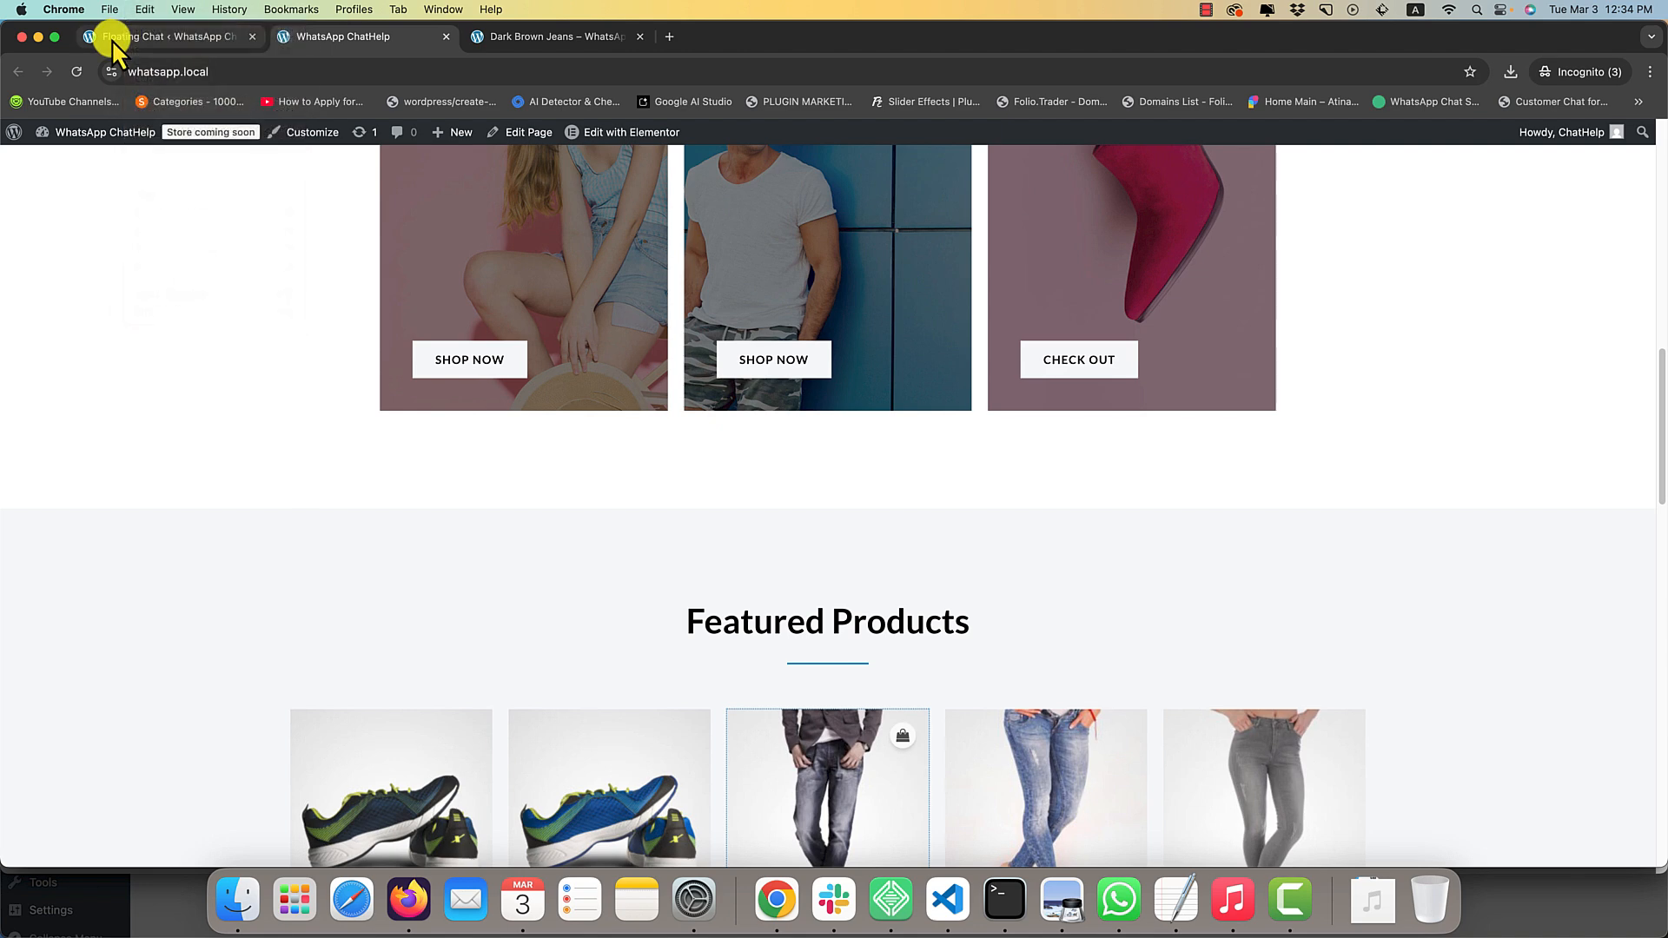
# Return to the ChatHelp floating chat settings and choose the Single Form layout.
pyautogui.click(98, 38)
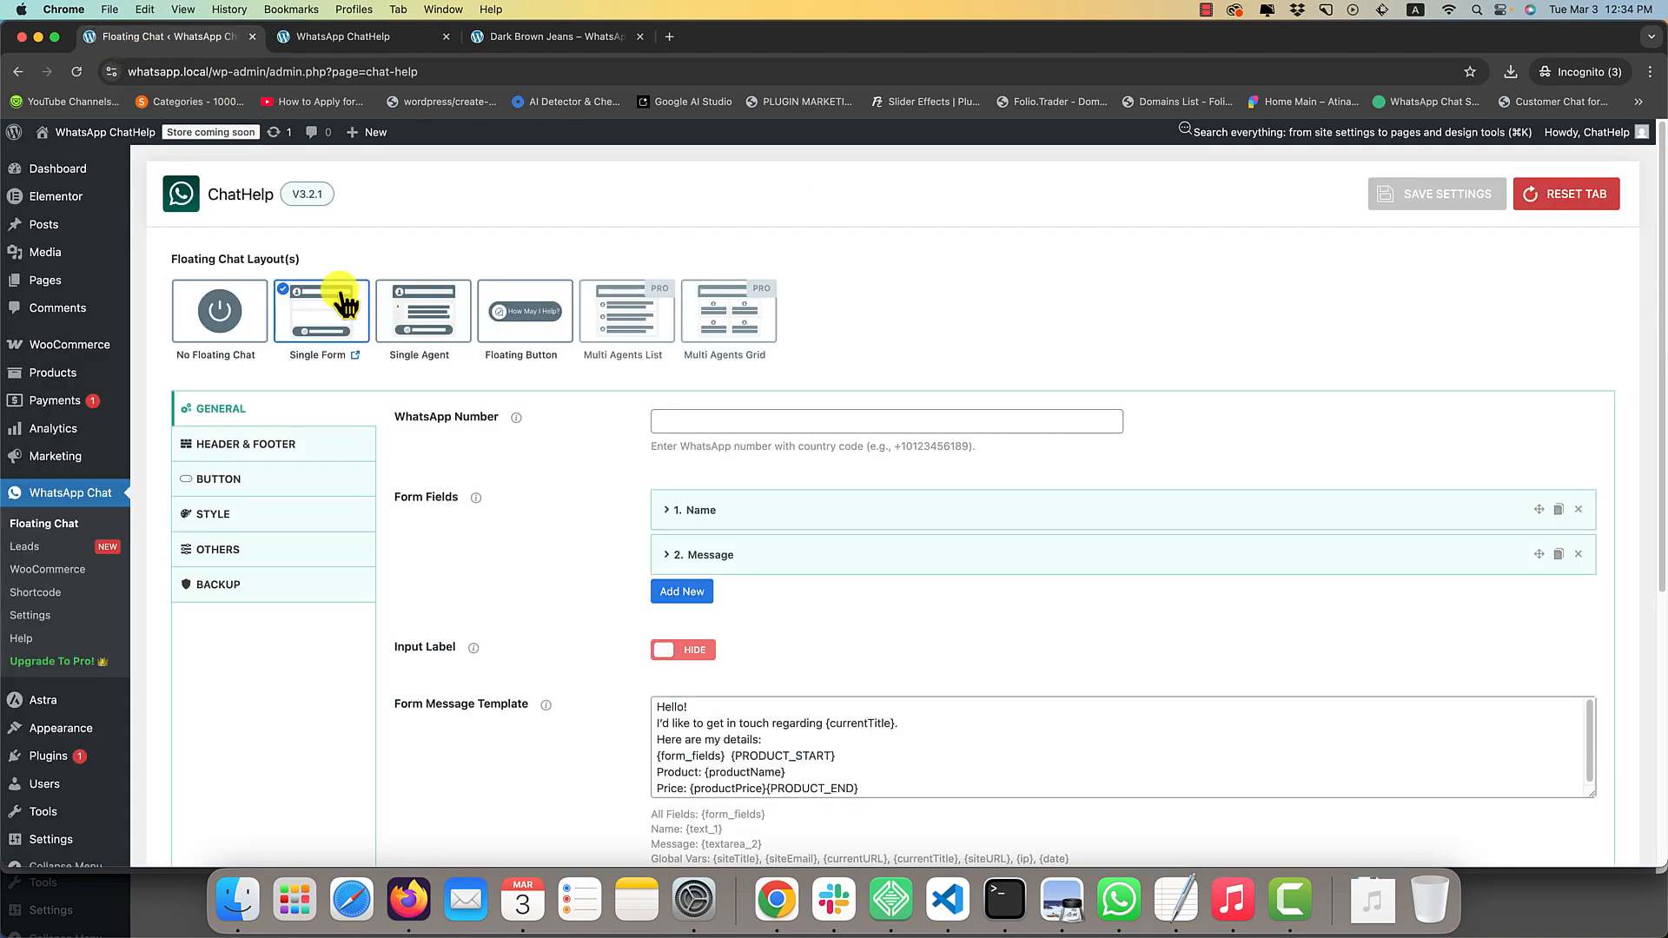
pyautogui.click(289, 315)
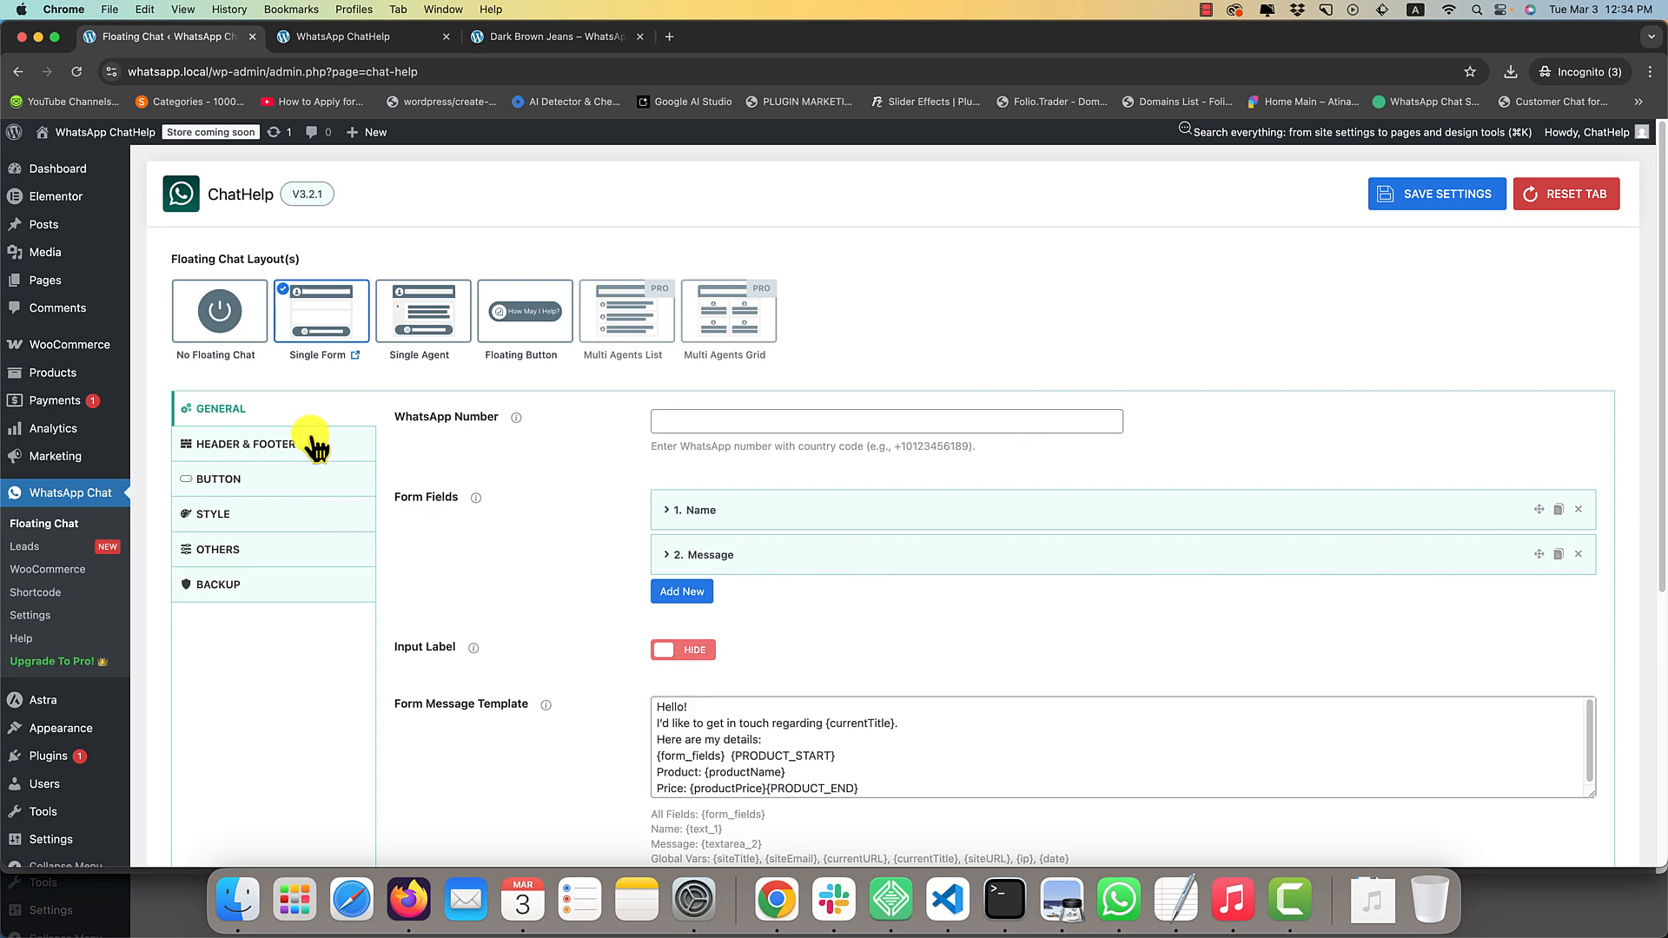
# Look through the Header & Footer, Button, Style, Others and Backup settings and return to the General ones.
pyautogui.click(287, 450)
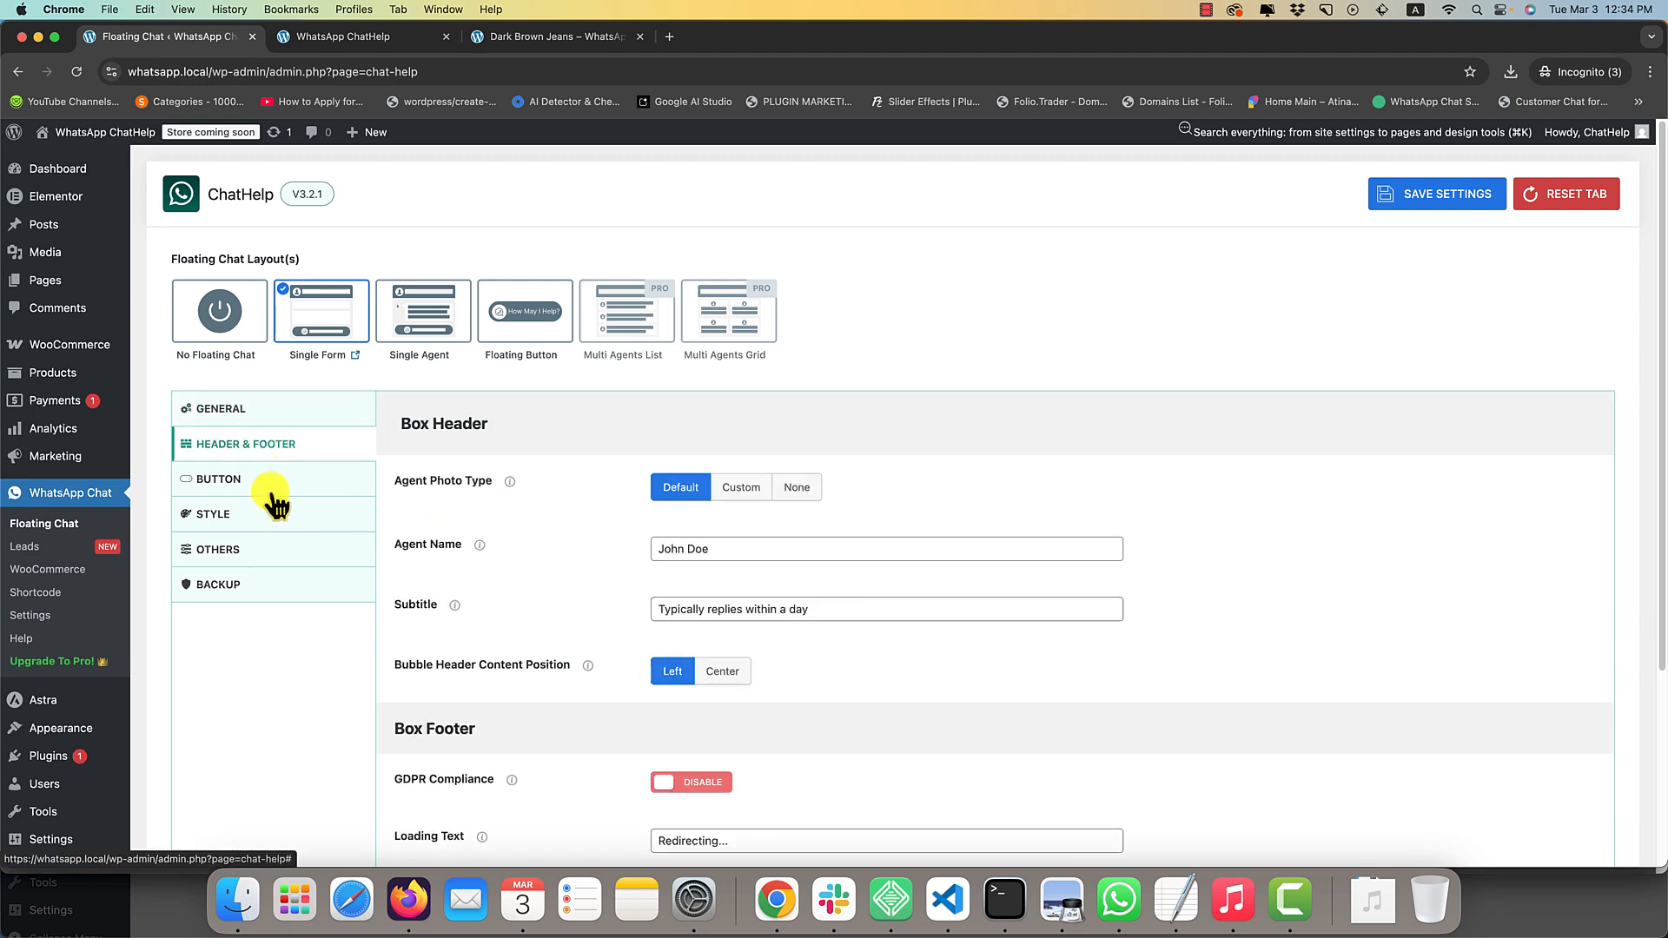
pyautogui.click(271, 483)
pyautogui.click(266, 516)
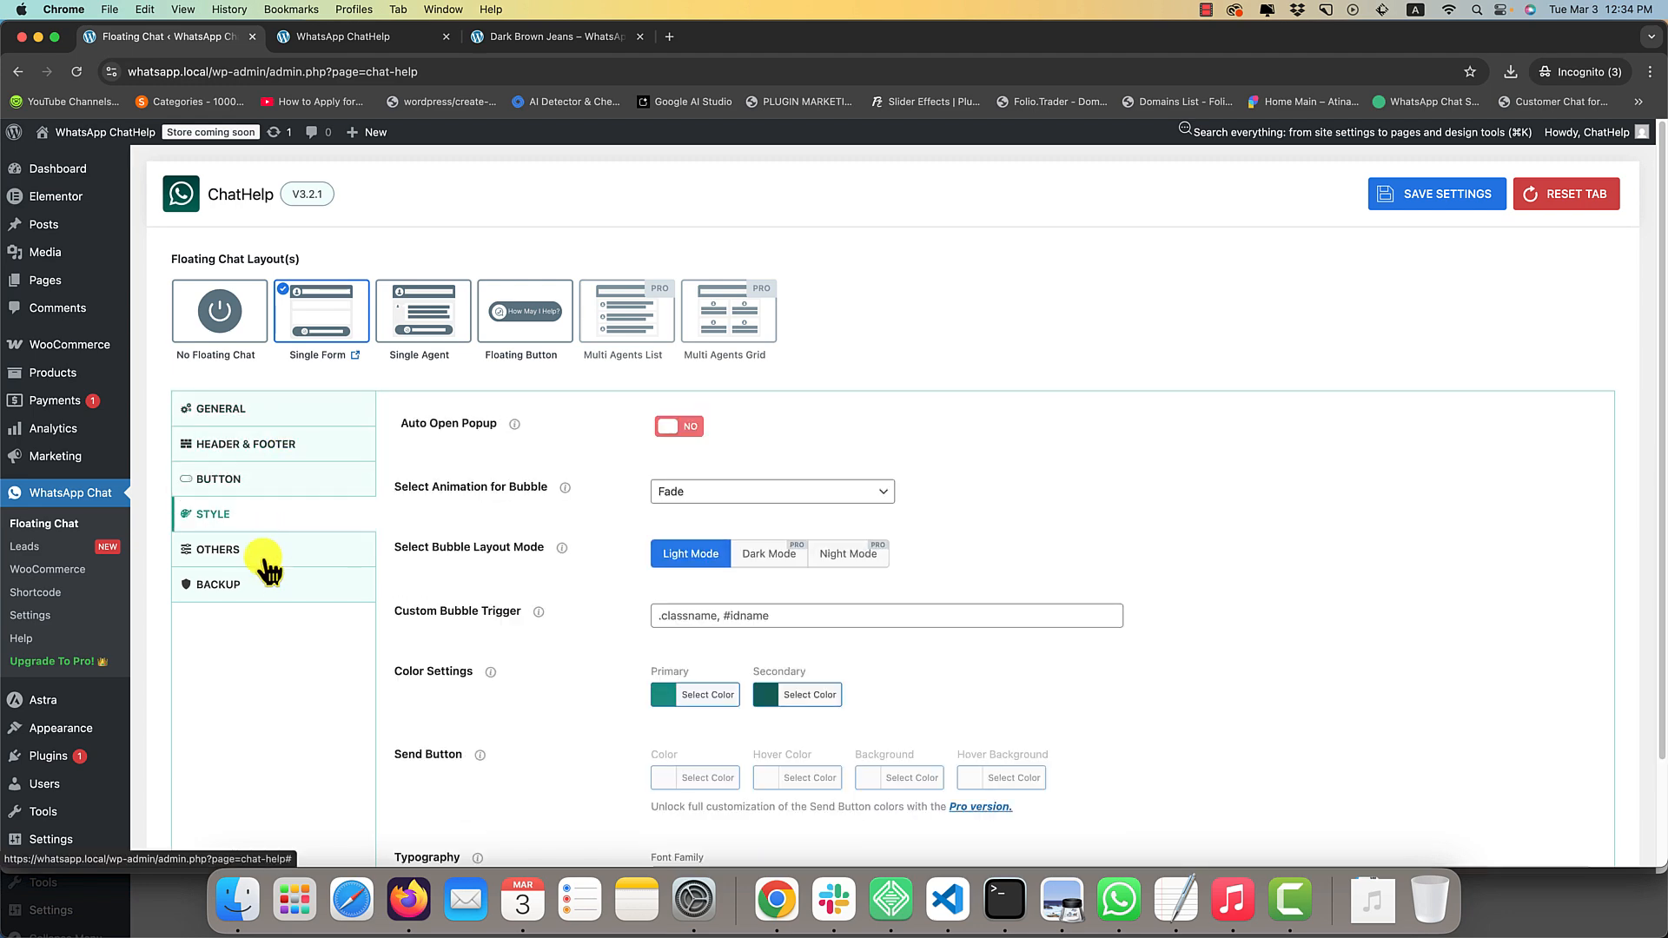
pyautogui.click(265, 556)
pyautogui.click(256, 584)
pyautogui.click(261, 409)
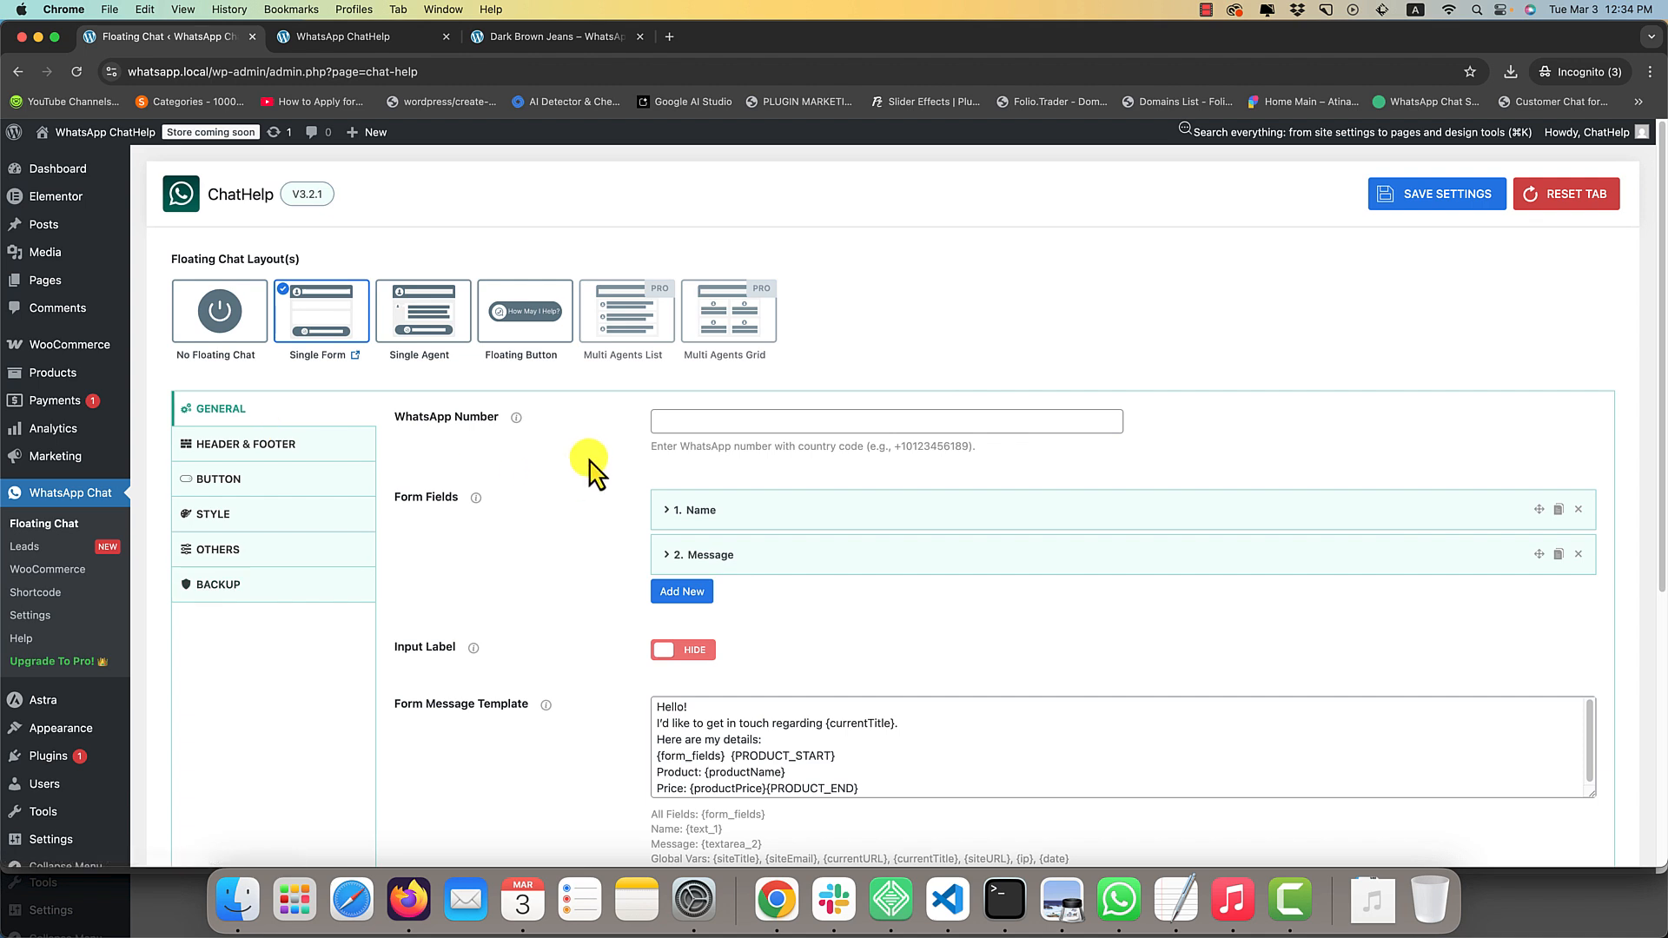
# Enter the WhatsApp number with its country code in the general settings.
pyautogui.click(698, 420)
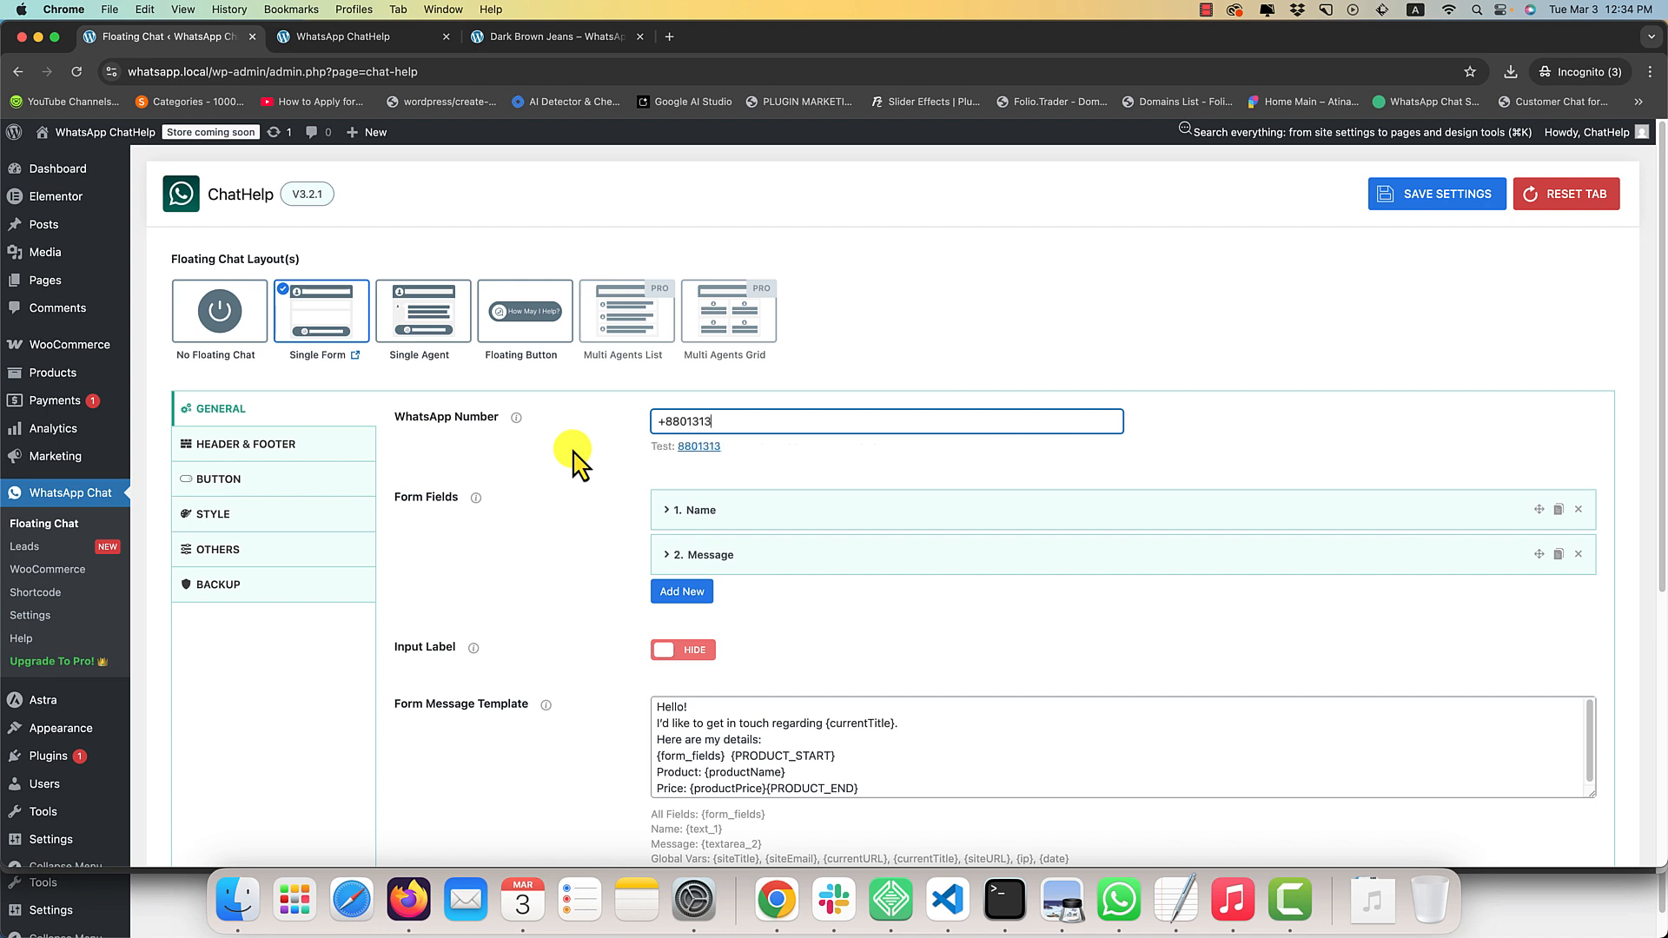
pyautogui.press('super+a')
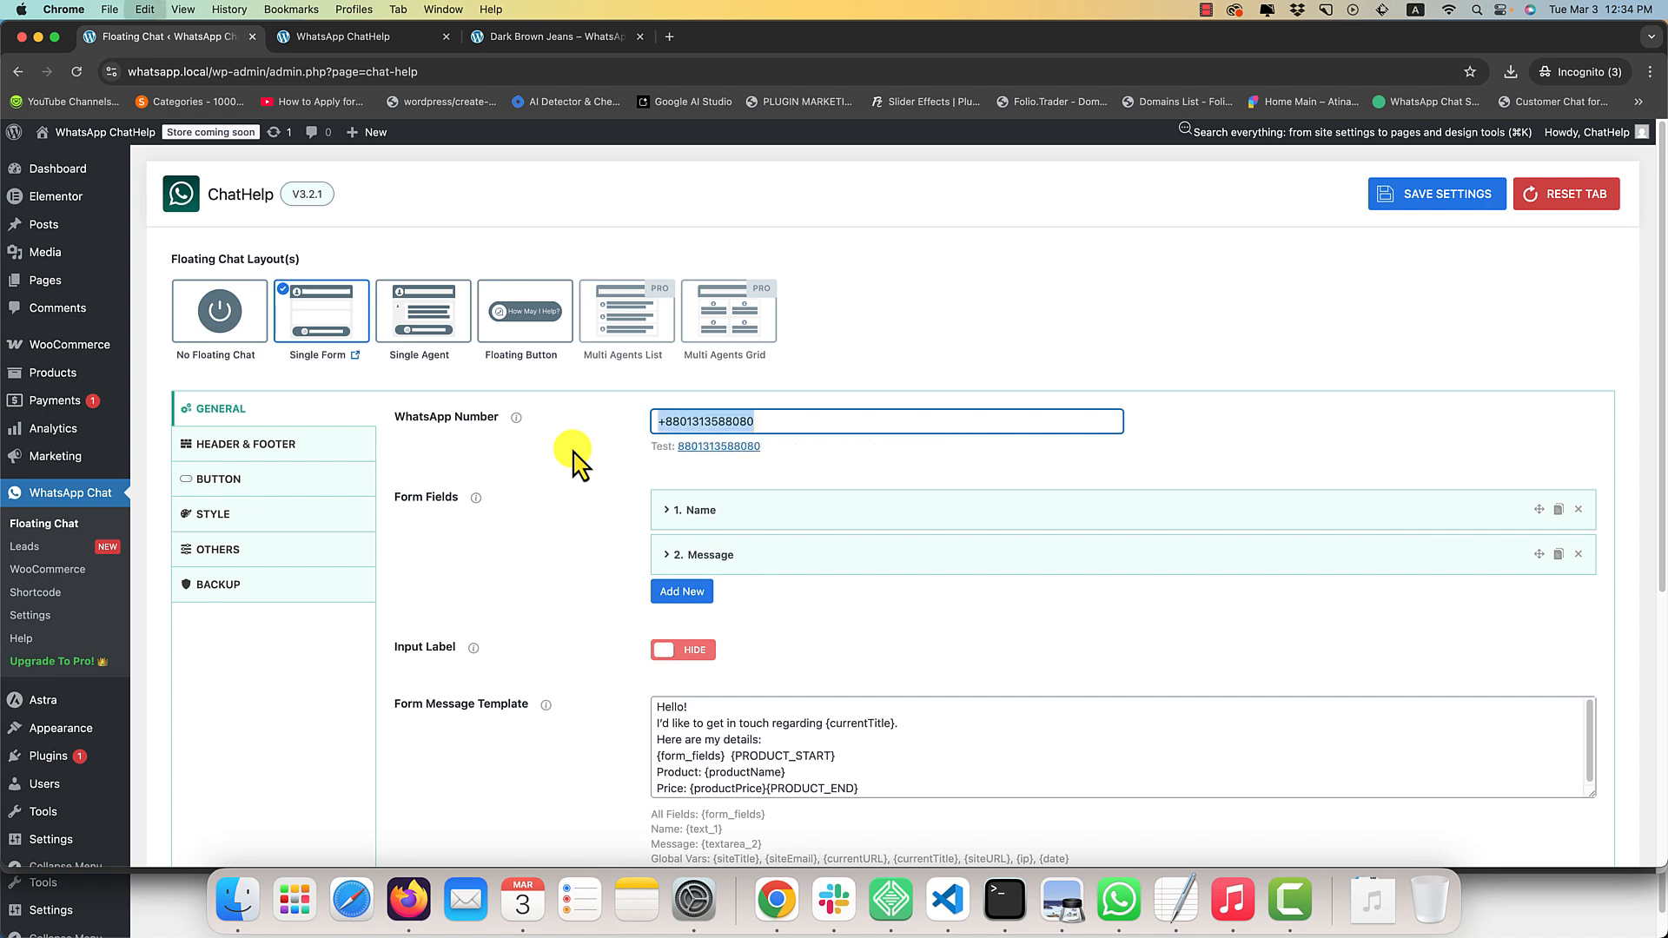
pyautogui.press('super+s')
pyautogui.click(553, 471)
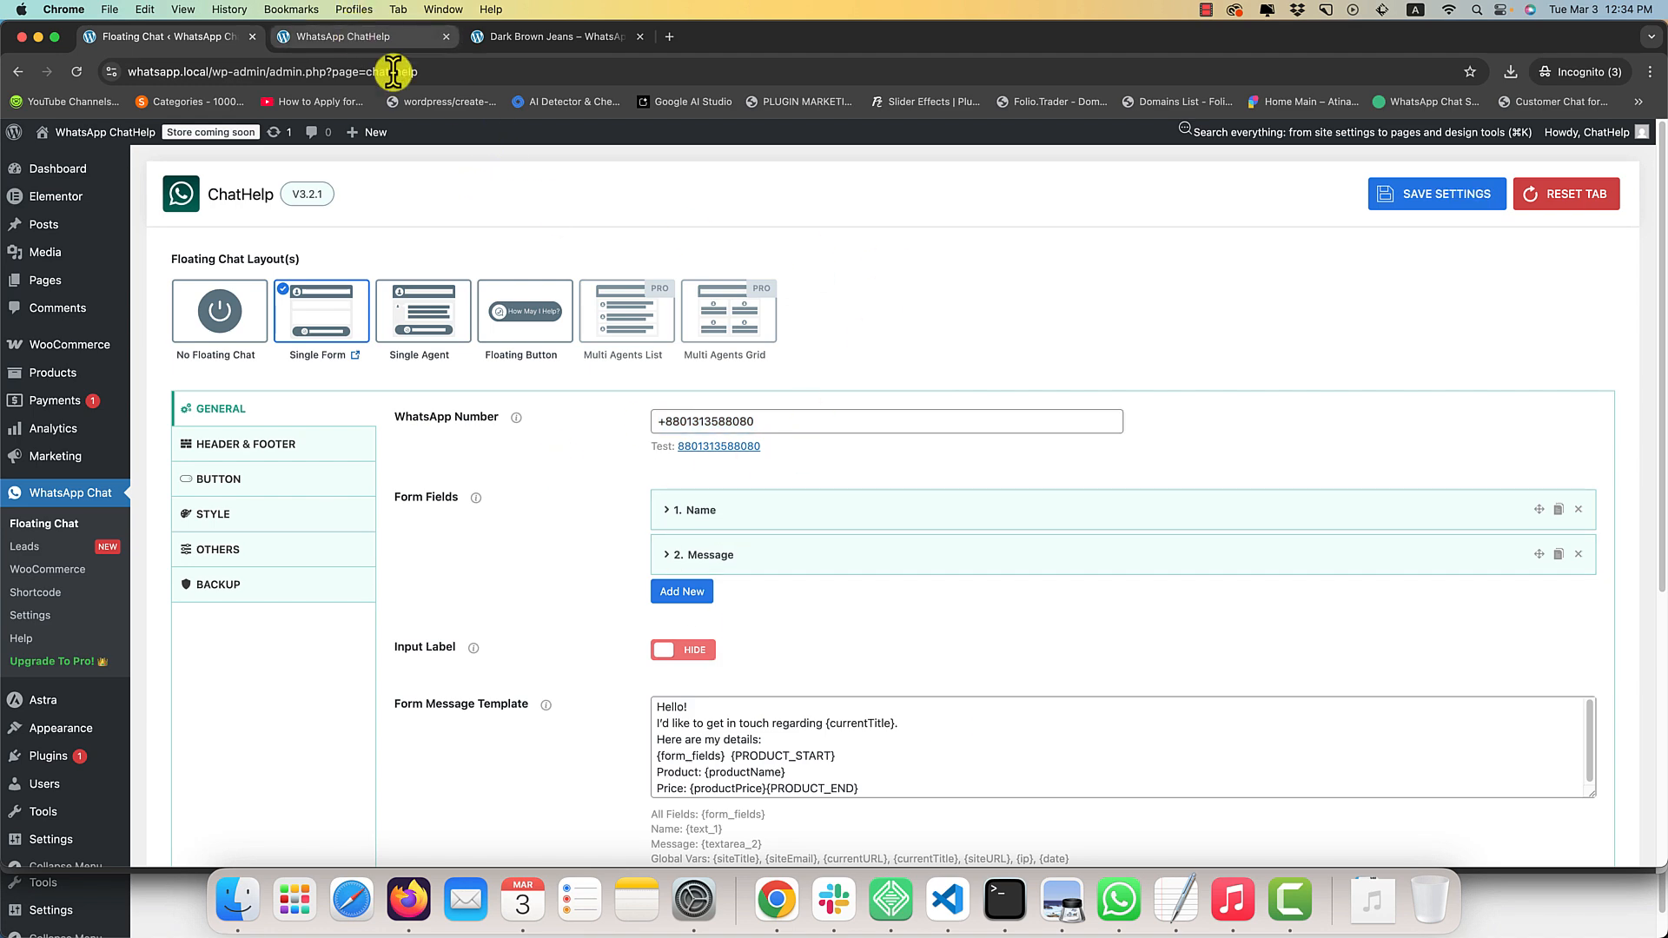
# Expand the Name form field and examine its field type, label, placeholder, required and custom validation message options.
pyautogui.click(701, 515)
pyautogui.click(700, 514)
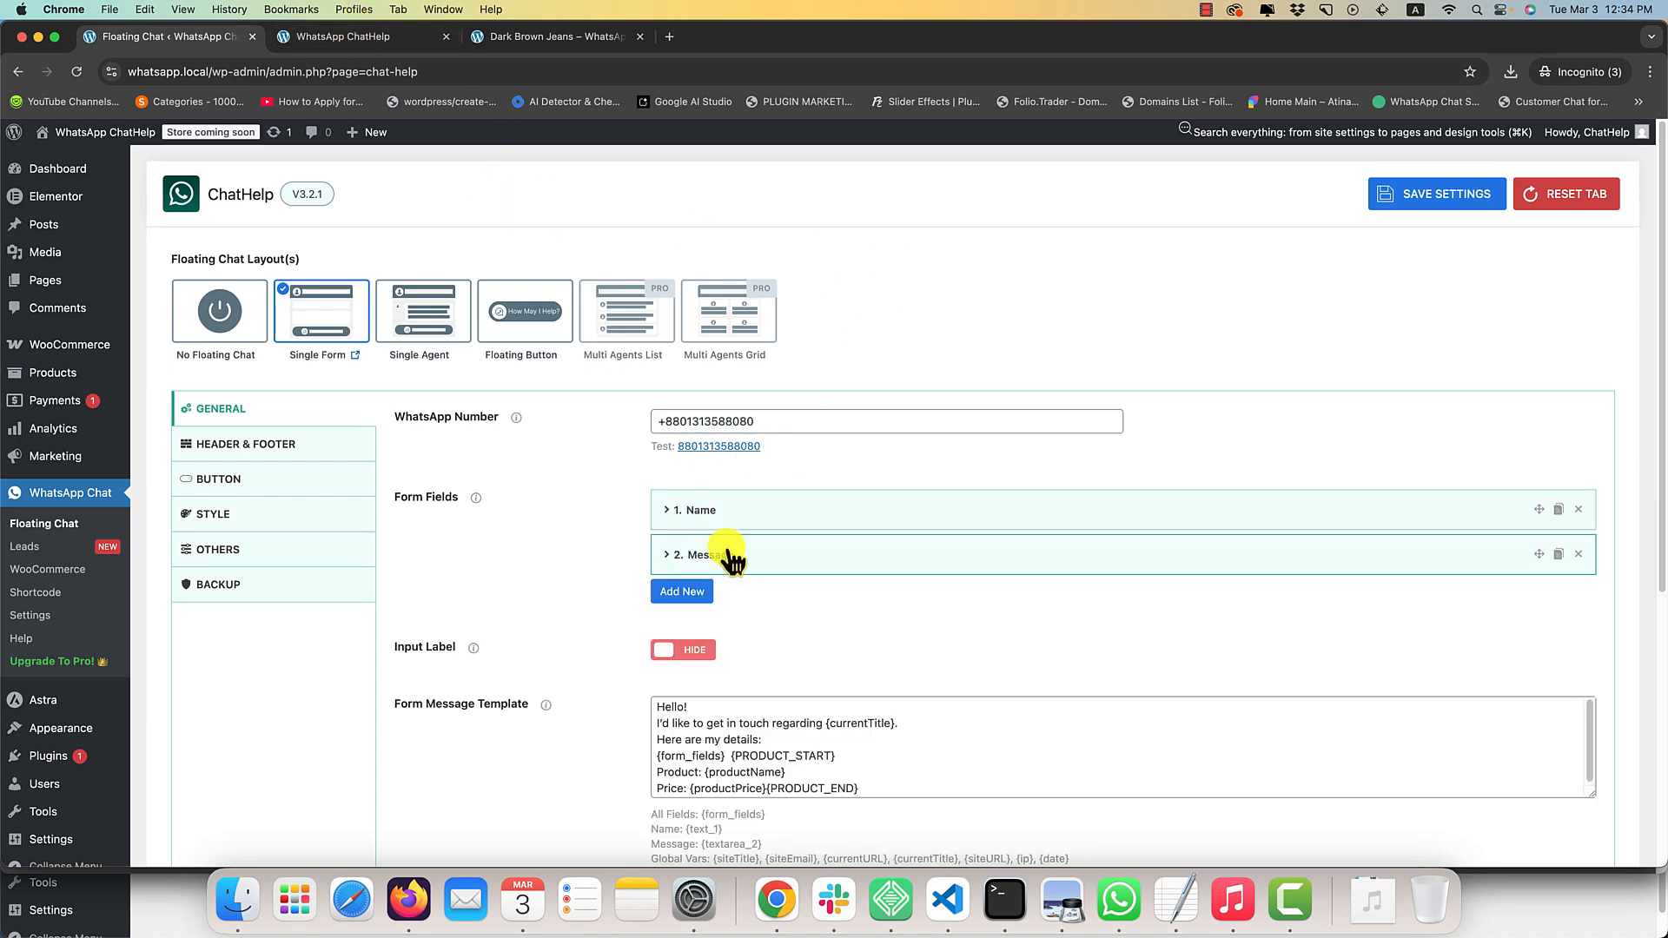
pyautogui.click(700, 511)
pyautogui.scroll(-3, 695, 530)
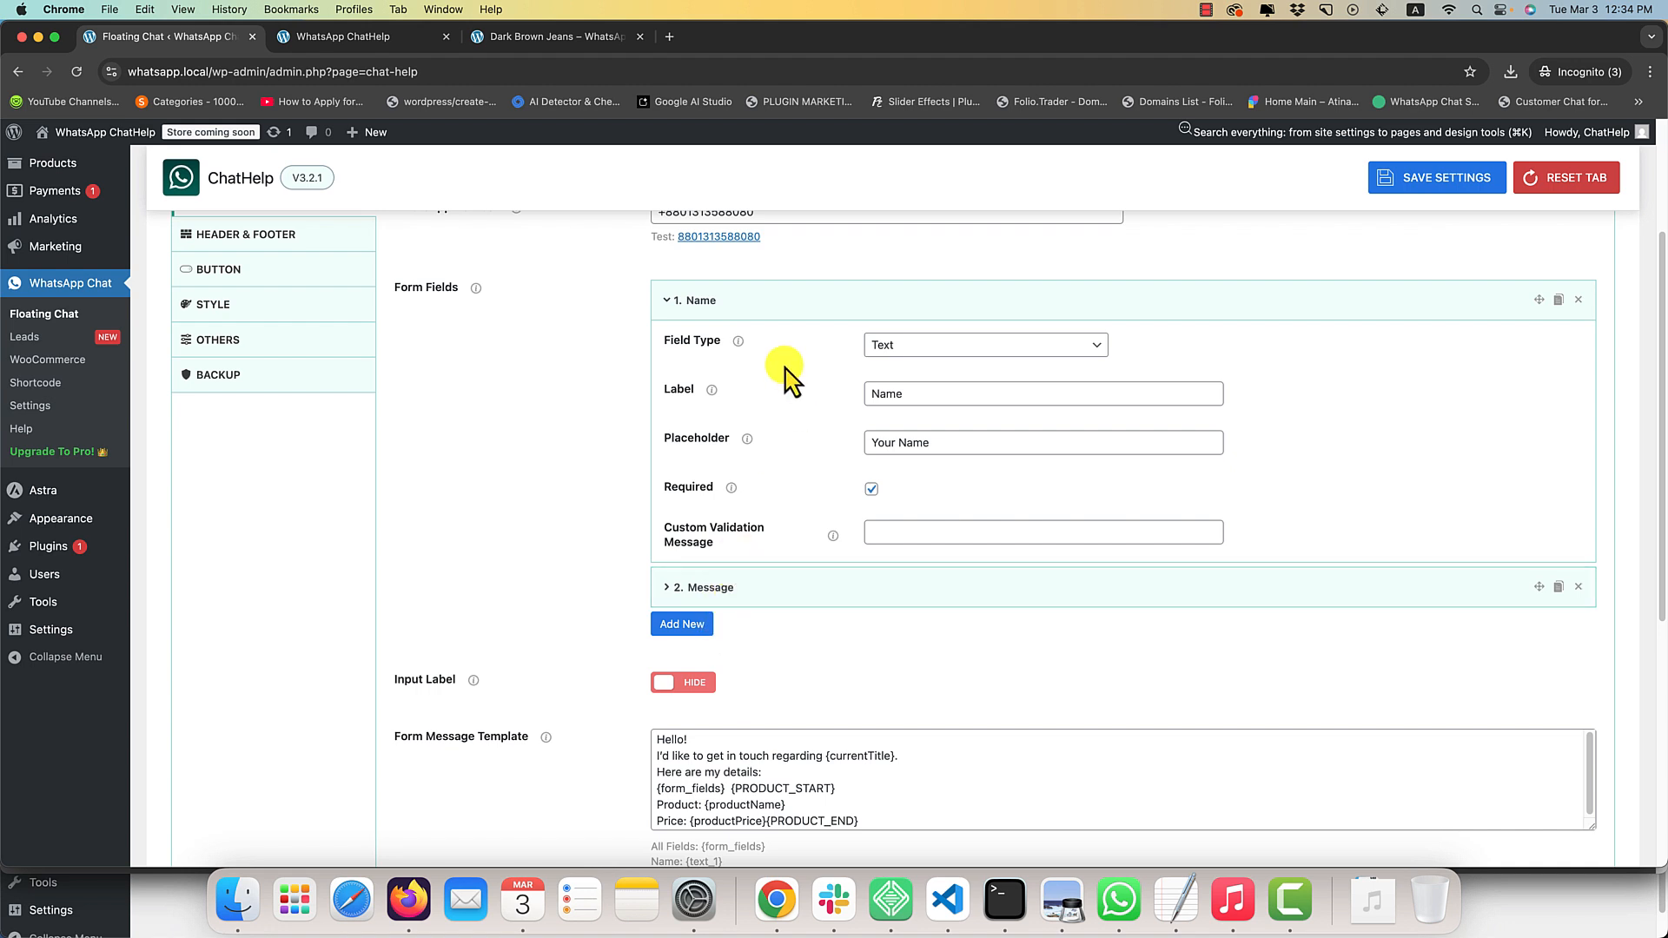
pyautogui.click(782, 306)
pyautogui.moveTo(764, 348)
pyautogui.mouseDown()
pyautogui.moveTo(764, 294)
pyautogui.moveTo(764, 353)
pyautogui.mouseUp()
pyautogui.click(763, 308)
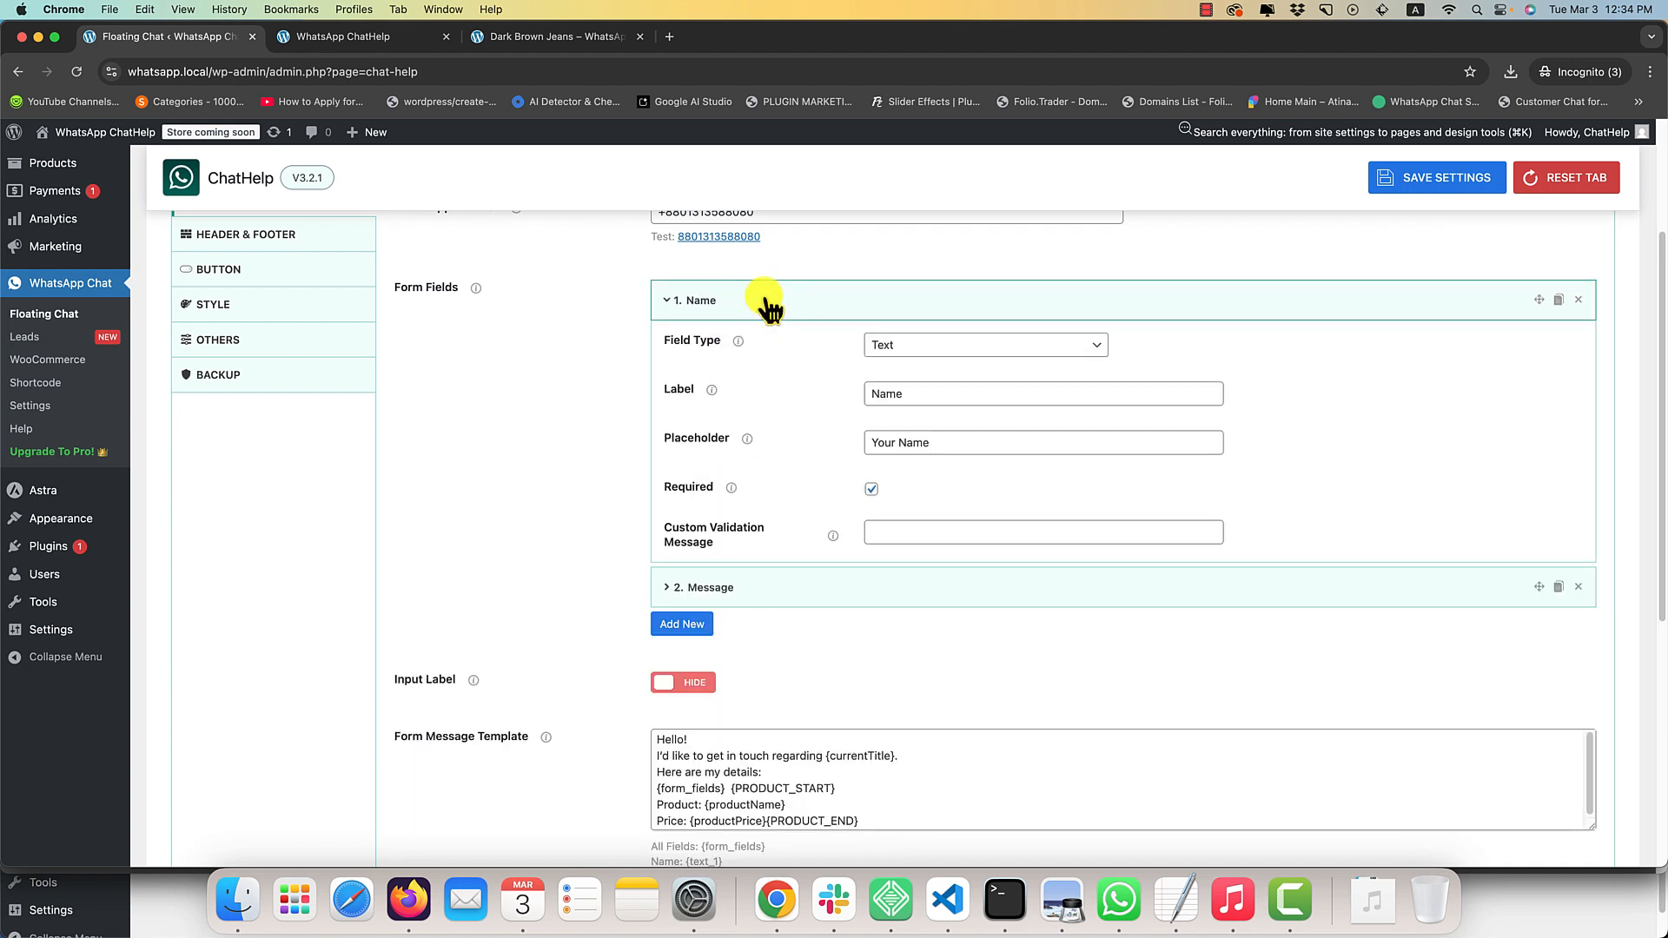
pyautogui.click(887, 392)
pyautogui.click(913, 439)
pyautogui.moveTo(883, 443); pyautogui.dragTo(826, 460)
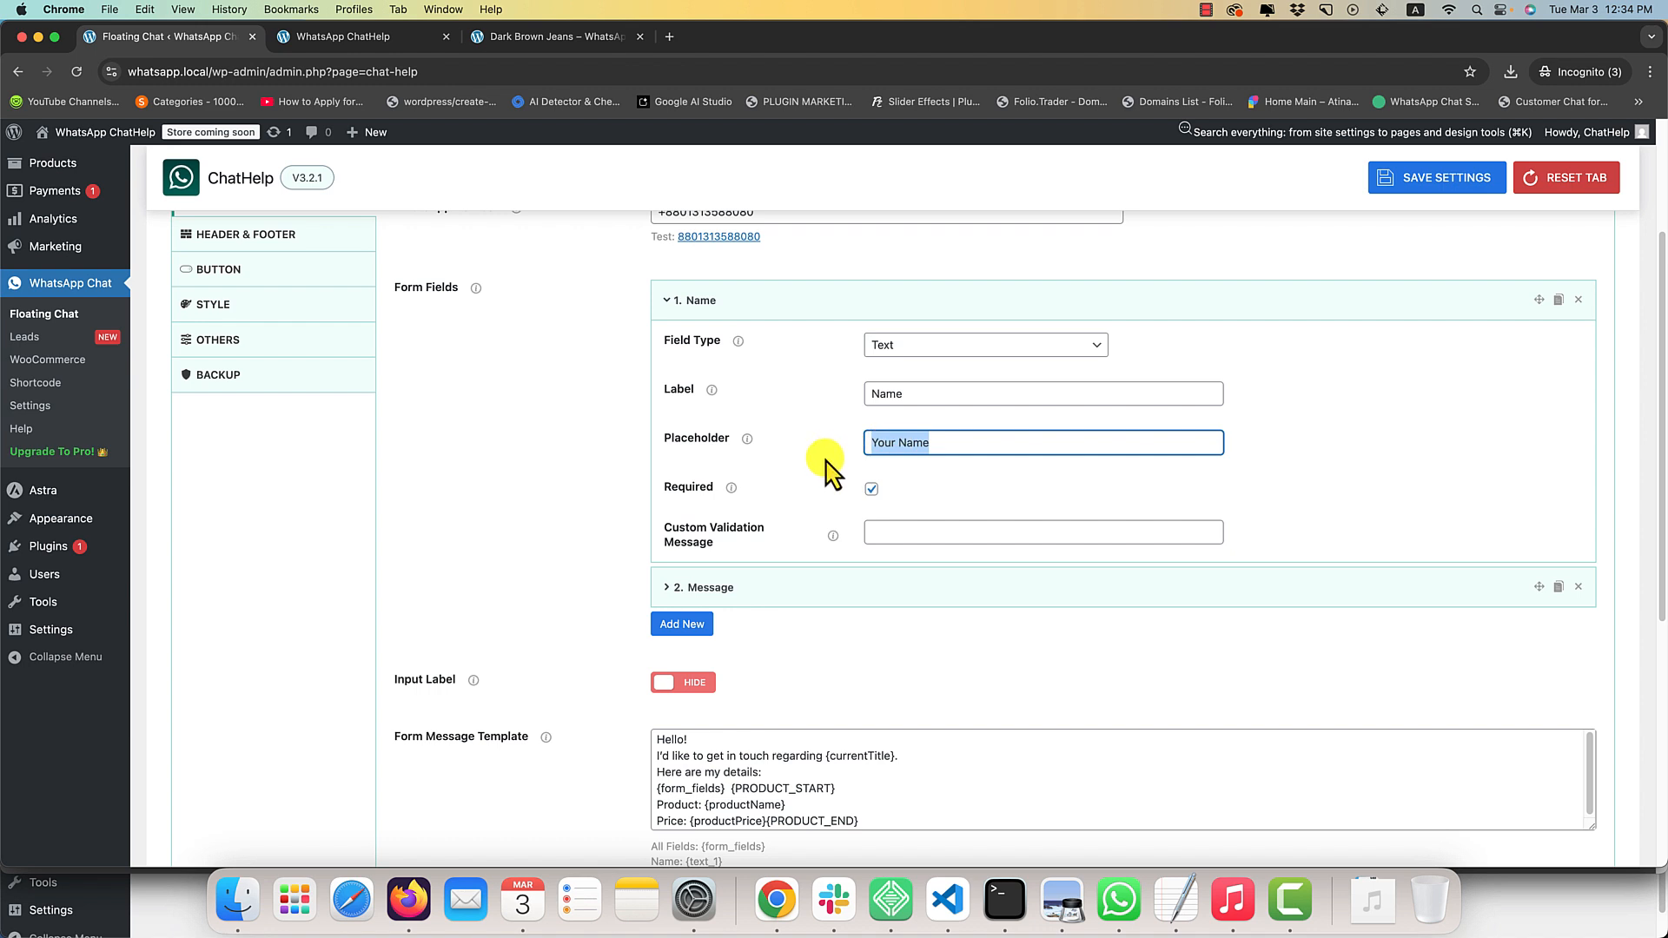
pyautogui.click(826, 510)
pyautogui.click(883, 533)
pyautogui.click(663, 484)
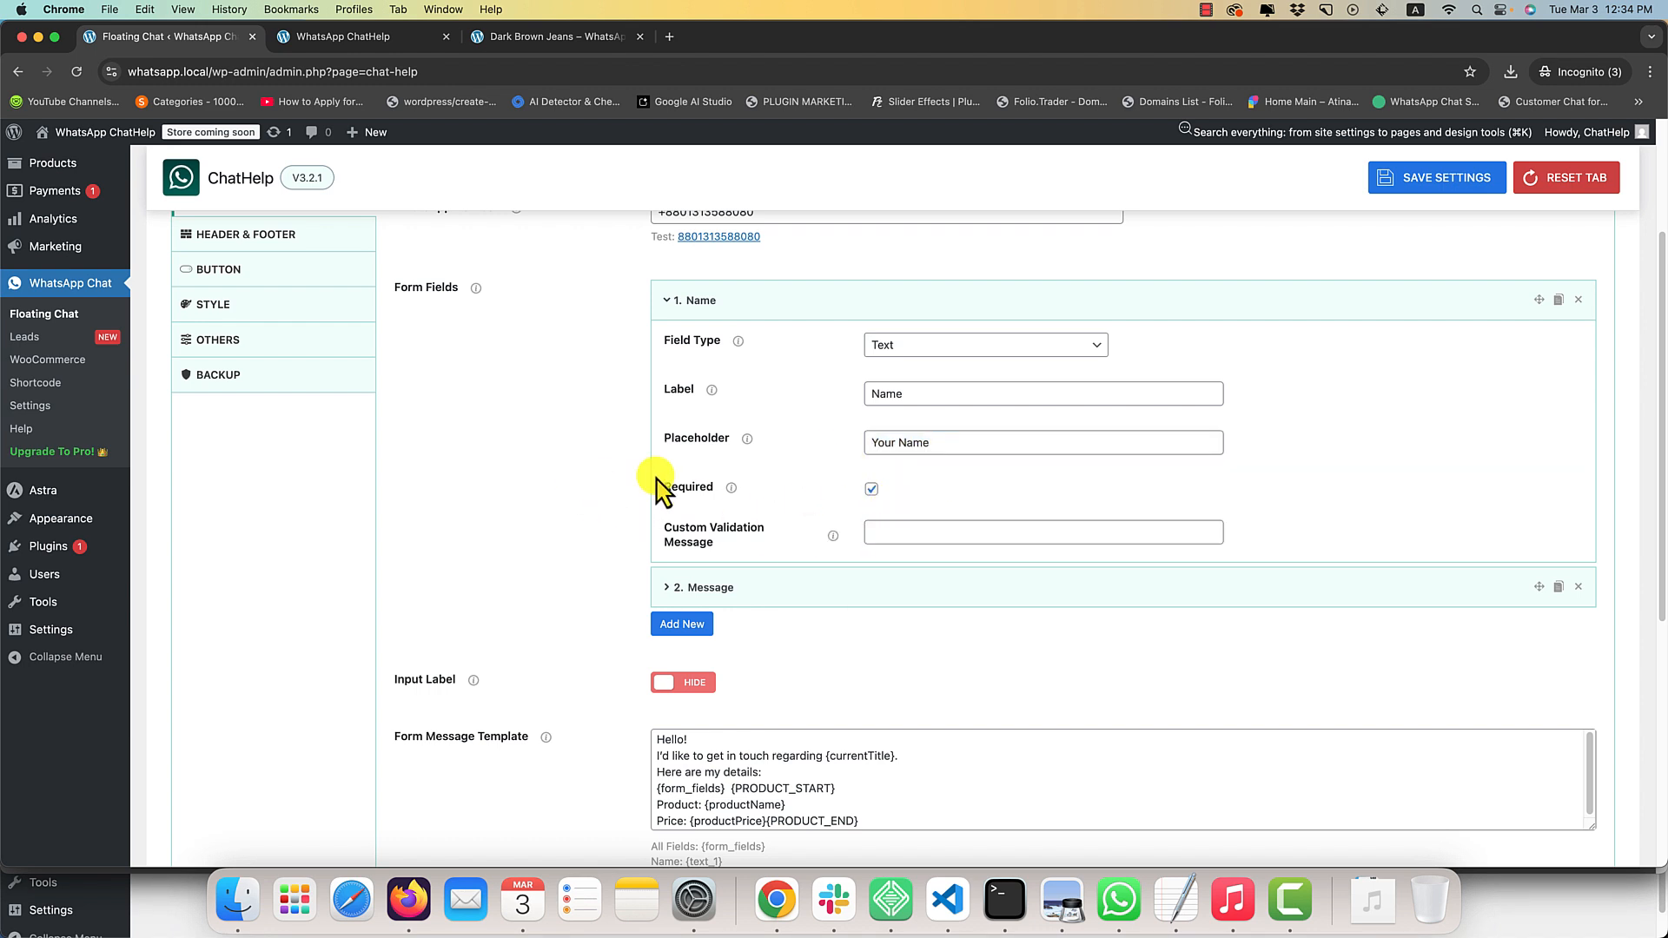
# Save the chat settings and collapse the Name form field.
pyautogui.click(1445, 178)
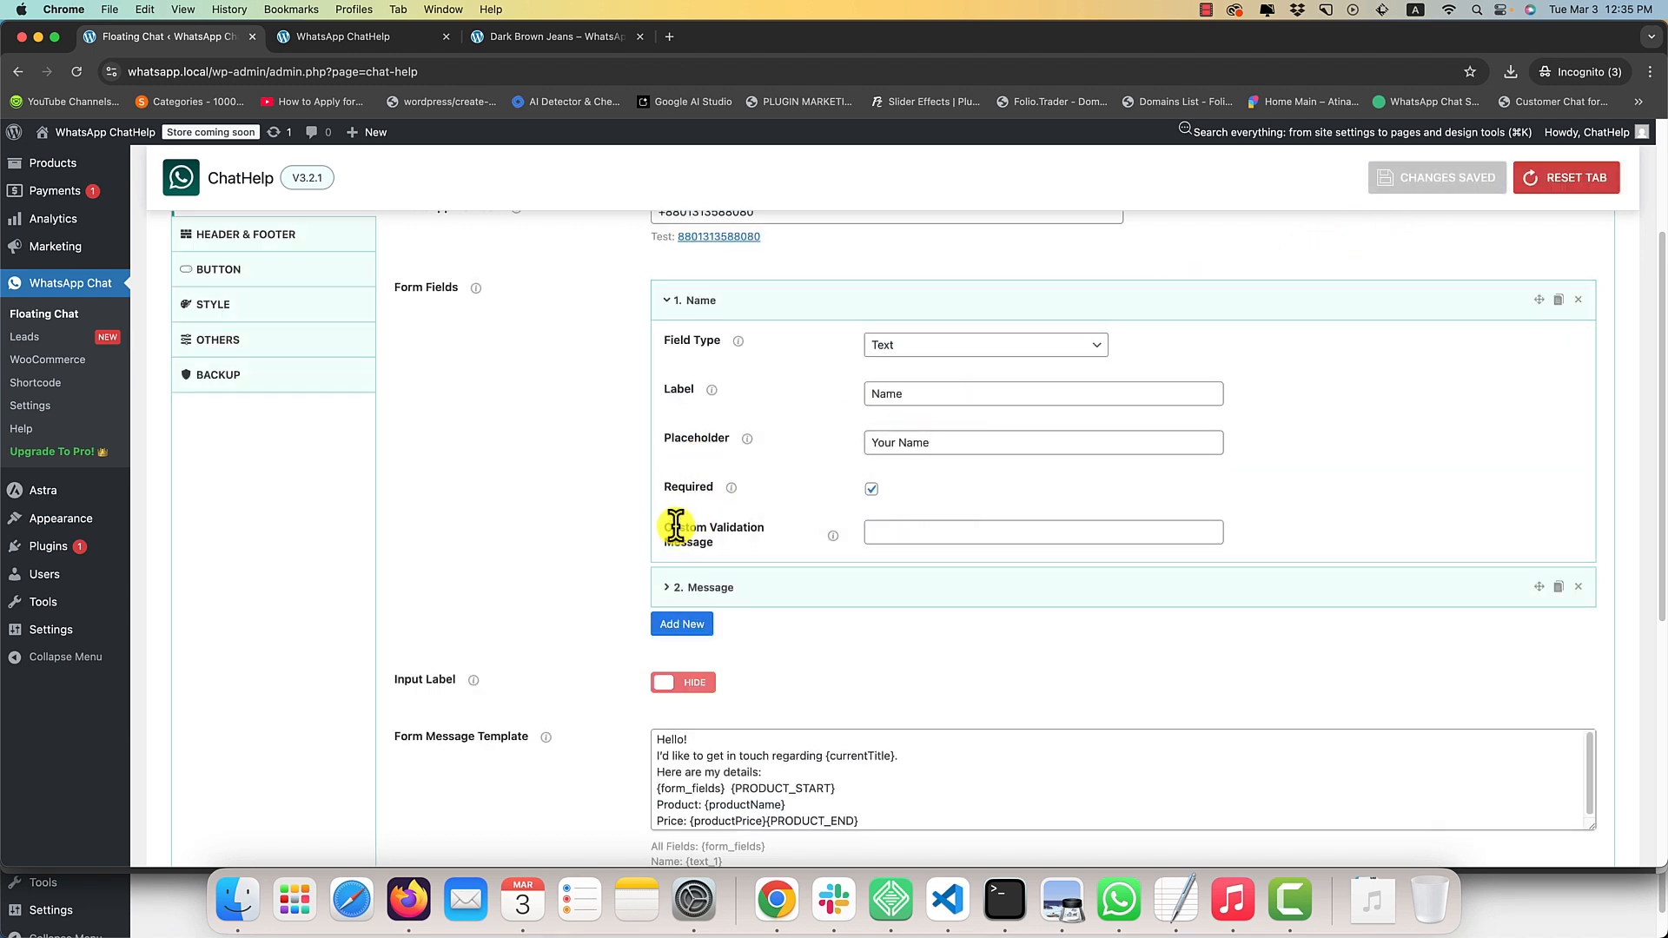
pyautogui.click(764, 306)
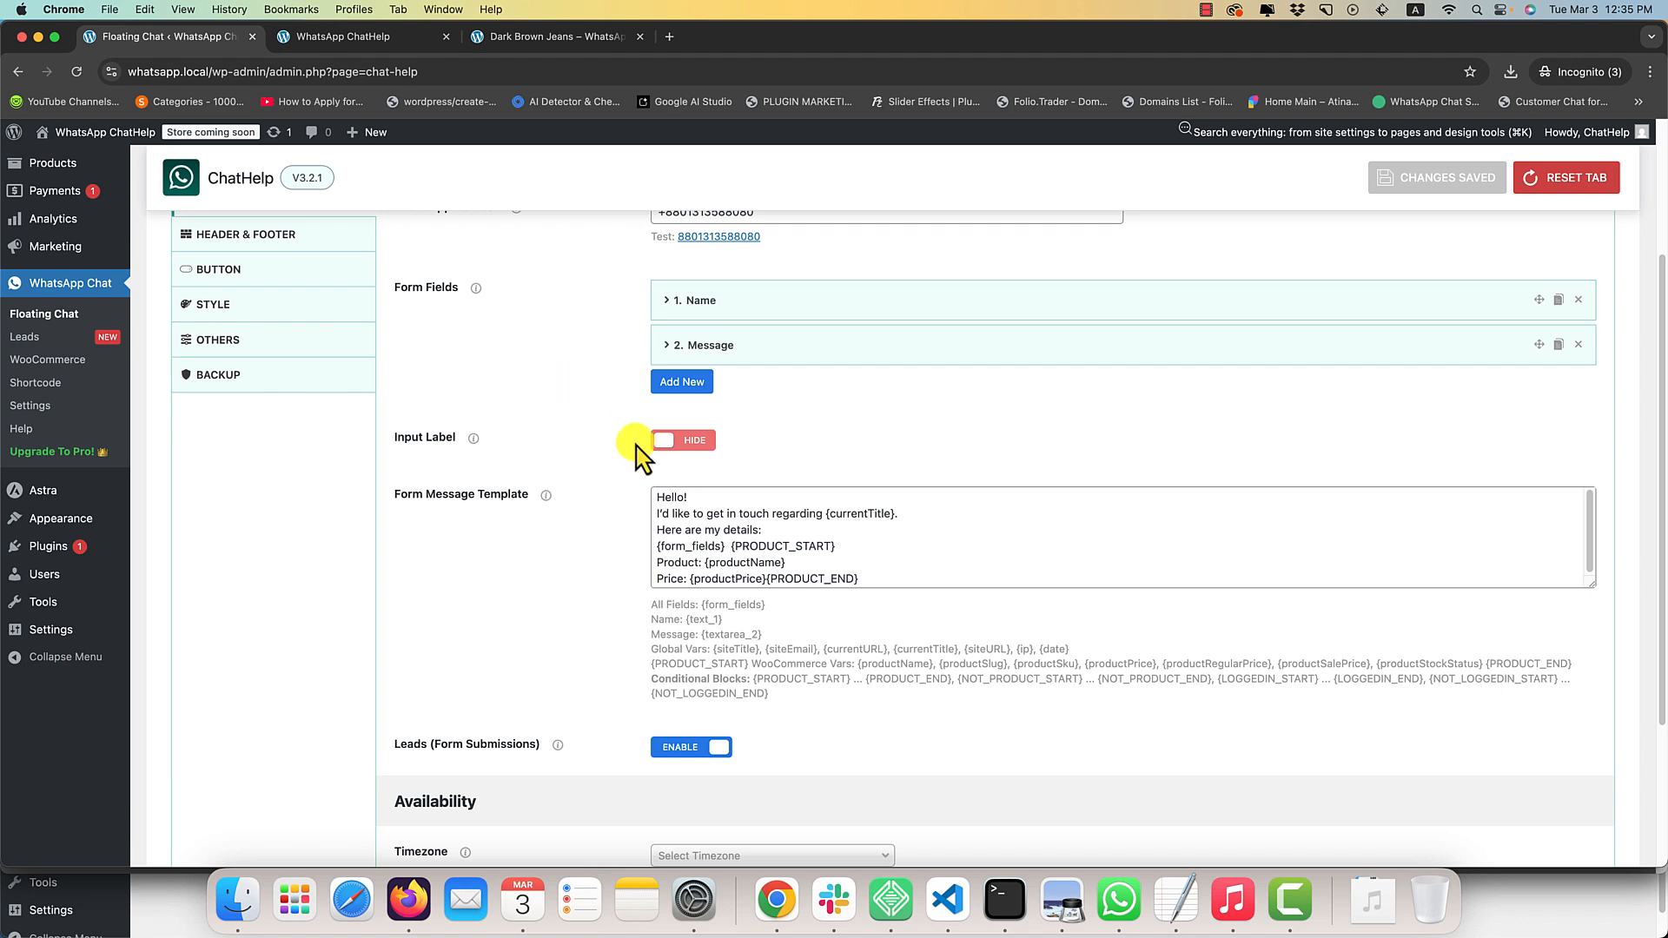
# Try switching the form's input labels to Show.
pyautogui.click(683, 443)
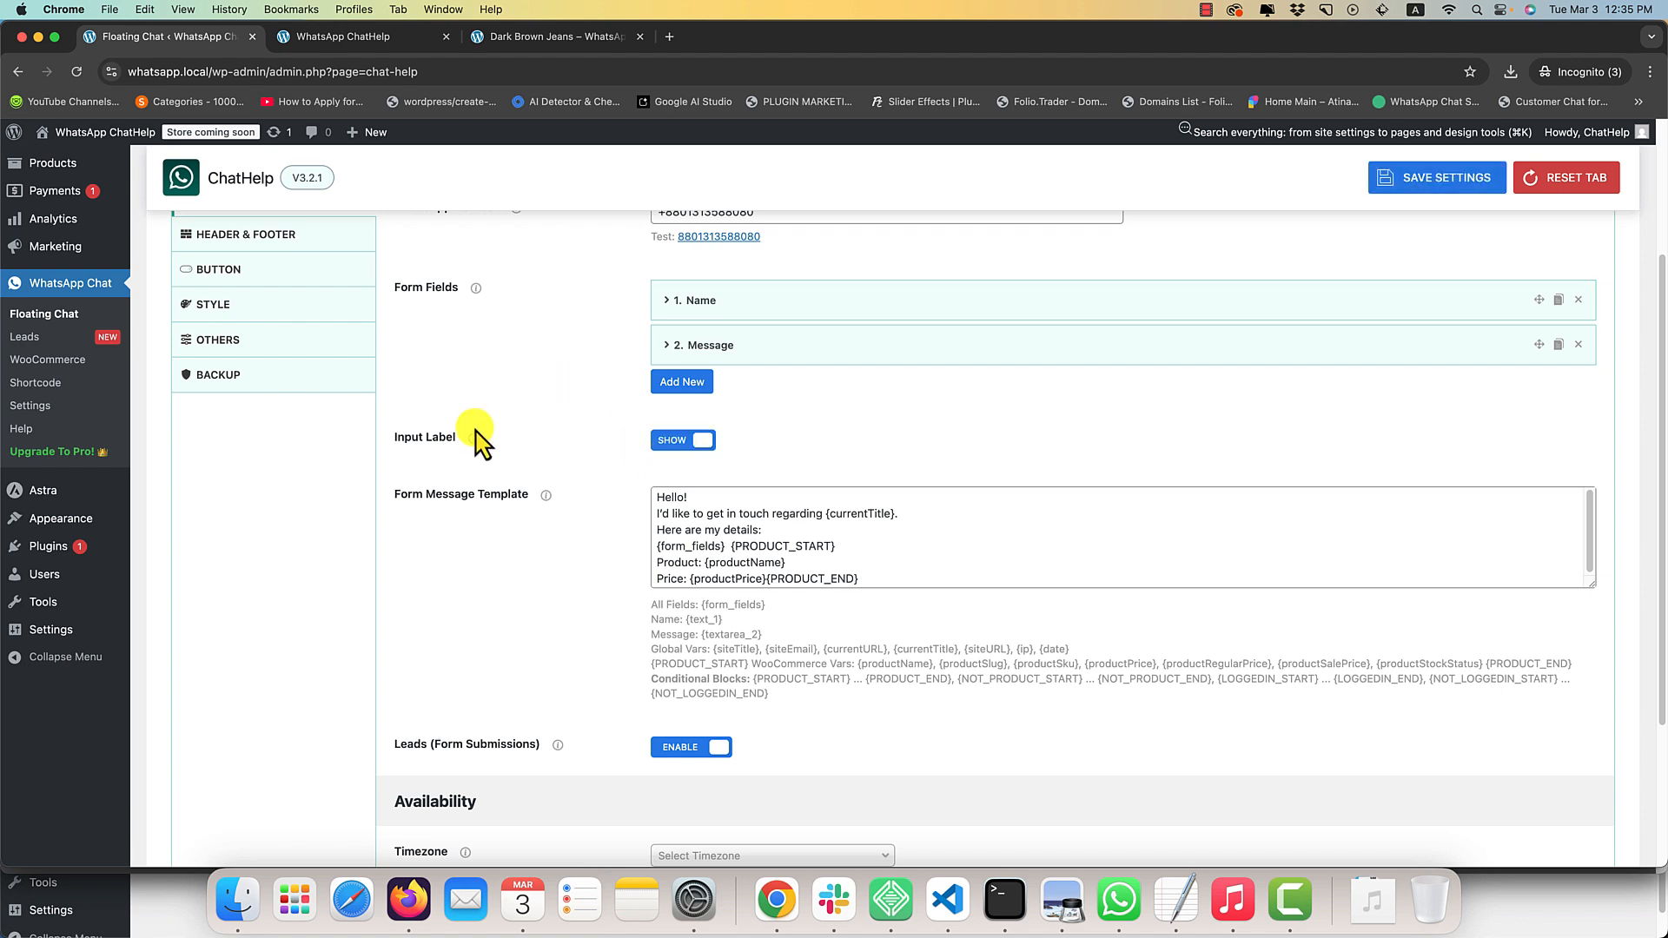
pyautogui.moveTo(473, 437)
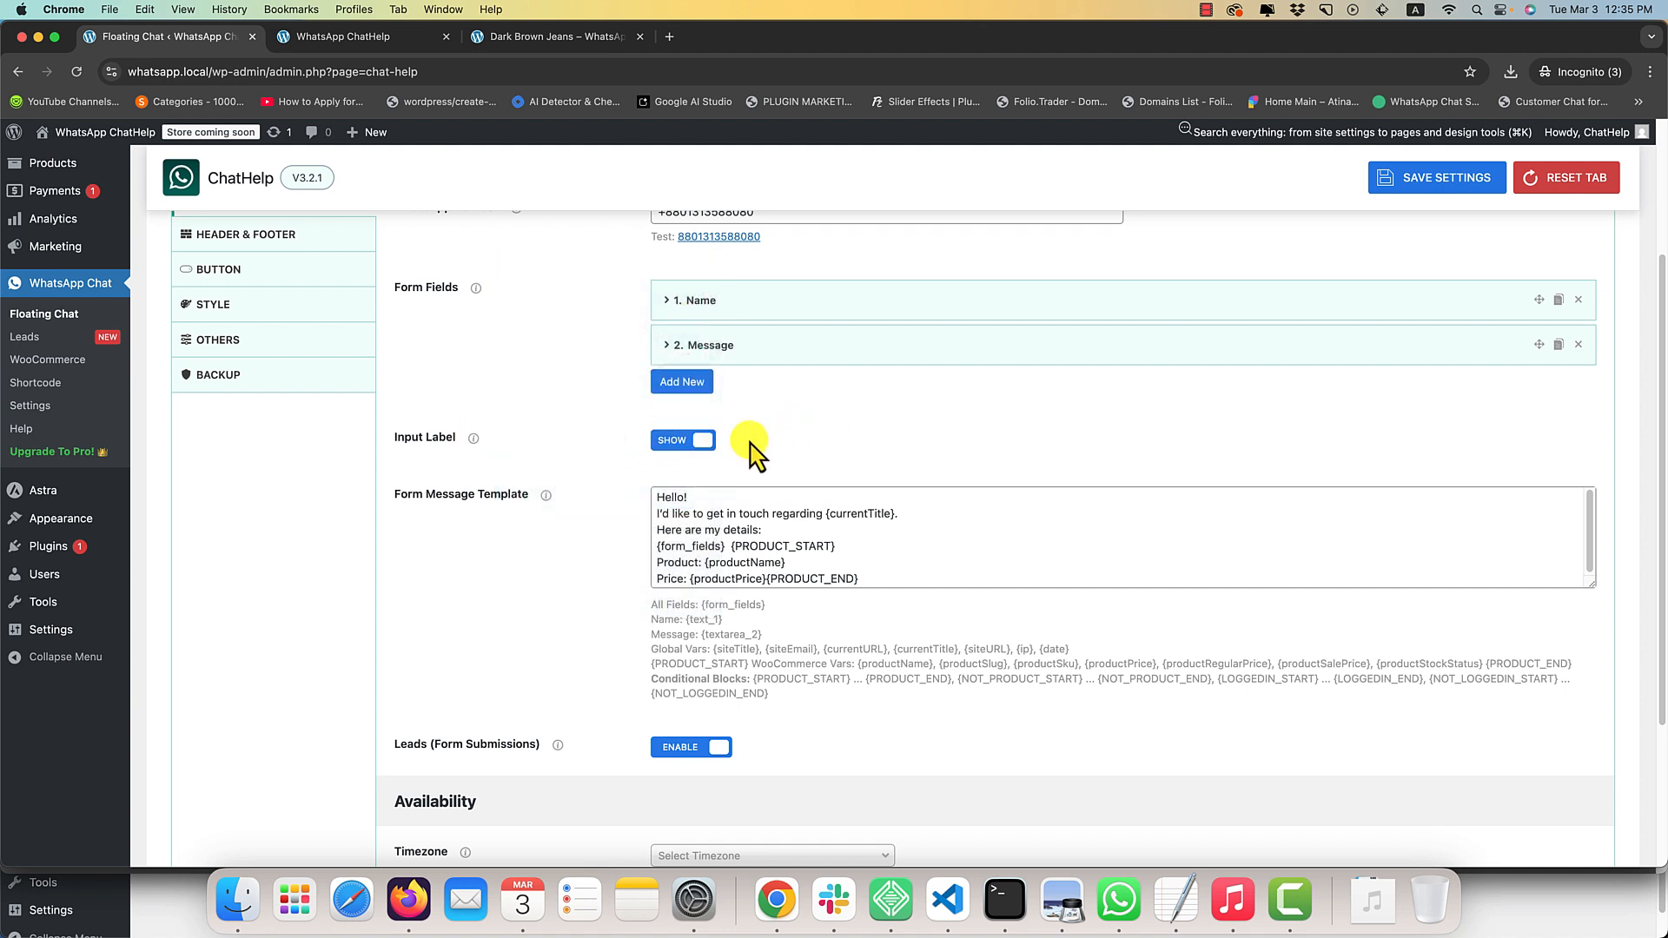
pyautogui.scroll(-3, 869, 483)
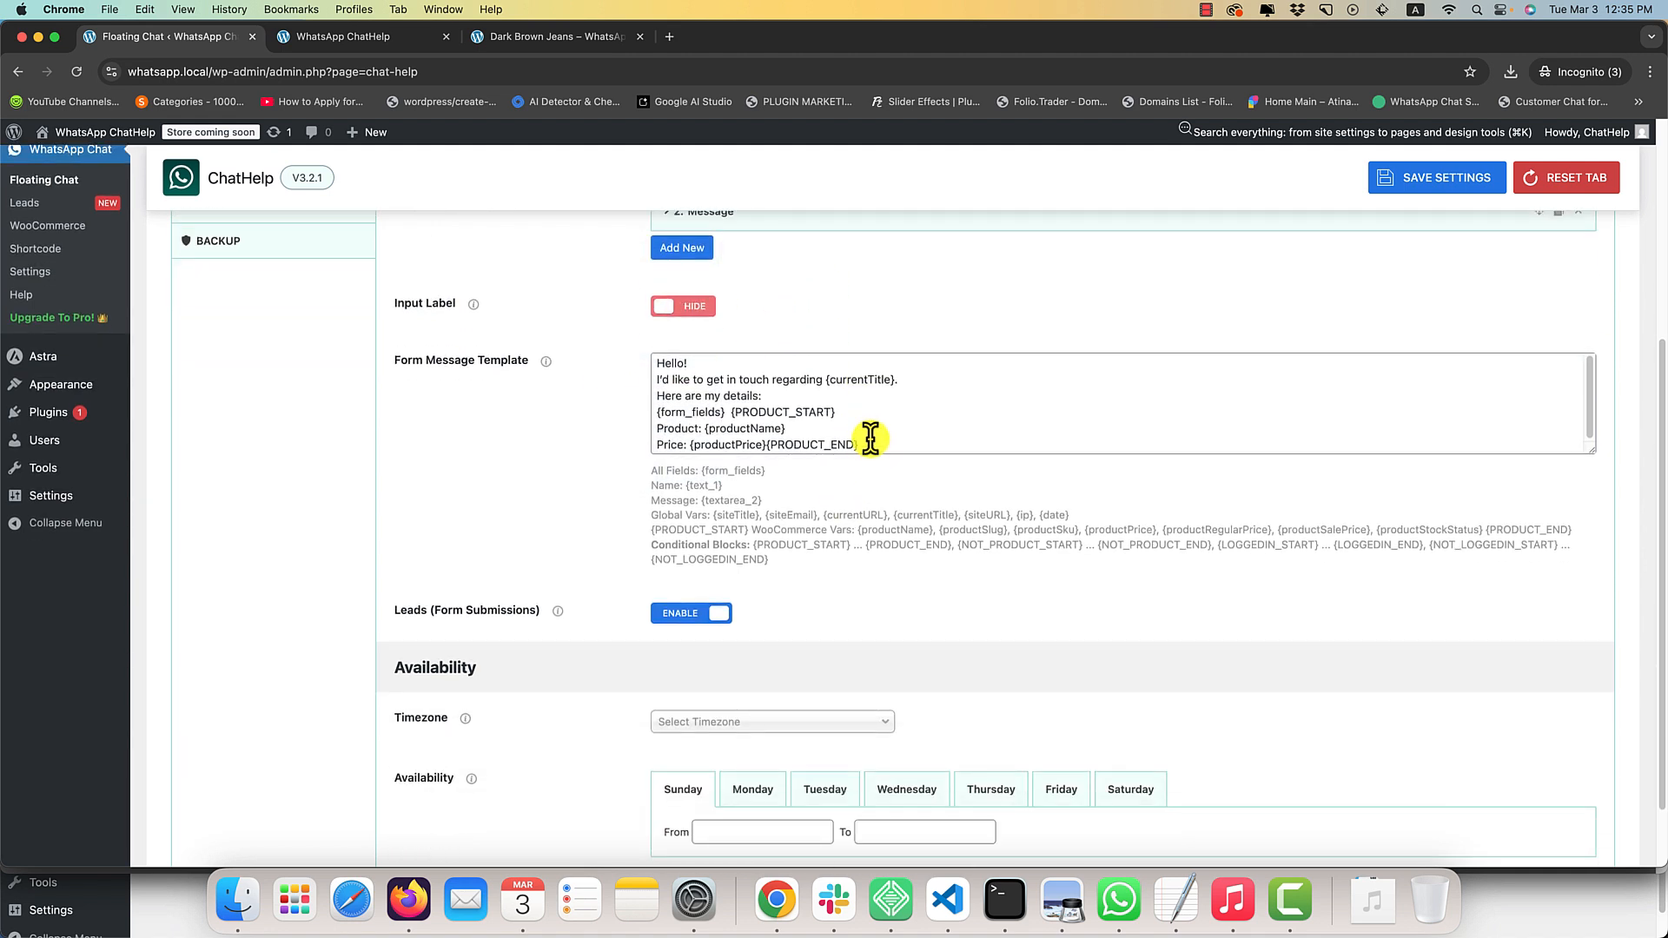
# Reload the shop's home page and open the floating chat form to preview it.
pyautogui.click(356, 35)
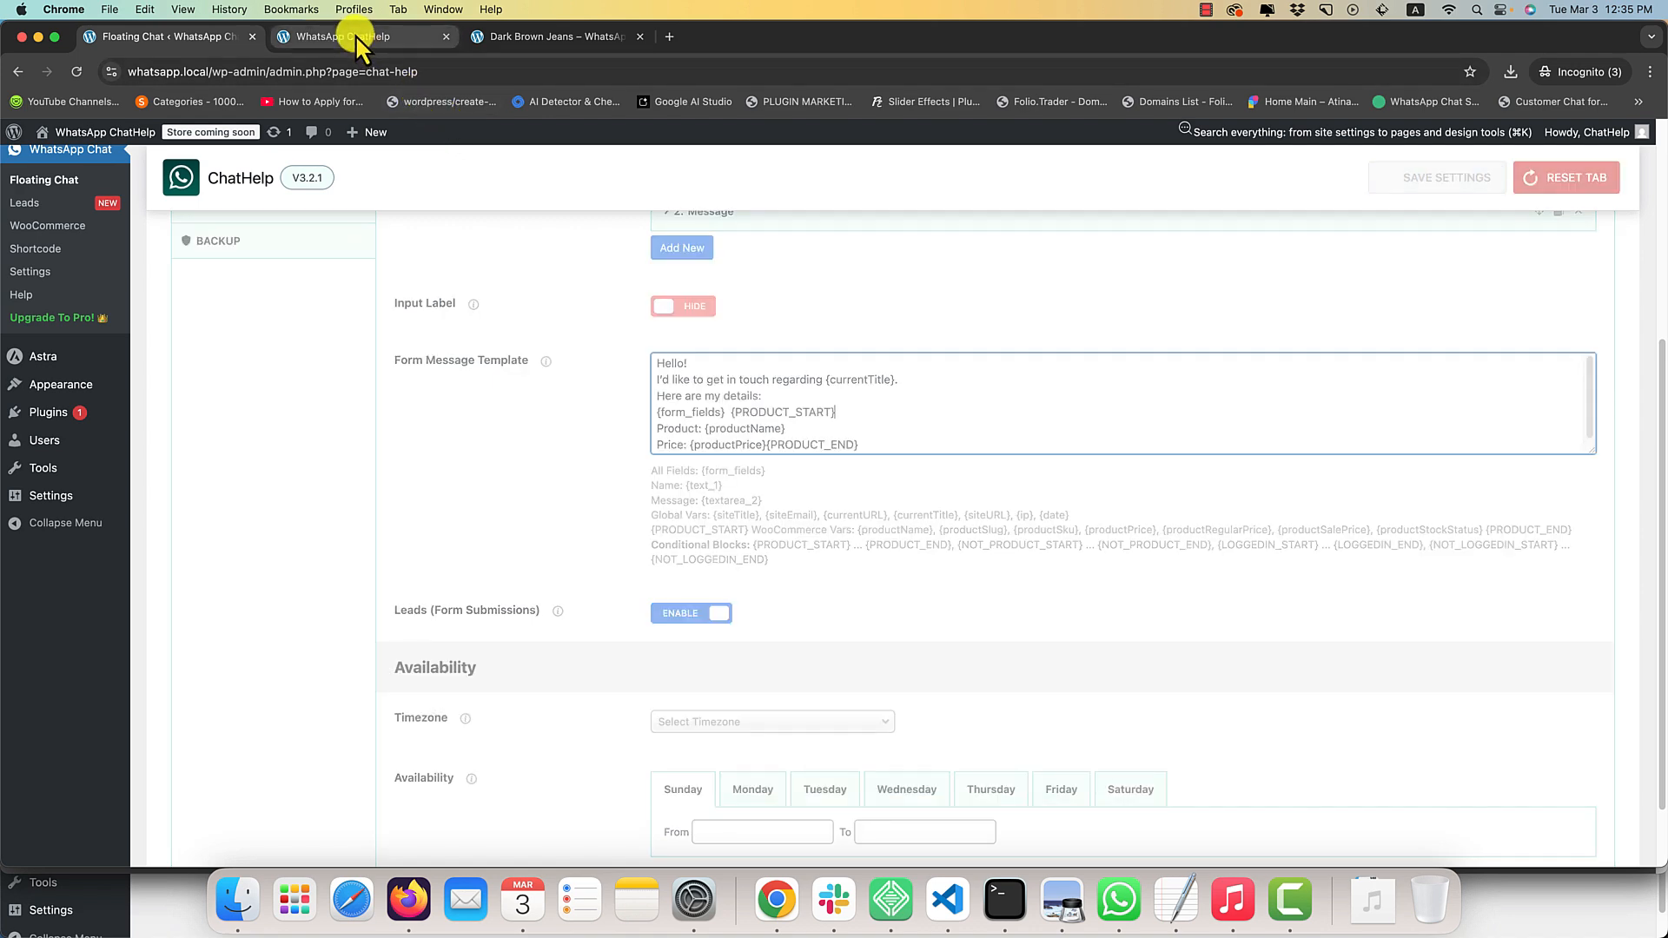
pyautogui.rightClick(253, 202)
pyautogui.click(289, 263)
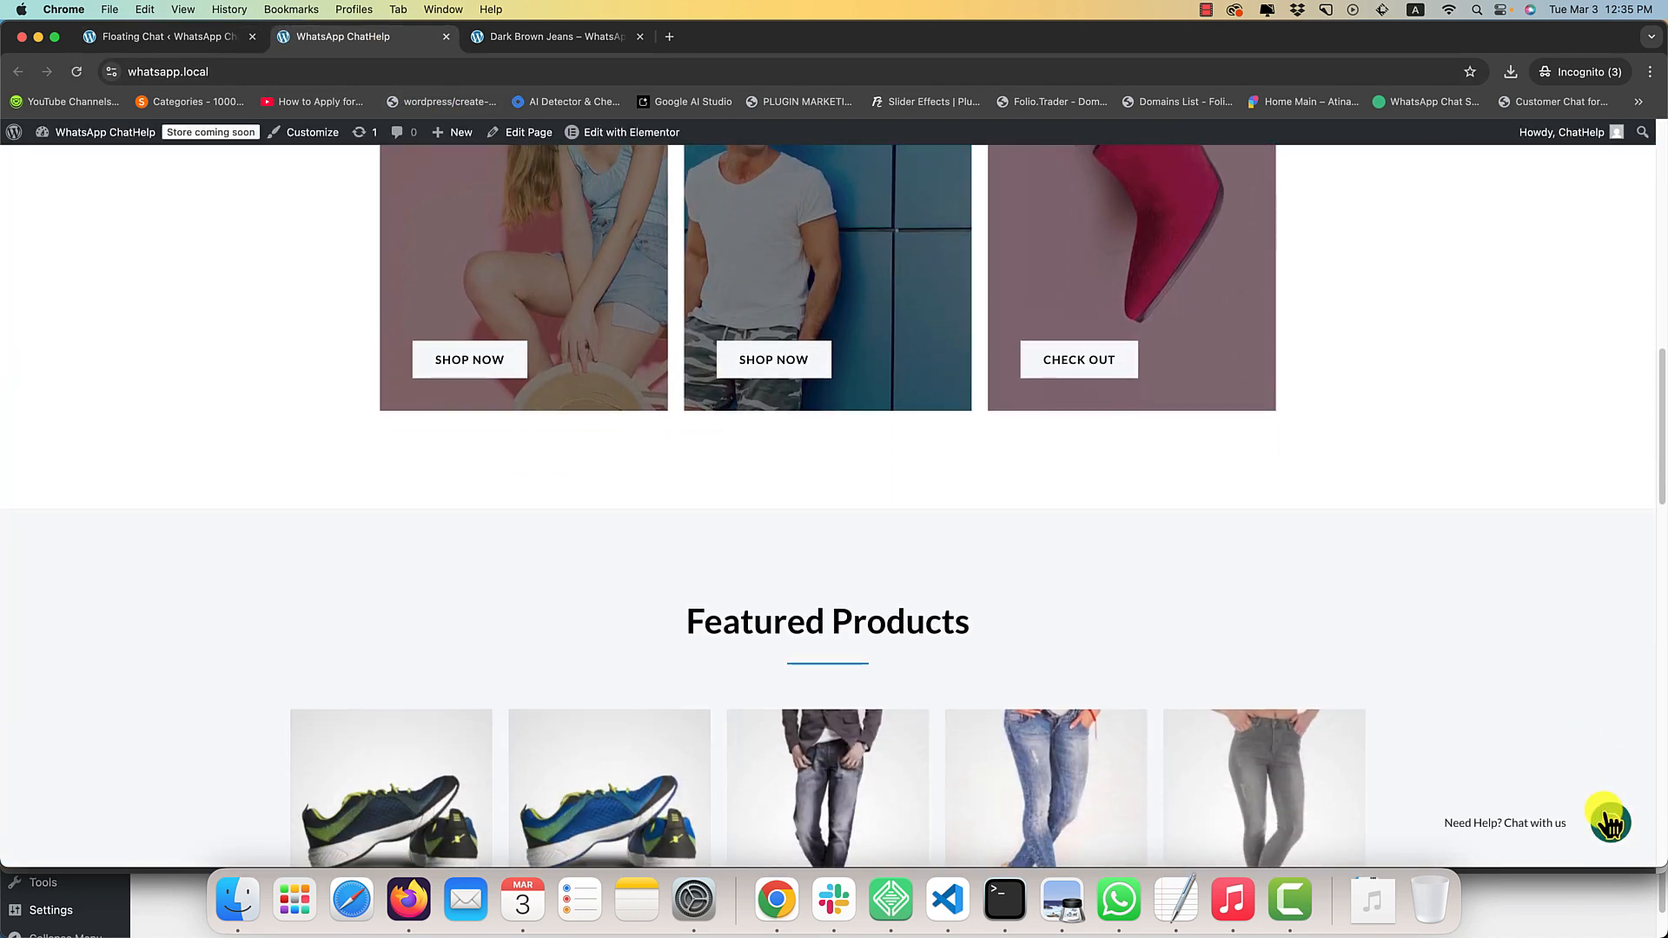
pyautogui.click(1609, 818)
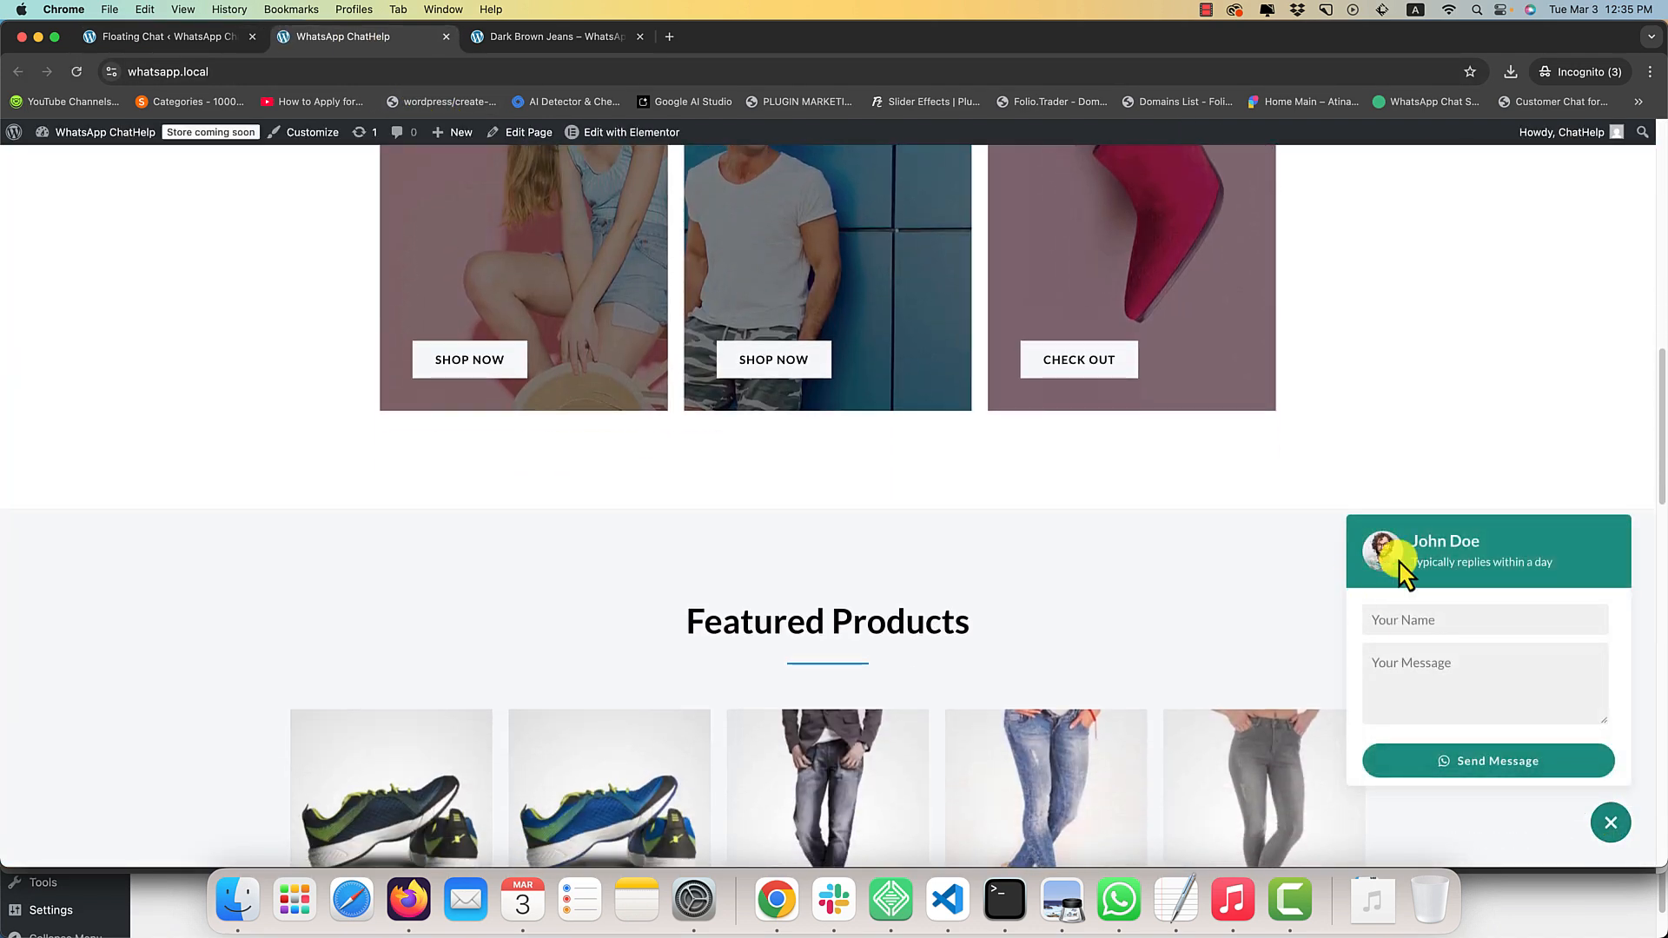
# Add a blank line and the text "Product info" after {form_fields} in the Form Message Template and save the settings.
pyautogui.click(198, 34)
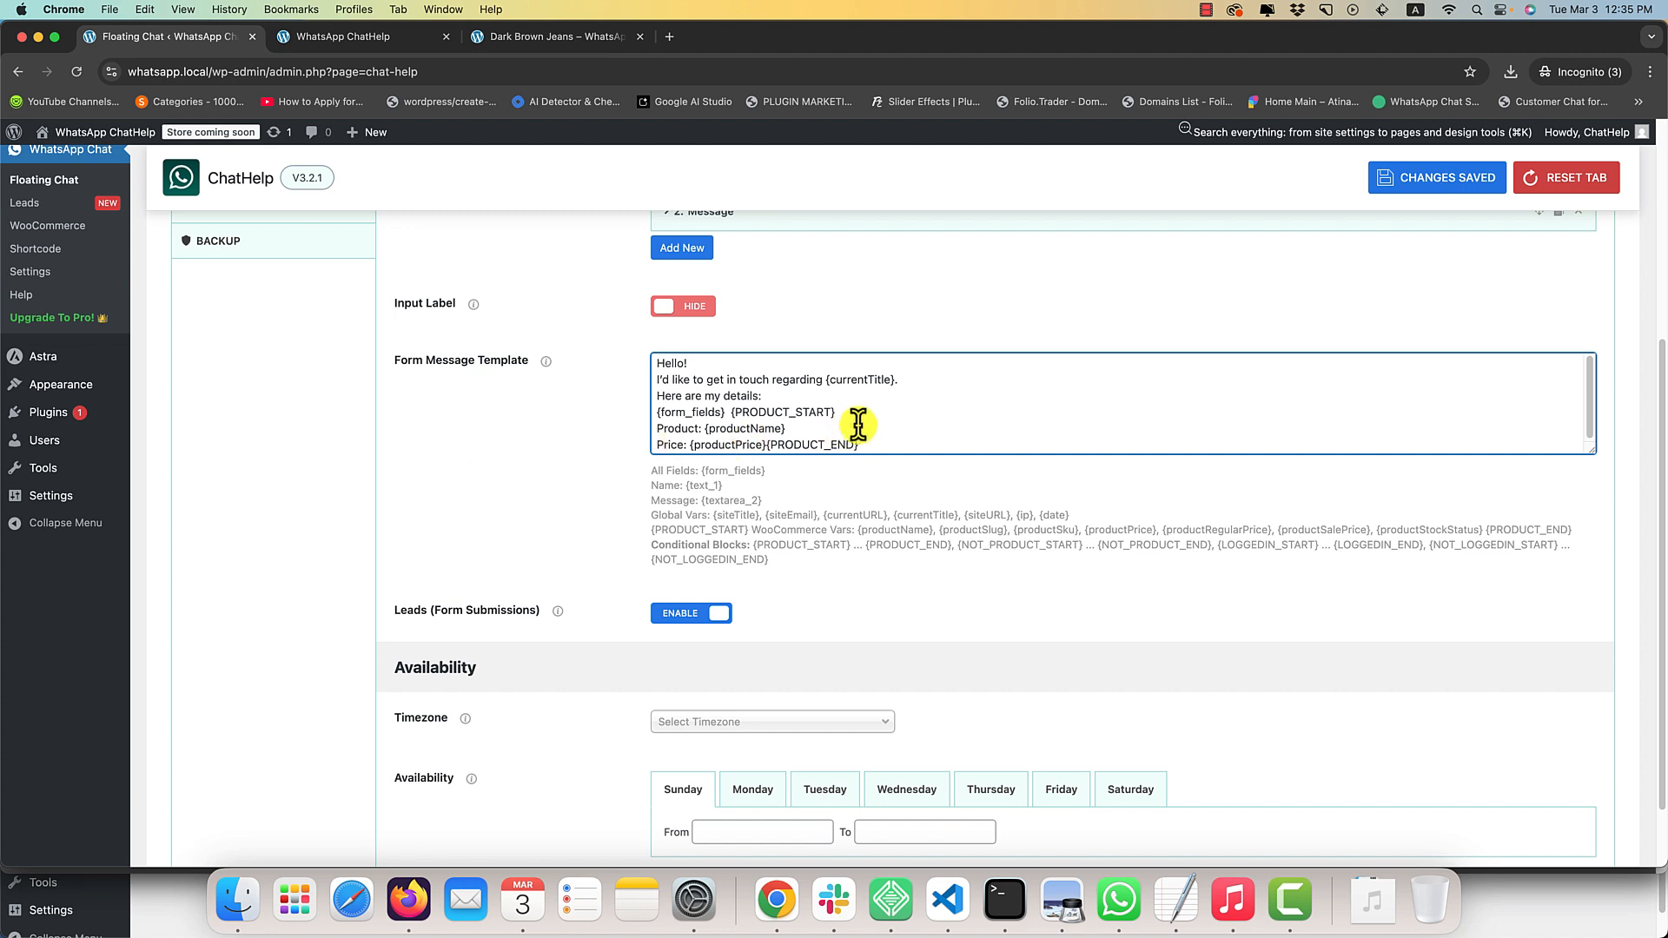
pyautogui.scroll(-1, 789, 425)
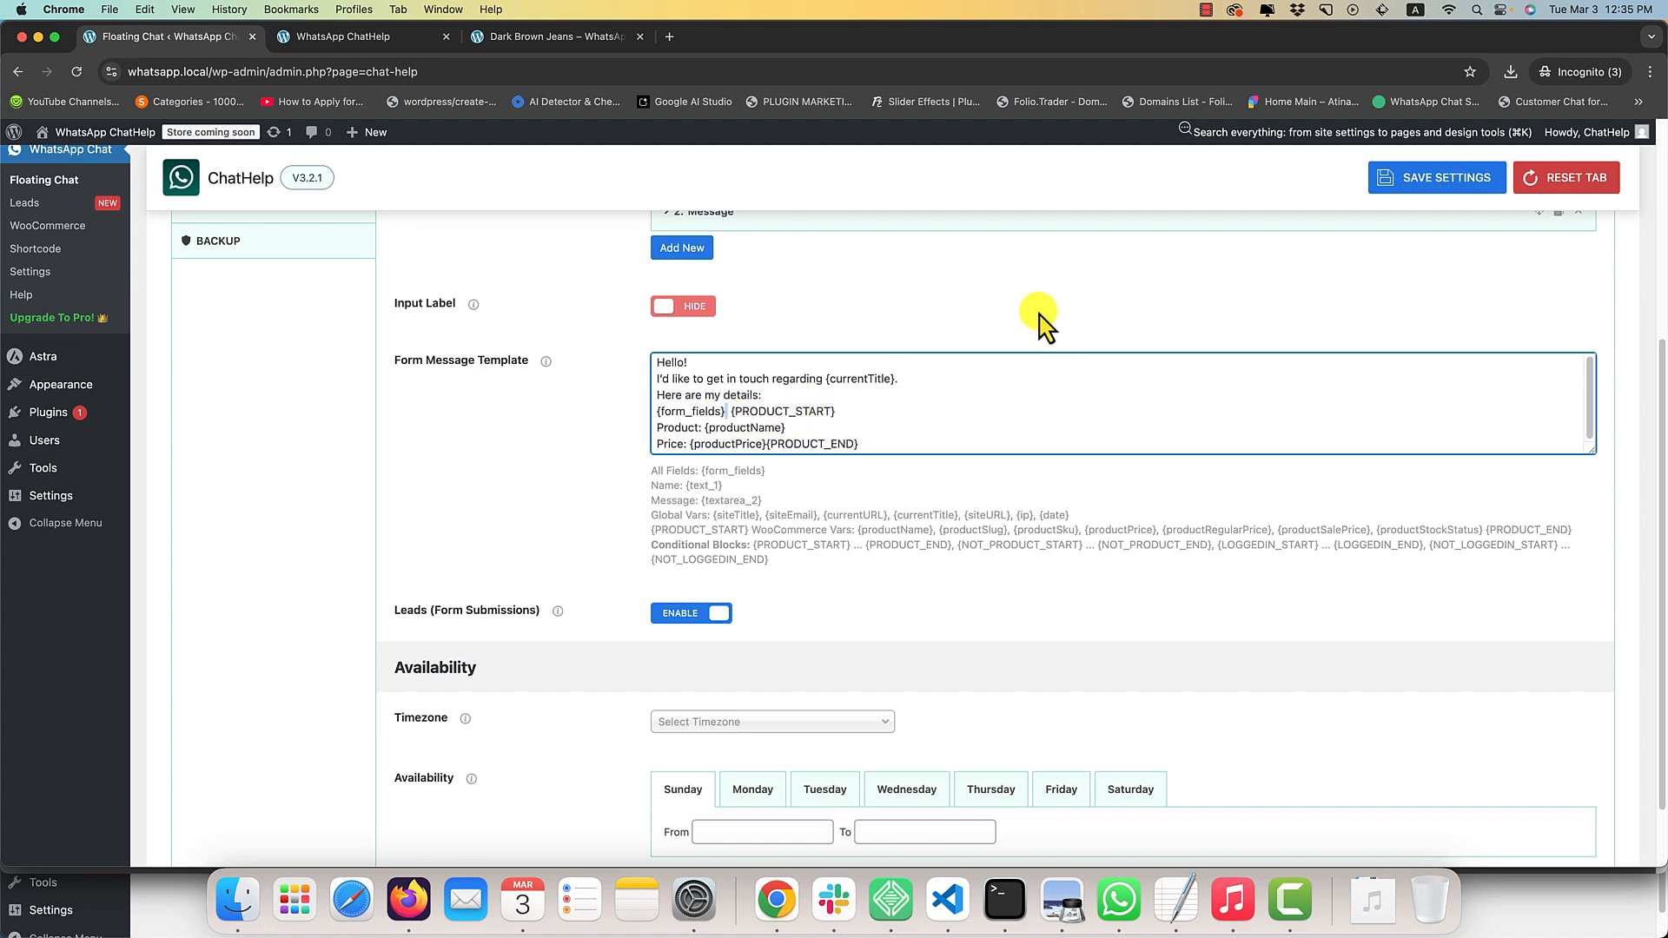
pyautogui.press('Return')
pyautogui.press('Return')
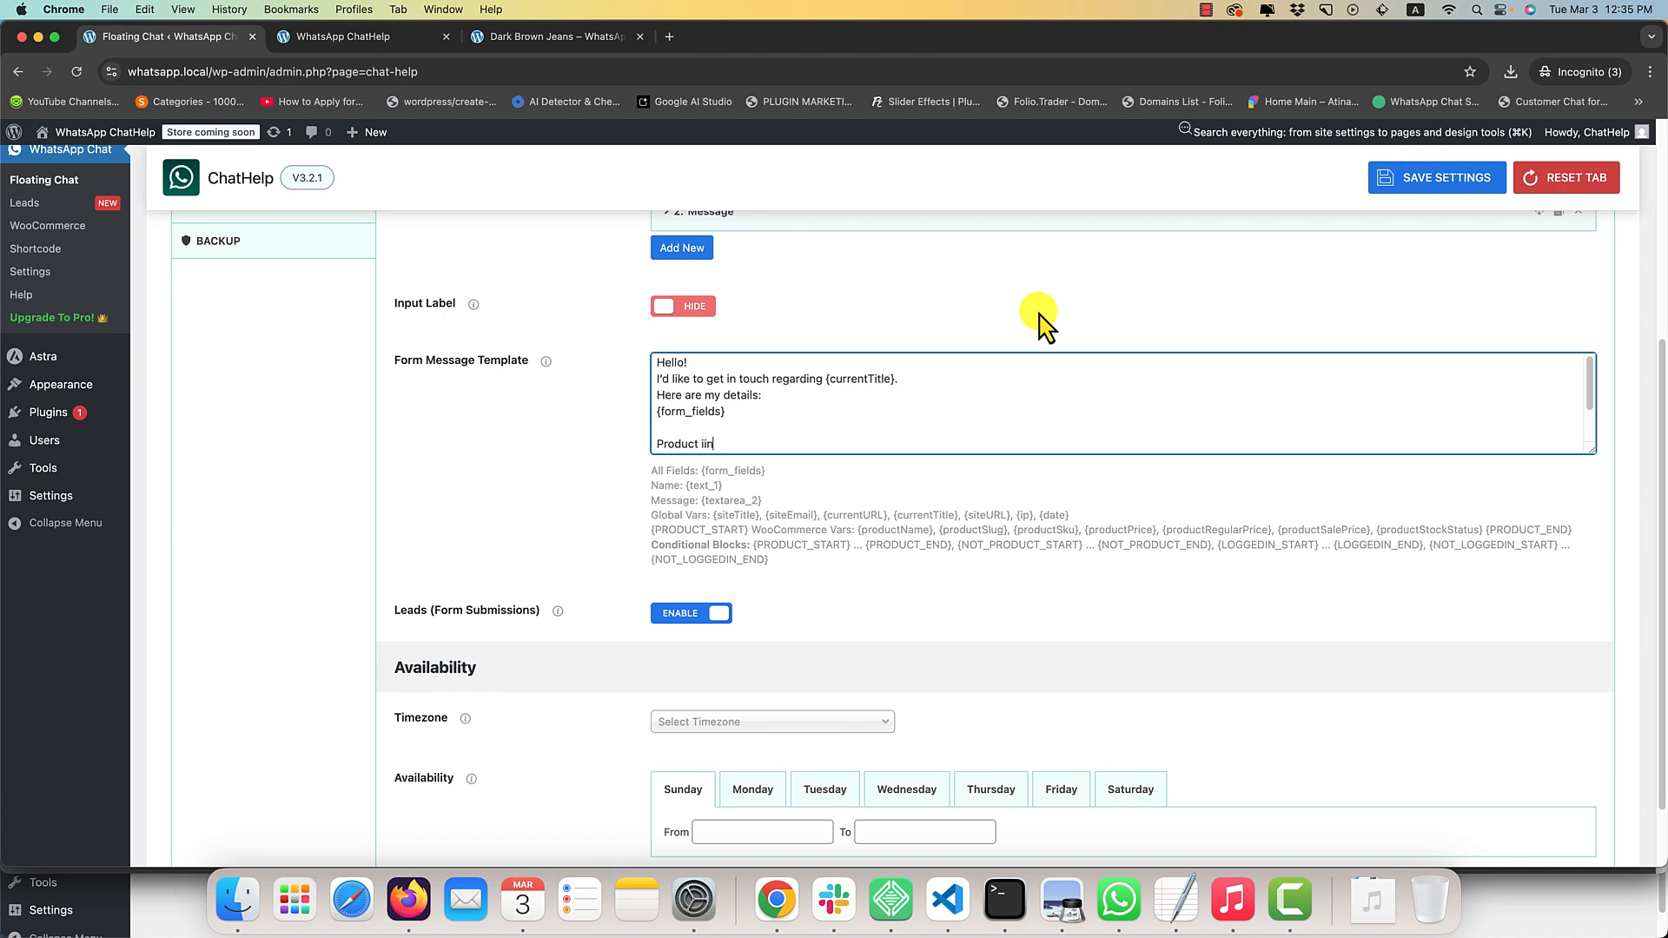
pyautogui.write('o')
pyautogui.press('super+s')
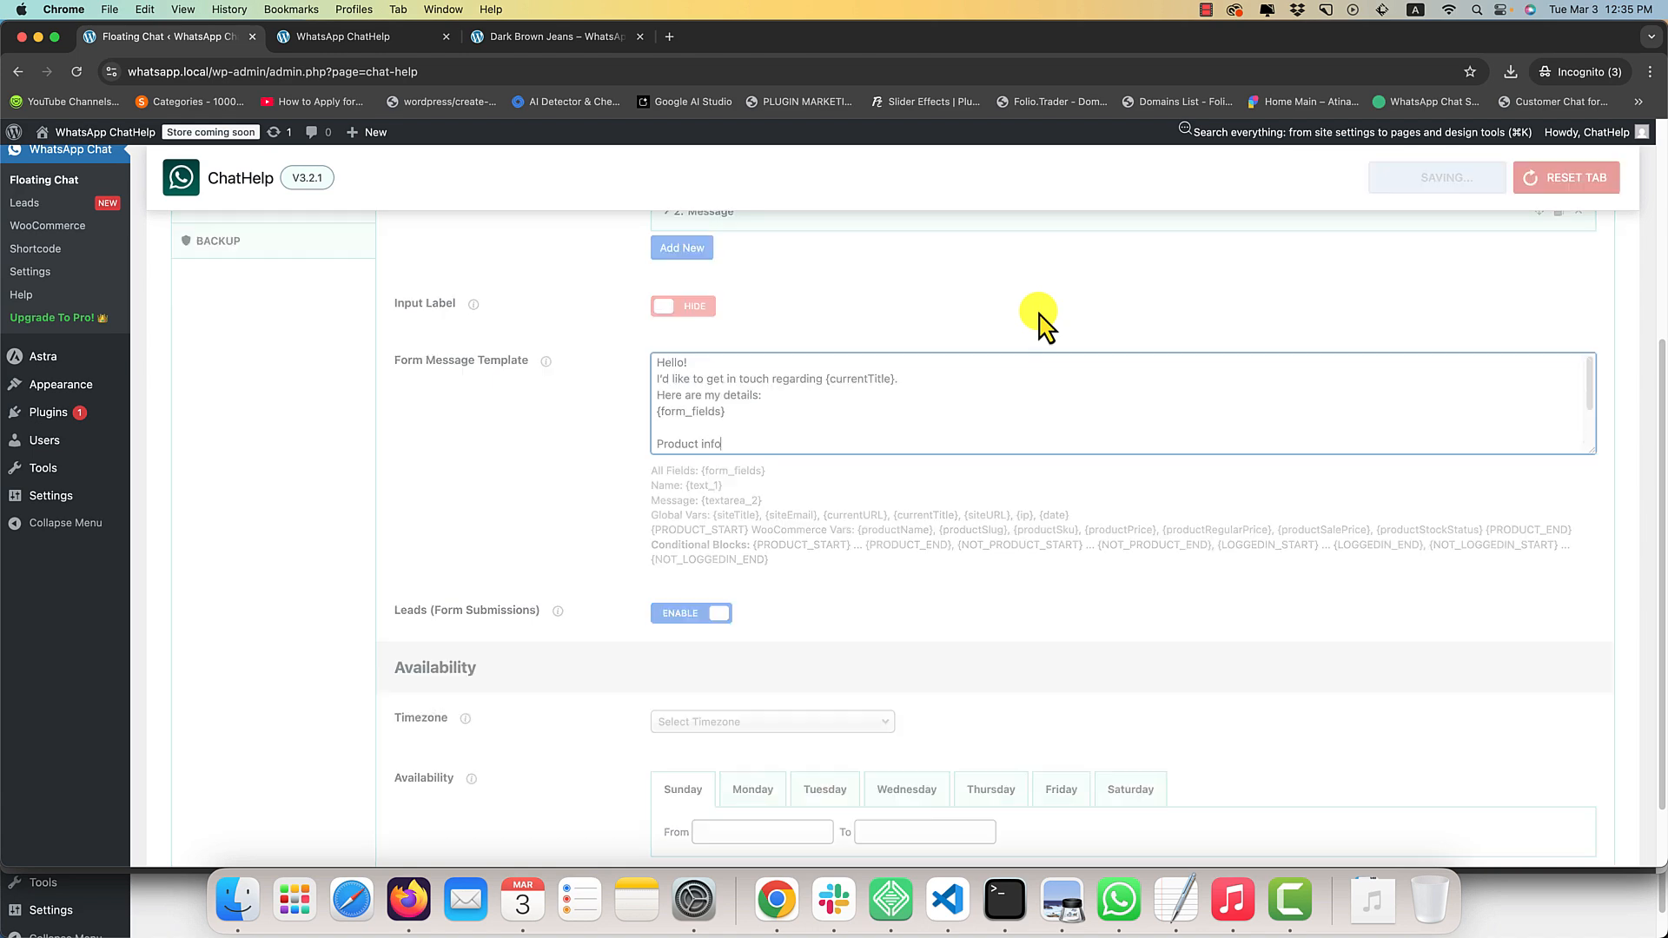
# On the Dark Brown Jeans product page, submit the chat form with "asdasd" as name and message and open it in WhatsApp.
pyautogui.click(528, 35)
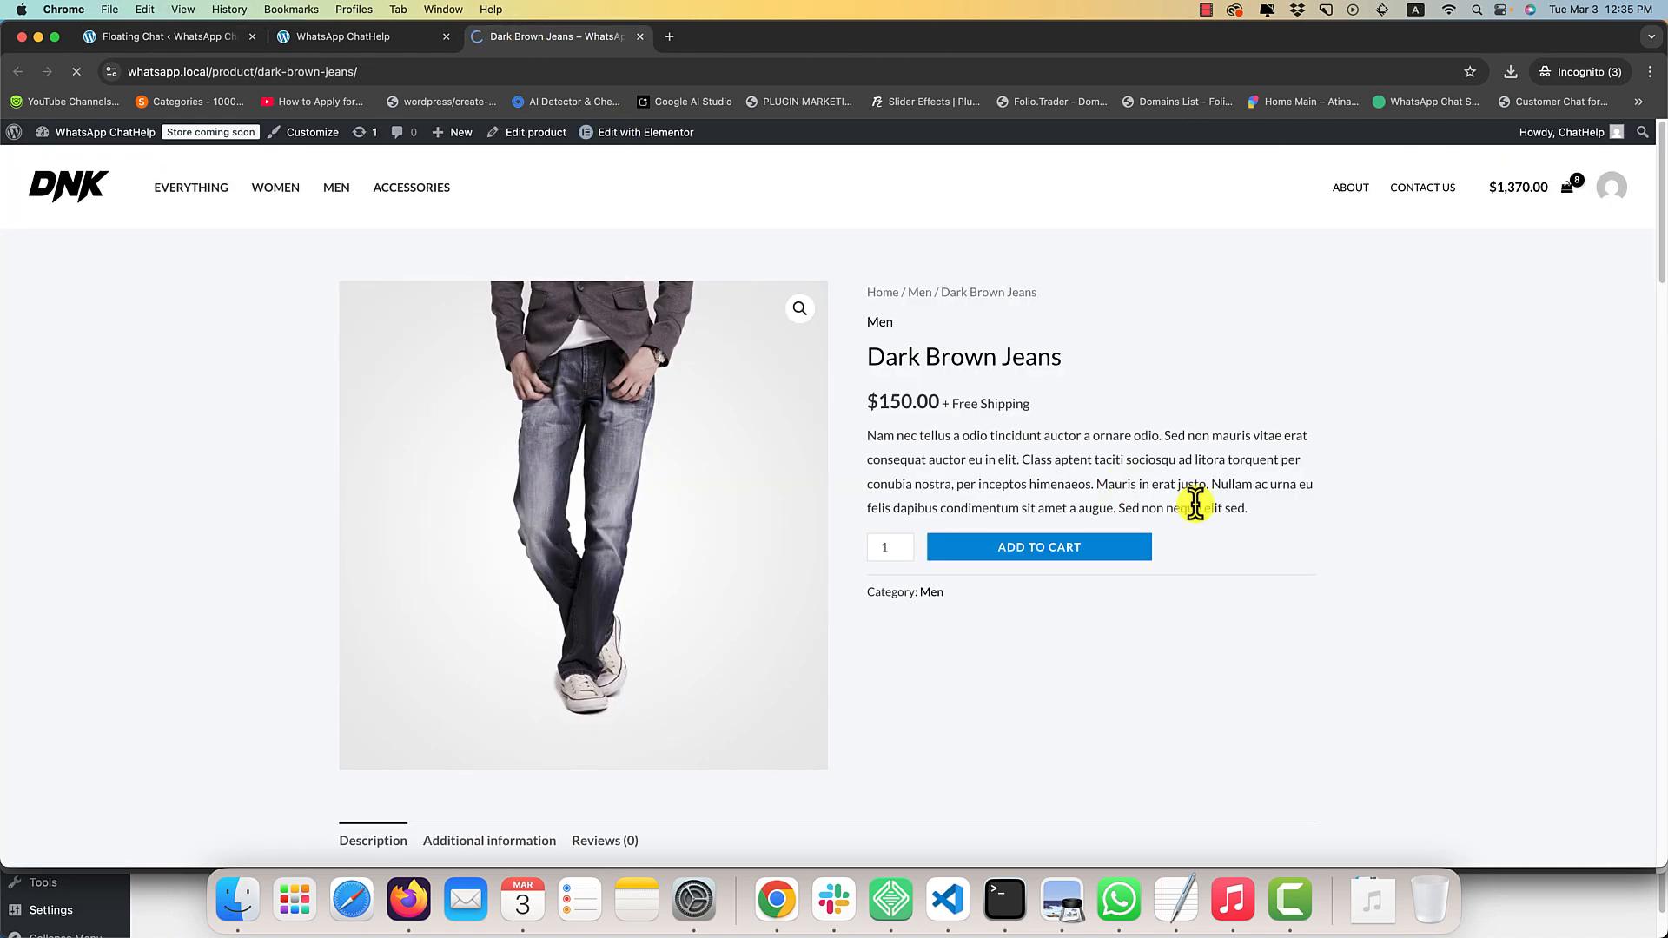
pyautogui.click(1611, 824)
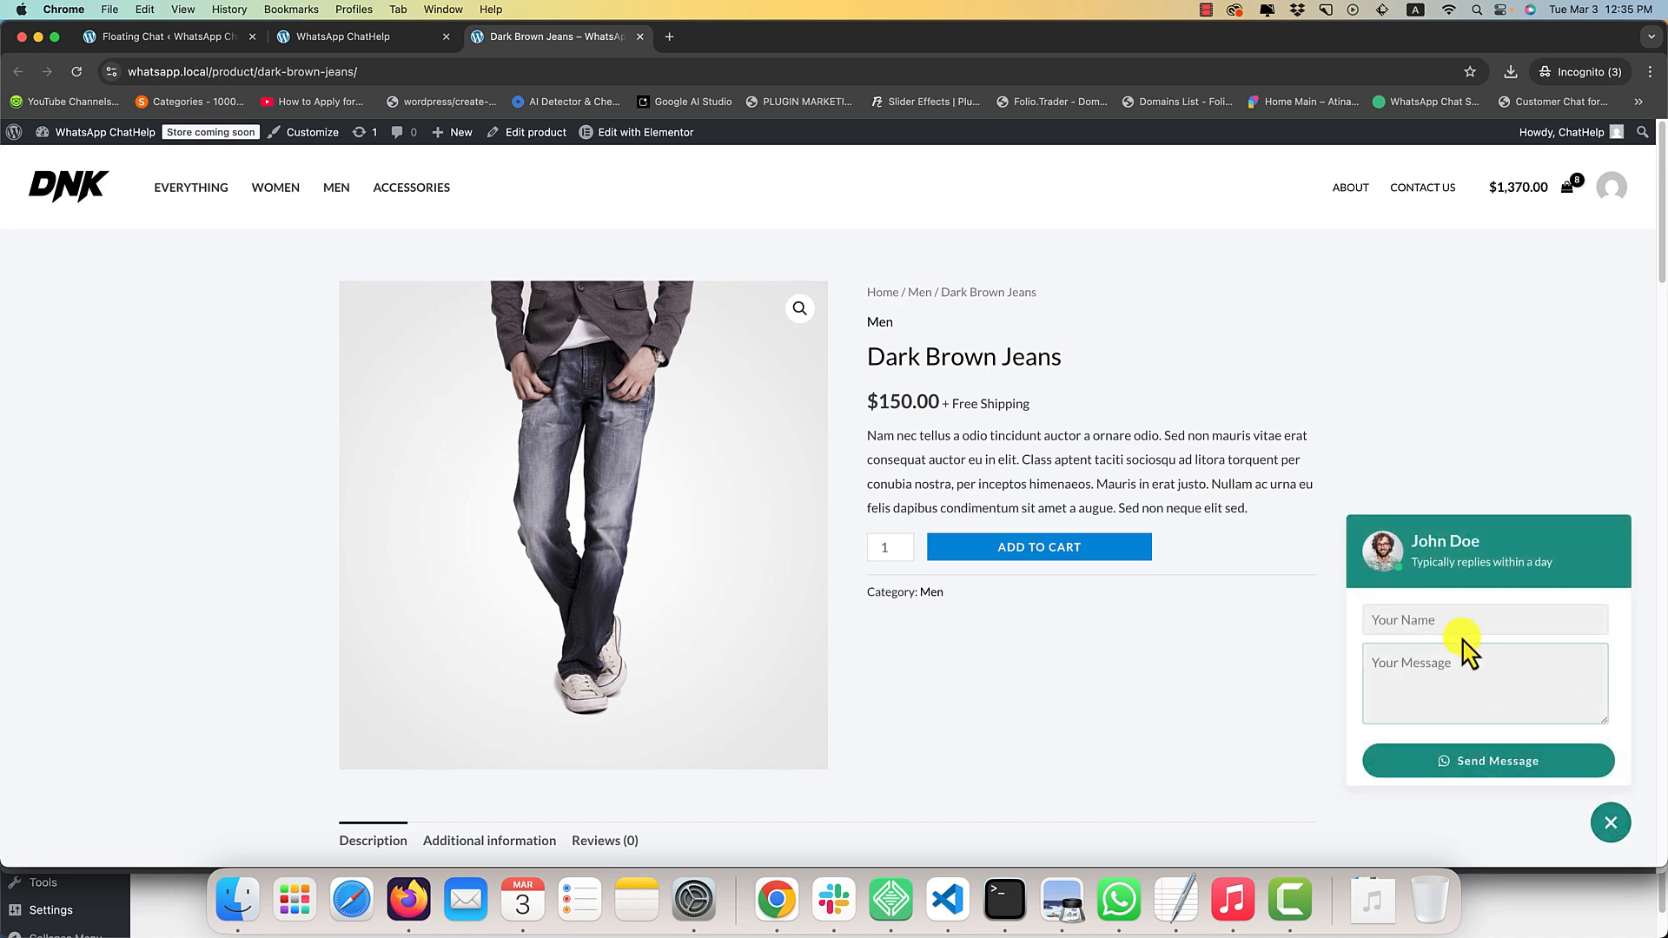
pyautogui.click(1459, 624)
pyautogui.write('asdasd')
pyautogui.click(1407, 678)
pyautogui.write('asdasd')
pyautogui.click(1496, 765)
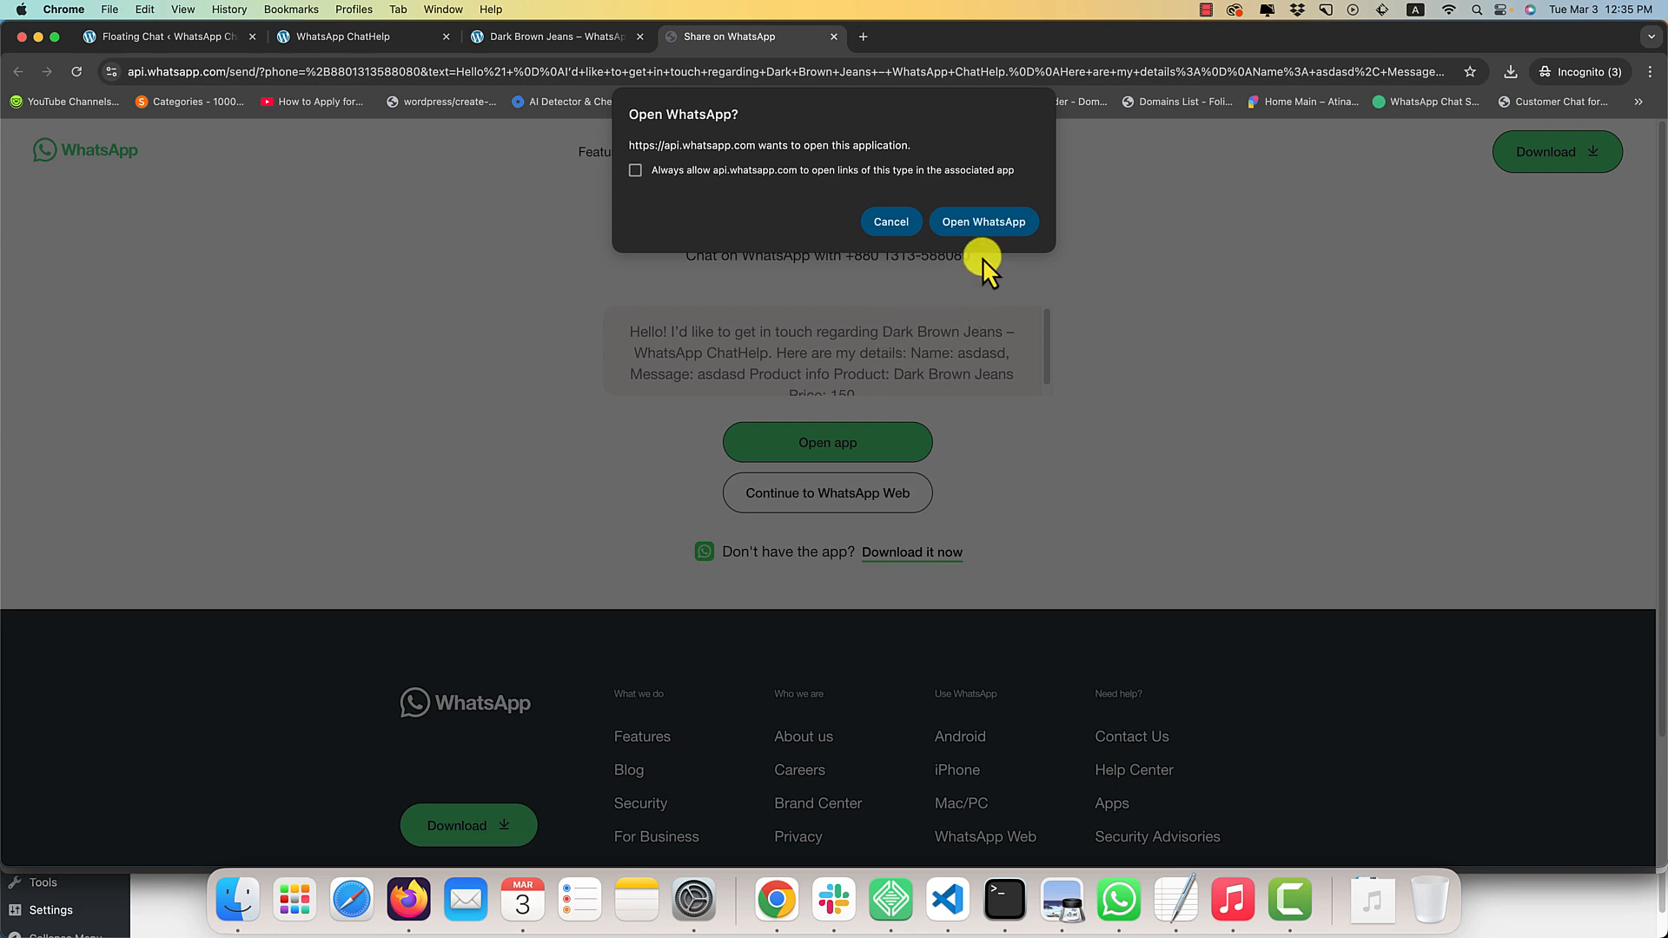
pyautogui.click(983, 224)
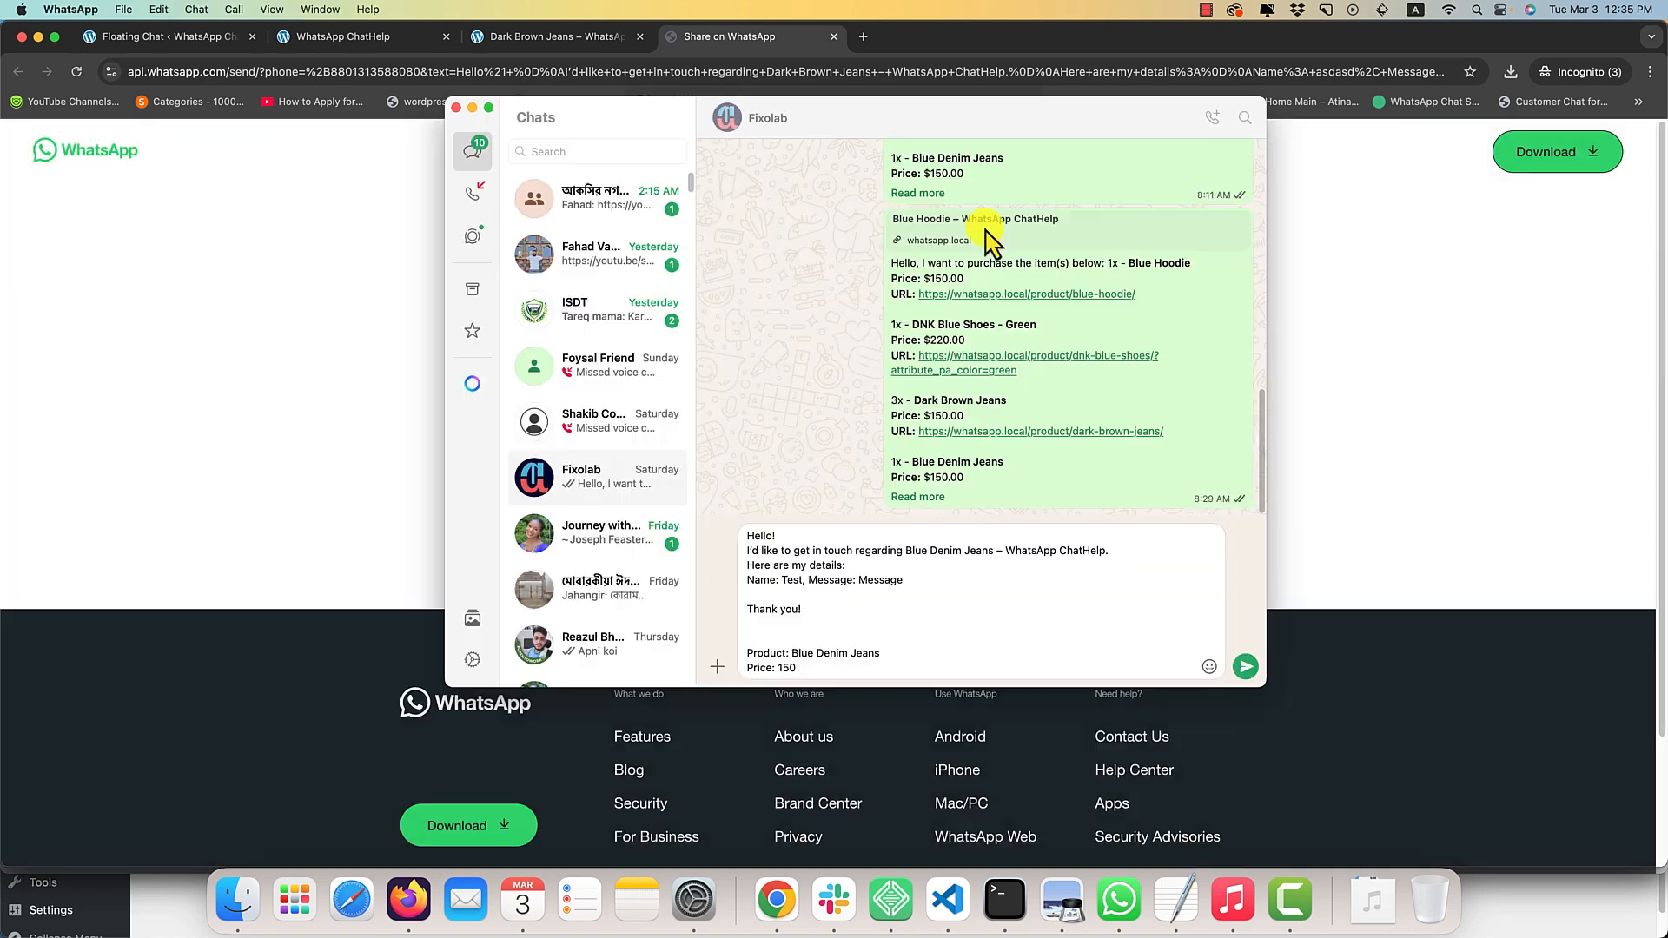
# Open the ChatHelp Leads page in a new tab and examine the submitted lead's form data and full additional information.
pyautogui.click(158, 36)
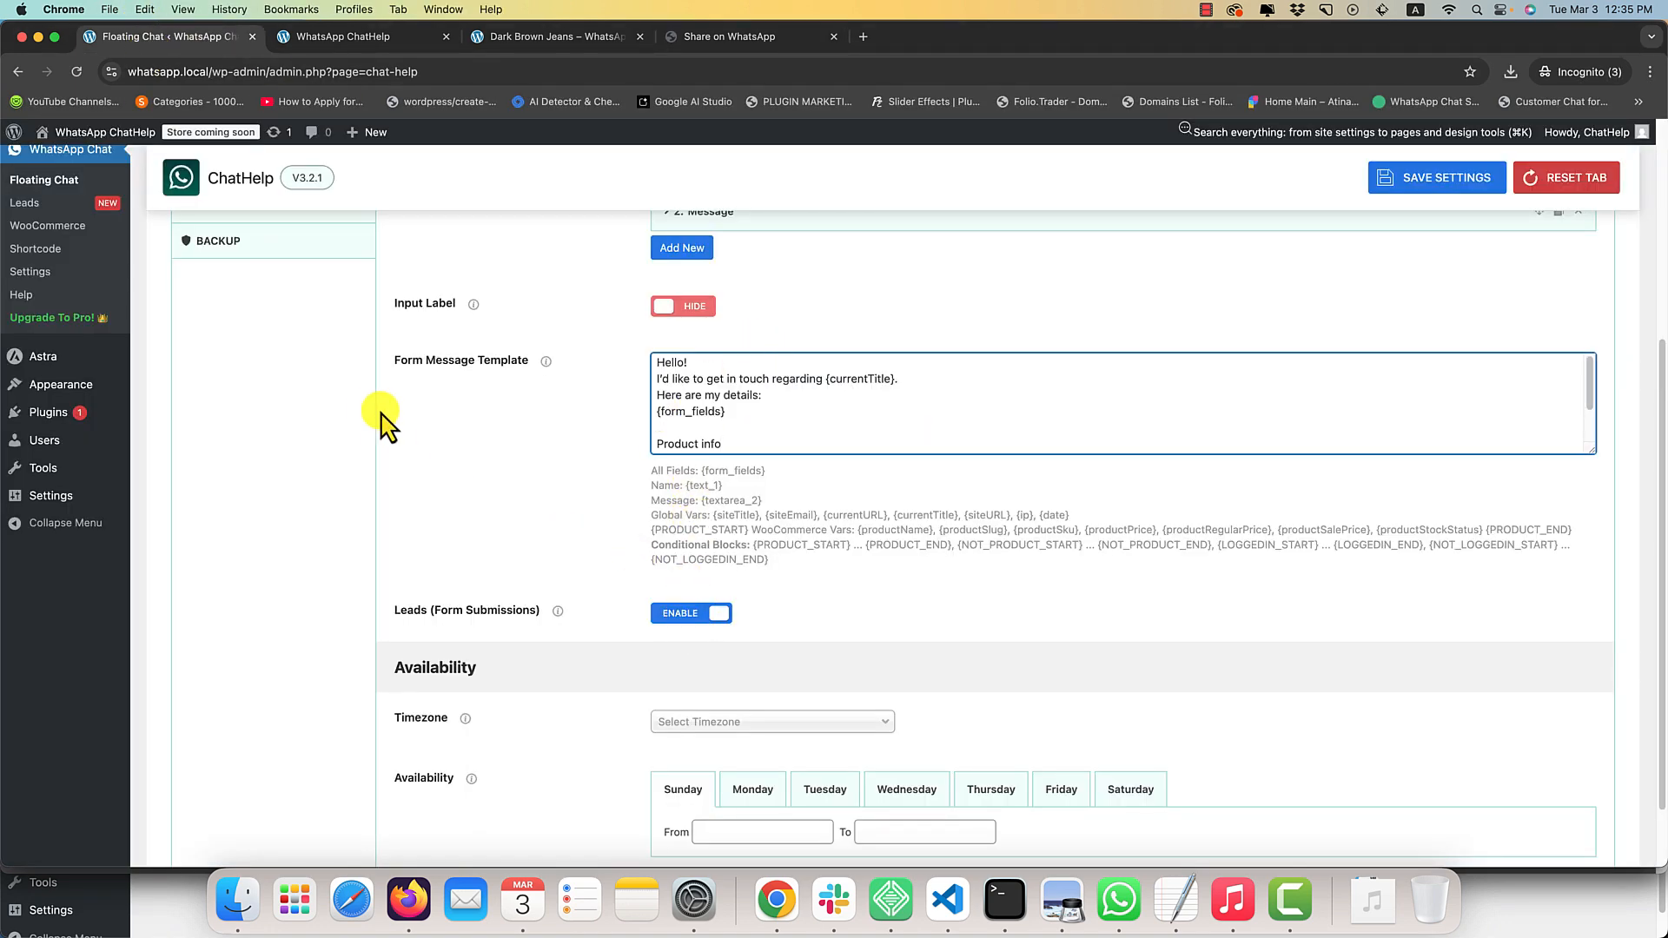
pyautogui.scroll(3, 383, 421)
pyautogui.keyDown('super'); pyautogui.click(40, 347); pyautogui.keyUp('super')
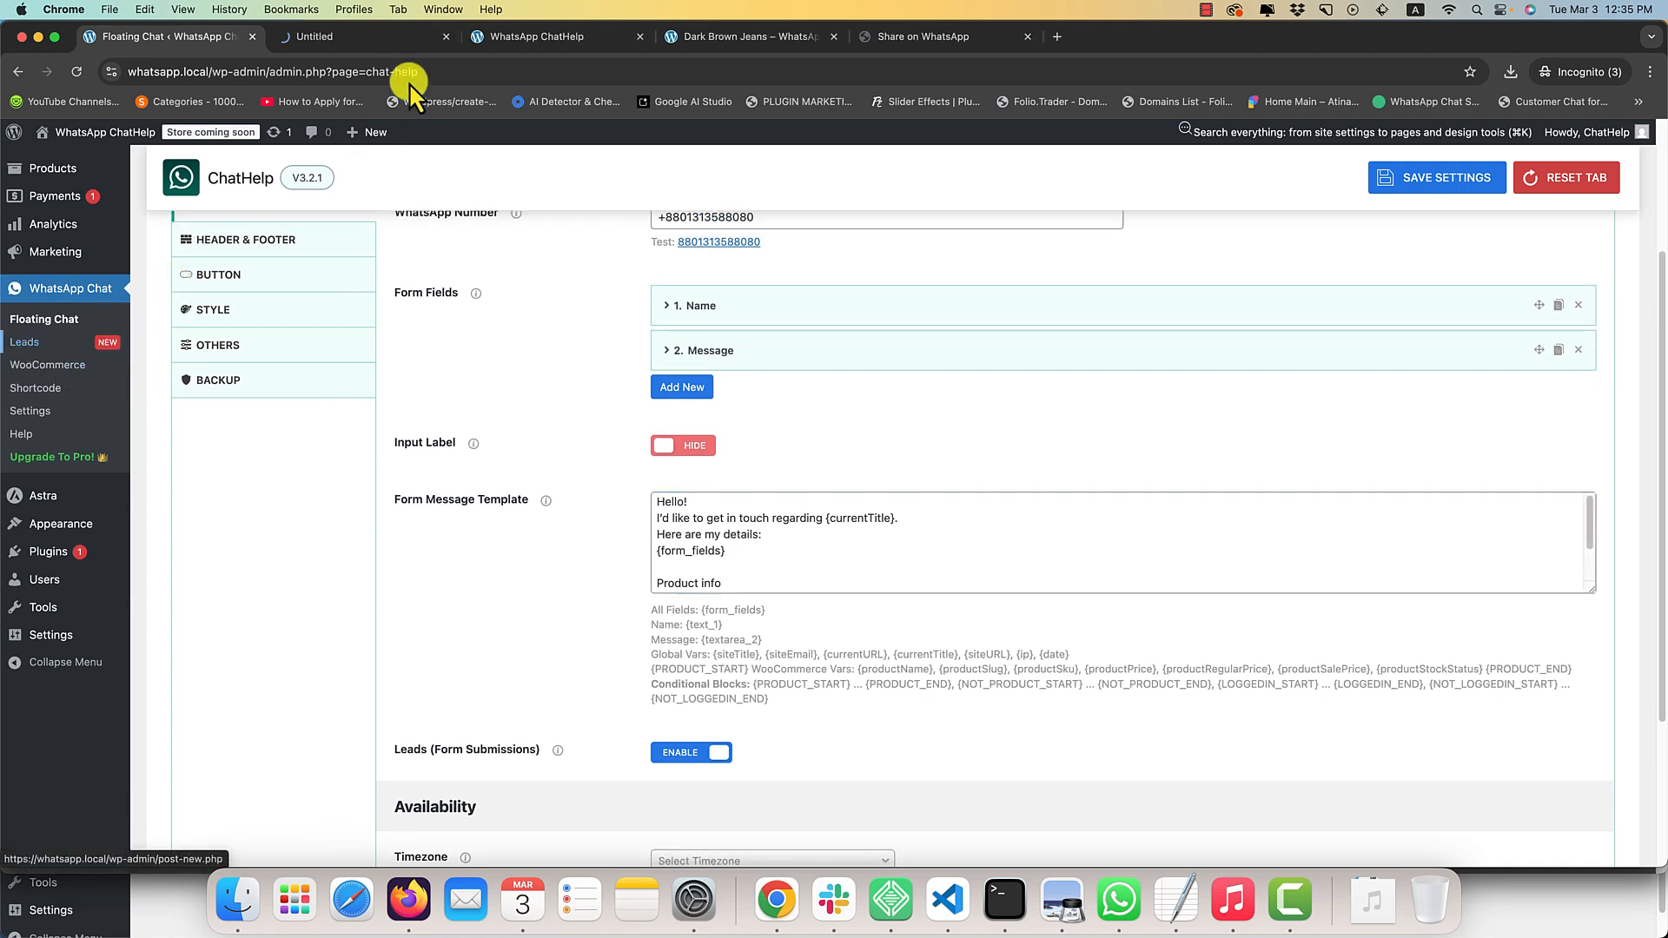
pyautogui.click(366, 39)
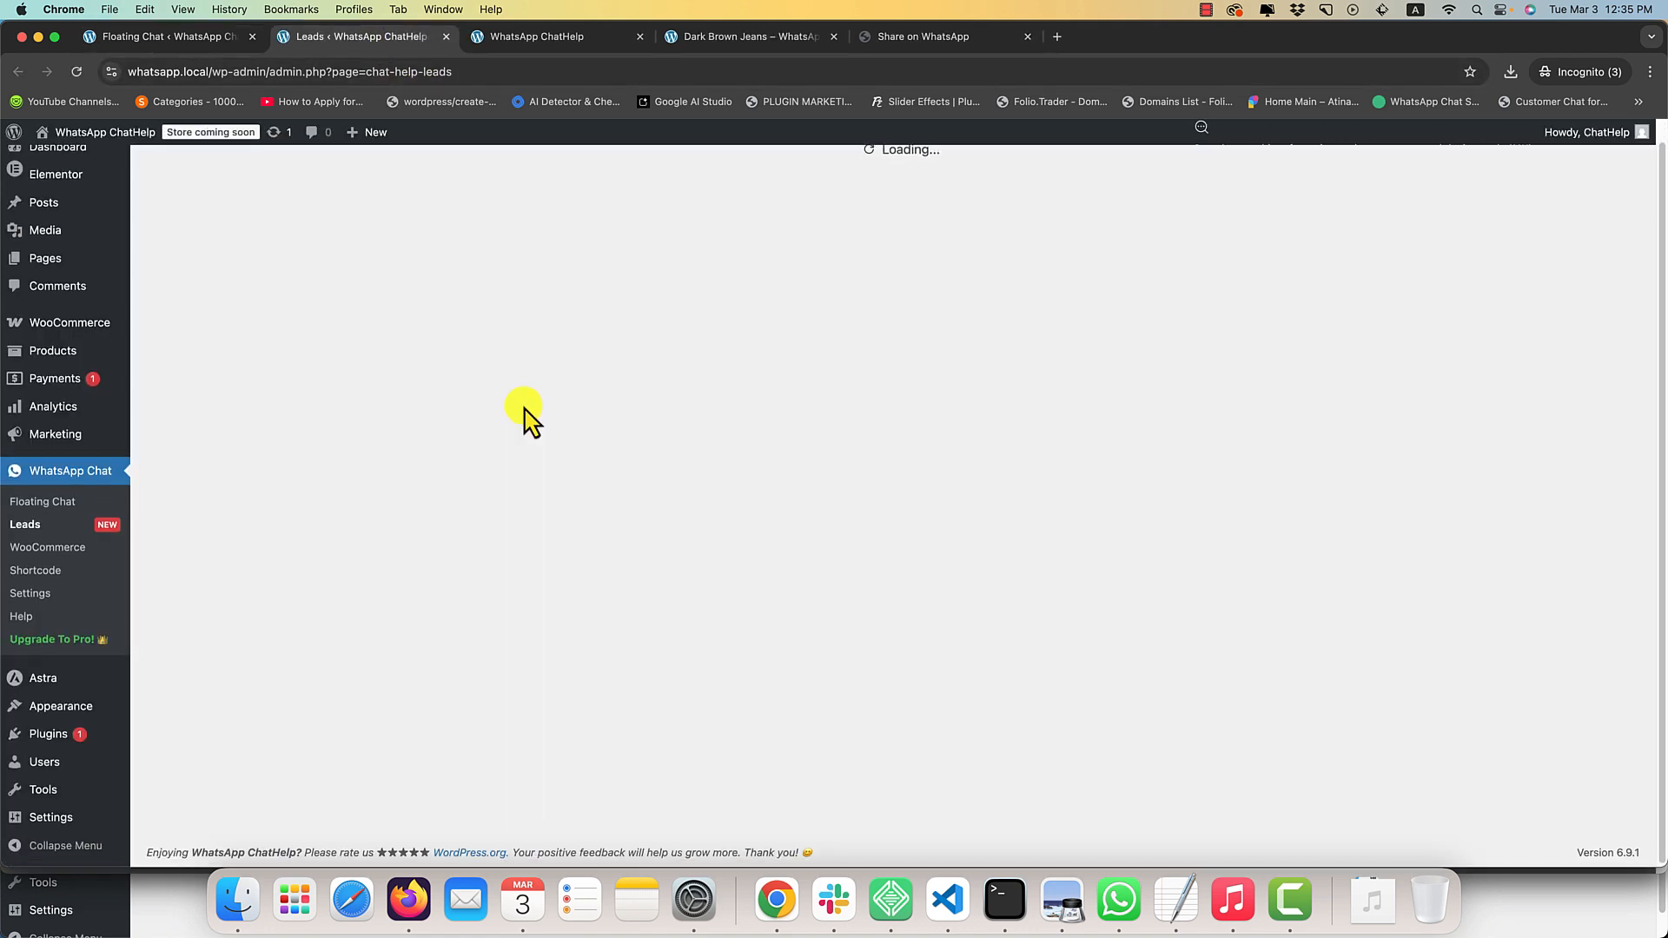
pyautogui.click(519, 358)
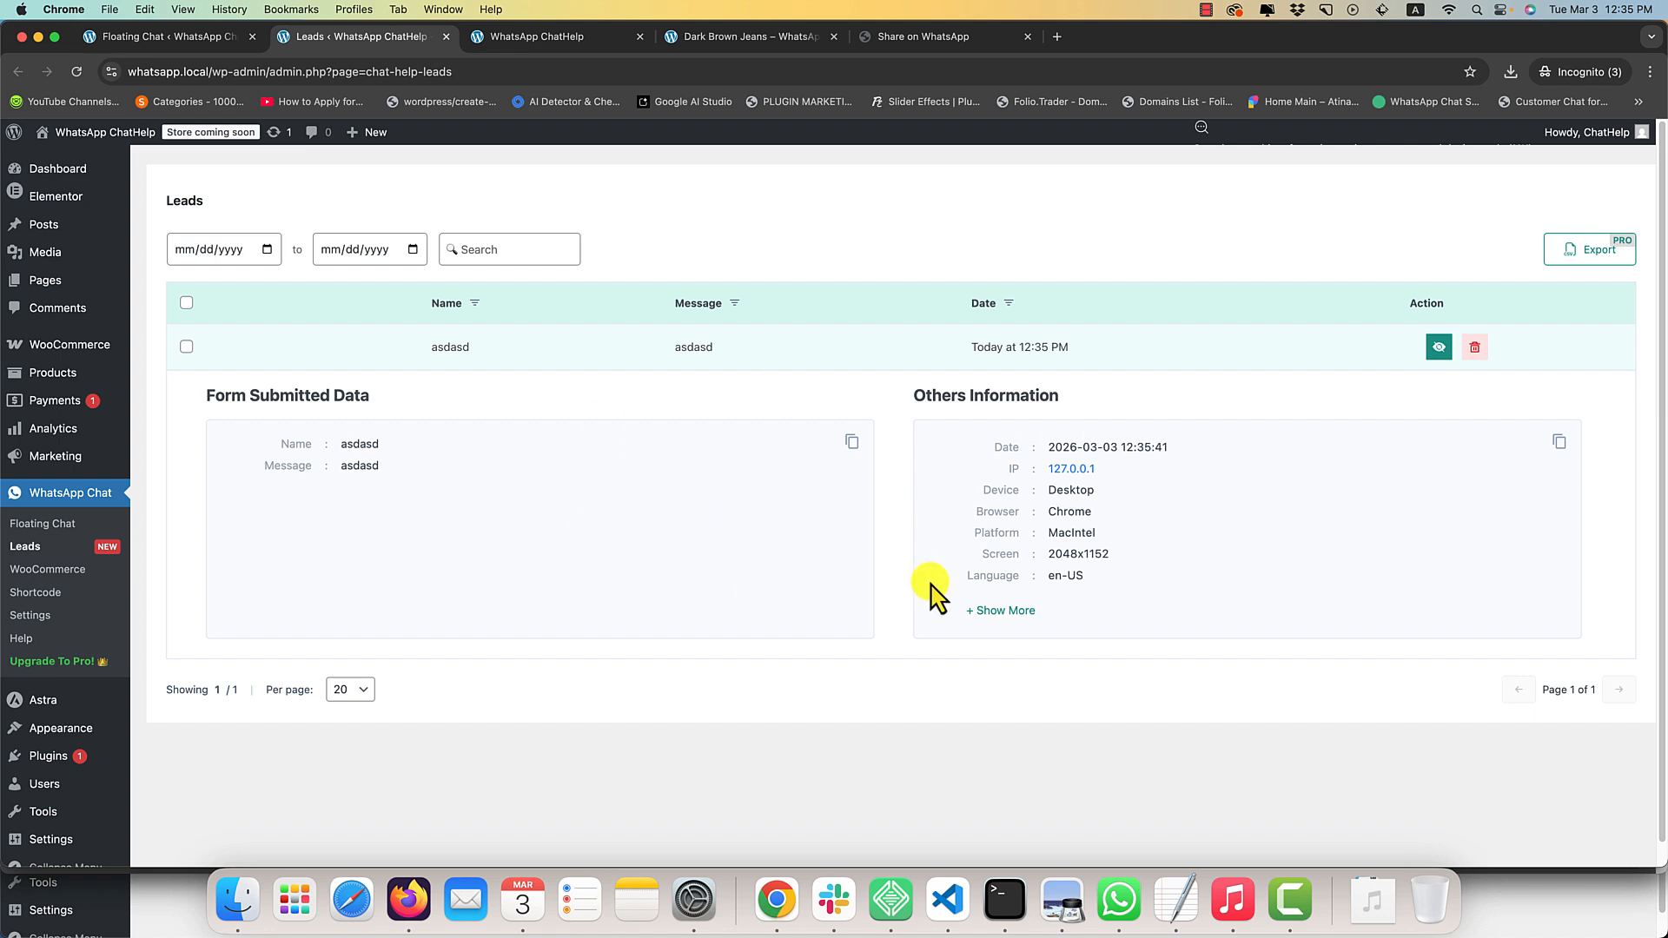
pyautogui.click(1018, 612)
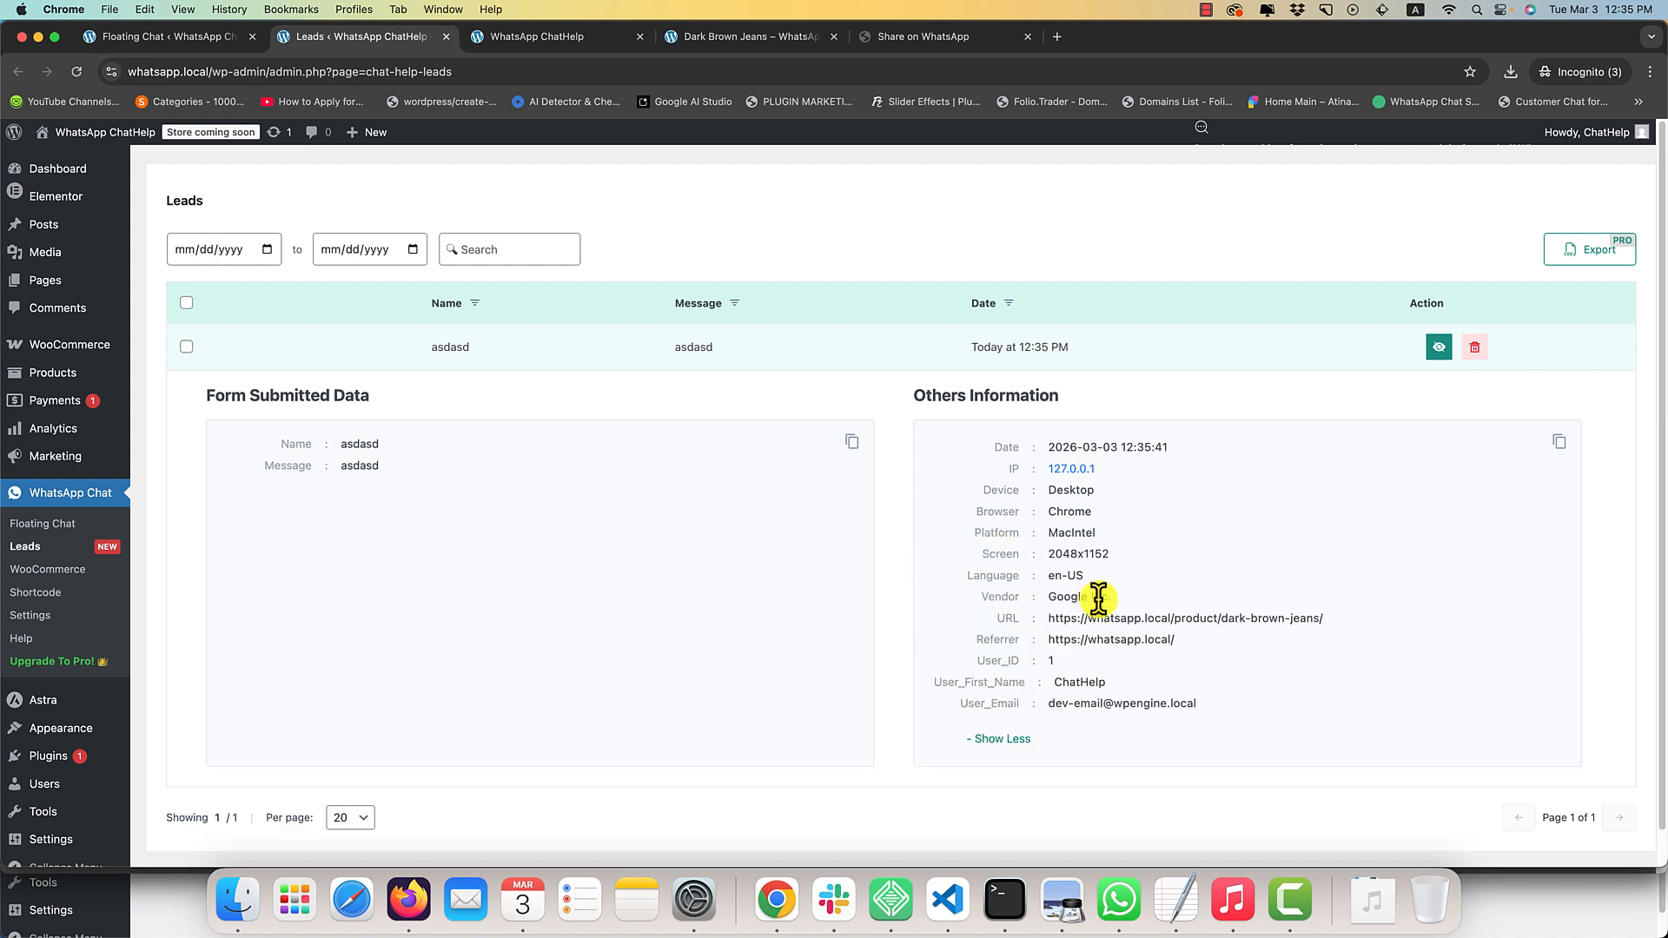
pyautogui.moveTo(1088, 516); pyautogui.dragTo(1129, 662)
pyautogui.click(1192, 509)
# Return to the floating chat settings and review the product placeholders at the end of the Form Message Template.
pyautogui.click(206, 41)
pyautogui.scroll(-5, 678, 565)
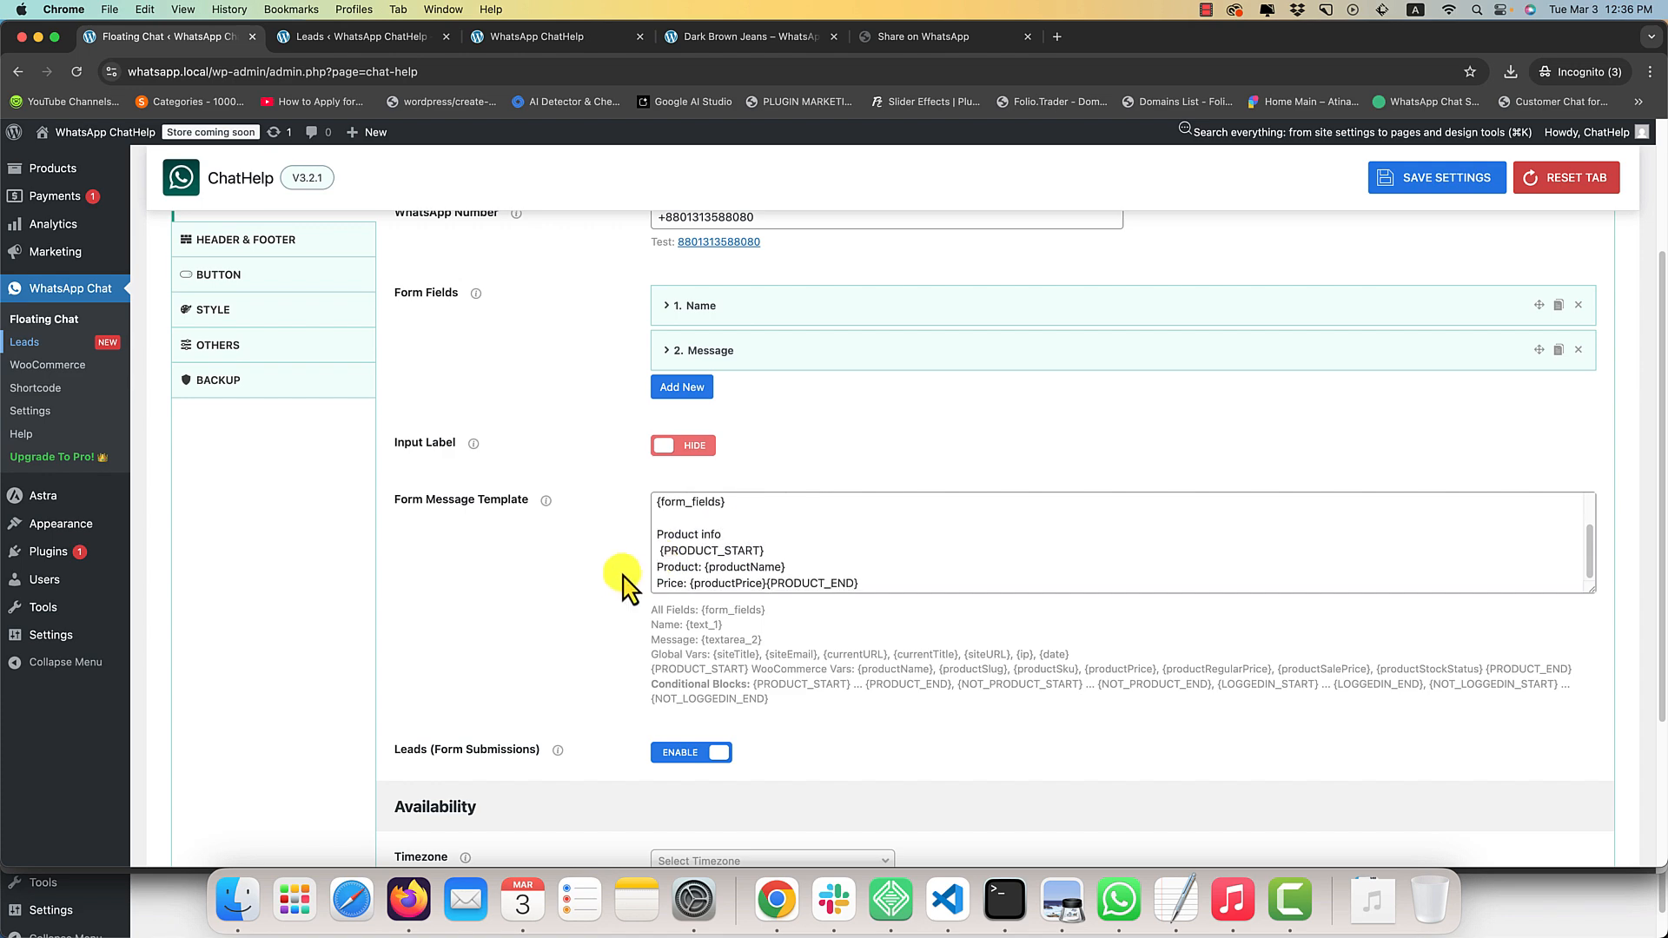
# Set the Availability timezone of the floating chat to Asia/Dhaka.
pyautogui.scroll(-1, 573, 600)
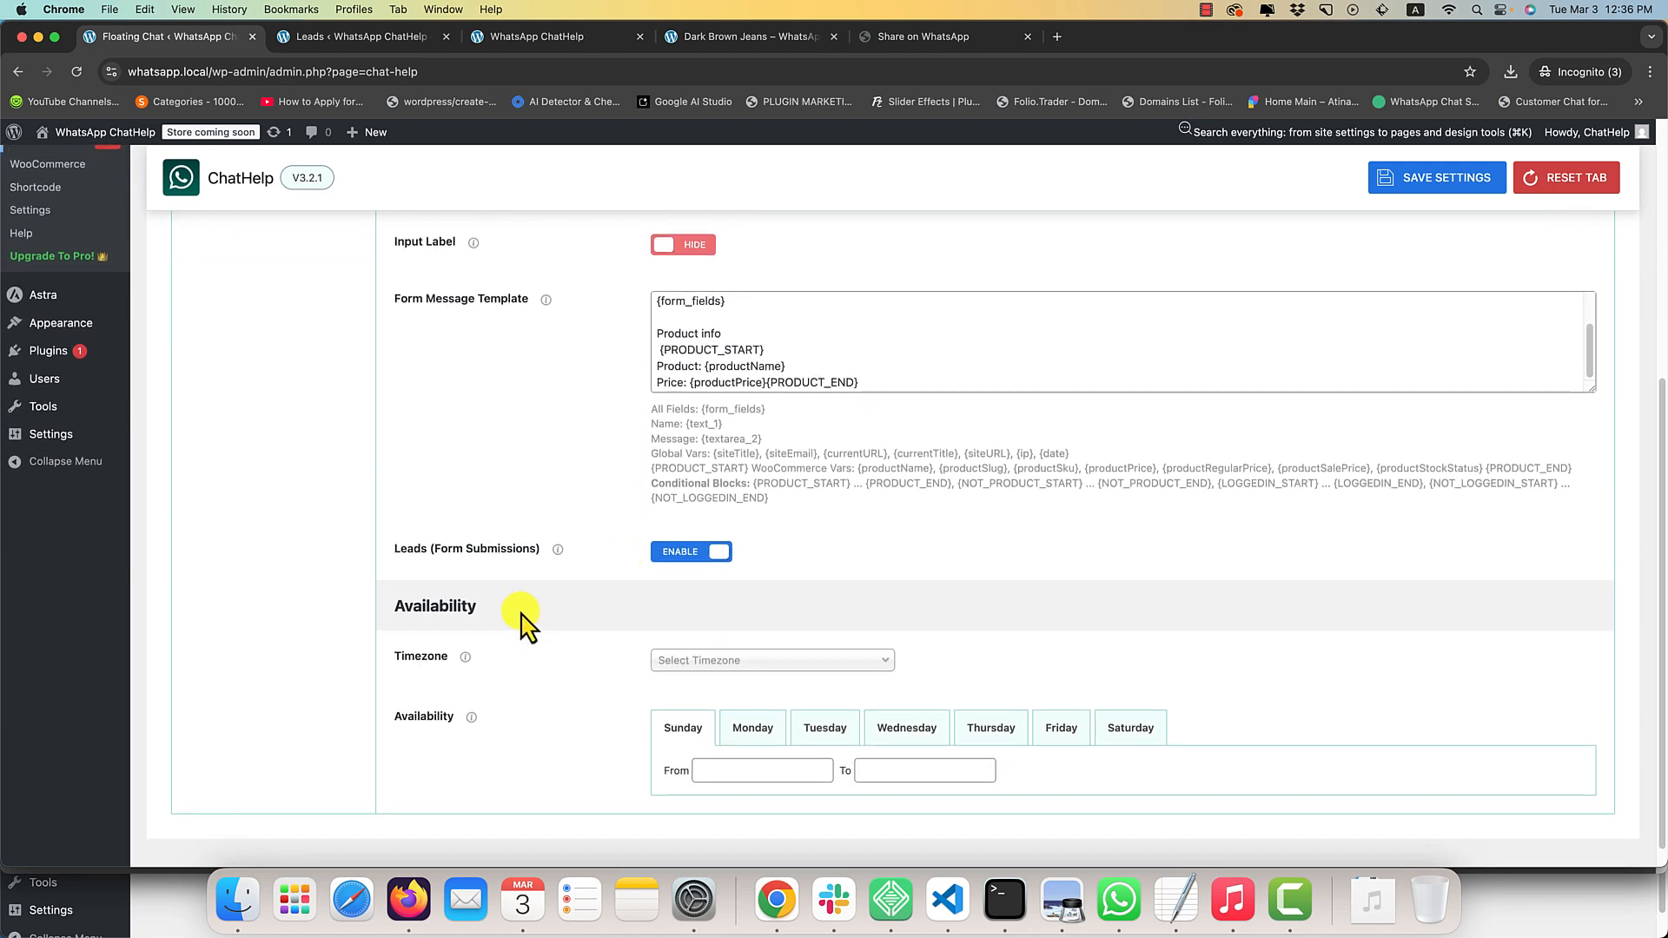
pyautogui.click(711, 662)
pyautogui.write('dha')
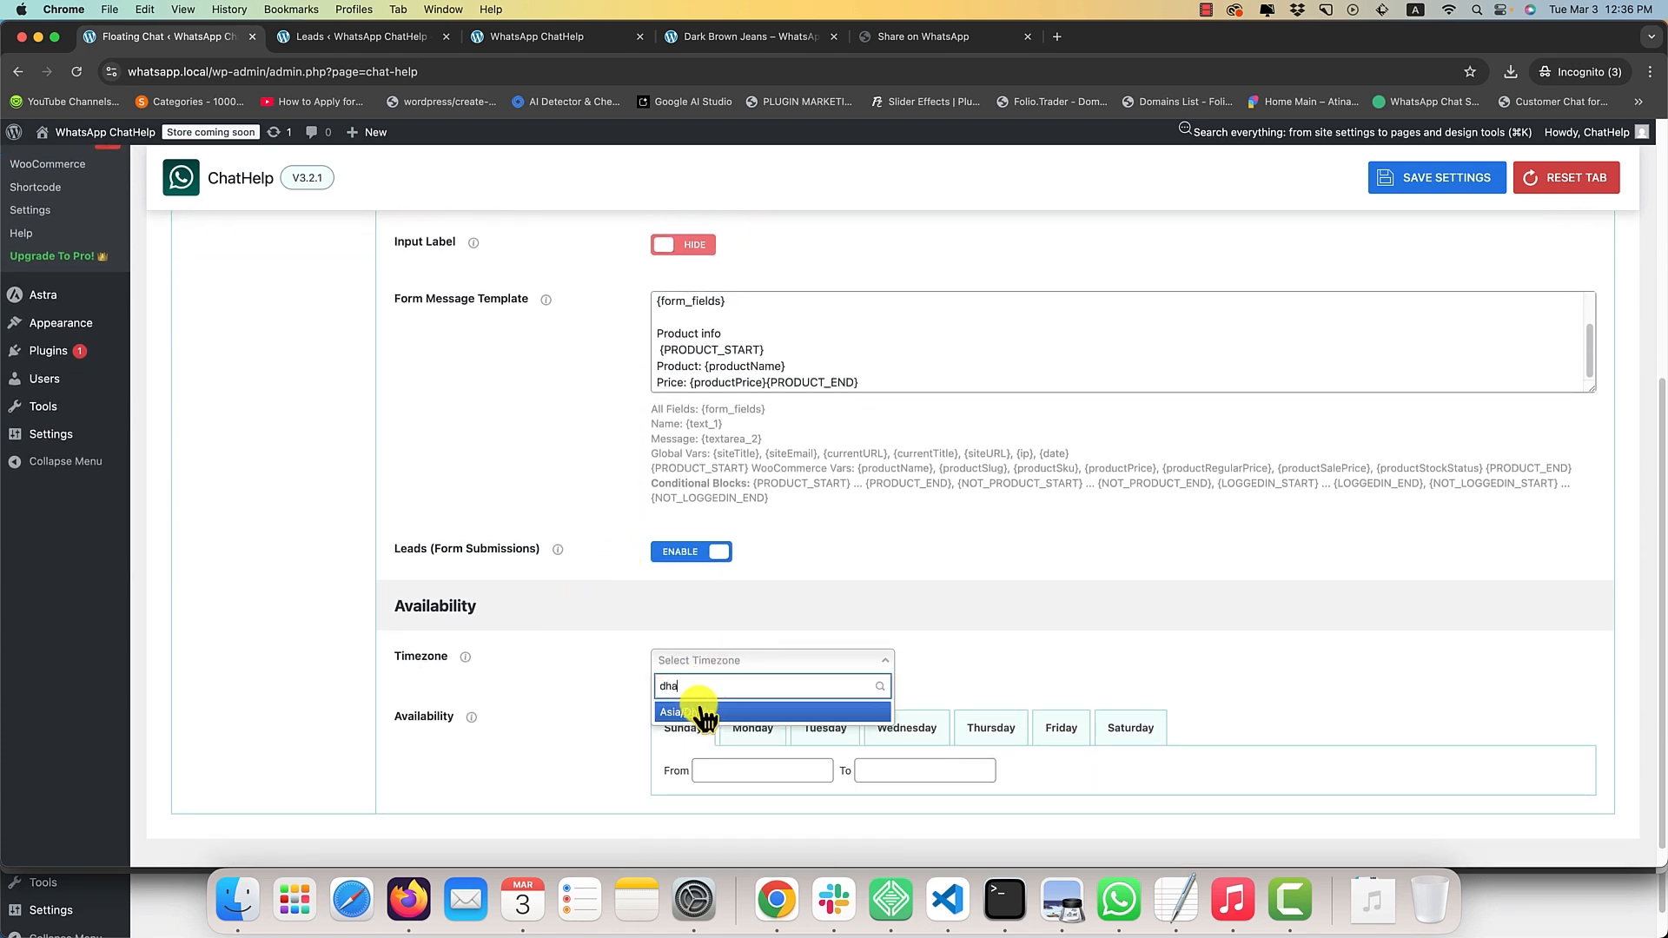
pyautogui.click(700, 711)
pyautogui.scroll(-1, 677, 731)
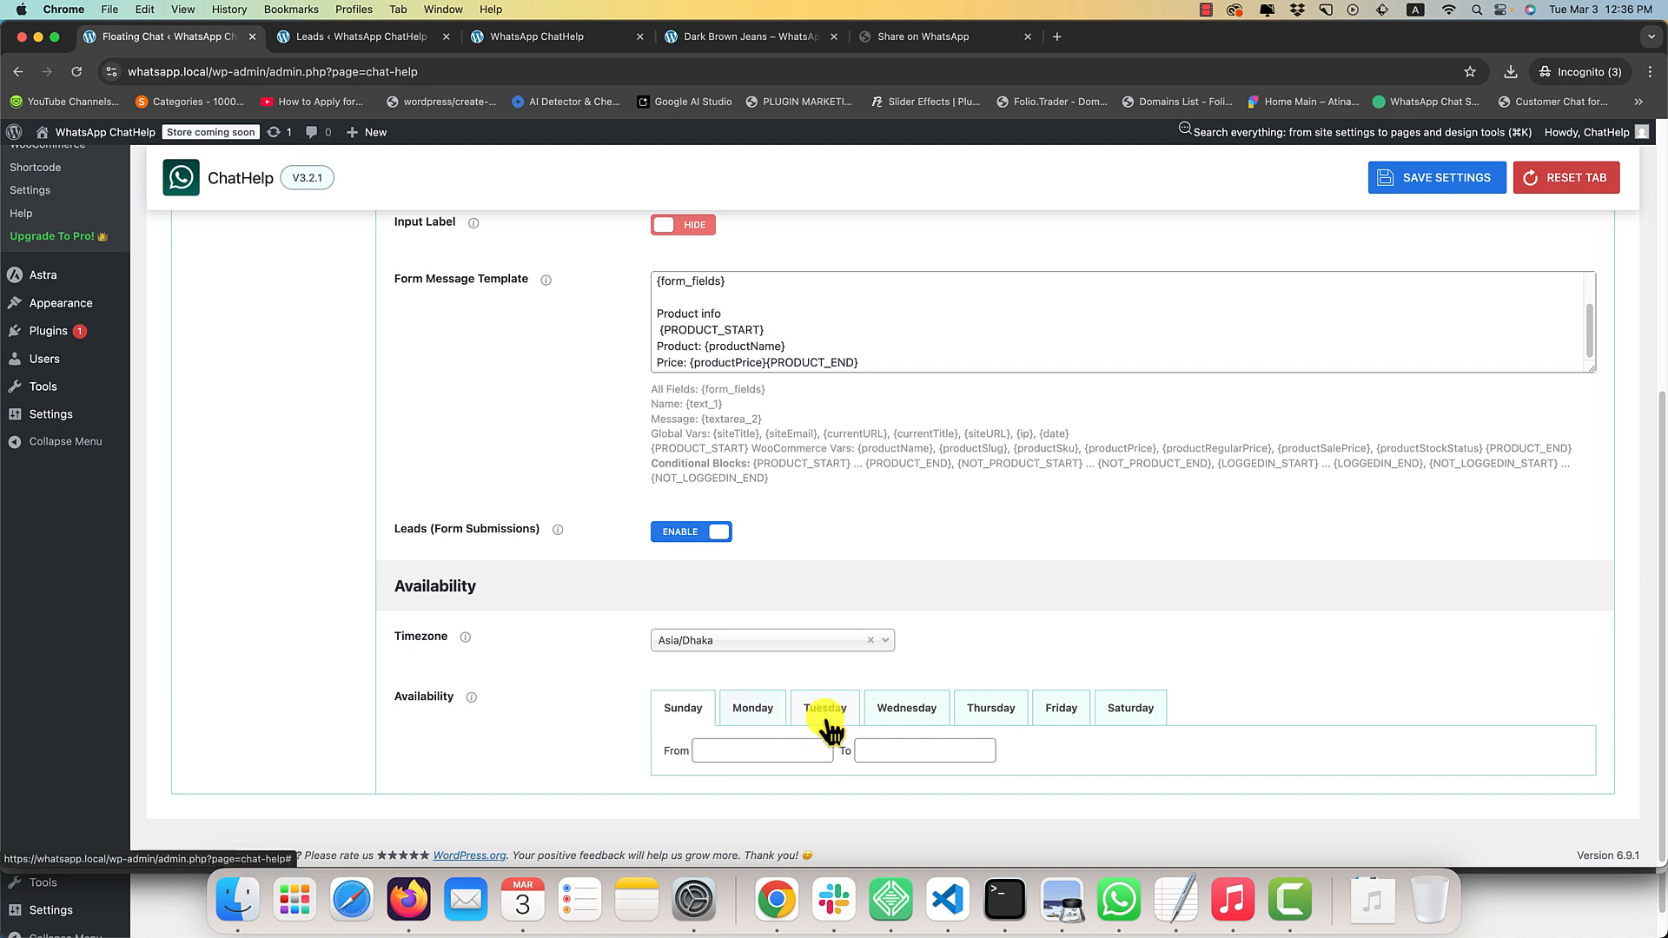
# Set the Tuesday availability from 13:00 to 14:00 and save the settings.
pyautogui.click(825, 705)
pyautogui.click(756, 747)
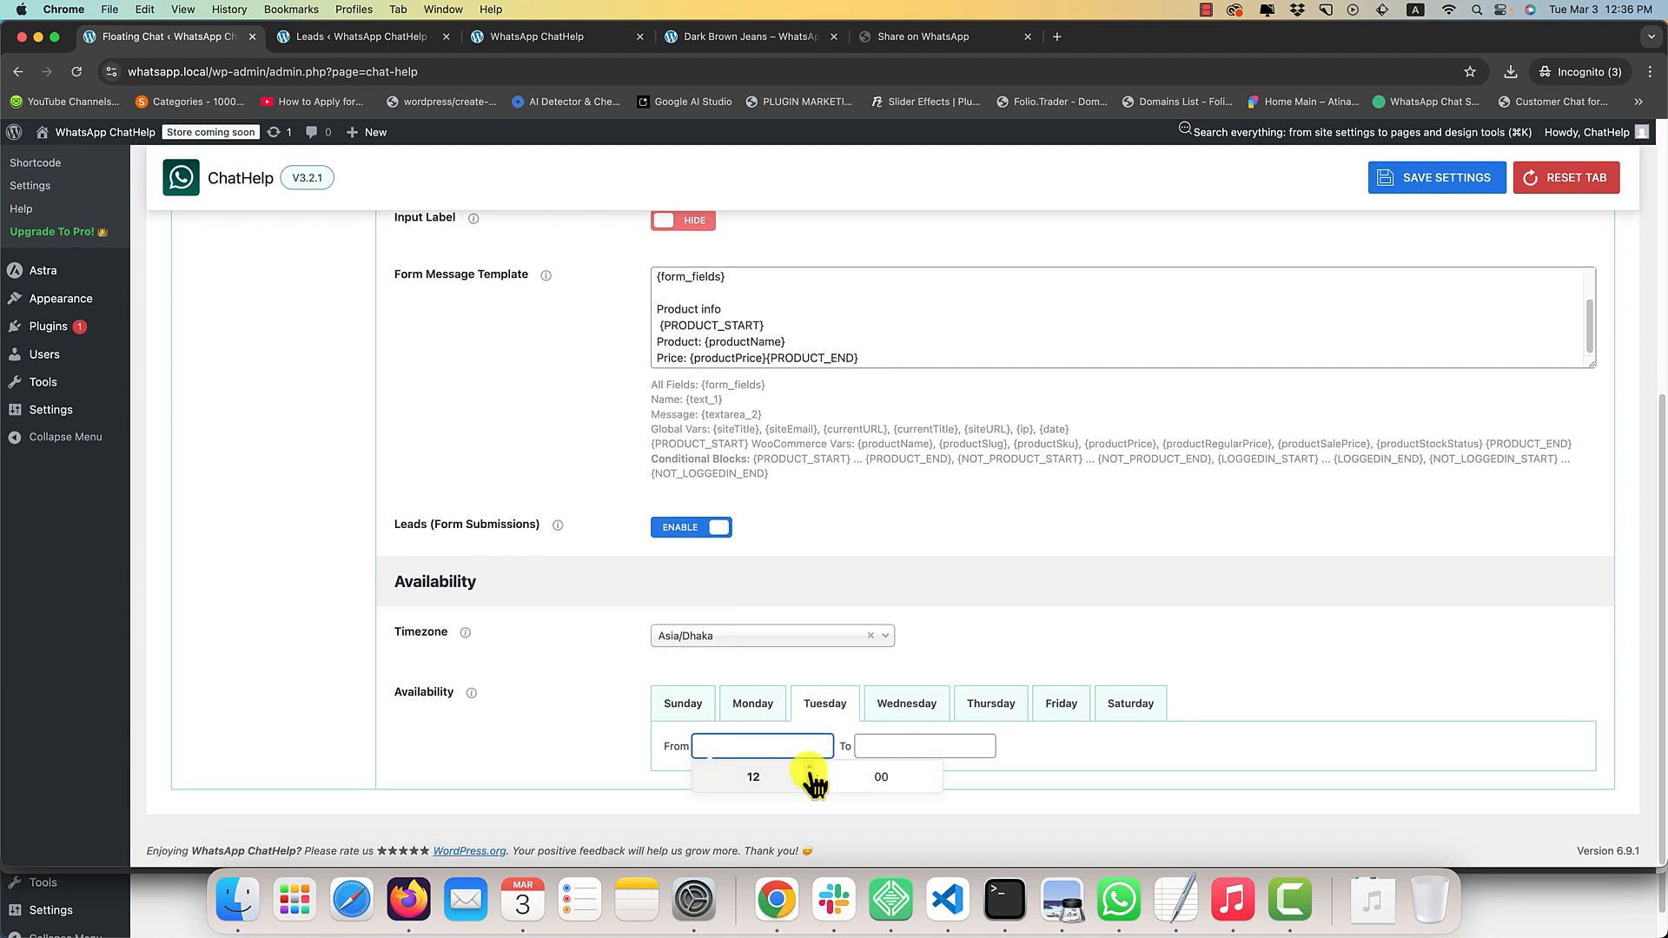
pyautogui.click(924, 746)
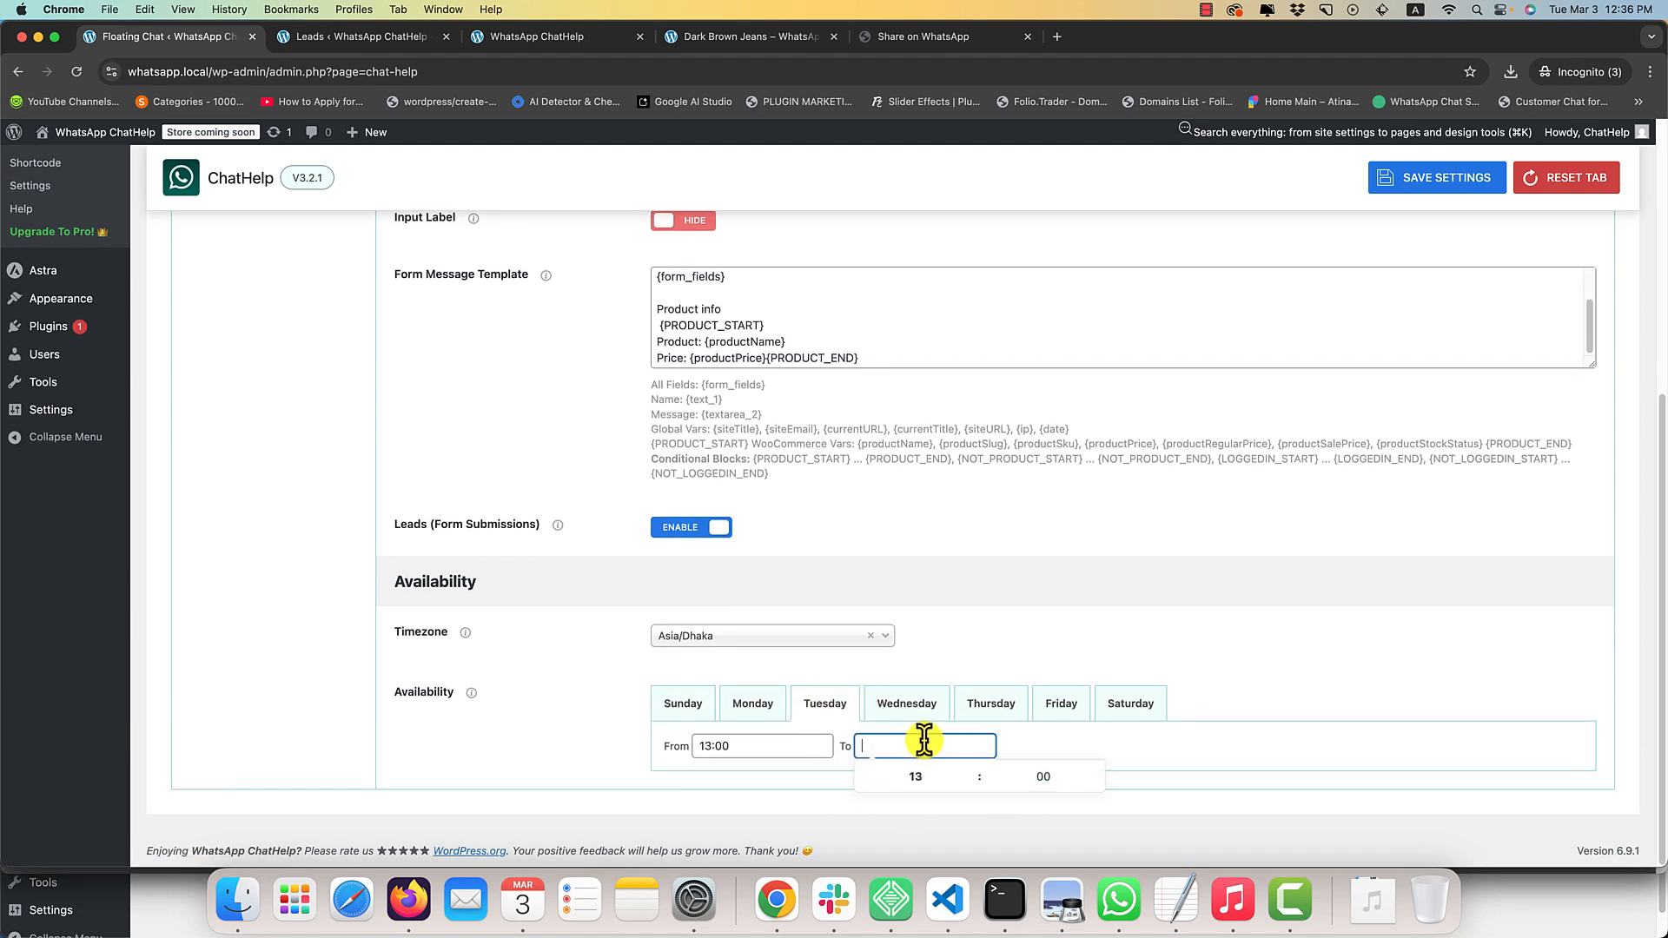
pyautogui.click(976, 772)
pyautogui.click(1232, 737)
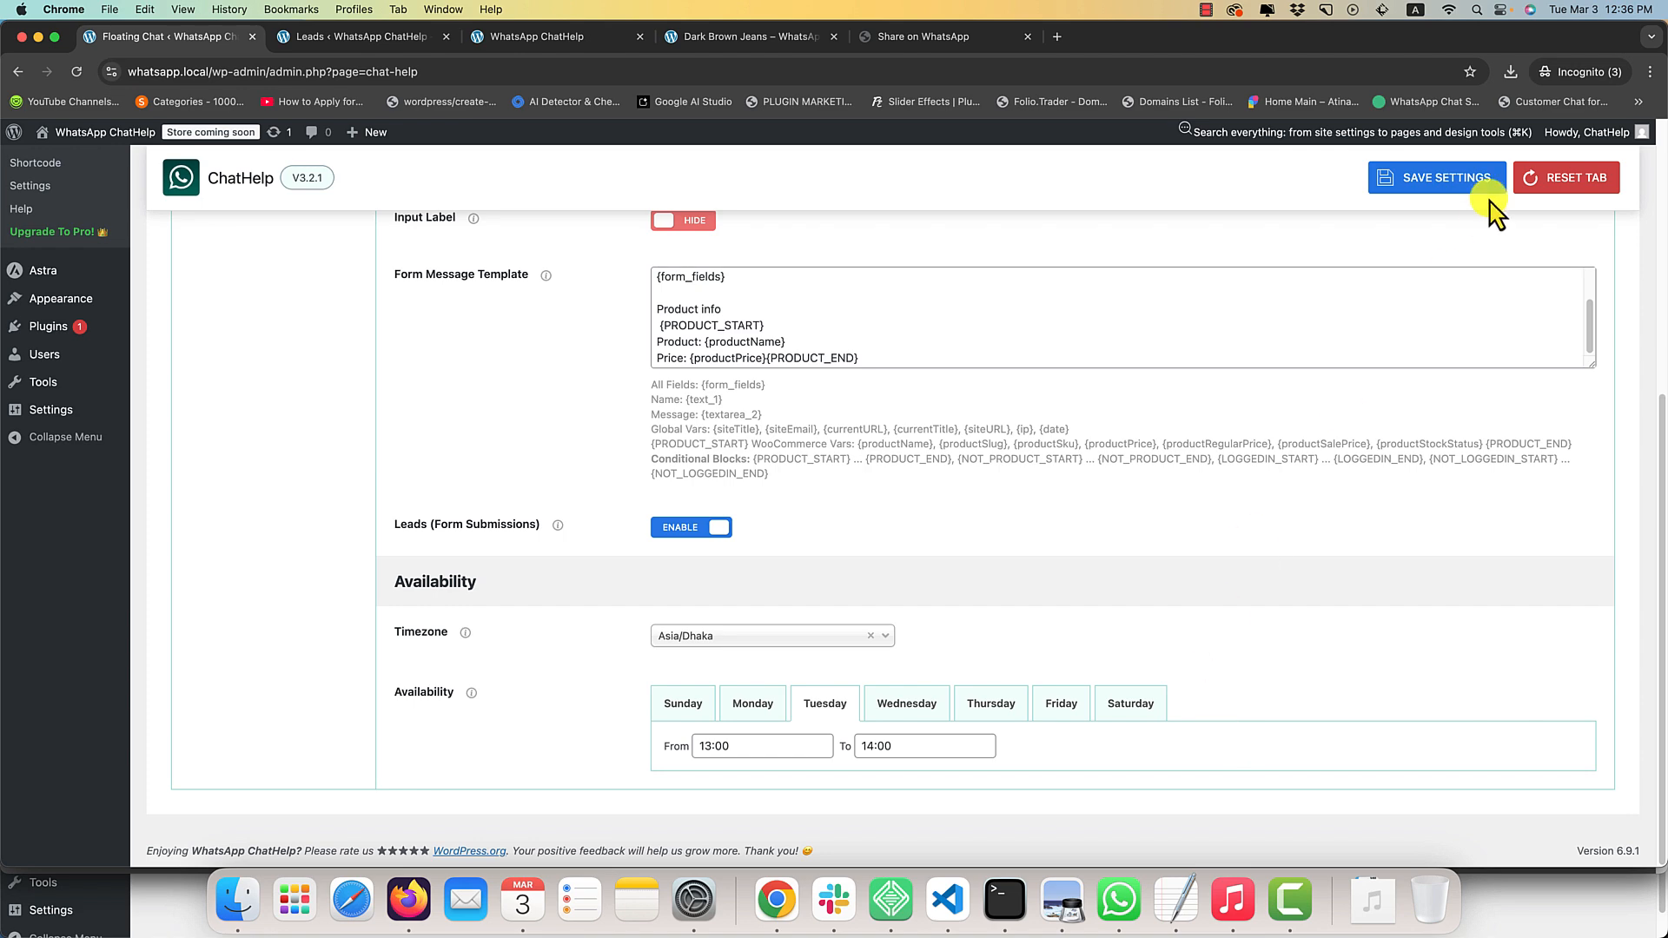
pyautogui.click(1464, 187)
# Reload the store's home page, open the floating chat form and try to send it with empty fields.
pyautogui.click(526, 38)
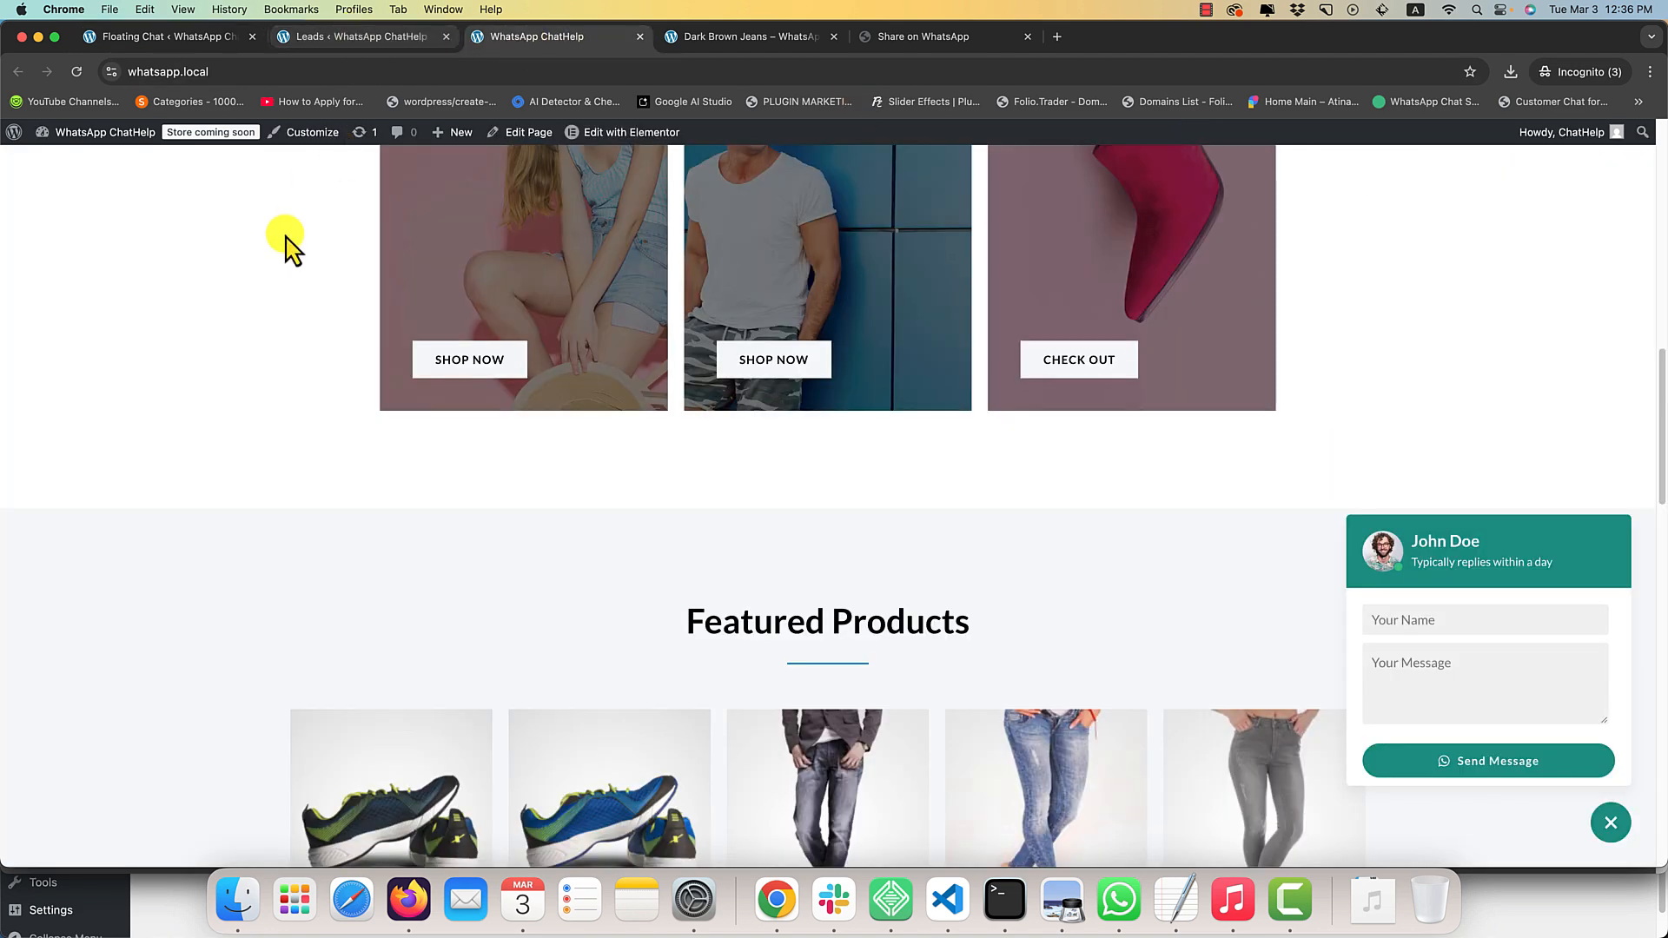
pyautogui.press('super+r')
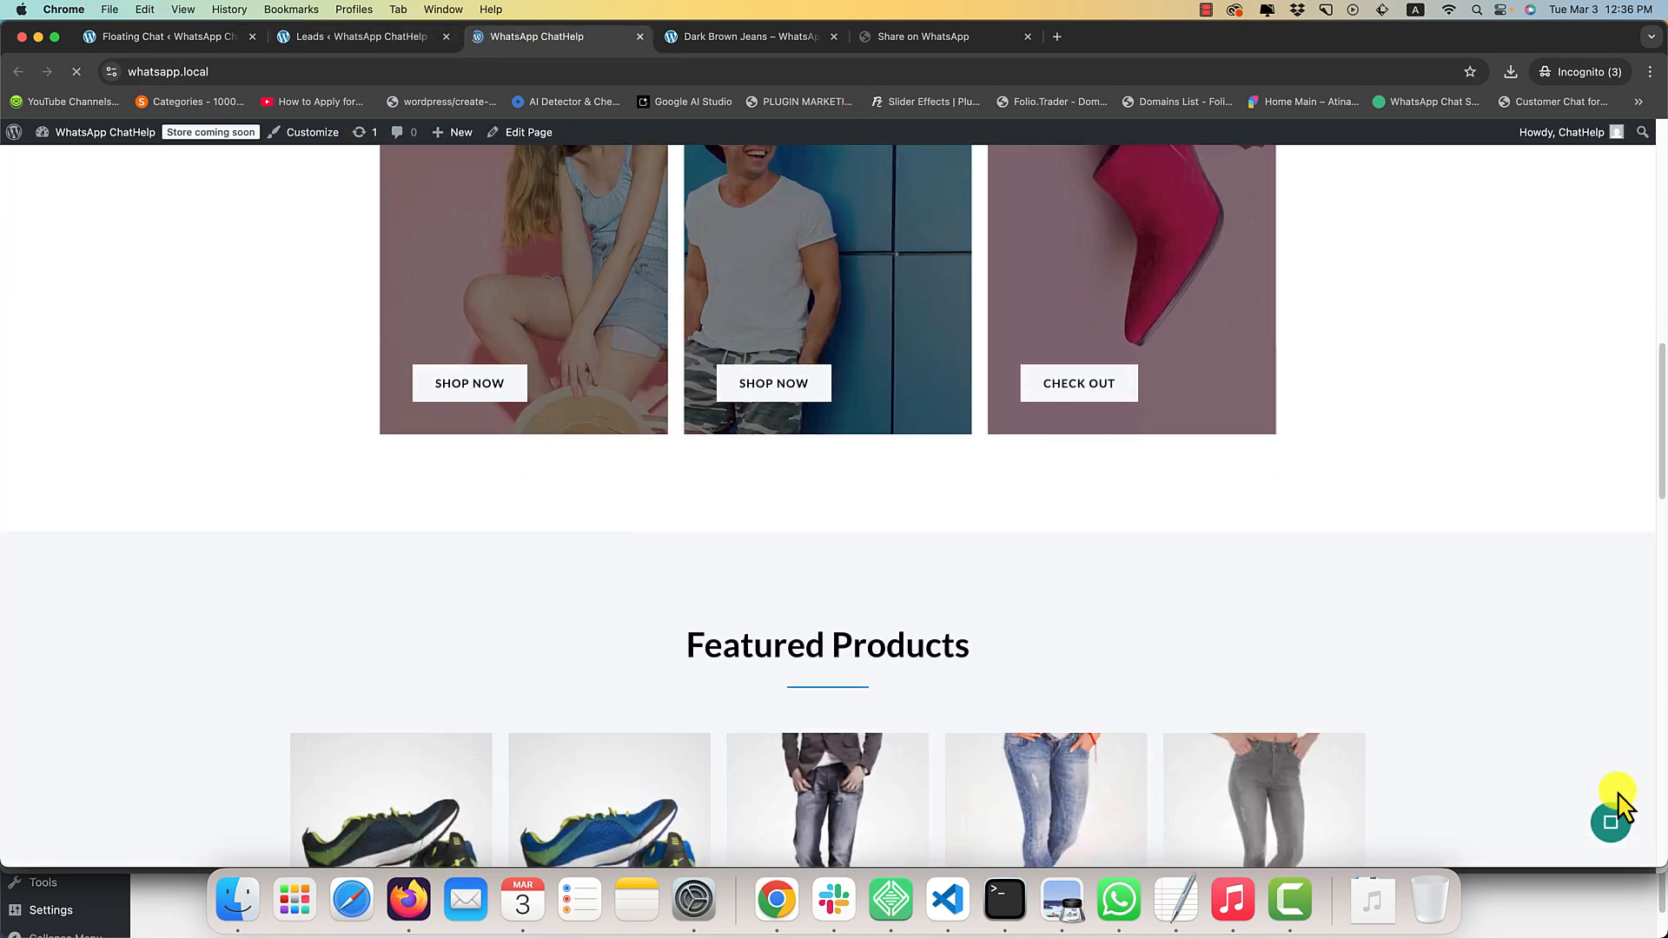
pyautogui.click(1617, 826)
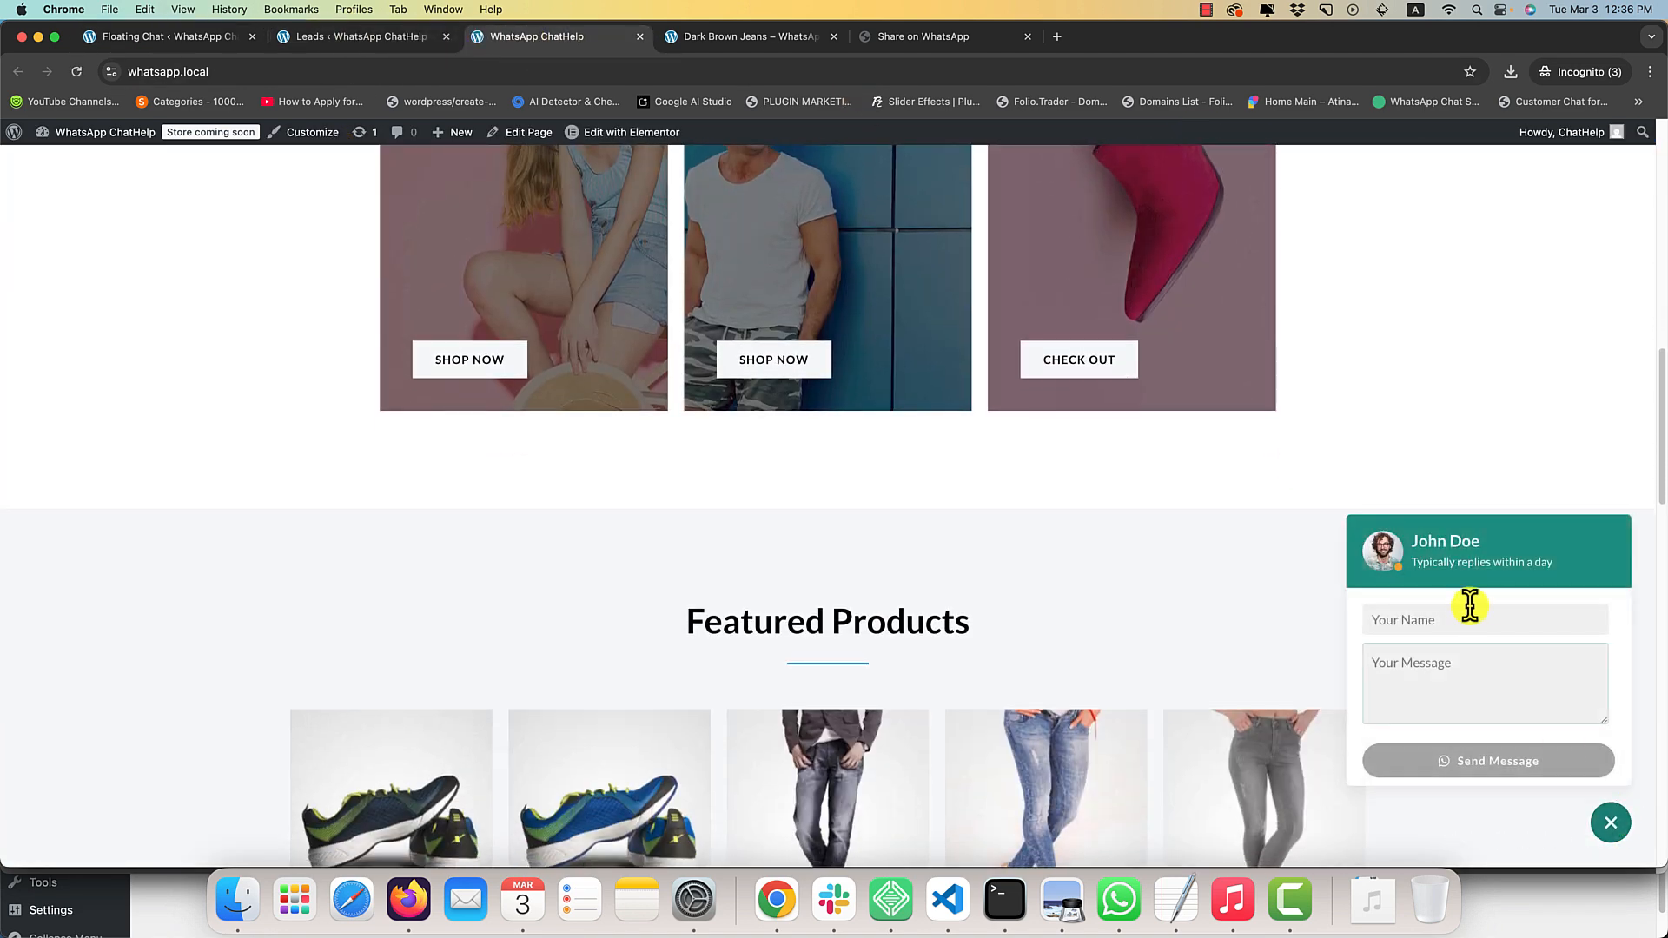
pyautogui.click(1486, 761)
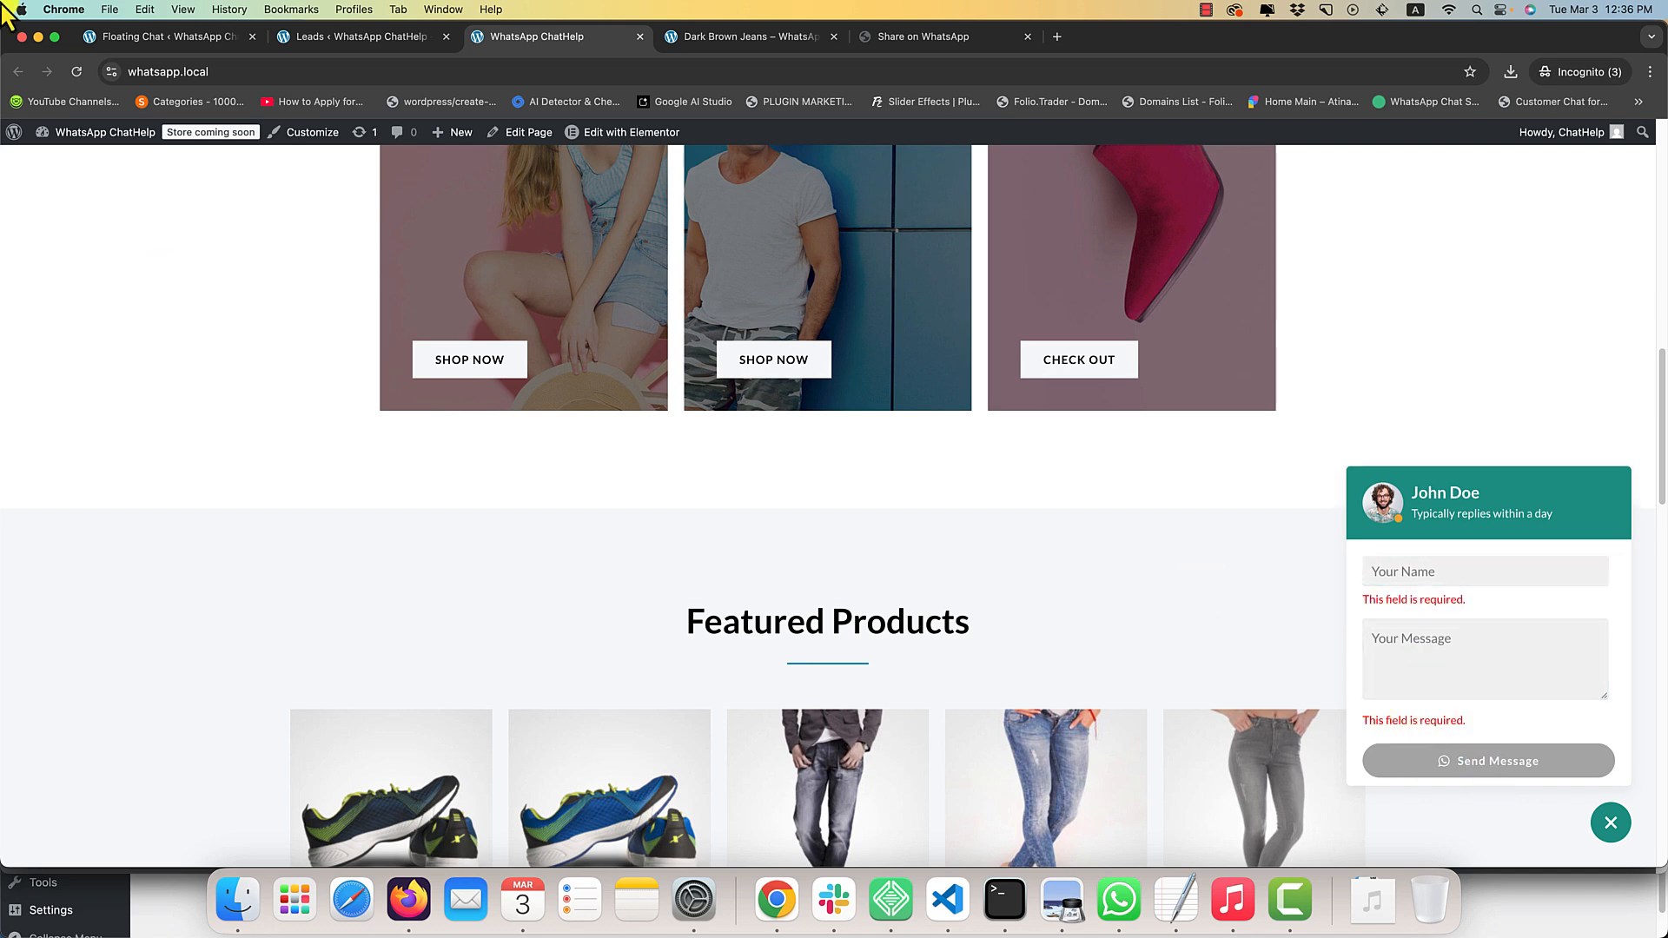
pyautogui.click(144, 10)
# Return to the floating chat settings and clear the From and To times of the Tuesday availability.
pyautogui.click(106, 35)
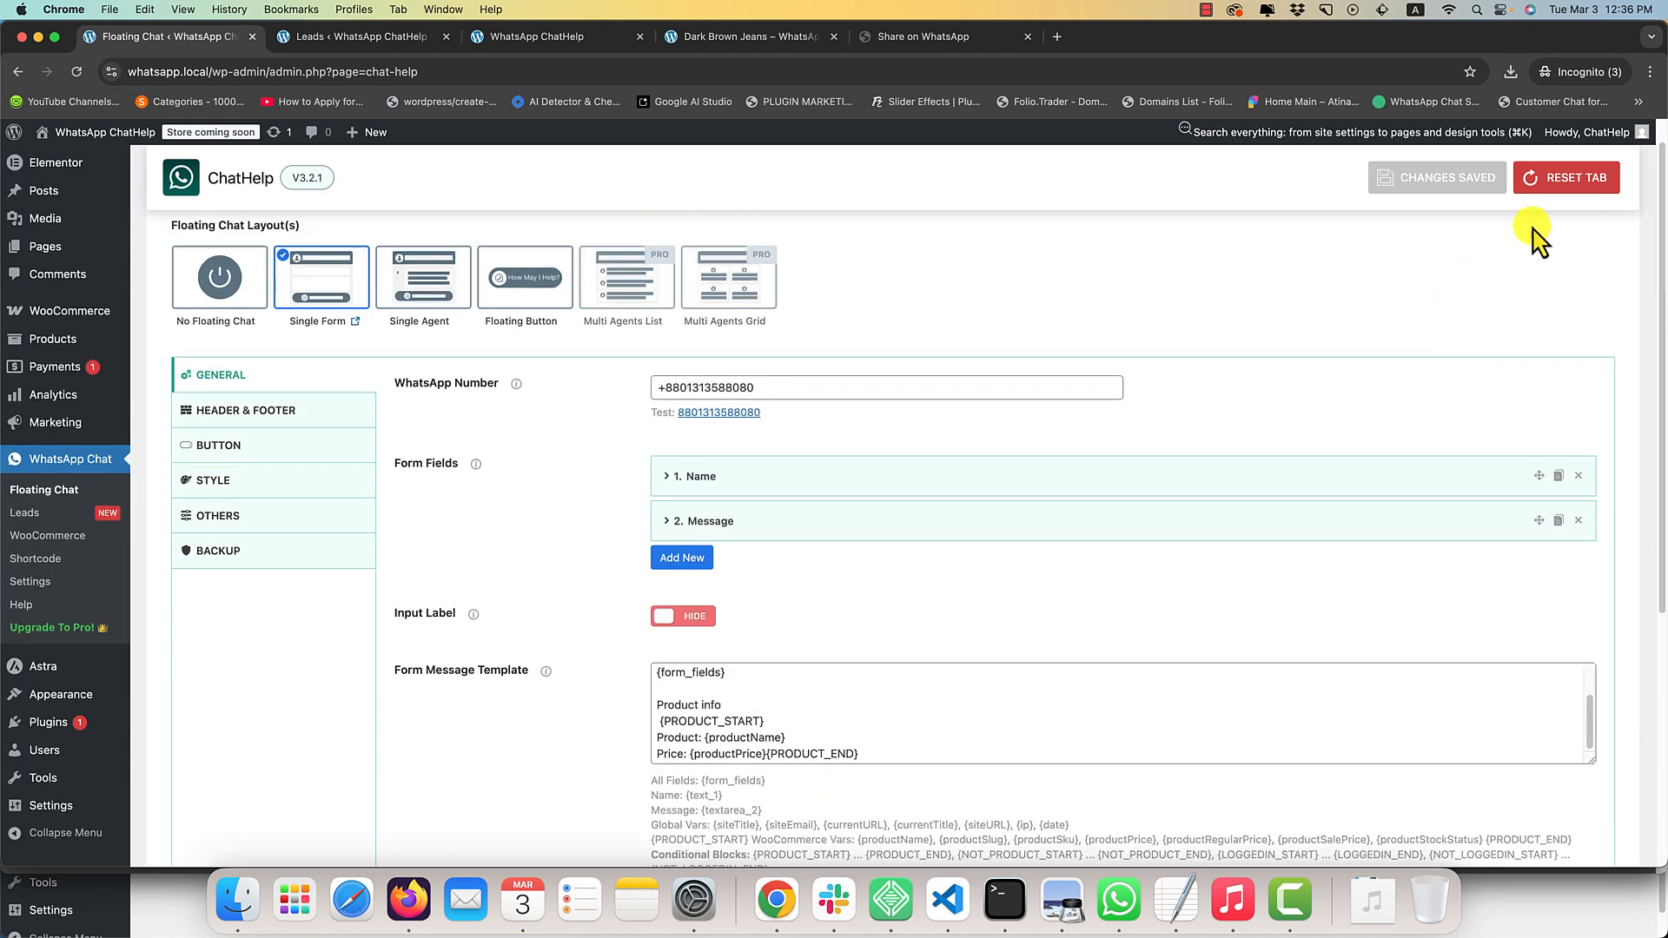
pyautogui.scroll(-4, 934, 582)
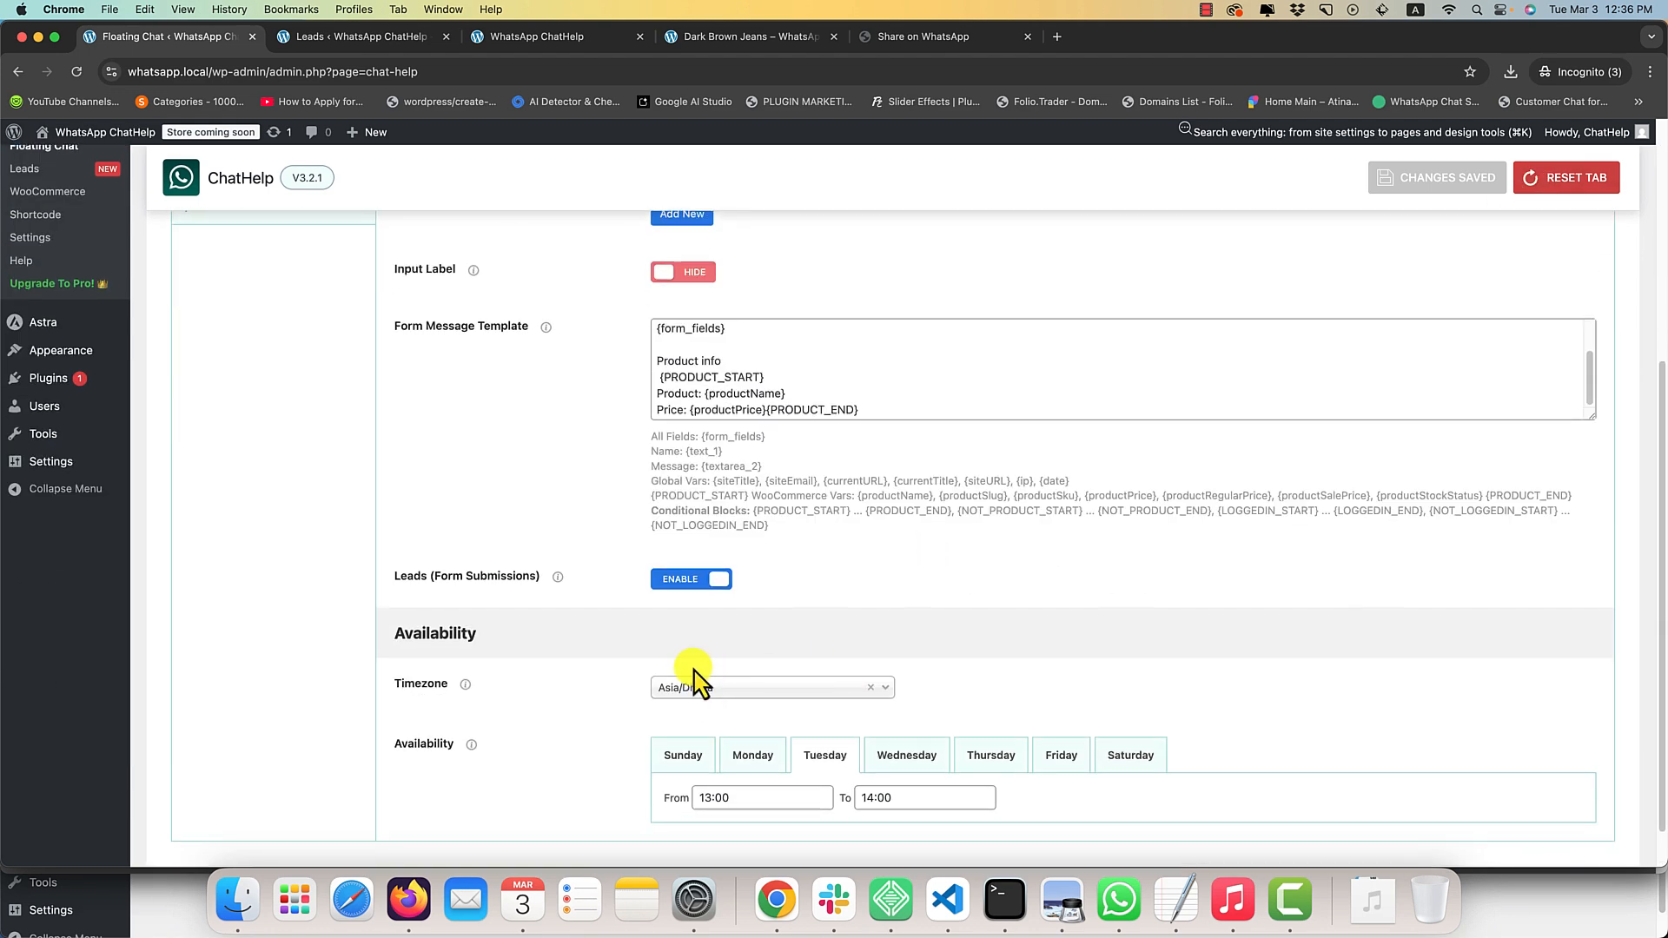
pyautogui.click(758, 798)
pyautogui.press('super+a')
pyautogui.press('BackSpace')
pyautogui.click(937, 794)
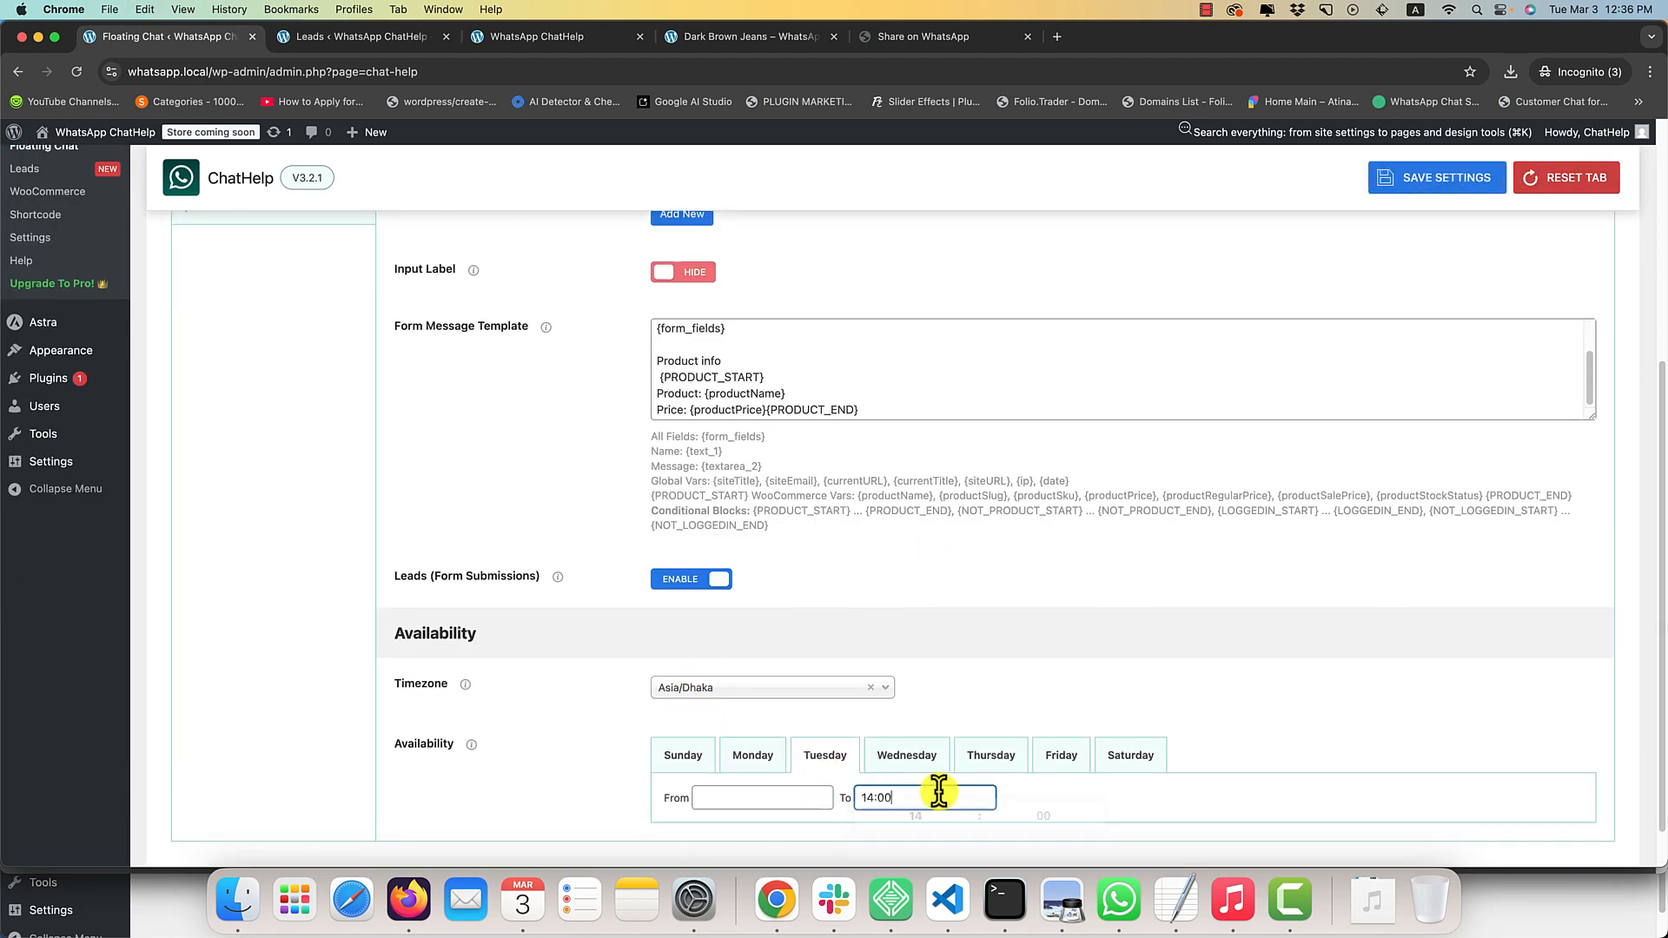
pyautogui.press('super+a')
pyautogui.press('BackSpace')
pyautogui.scroll(10, 921, 595)
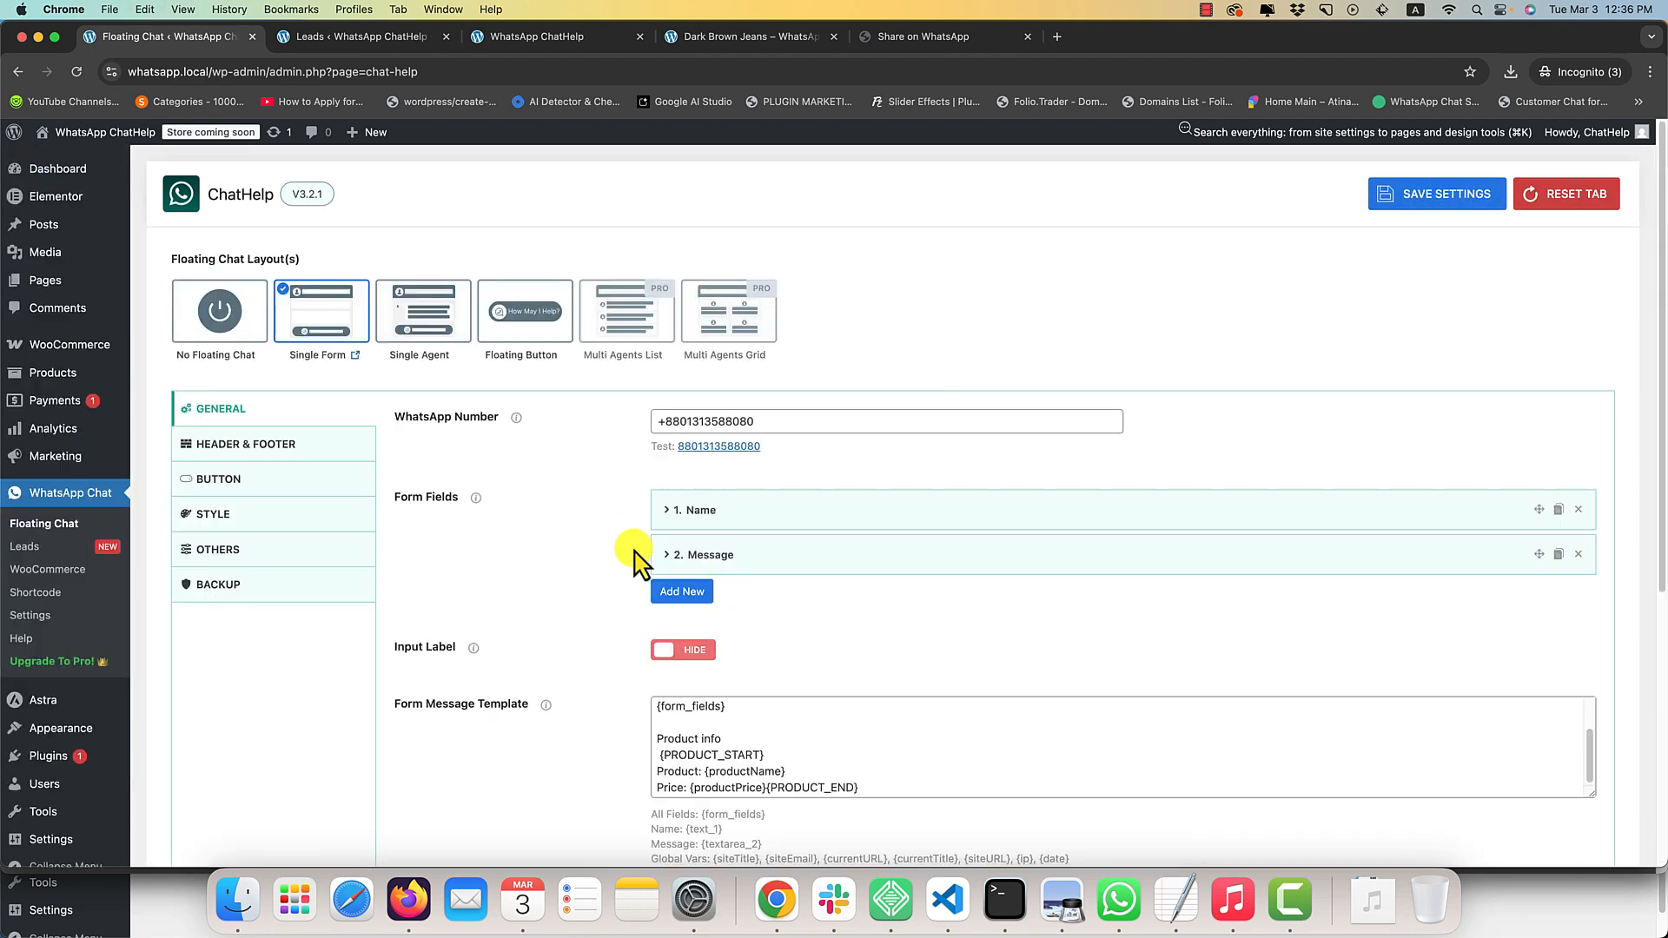
# In the Header & Footer settings, use a custom agent photo and select team3-free-img.png from the media library.
pyautogui.click(261, 444)
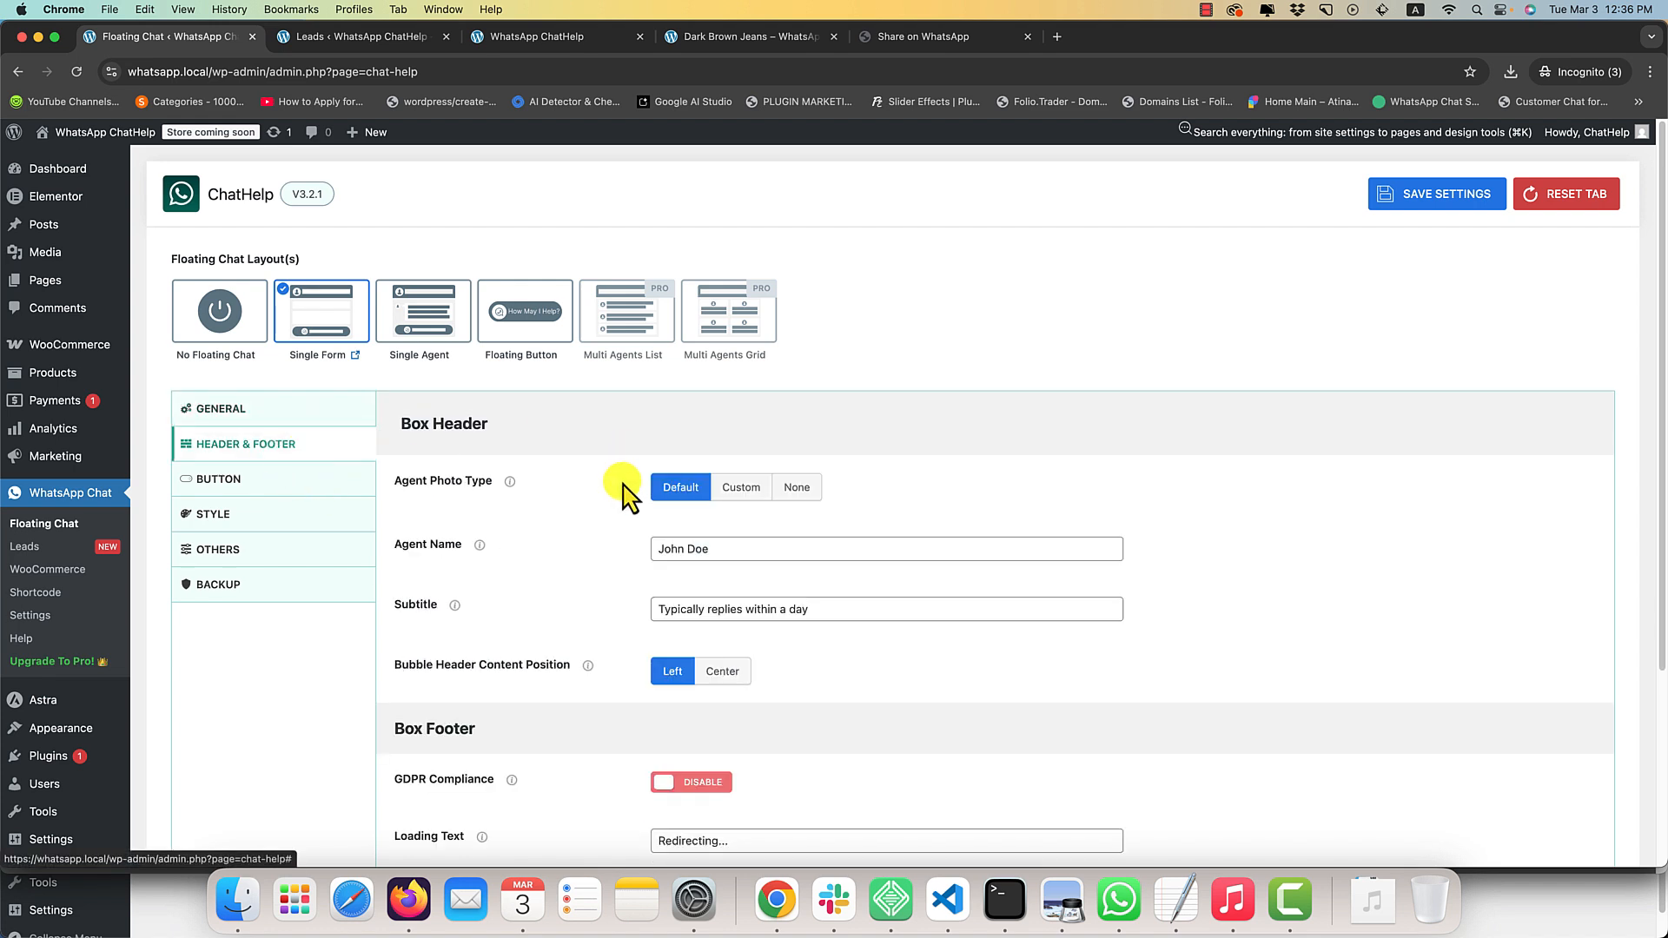
pyautogui.click(743, 486)
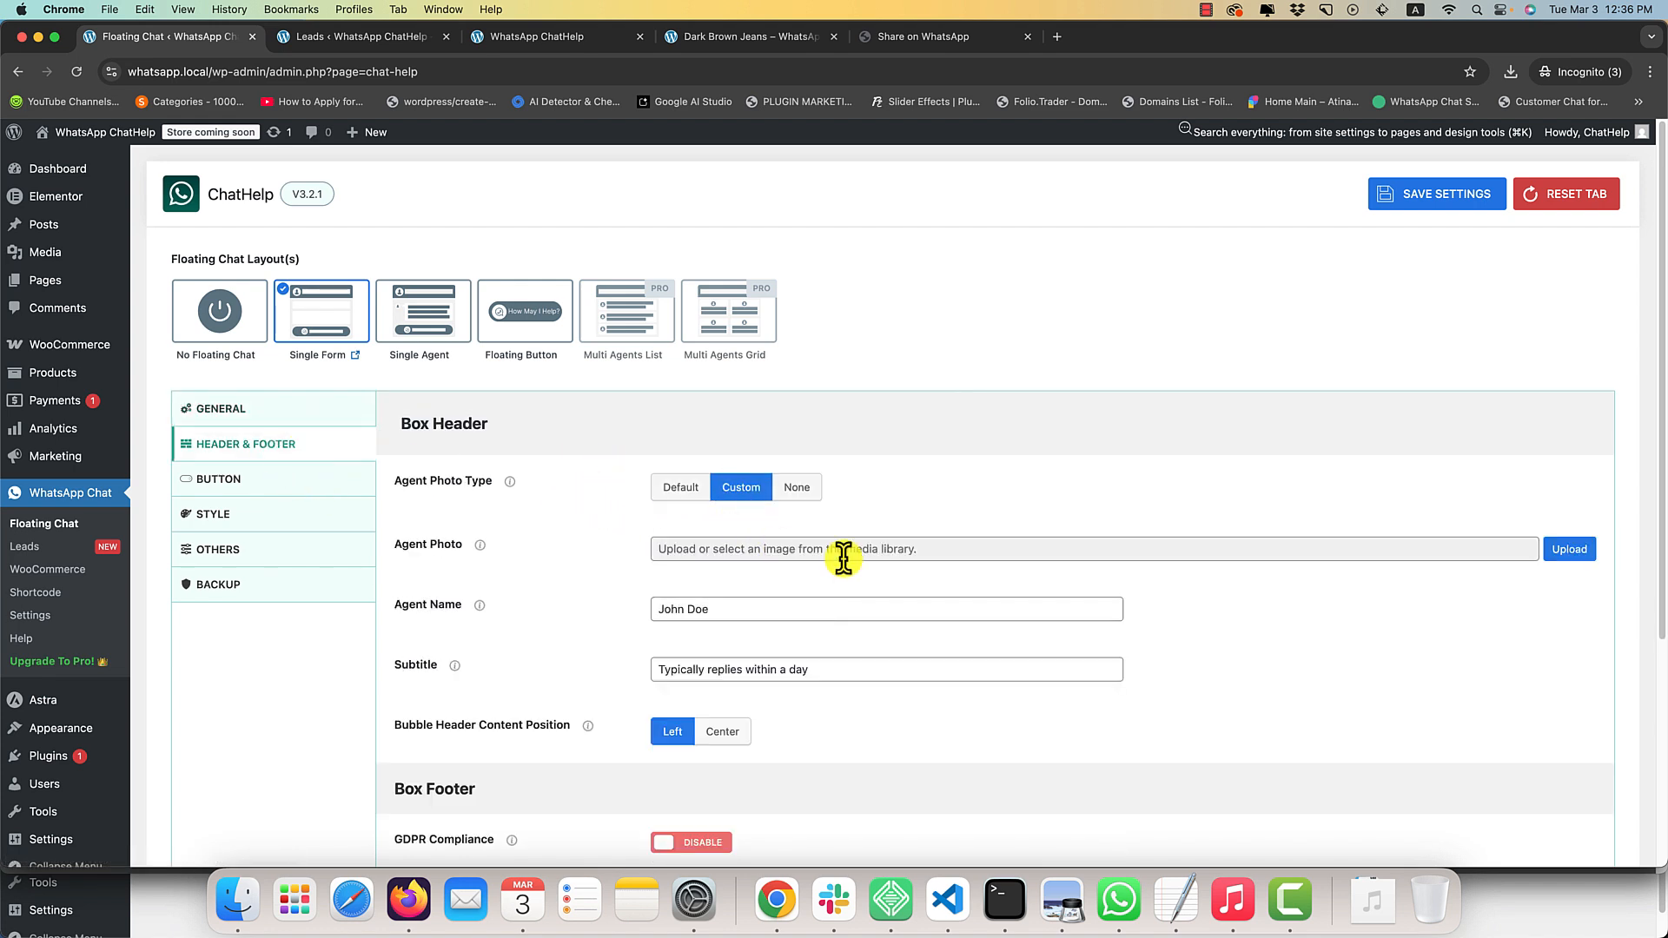
pyautogui.click(1583, 550)
pyautogui.scroll(-2, 764, 590)
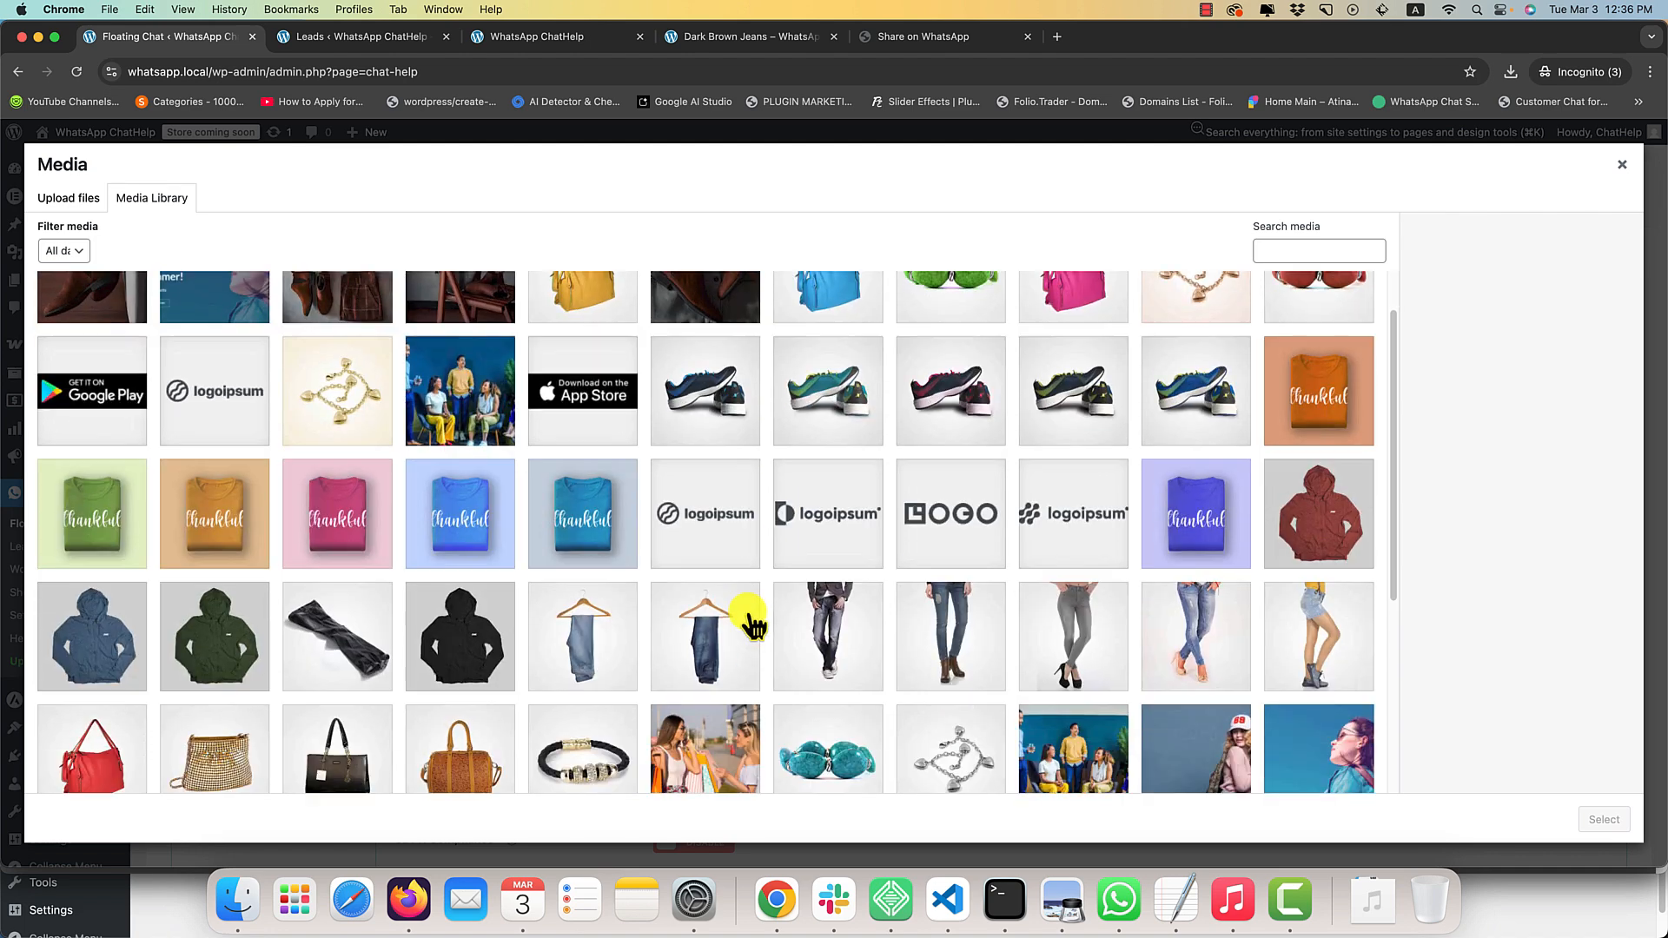
pyautogui.scroll(-2, 752, 623)
pyautogui.click(725, 764)
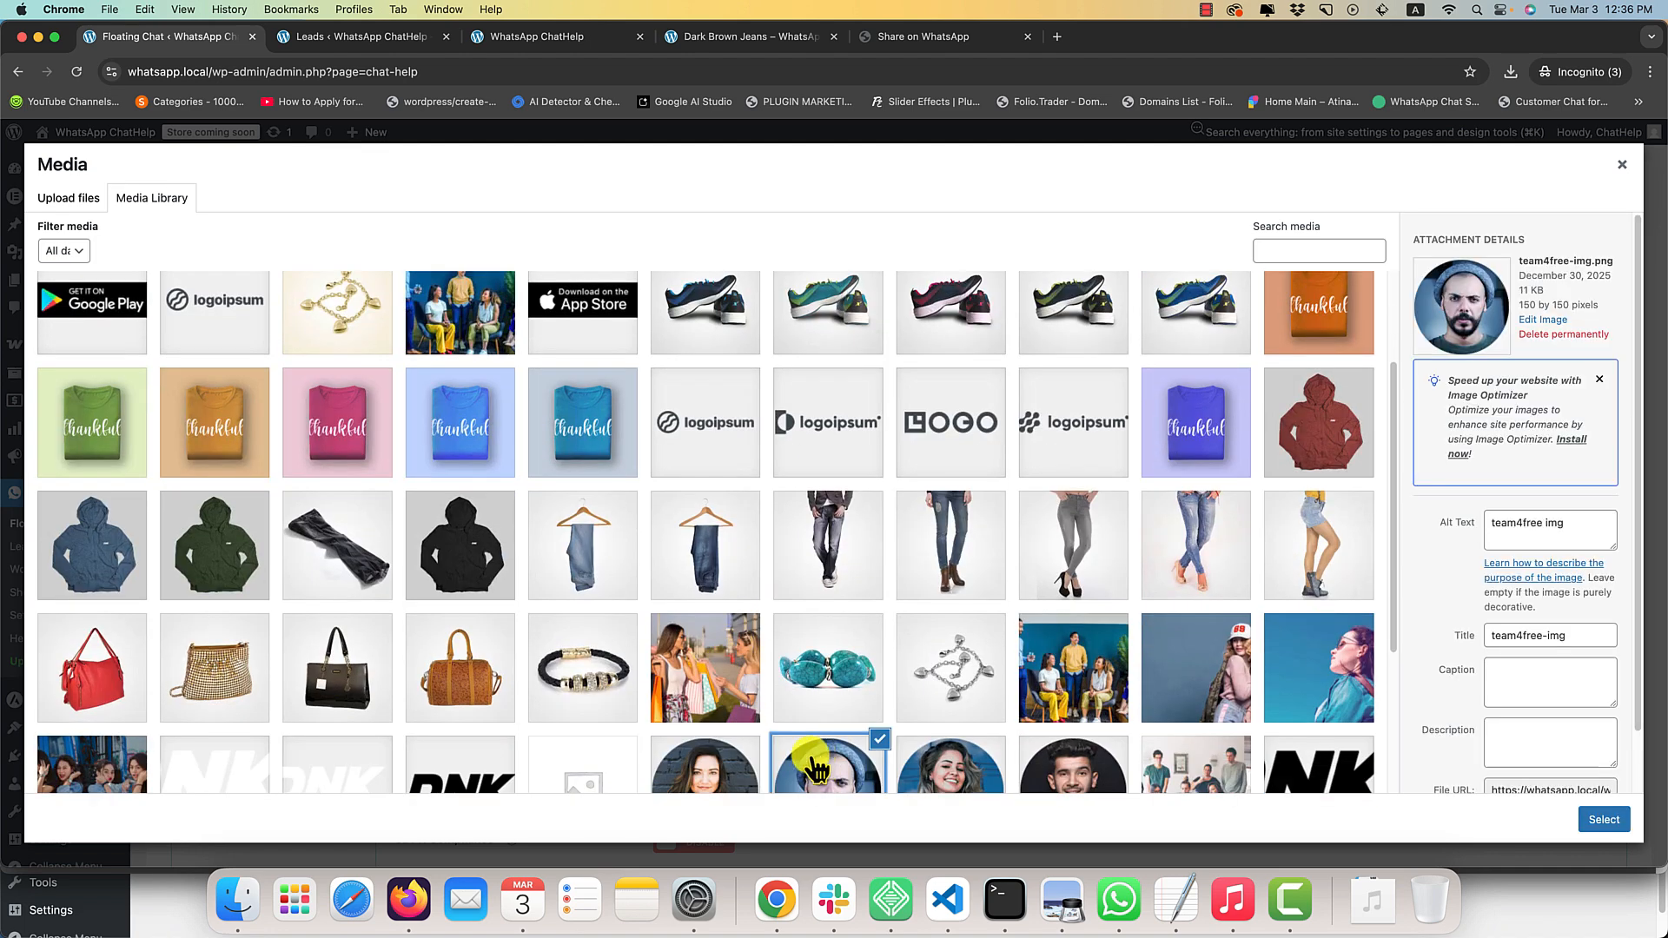
pyautogui.click(1604, 820)
# Change the agent name to "Support Team" and save the settings.
pyautogui.scroll(-1, 869, 686)
pyautogui.click(707, 677)
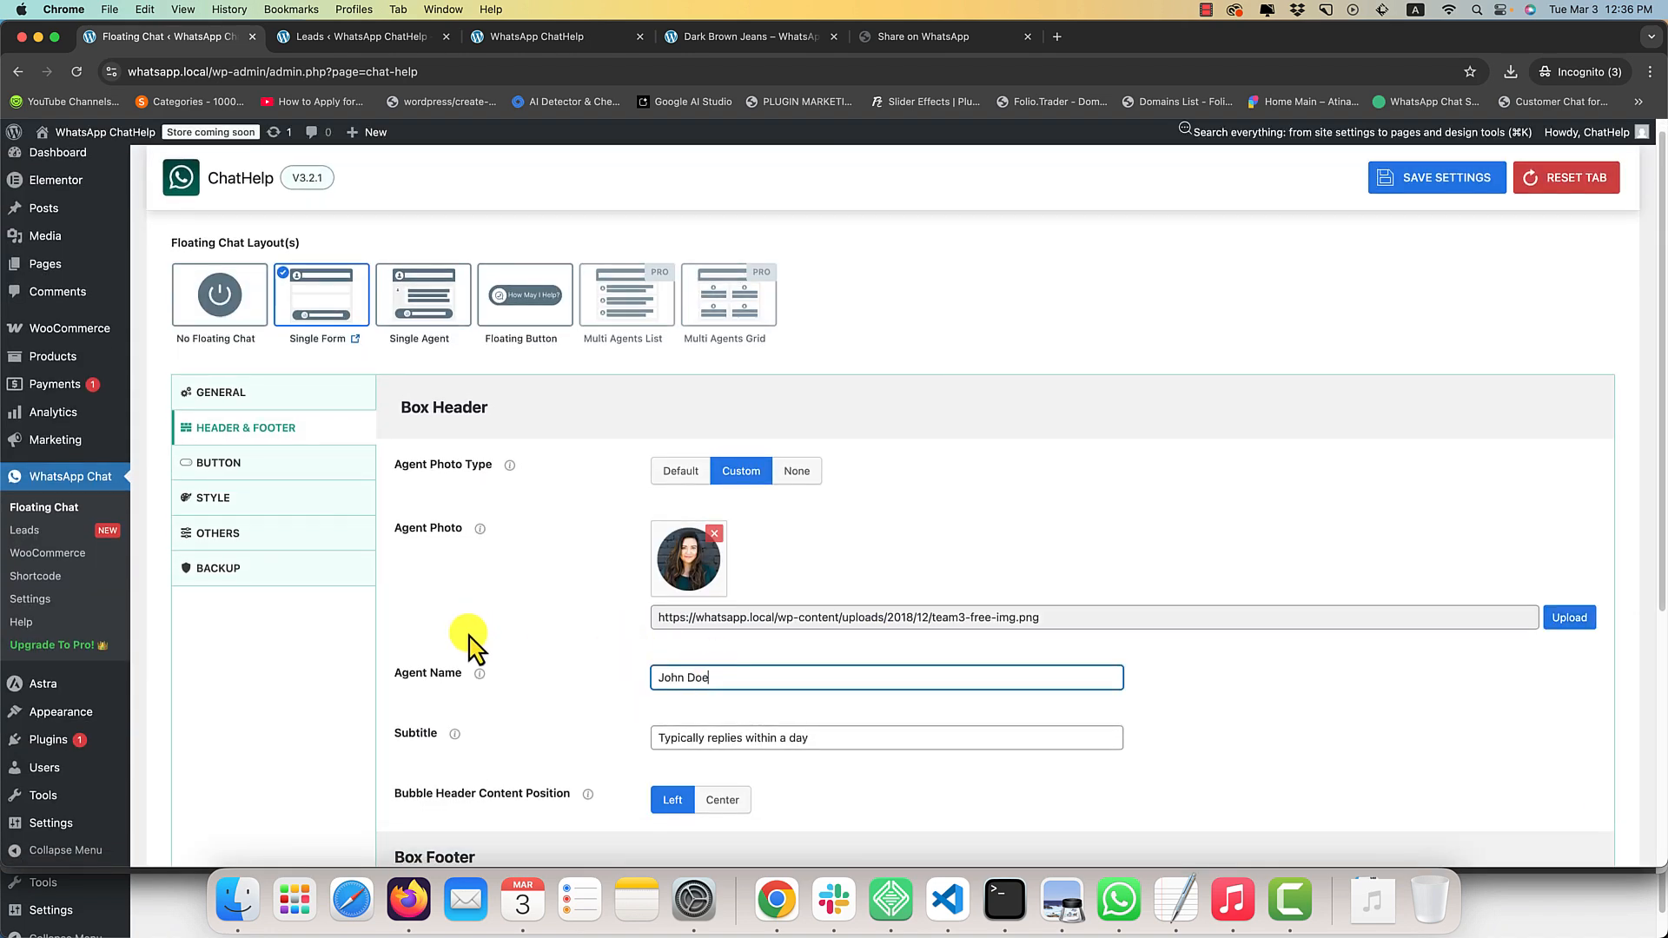
pyautogui.scroll(-3, 474, 639)
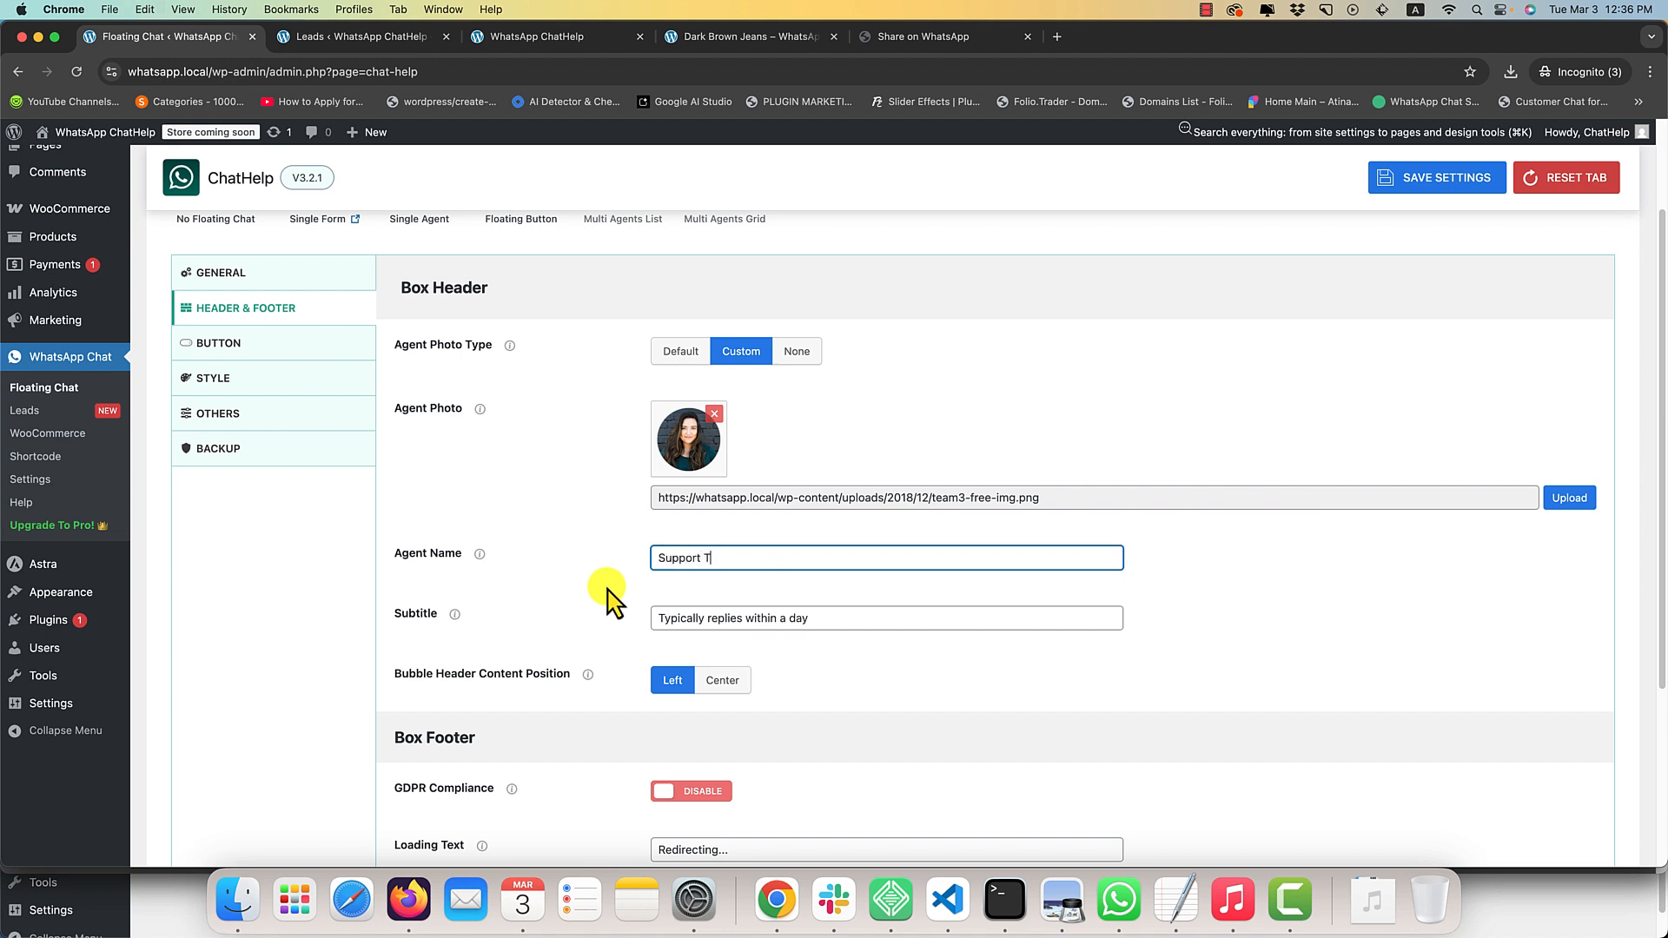
pyautogui.click(749, 618)
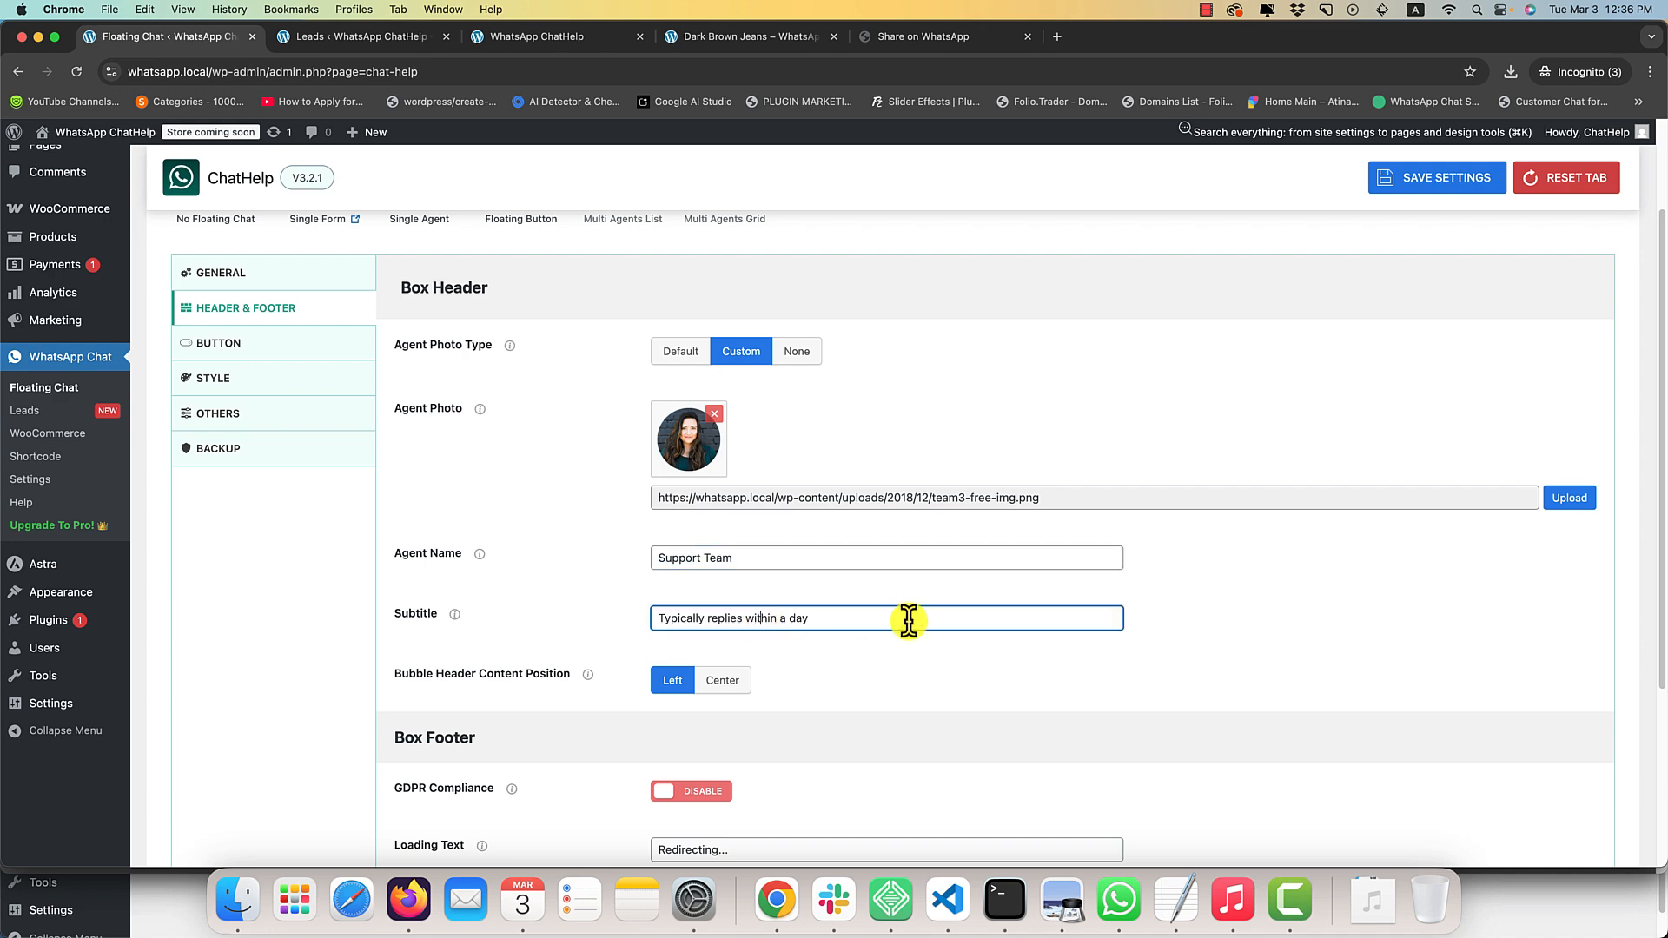
pyautogui.moveTo(908, 621); pyautogui.dragTo(650, 631)
pyautogui.click(1408, 178)
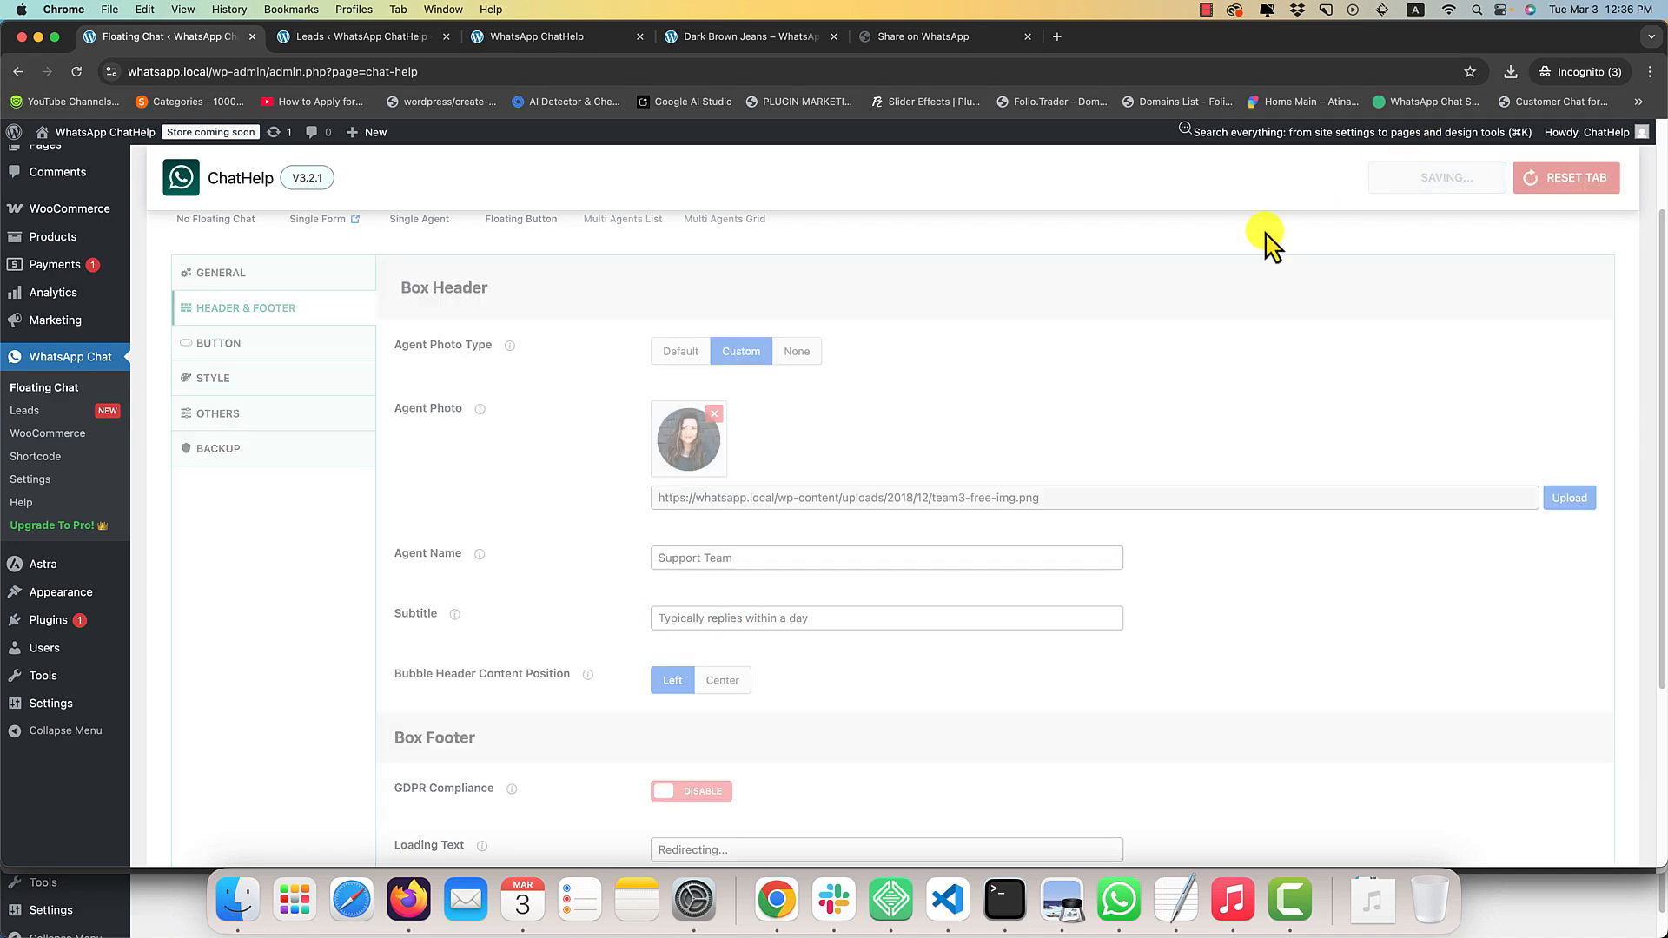
# Close the Leads page and check the custom agent photo and name in the chat box on the reloaded home page.
pyautogui.click(346, 40)
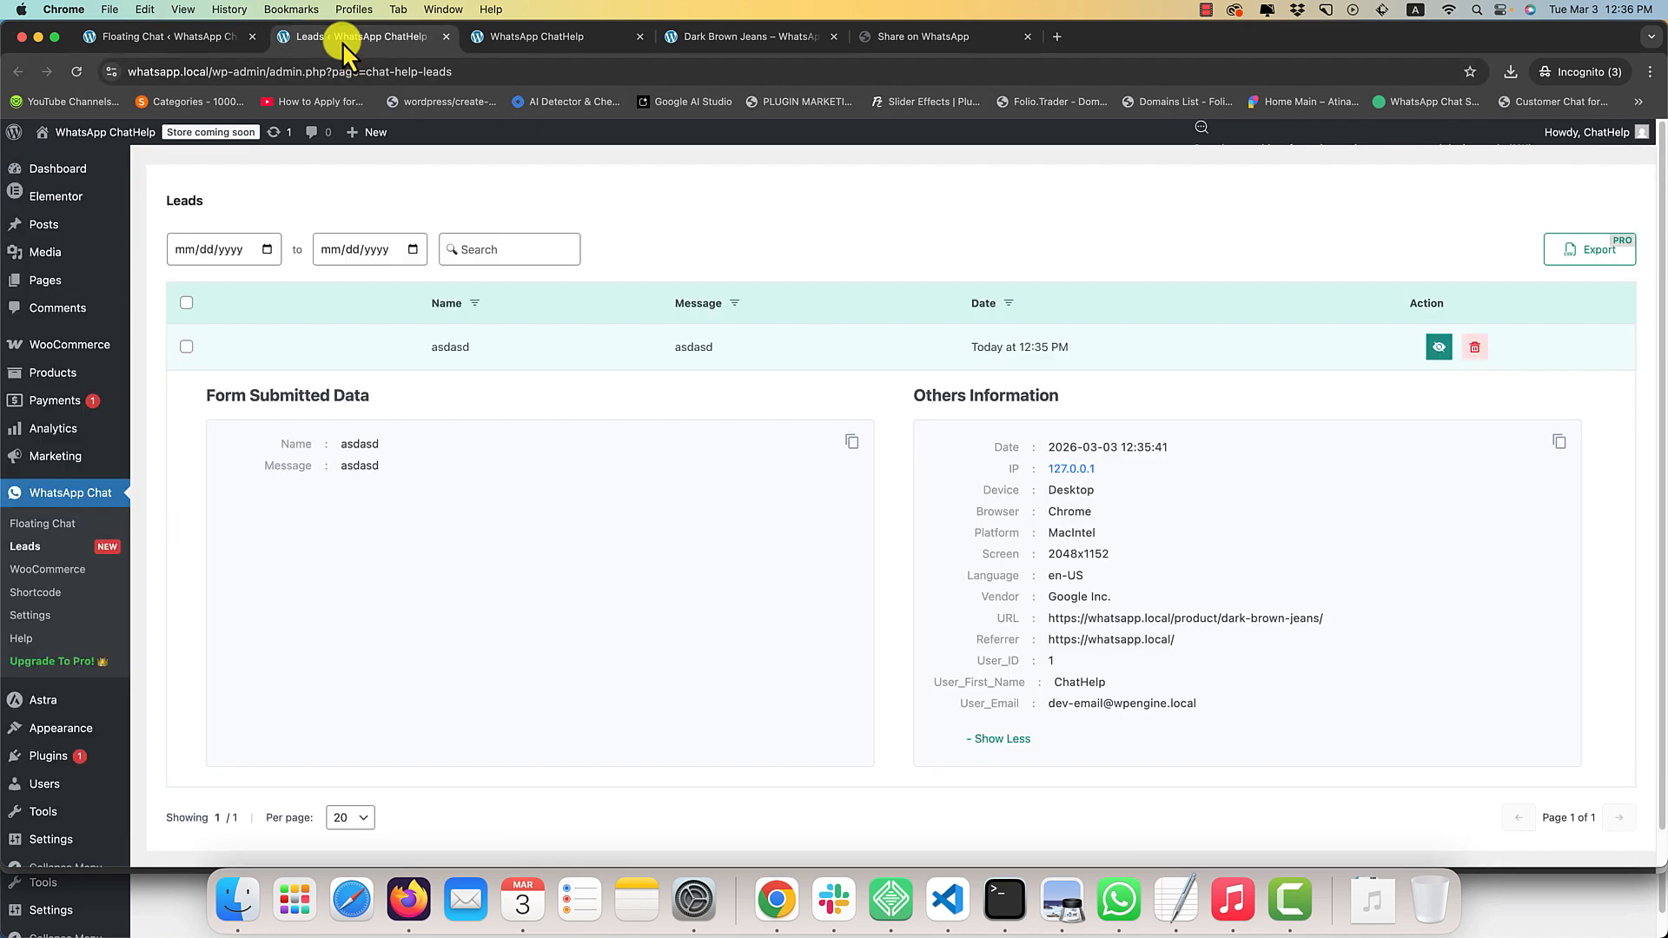
pyautogui.click(487, 37)
pyautogui.middleClick(385, 43)
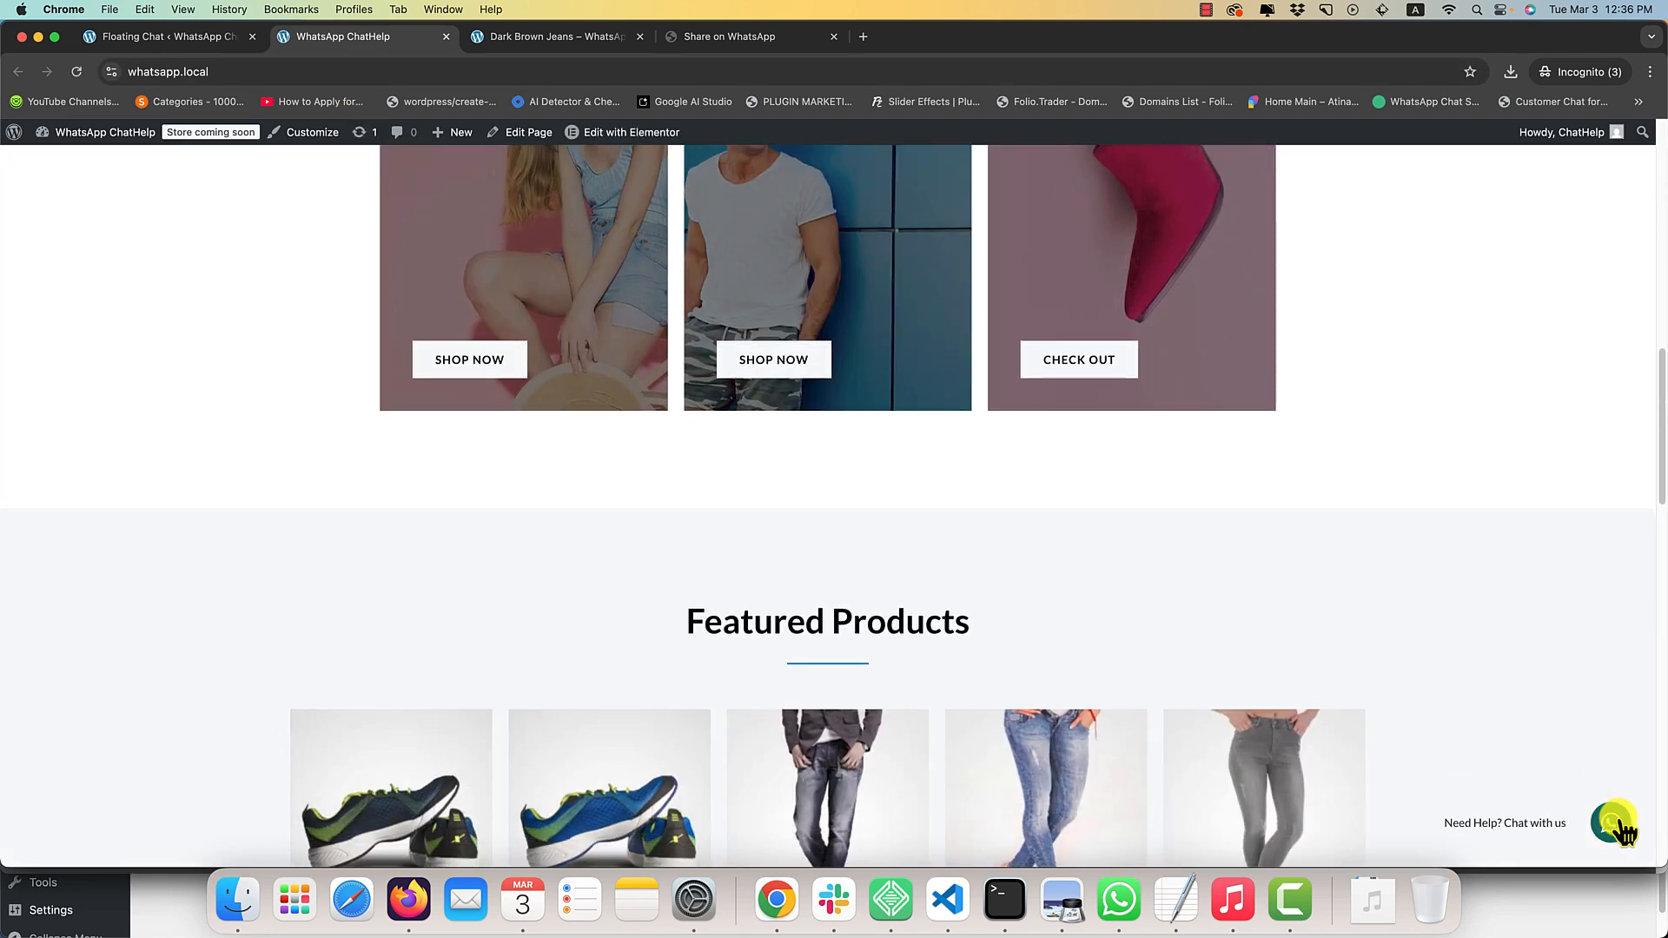
pyautogui.click(1611, 820)
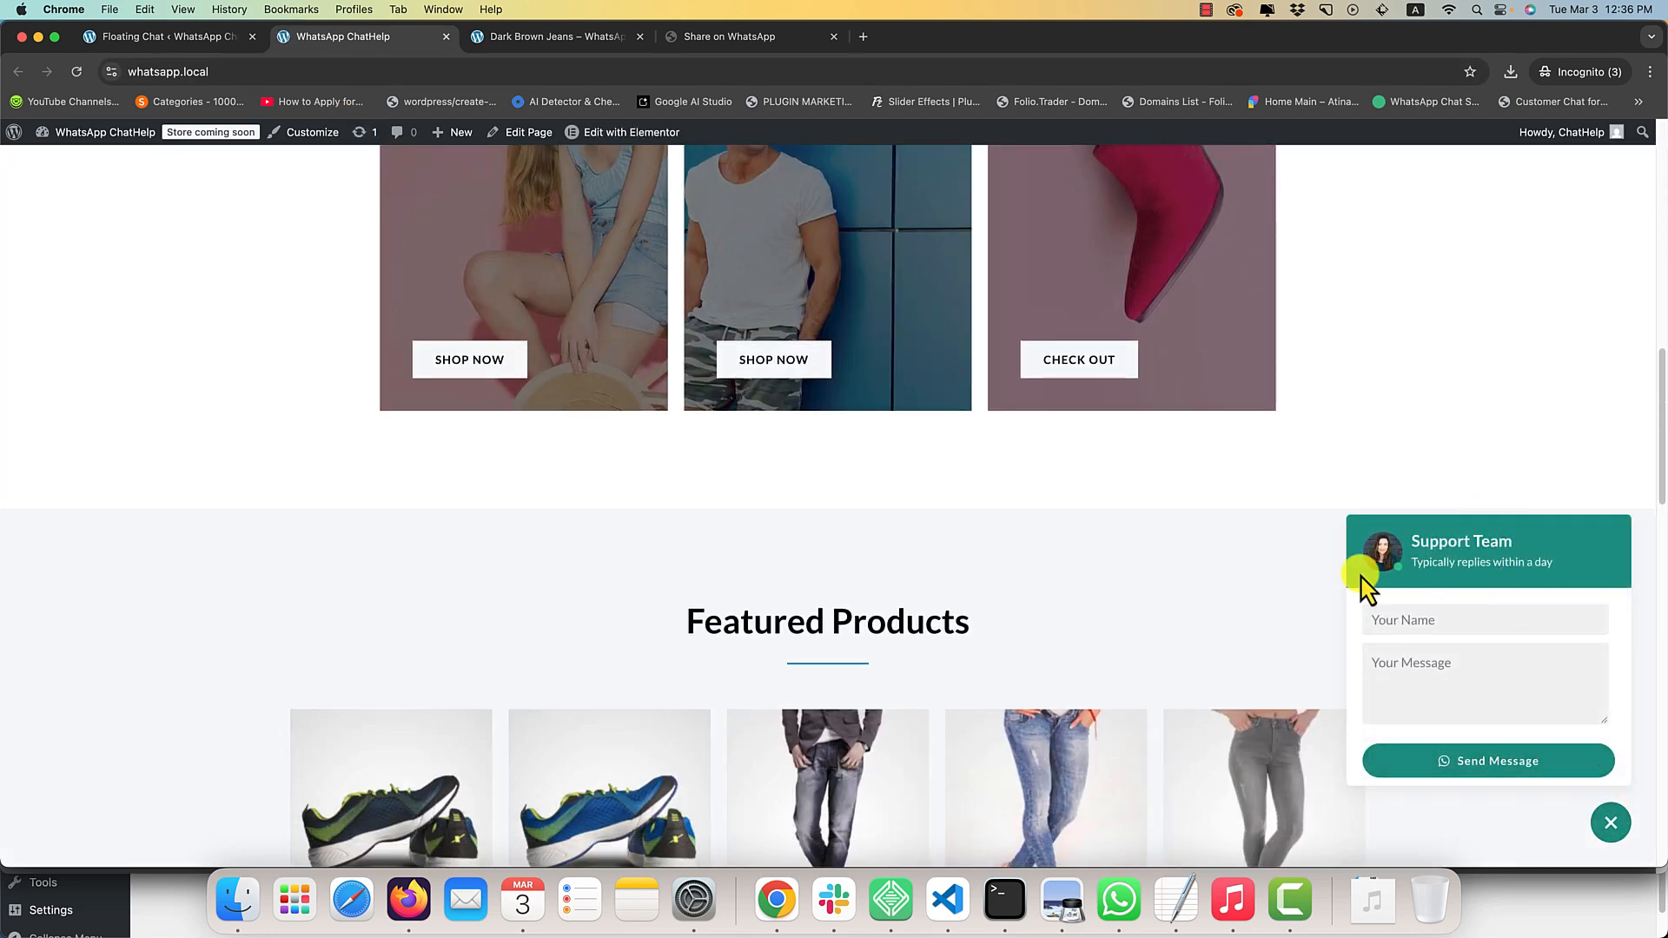
# Set the Bubble Header Content Position to Center in the floating chat settings and save.
pyautogui.click(208, 37)
pyautogui.scroll(-3, 608, 600)
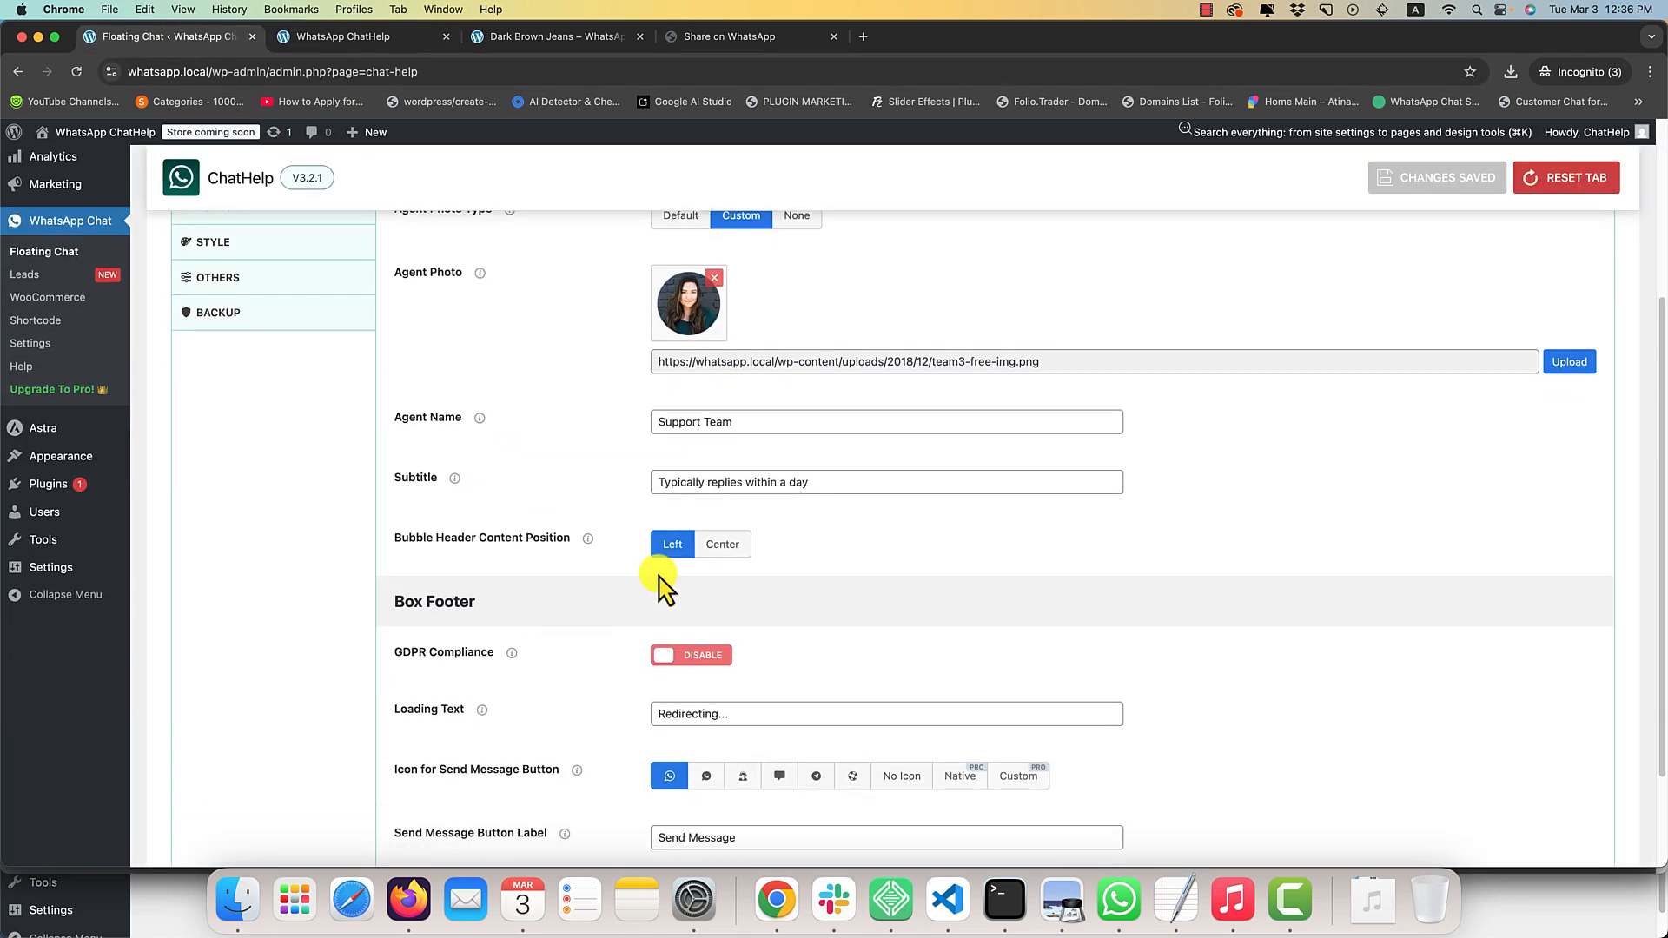
pyautogui.click(705, 546)
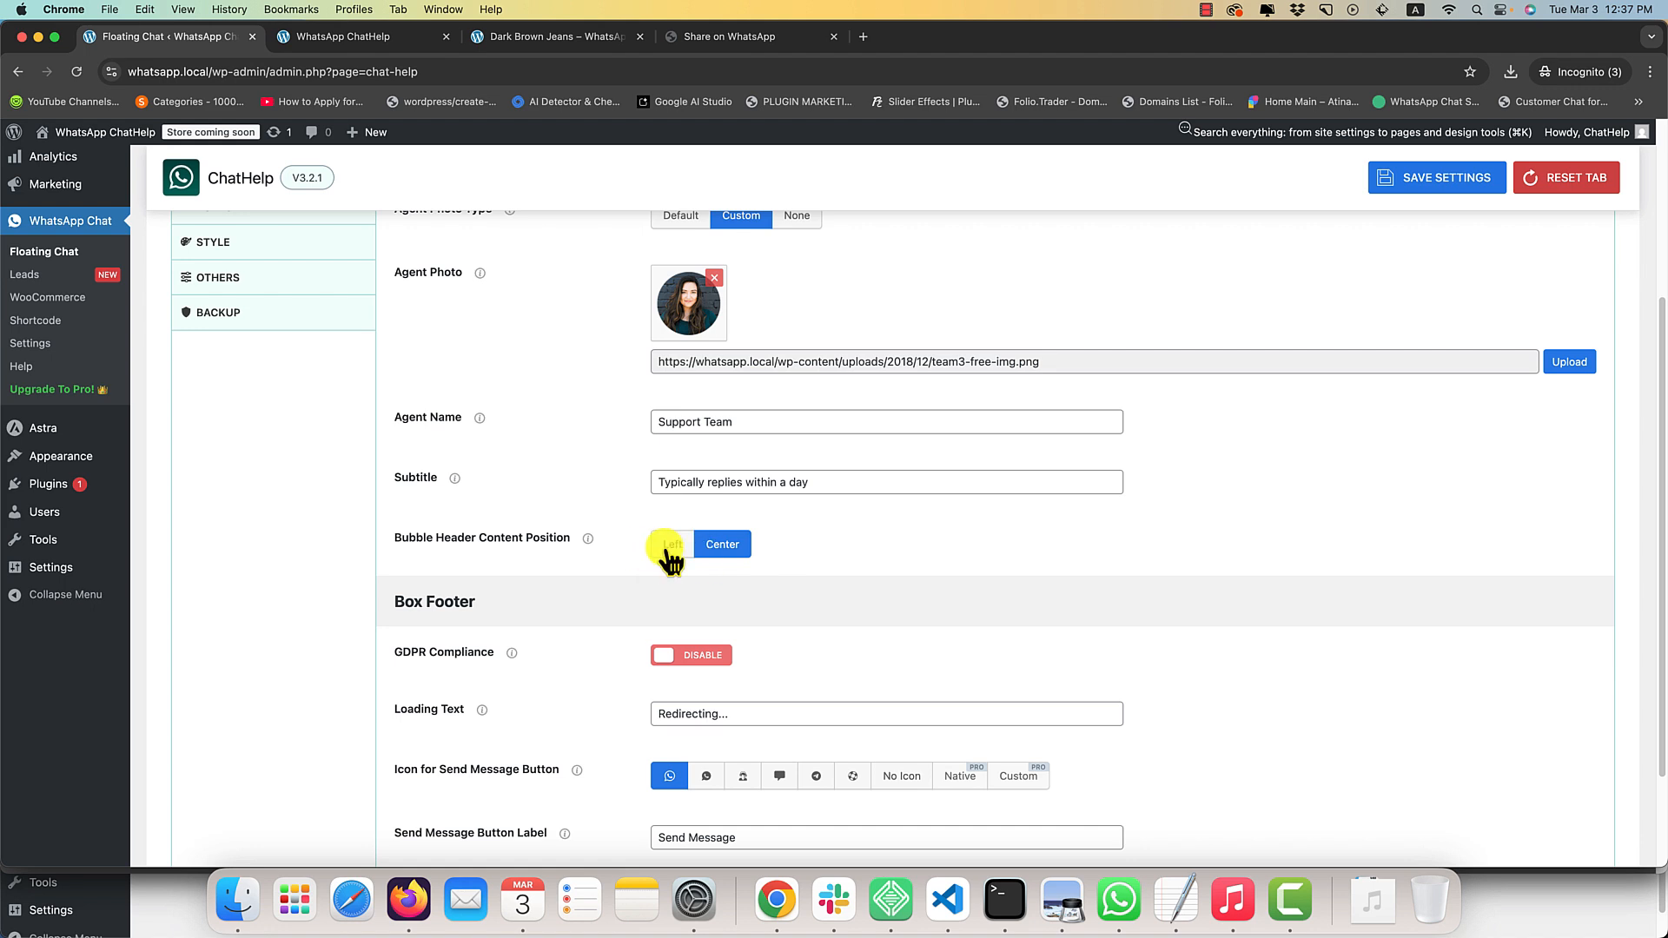
pyautogui.click(672, 547)
pyautogui.click(725, 546)
pyautogui.moveTo(593, 539)
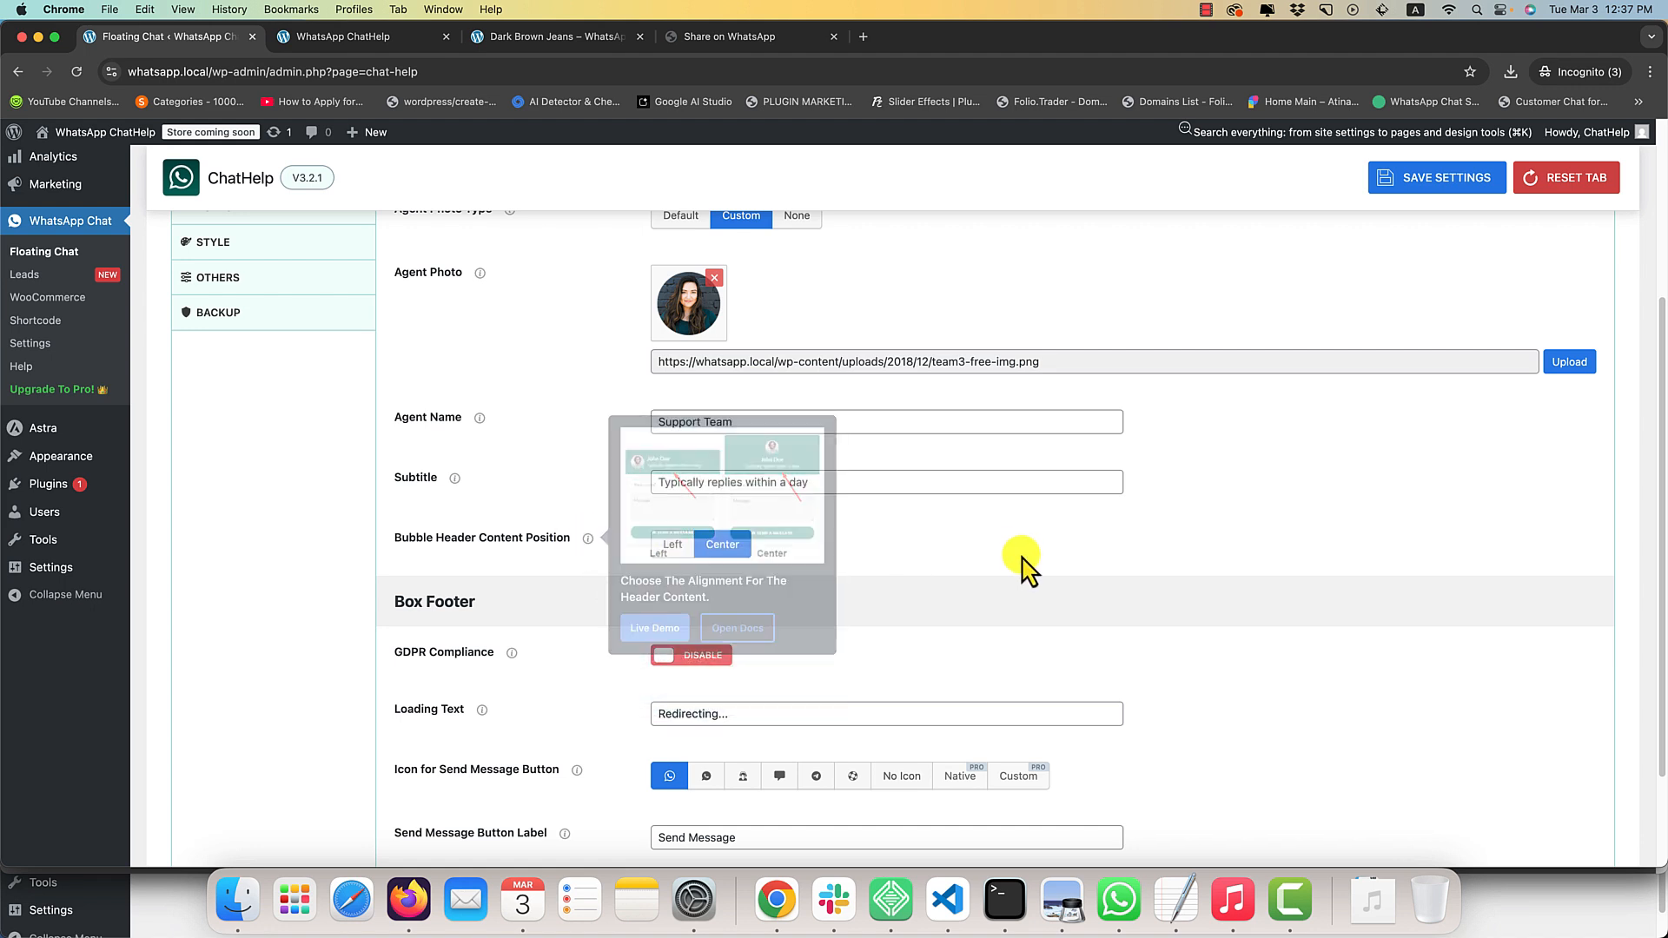
pyautogui.press('super+s')
# Reload the home page and open the floating chat box to check its header alignment.
pyautogui.click(424, 42)
pyautogui.press('super+r')
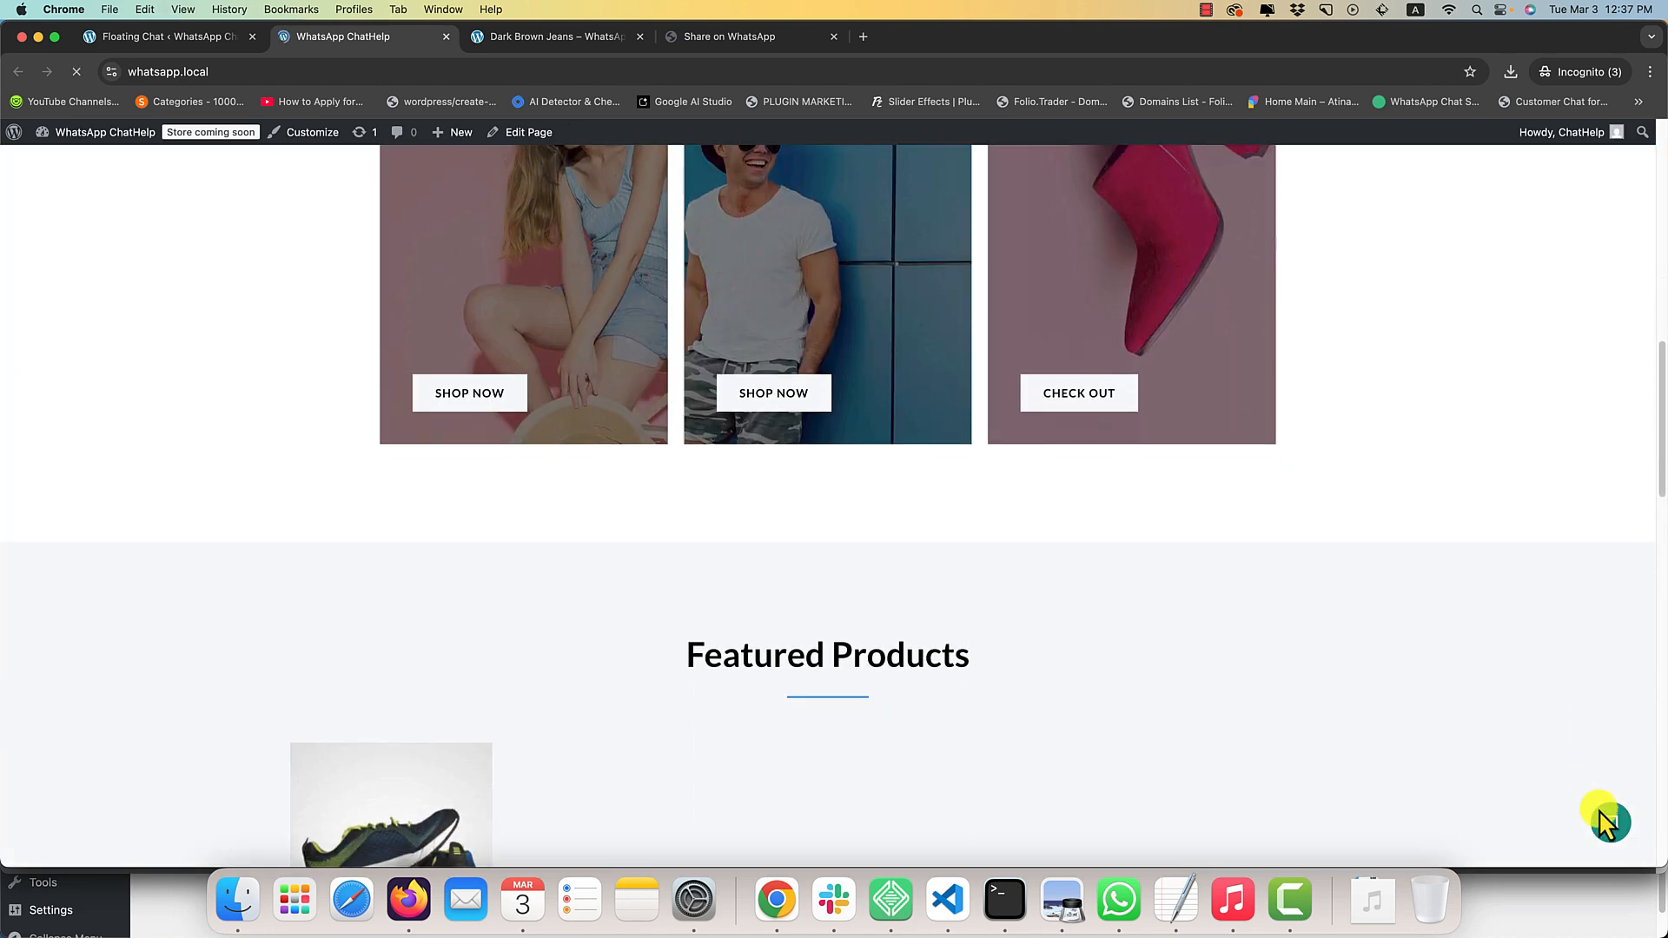
pyautogui.click(1607, 822)
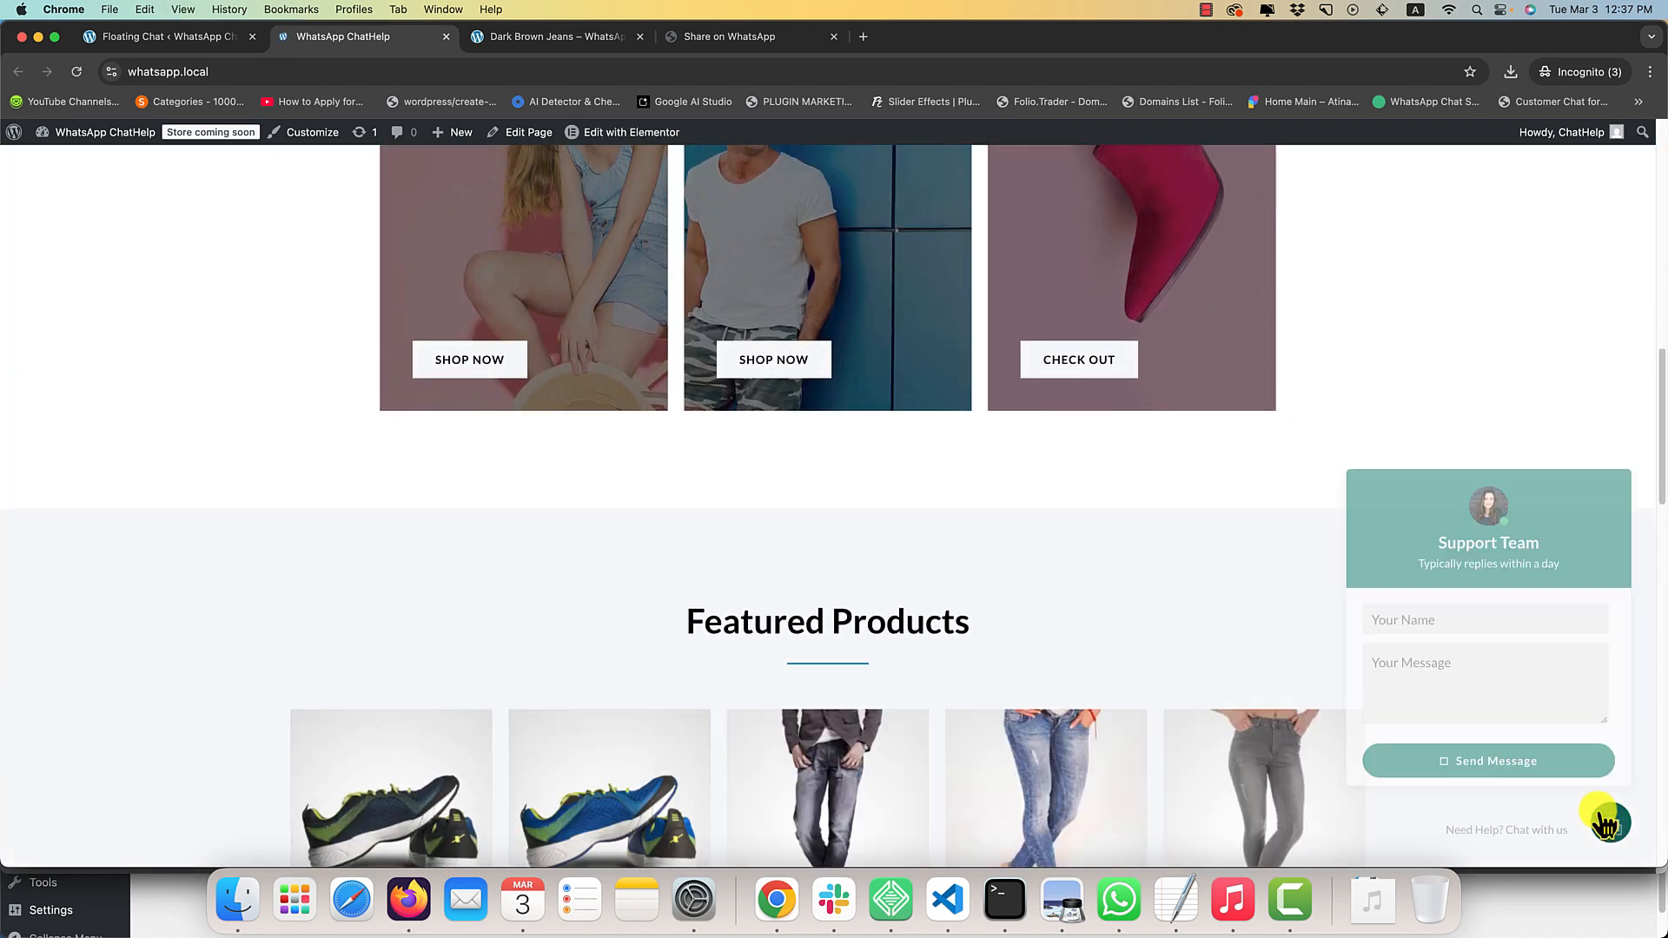
# Enable GDPR Compliance in the Box Footer settings, review its compliance message and save the settings.
pyautogui.click(208, 36)
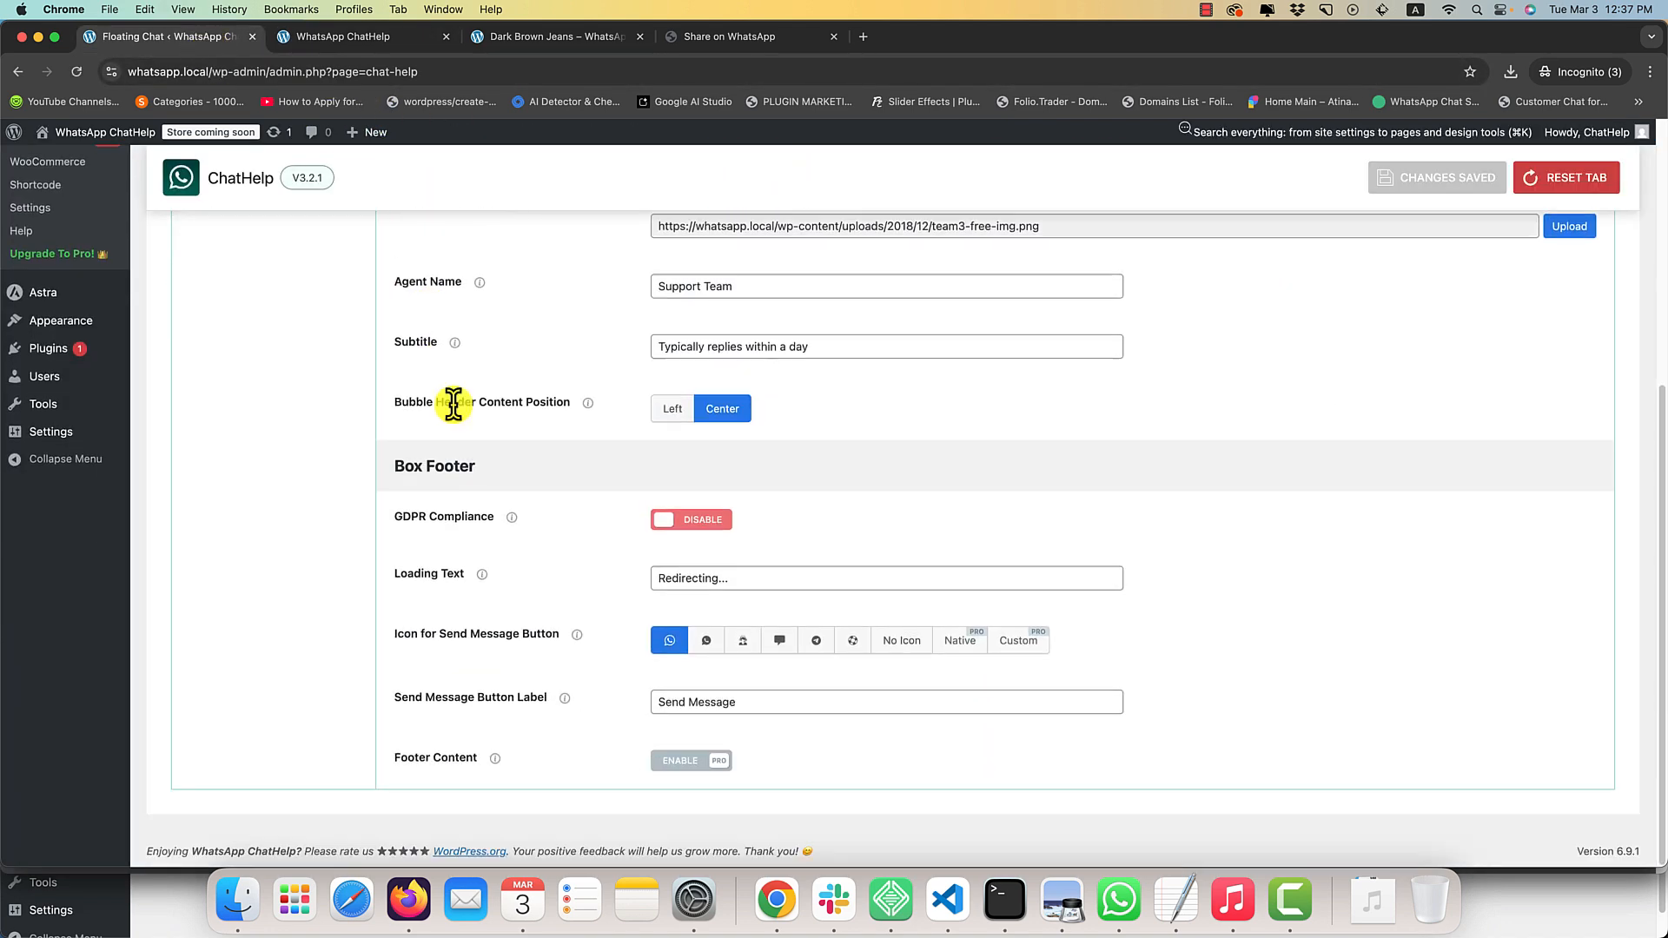
pyautogui.click(718, 519)
pyautogui.scroll(-3, 765, 521)
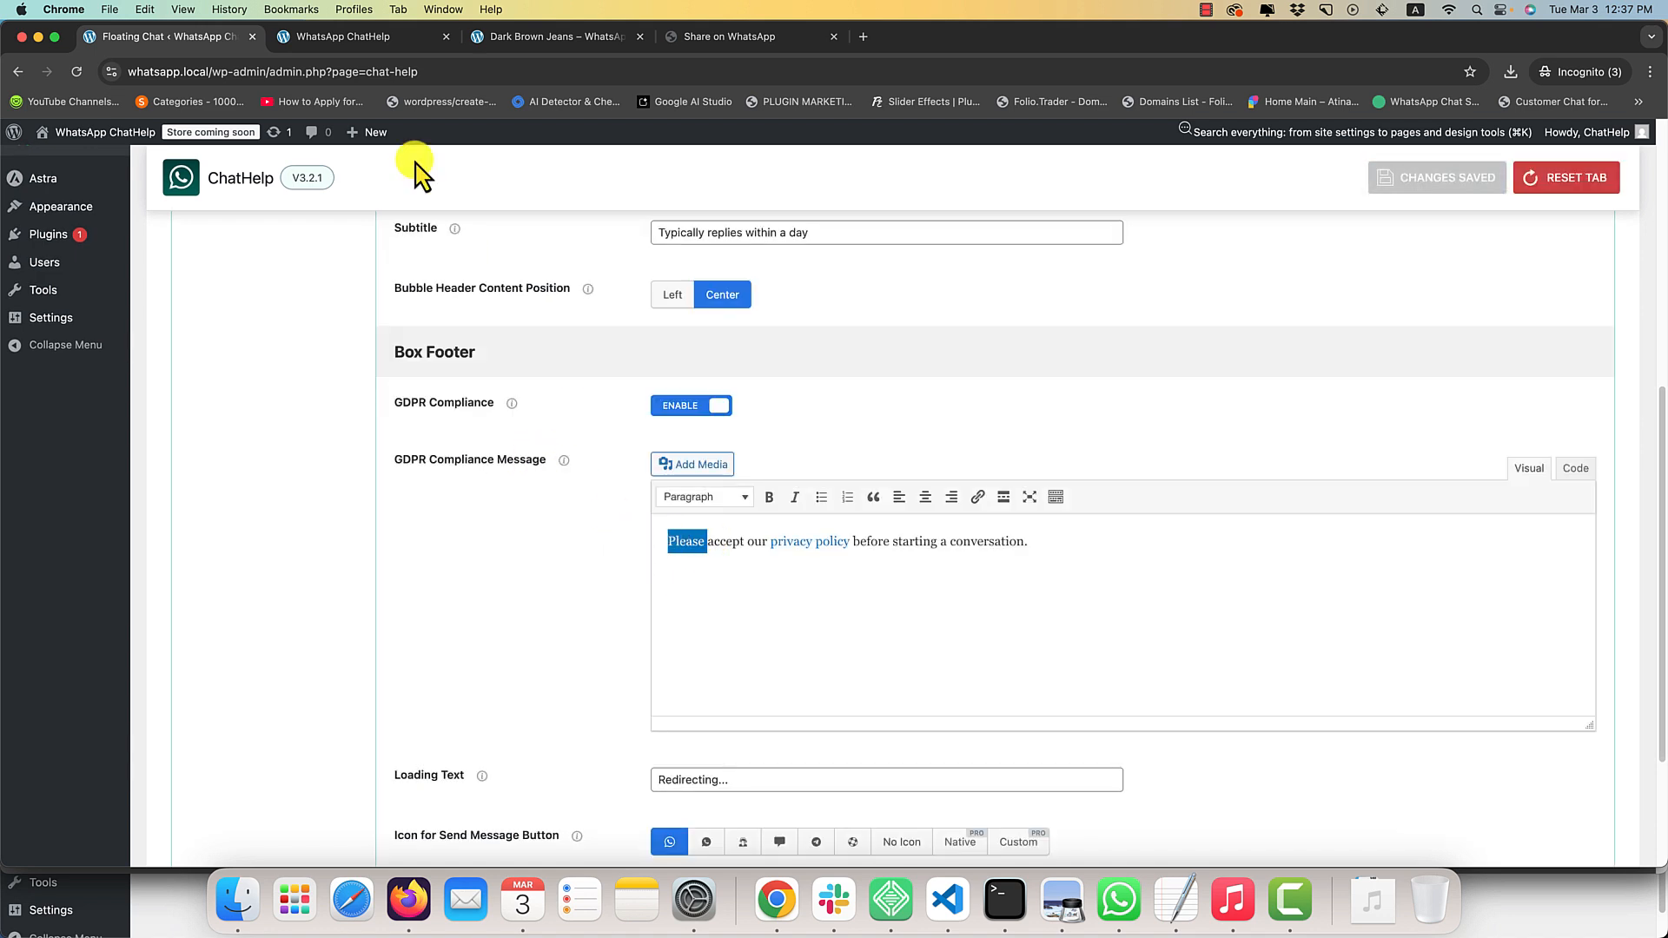
# On the reloaded home page, open the floating chat form and accept the privacy policy consent.
pyautogui.click(332, 38)
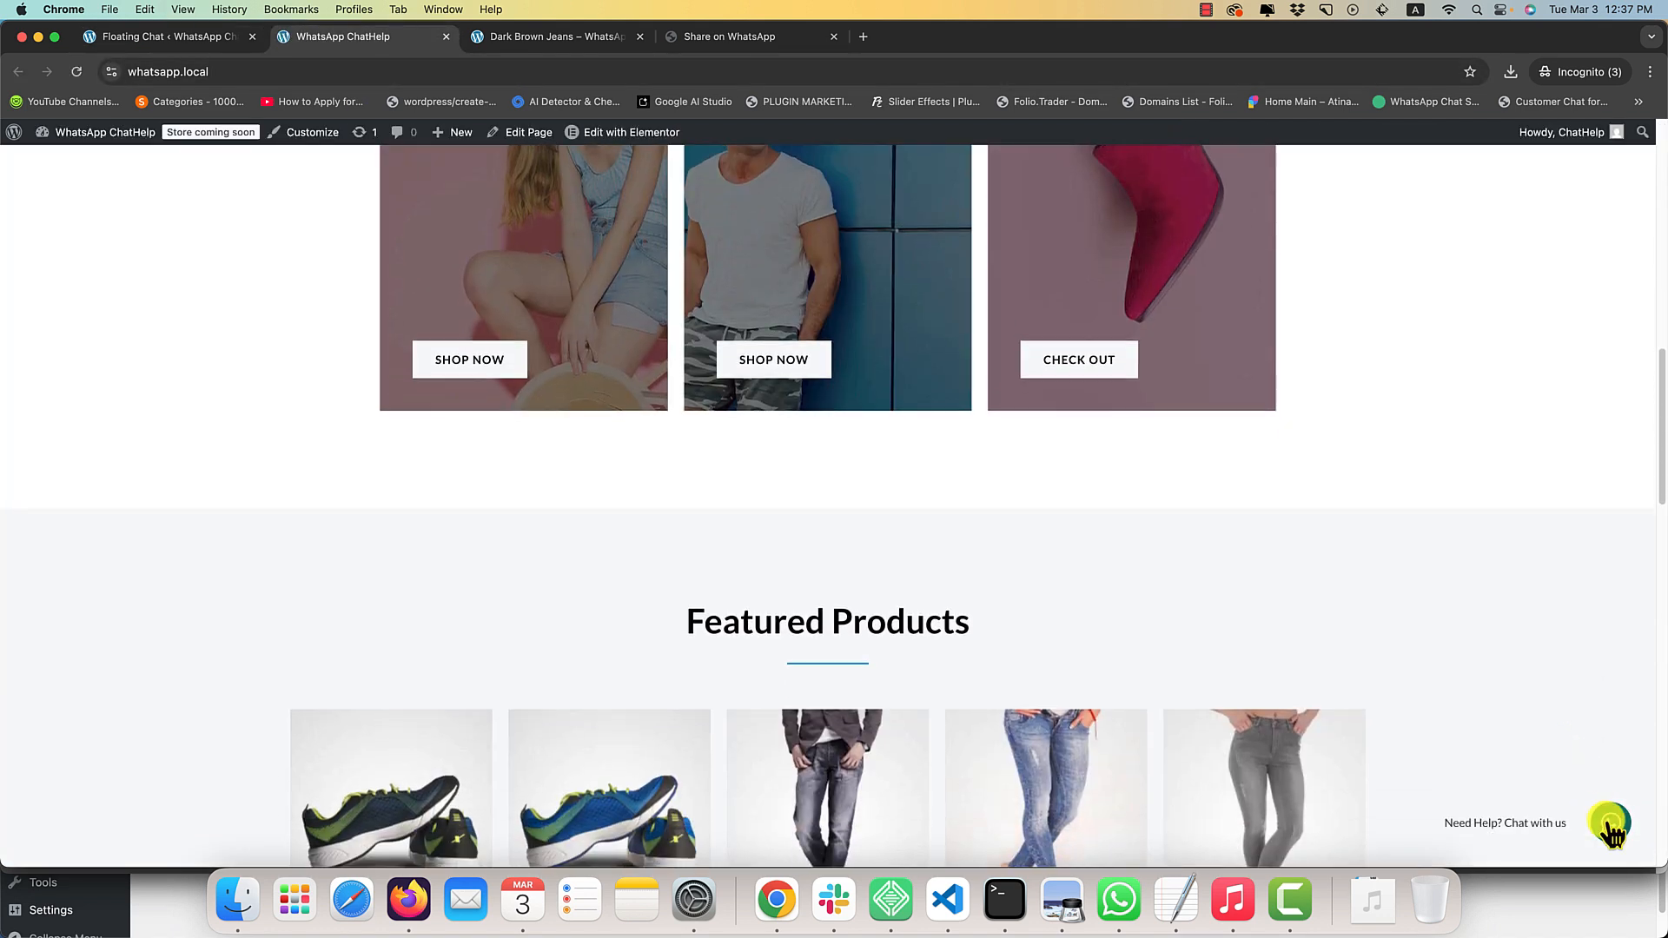
pyautogui.click(1608, 824)
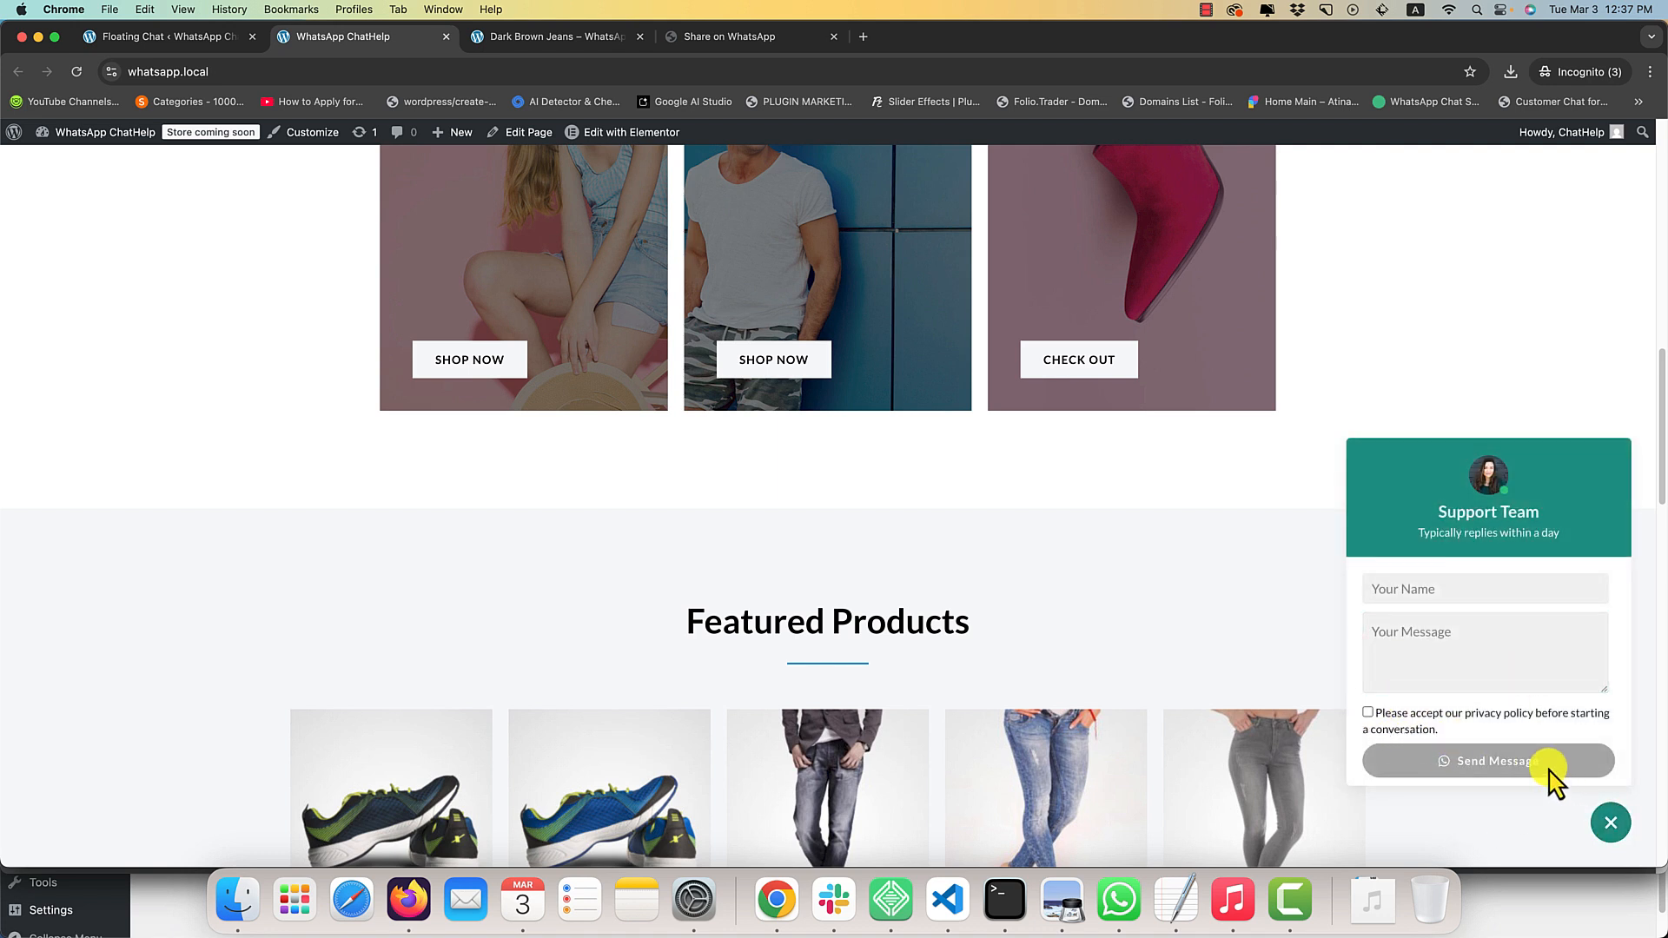
pyautogui.click(1368, 712)
pyautogui.click(1391, 669)
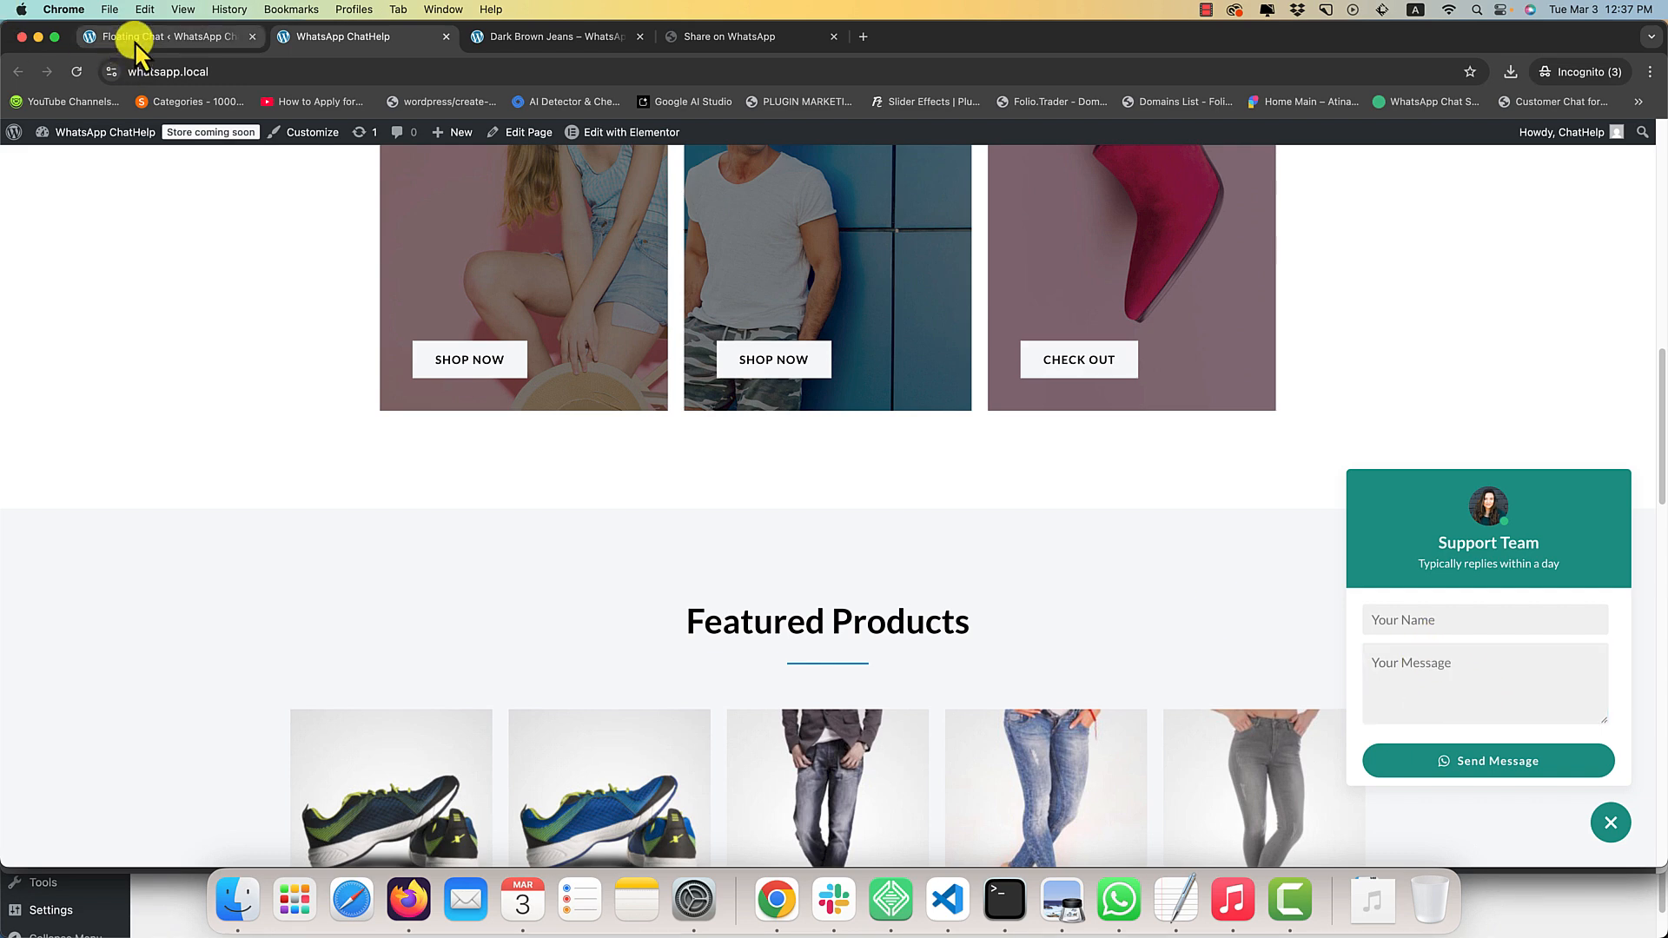
# Disable GDPR Compliance in the floating chat's Box Footer settings, set the Send Message Button Label to "Start Chat" and save.
pyautogui.click(134, 40)
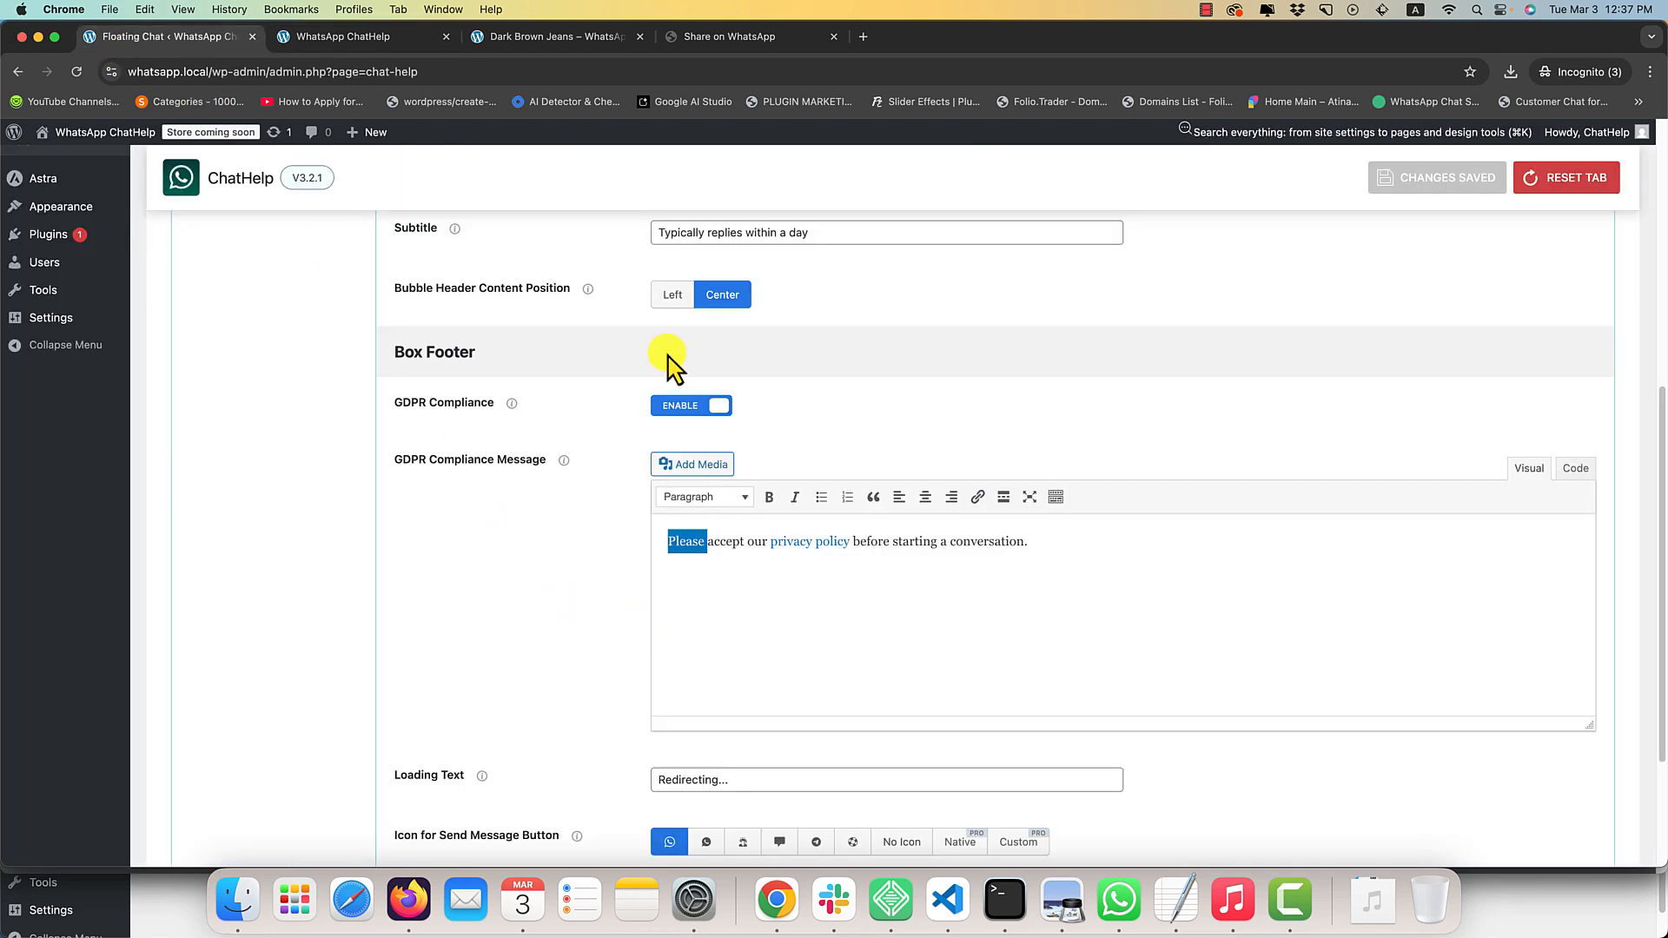
pyautogui.click(686, 421)
pyautogui.click(786, 702)
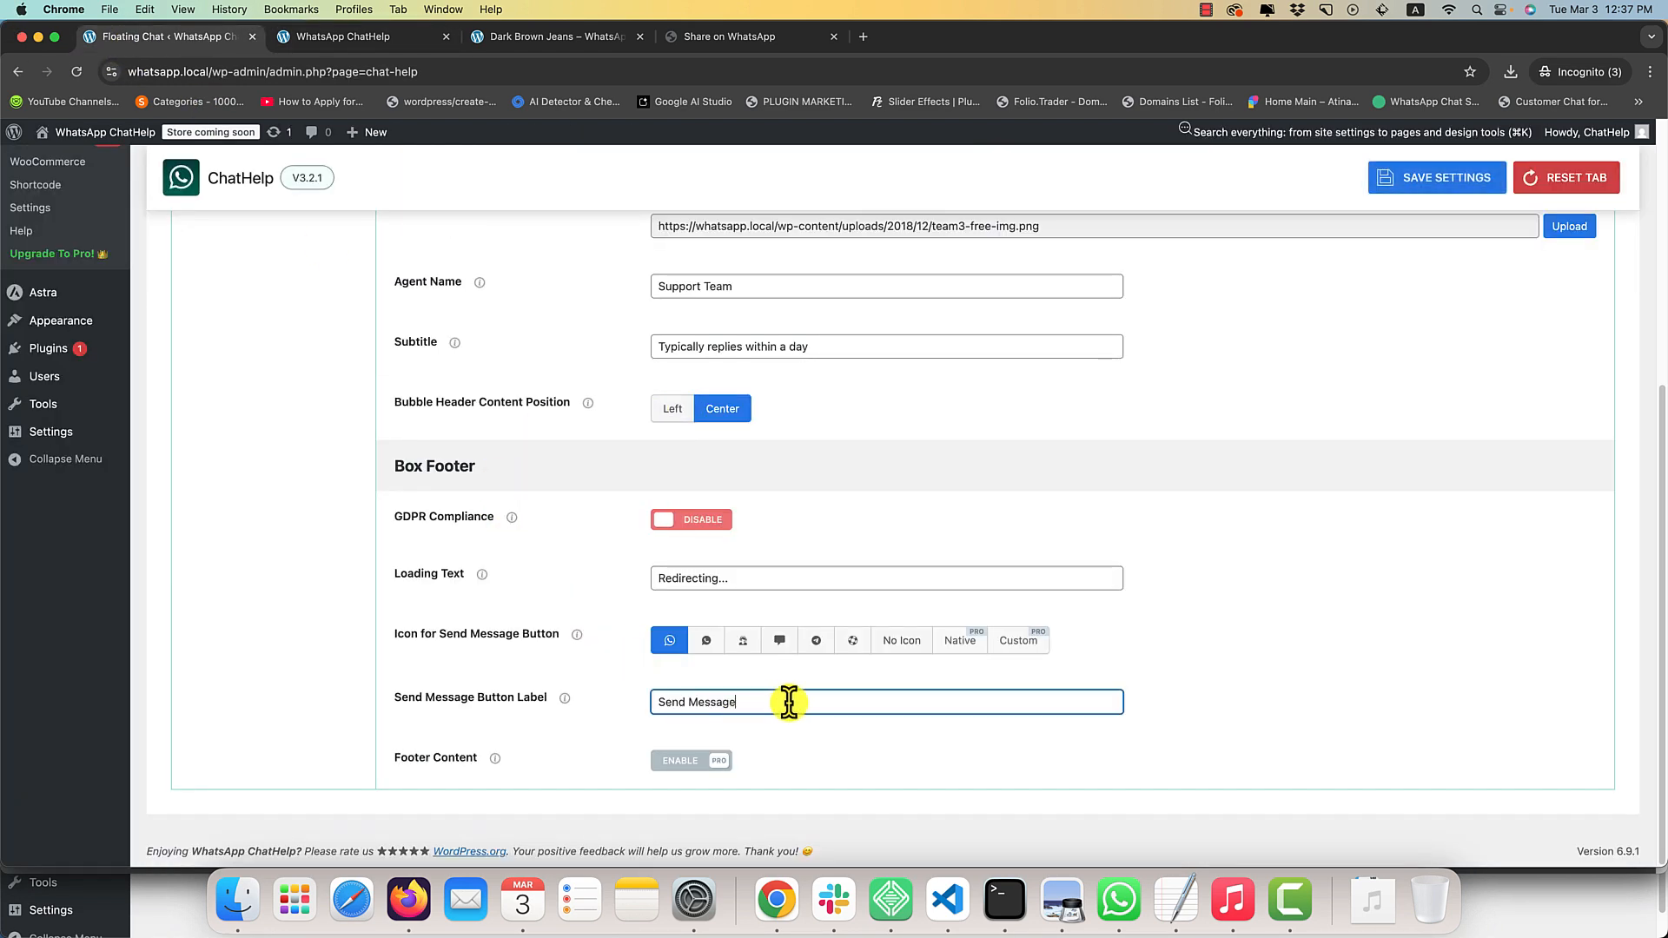
pyautogui.moveTo(738, 578); pyautogui.dragTo(636, 565)
pyautogui.click(617, 600)
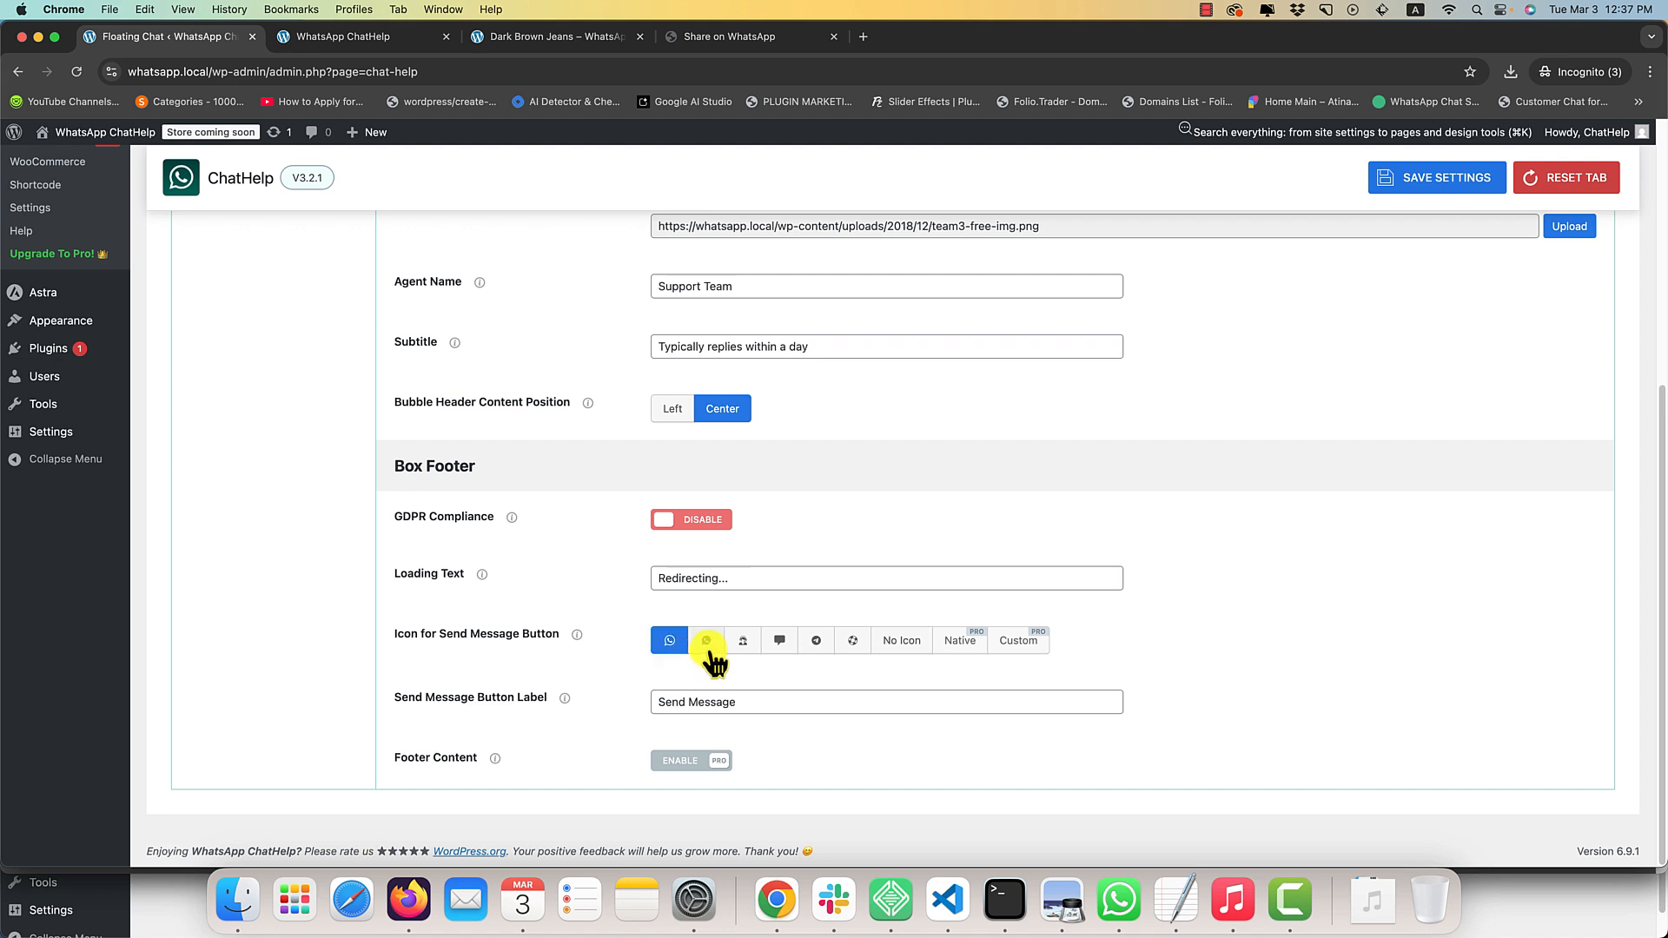
pyautogui.moveTo(747, 702); pyautogui.dragTo(639, 717)
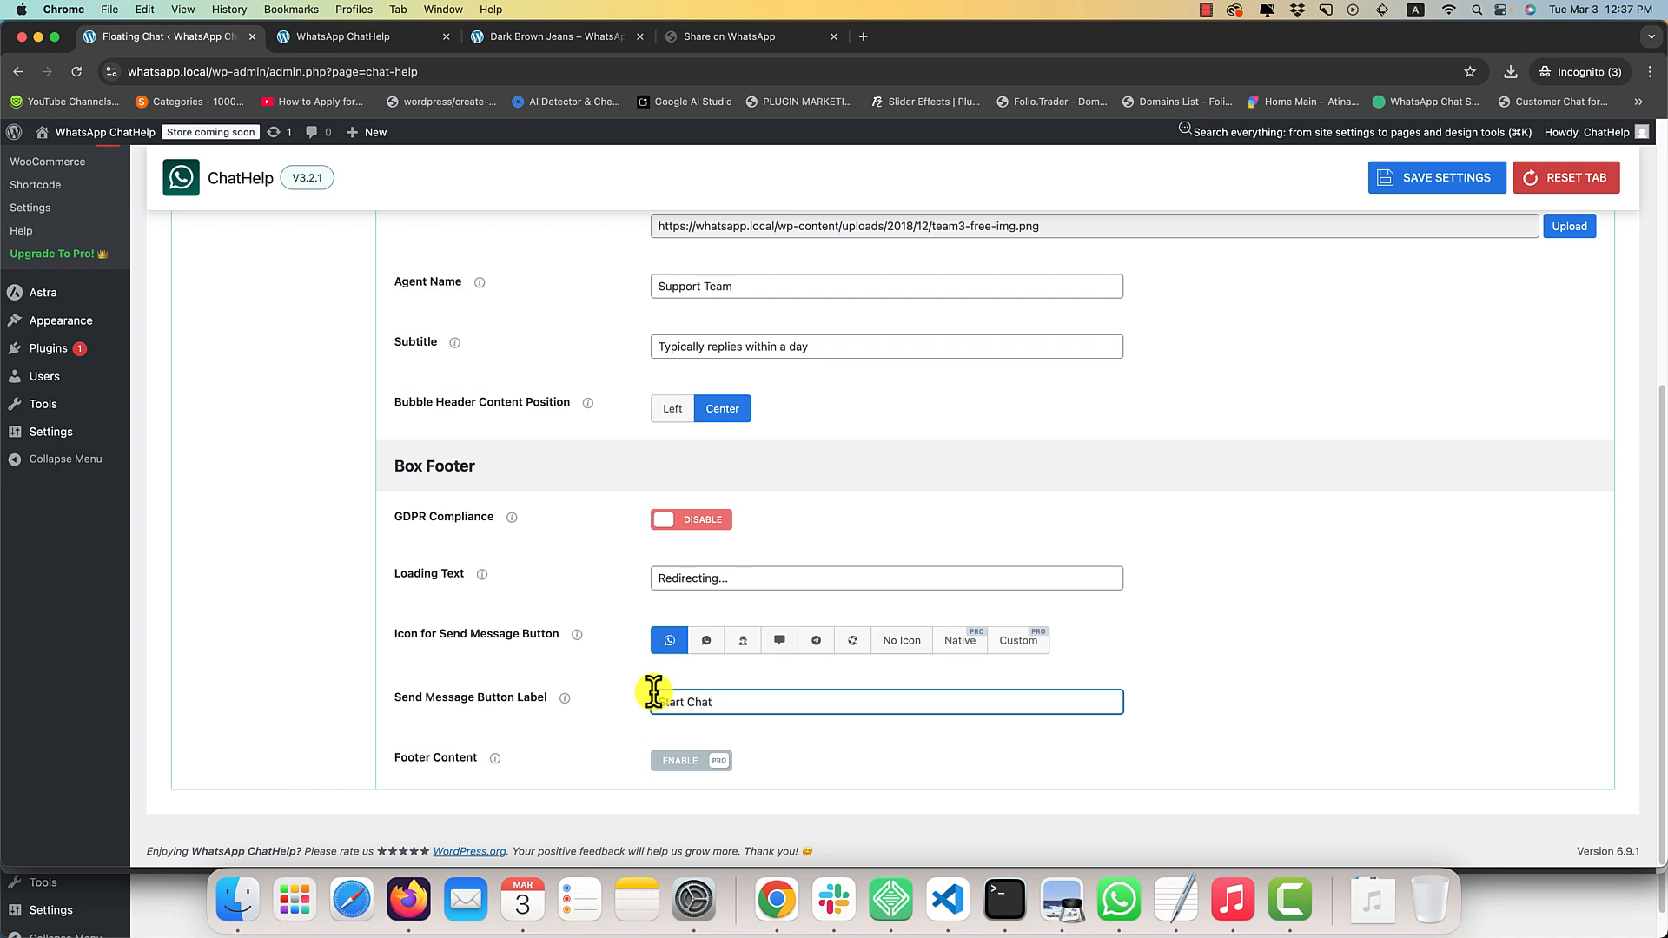
pyautogui.press('super+s')
# Reload the home page and open the floating chat box to check its send button label.
pyautogui.click(343, 35)
pyautogui.press('super+r')
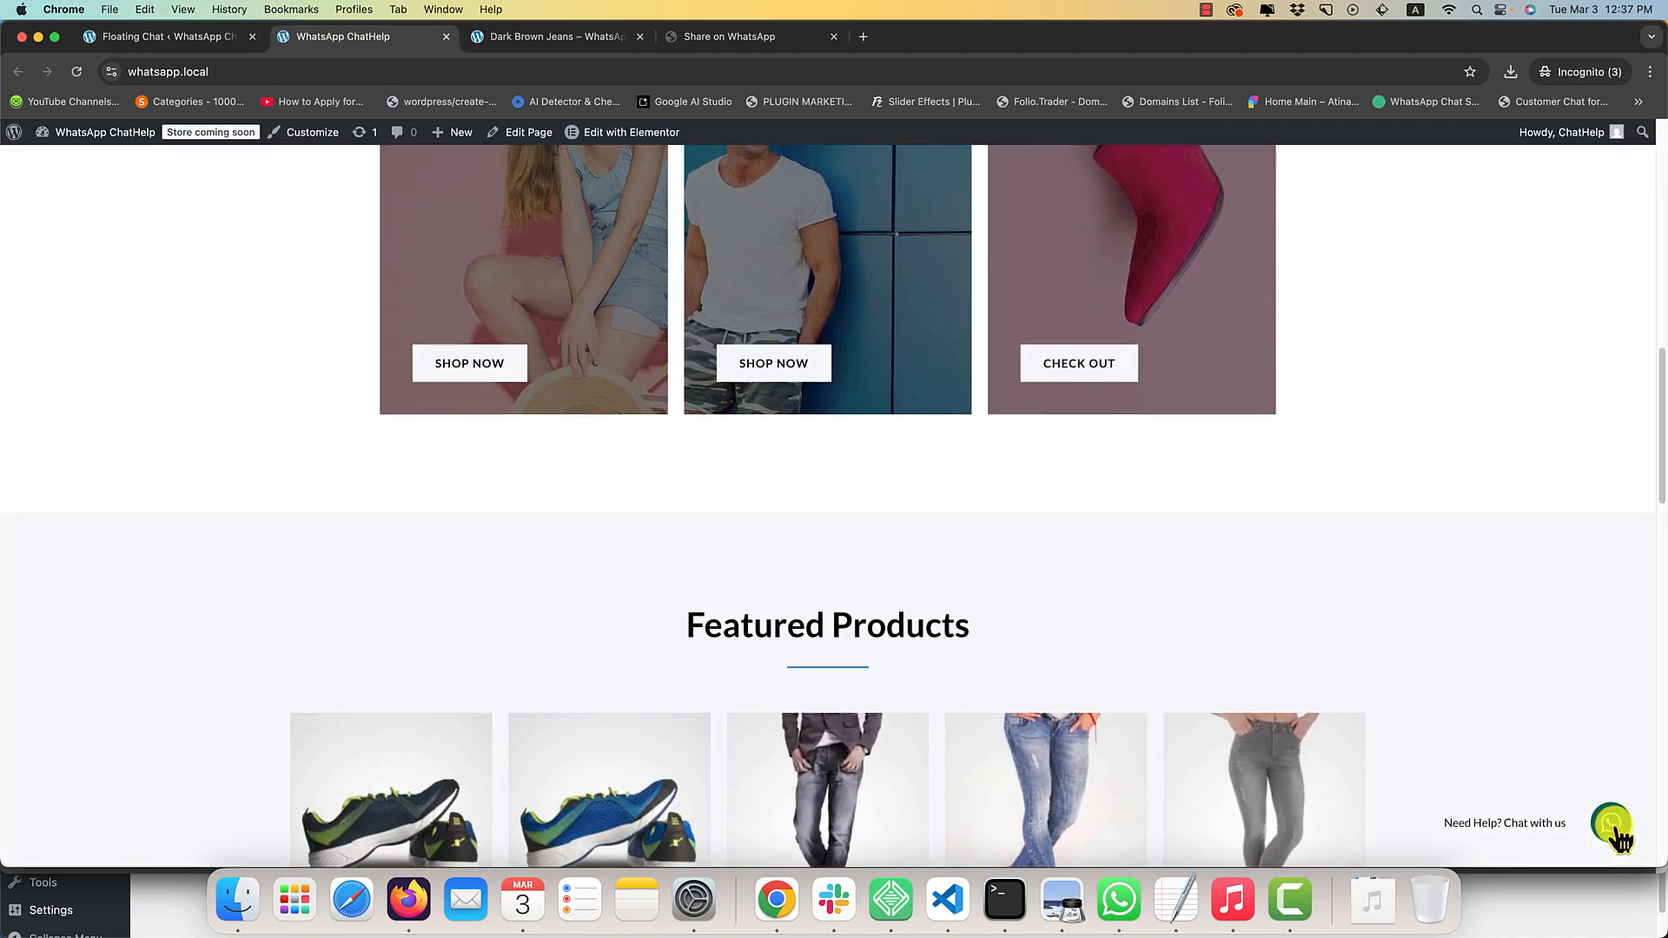
pyautogui.click(1618, 832)
# Open the floating chat's Button settings and compare the Simple Button style with the Icon Button style.
pyautogui.click(189, 34)
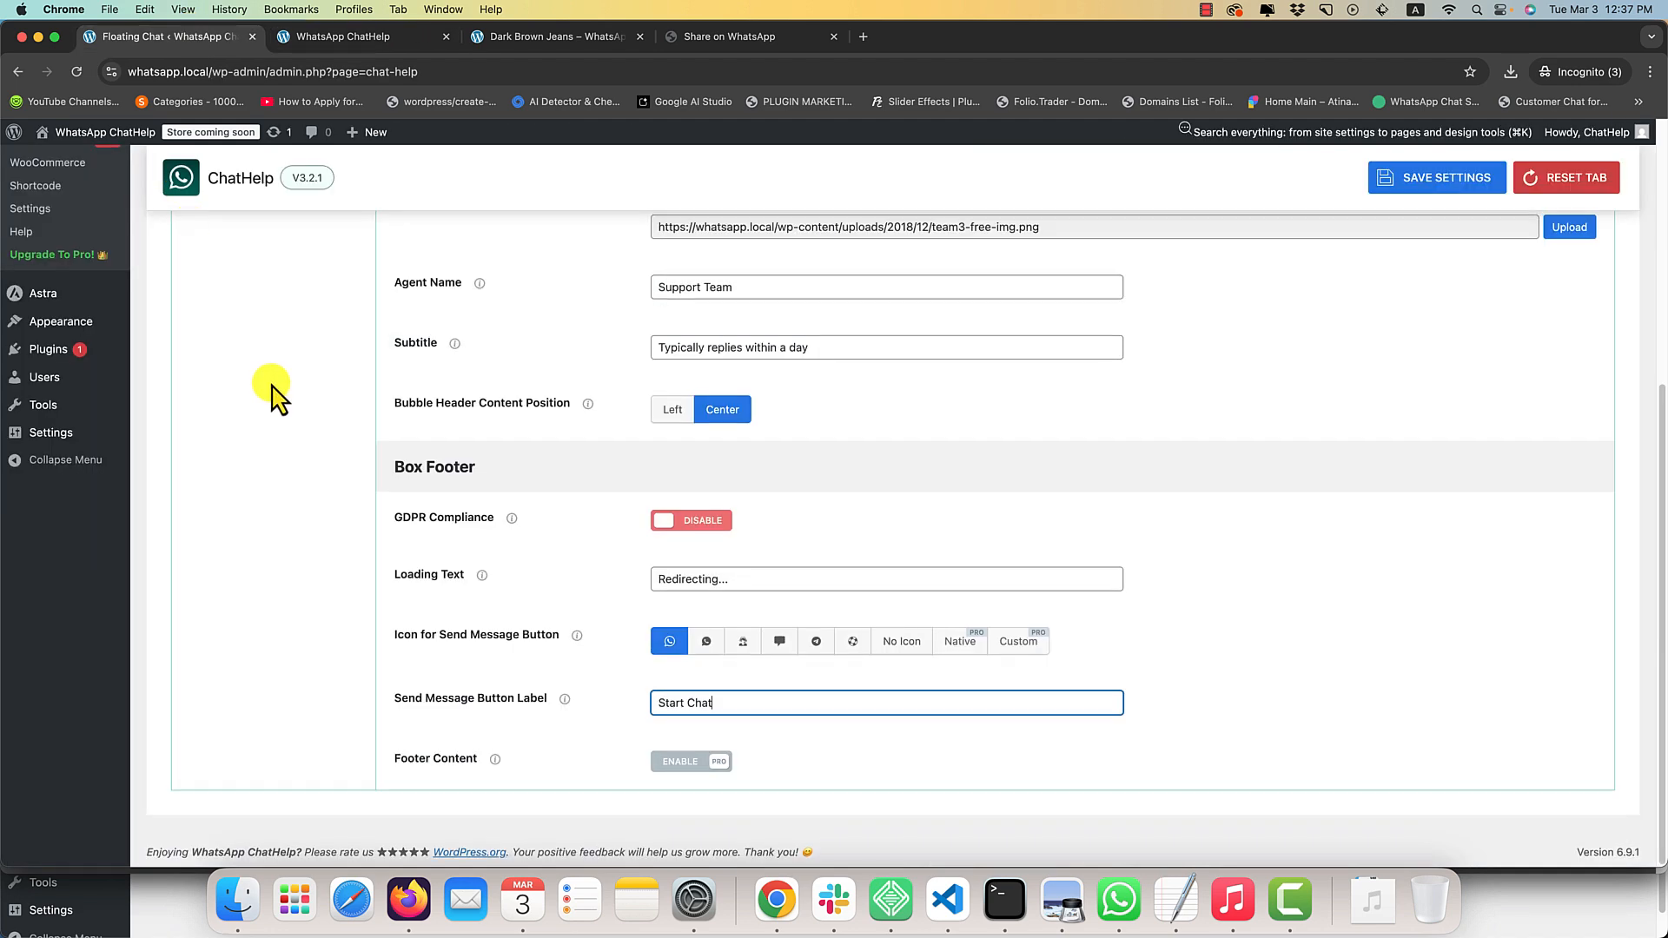
pyautogui.scroll(4, 272, 387)
pyautogui.click(266, 412)
pyautogui.scroll(-1, 544, 444)
pyautogui.scroll(-1, 549, 452)
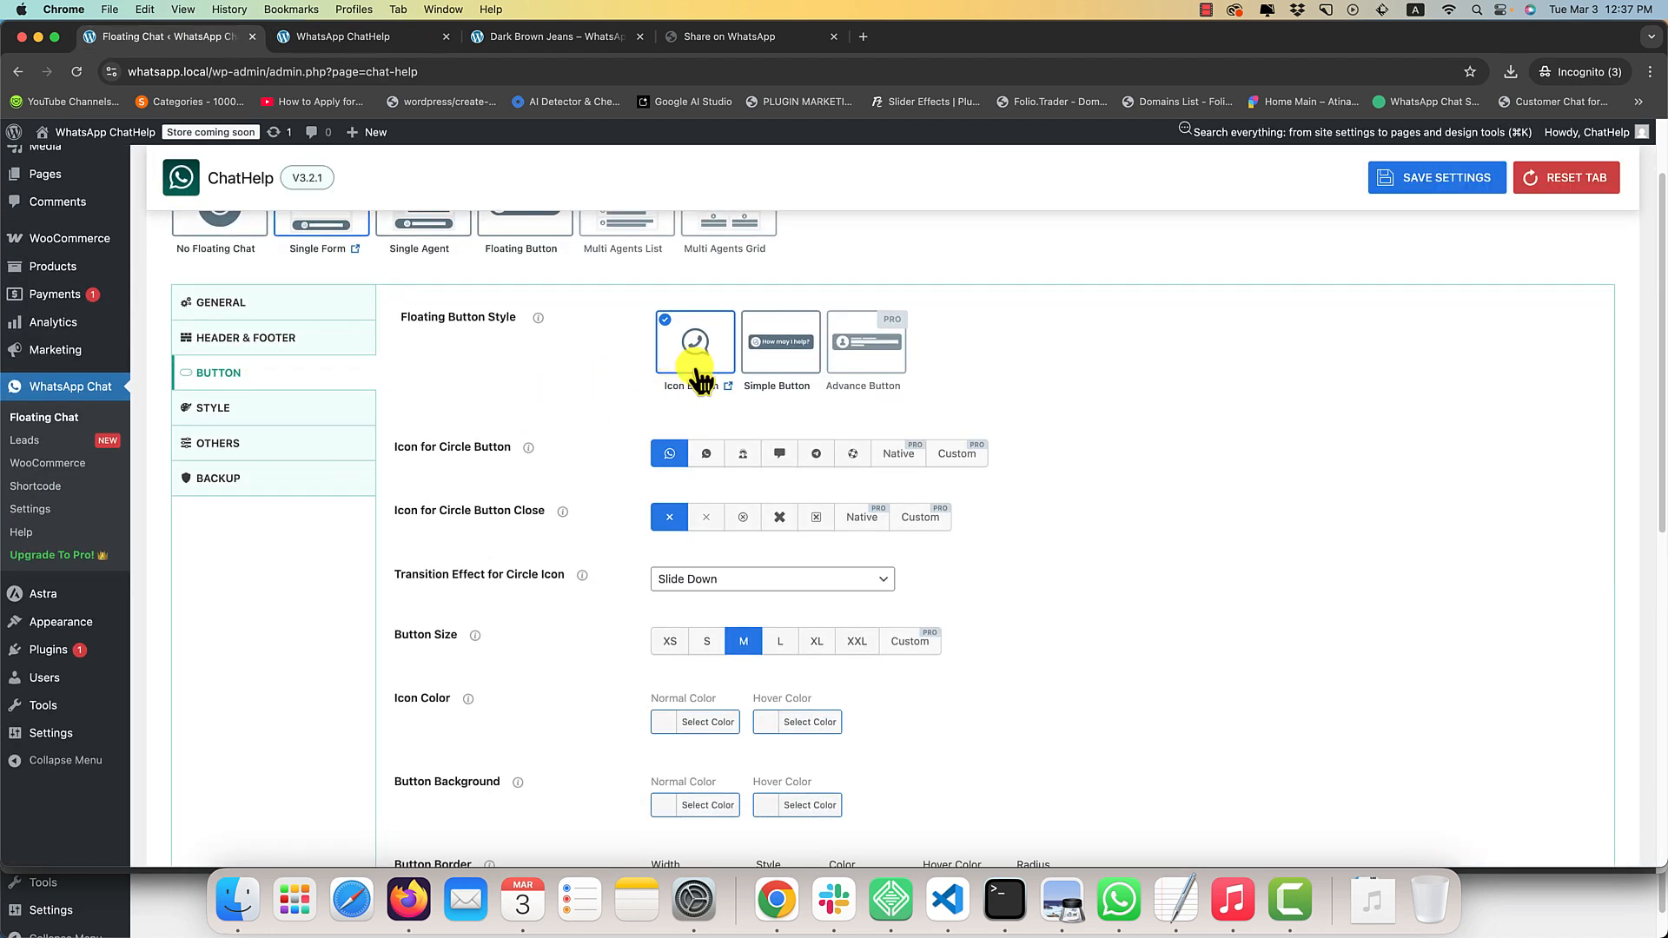
pyautogui.click(781, 347)
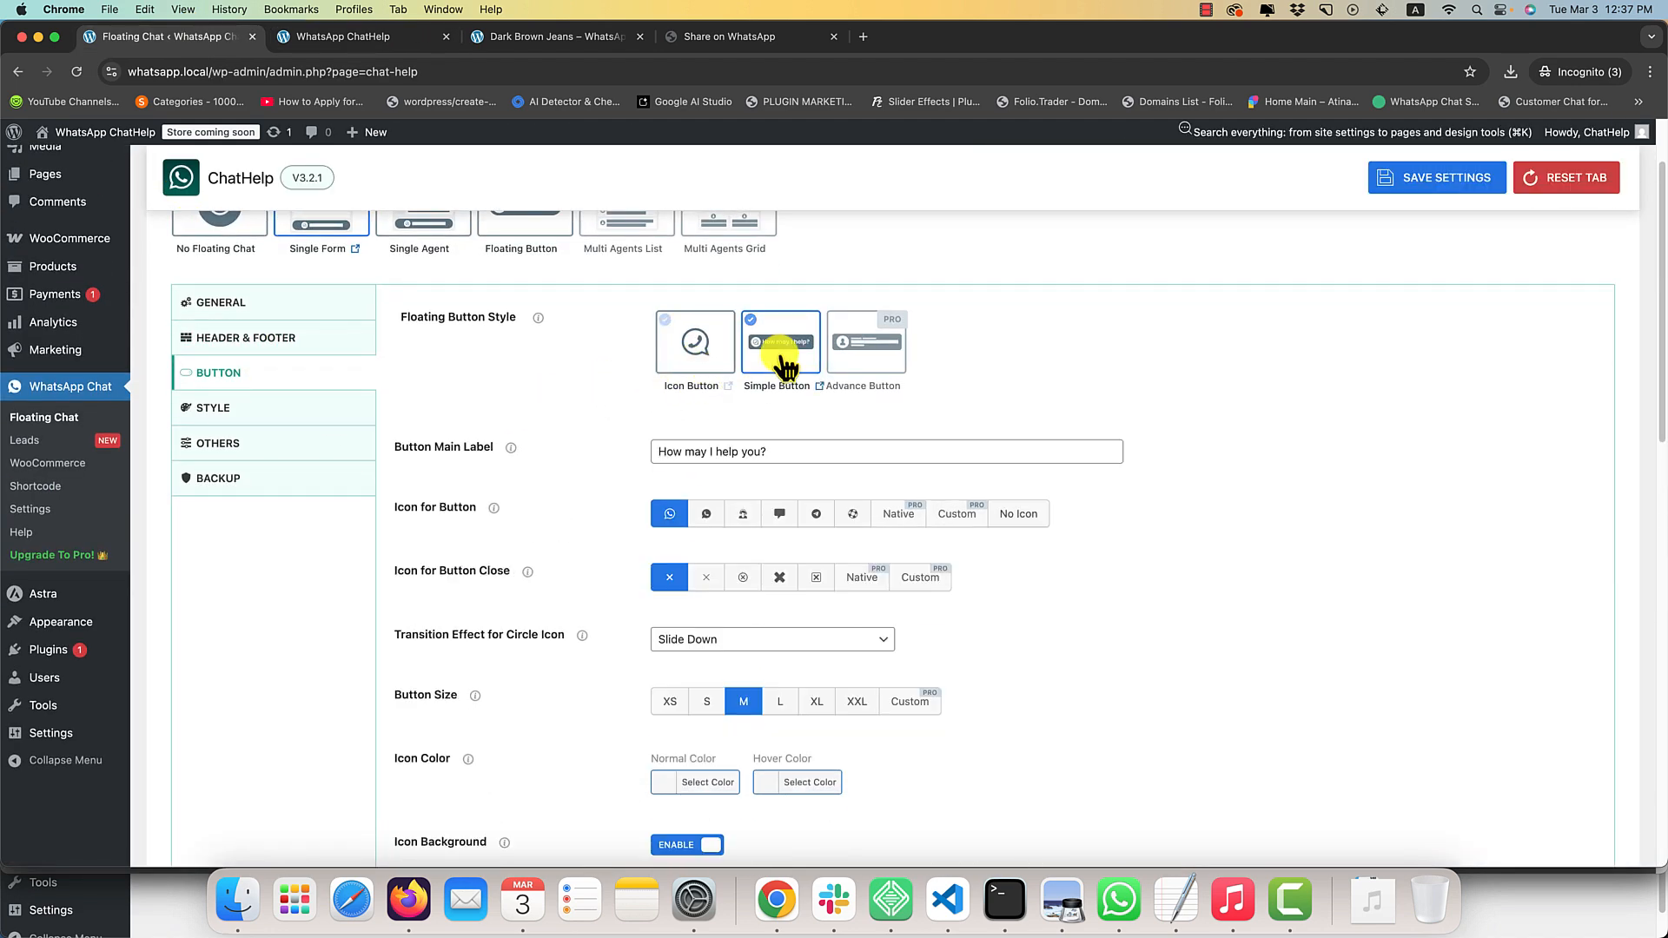
pyautogui.click(708, 369)
pyautogui.scroll(-2, 608, 443)
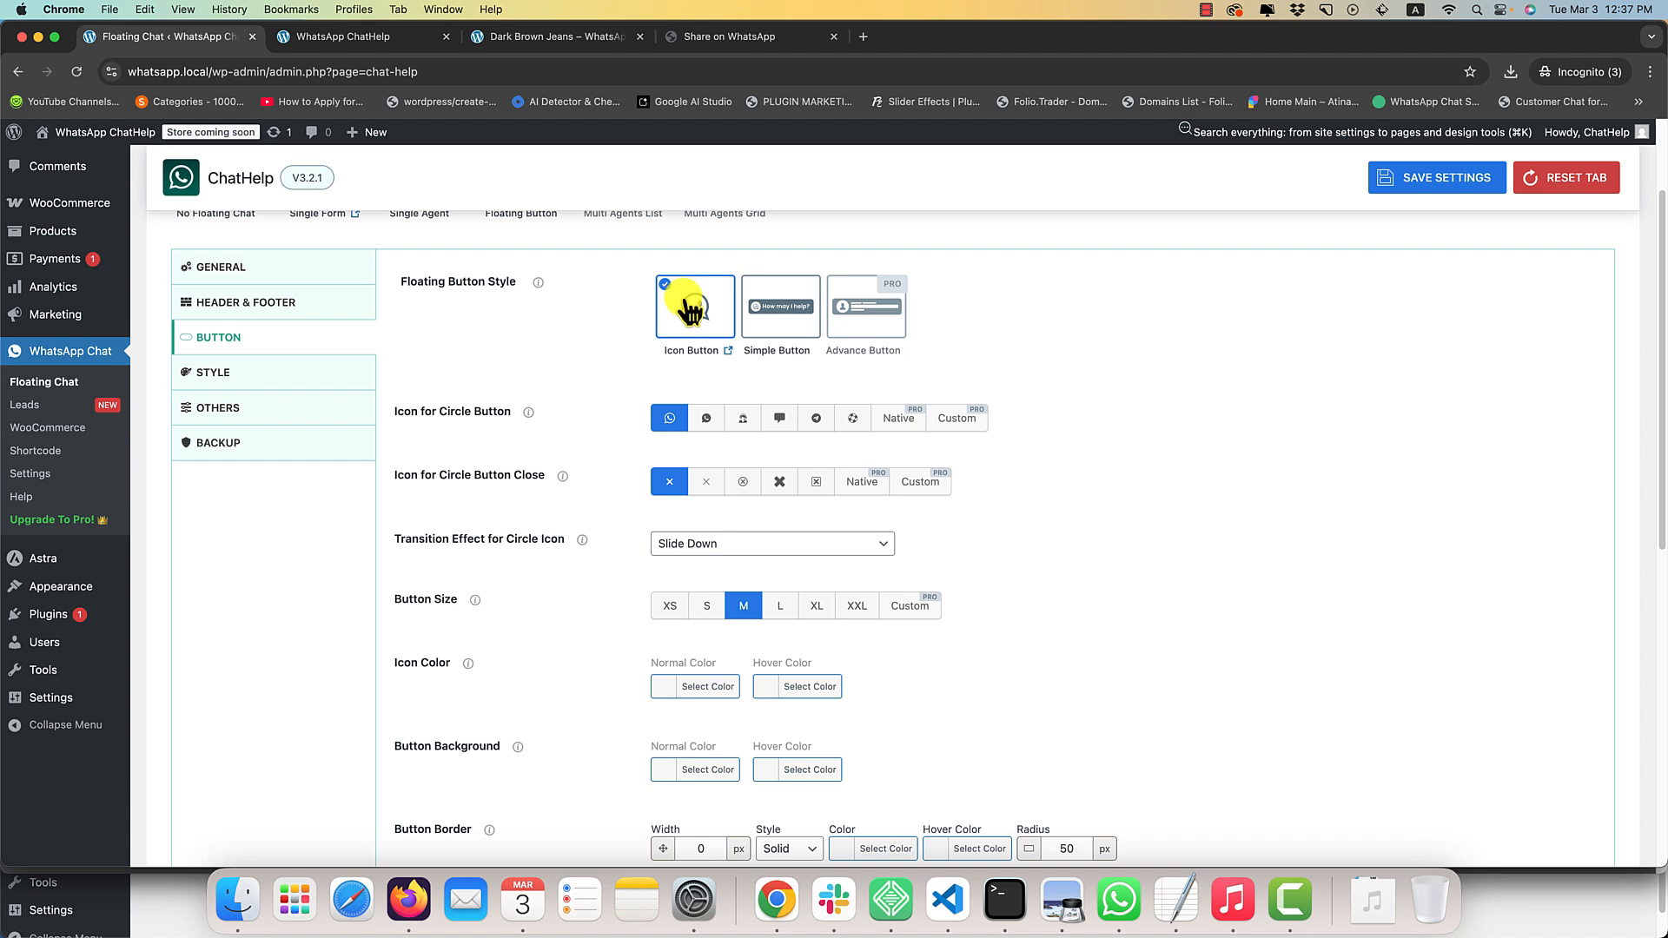
# Review the icon button's icon, transition effect, color, border, tooltip and positioning options.
pyautogui.click(669, 421)
pyautogui.scroll(-1, 521, 532)
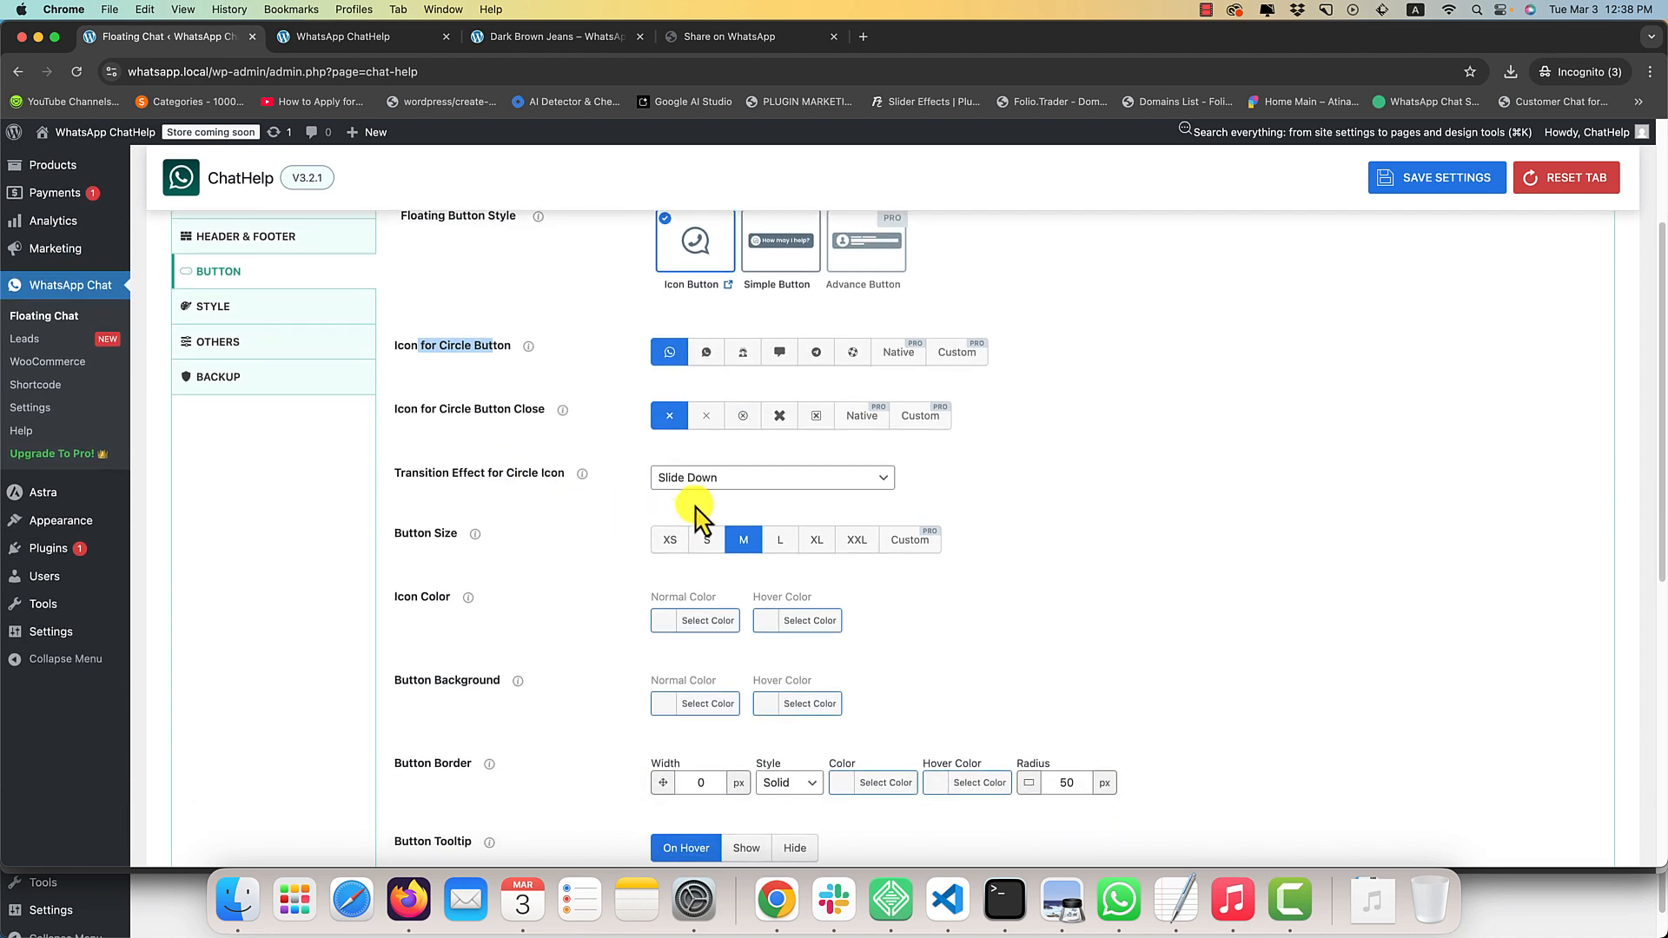
pyautogui.click(682, 478)
pyautogui.click(671, 474)
pyautogui.scroll(-3, 596, 496)
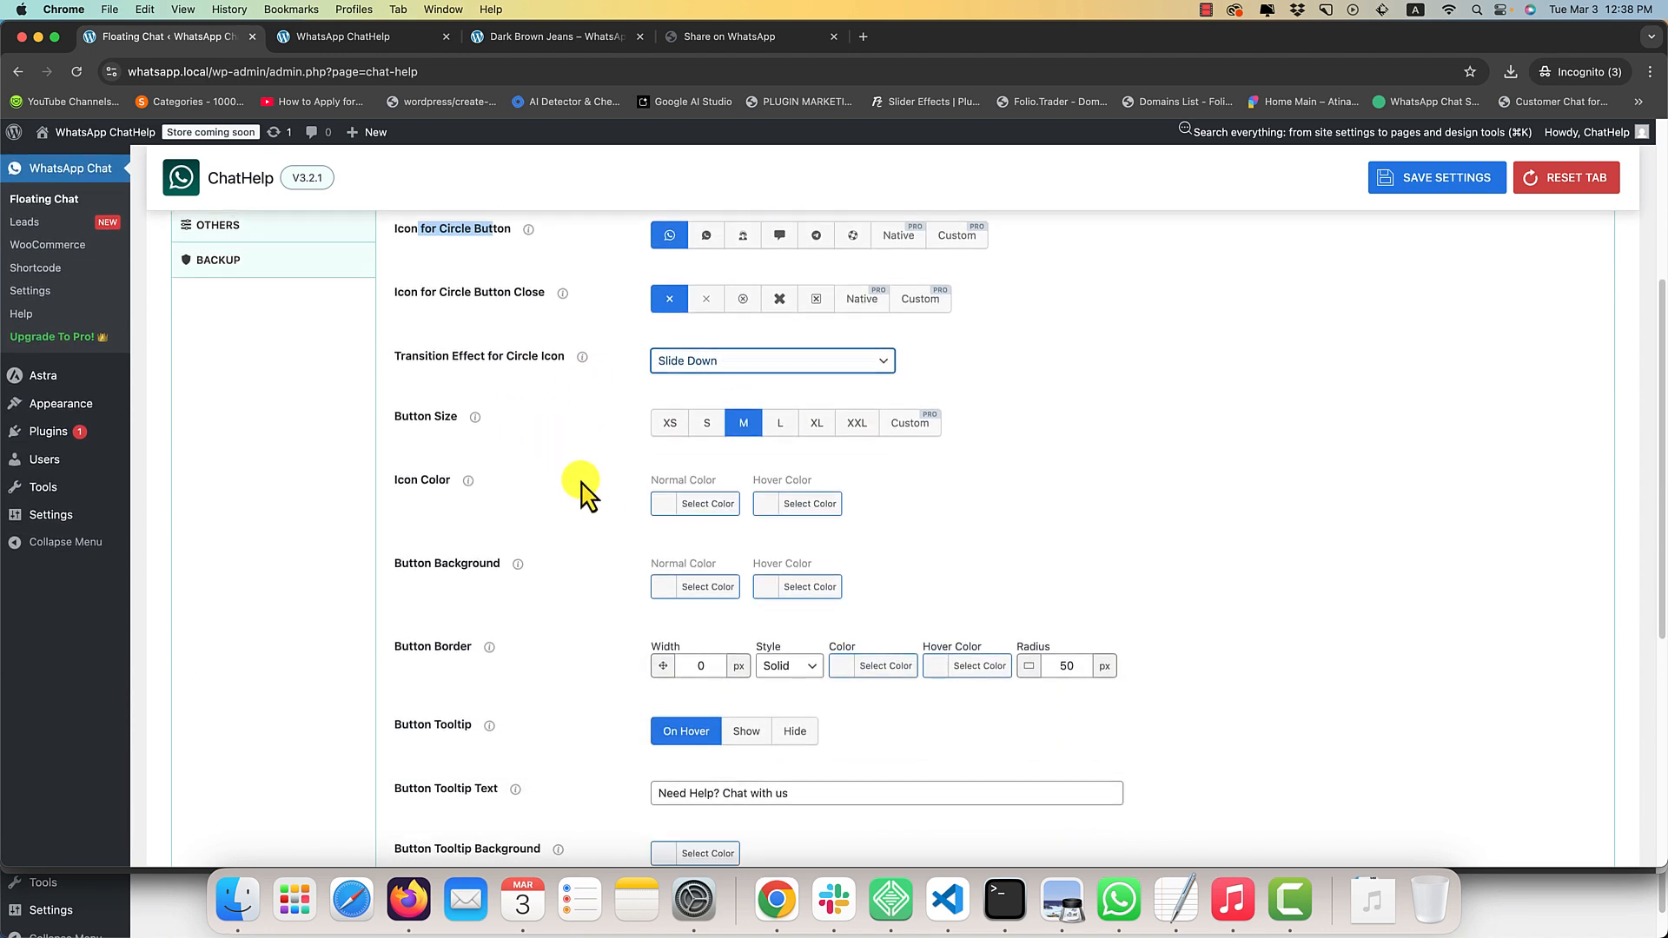
pyautogui.scroll(-5, 581, 496)
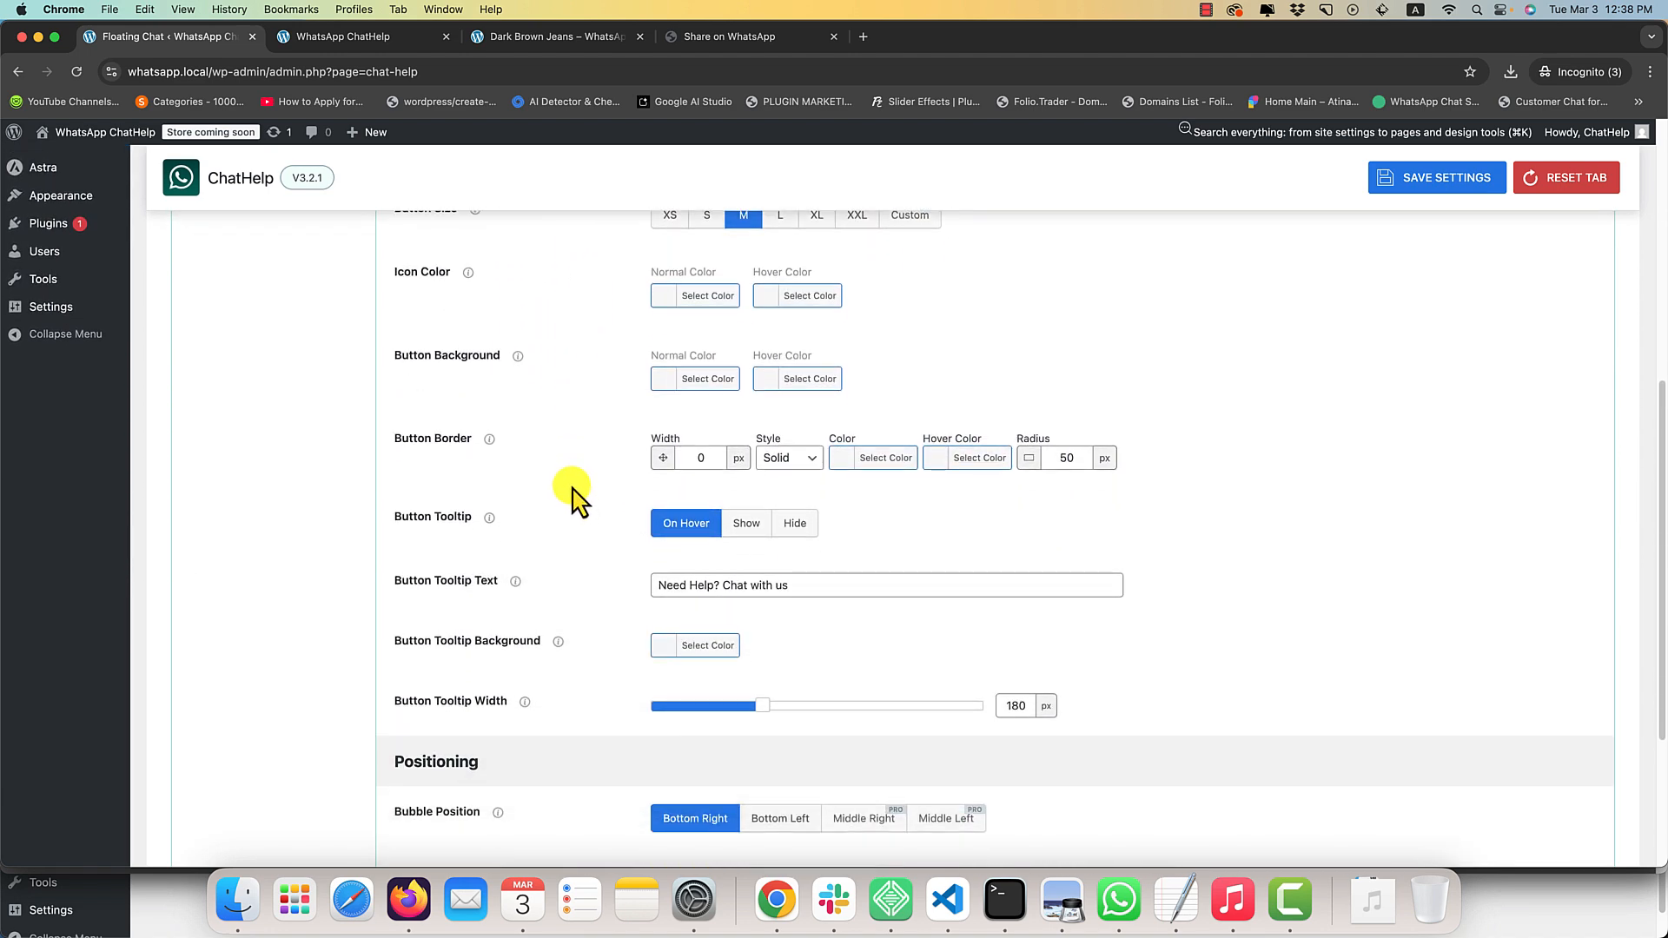
pyautogui.scroll(-2, 575, 497)
pyautogui.scroll(-2, 577, 497)
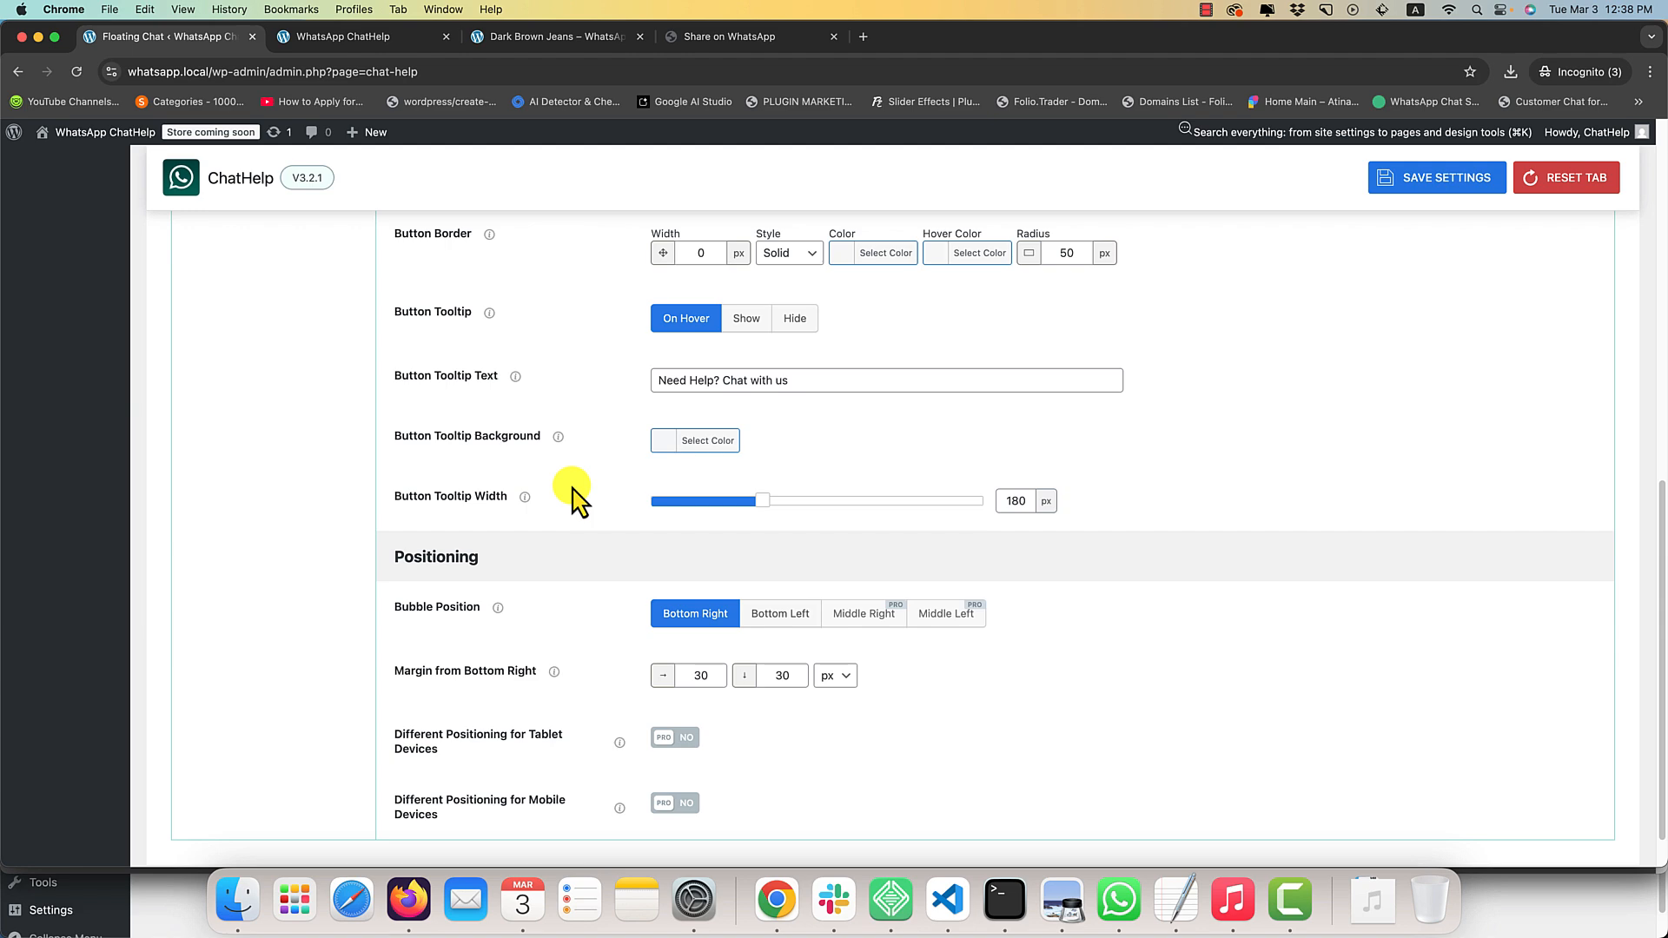
pyautogui.scroll(10, 581, 497)
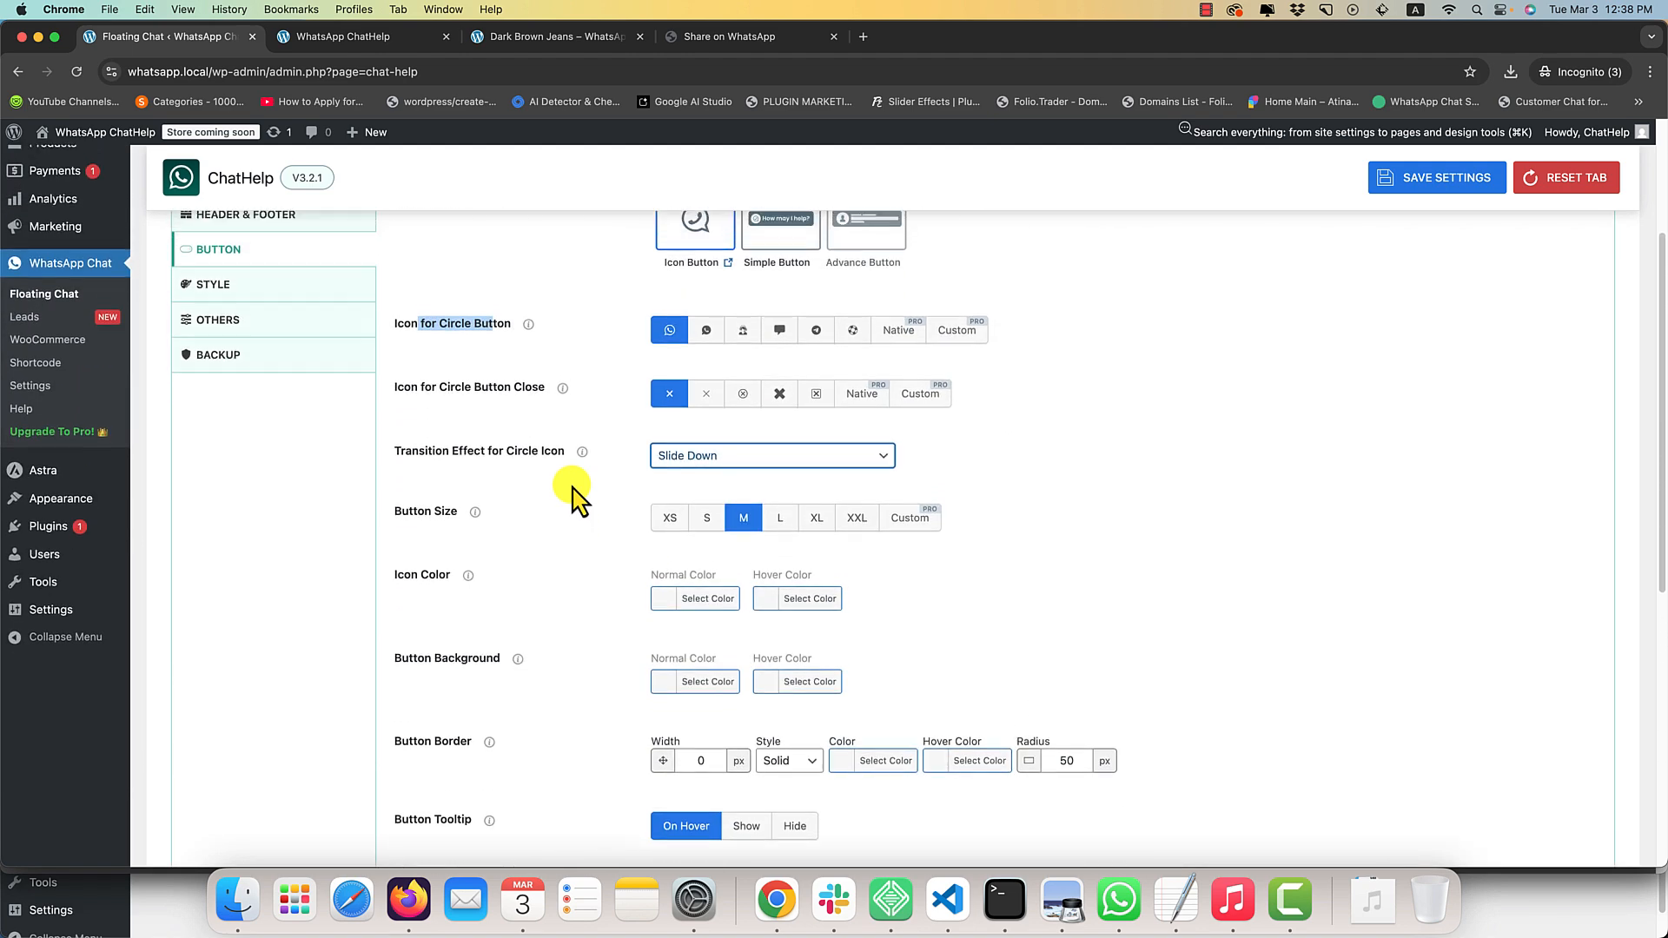
# Set the Button Size to L and the normal Button Background color to green (#81d742), and save the settings.
pyautogui.click(780, 518)
pyautogui.scroll(-2, 960, 495)
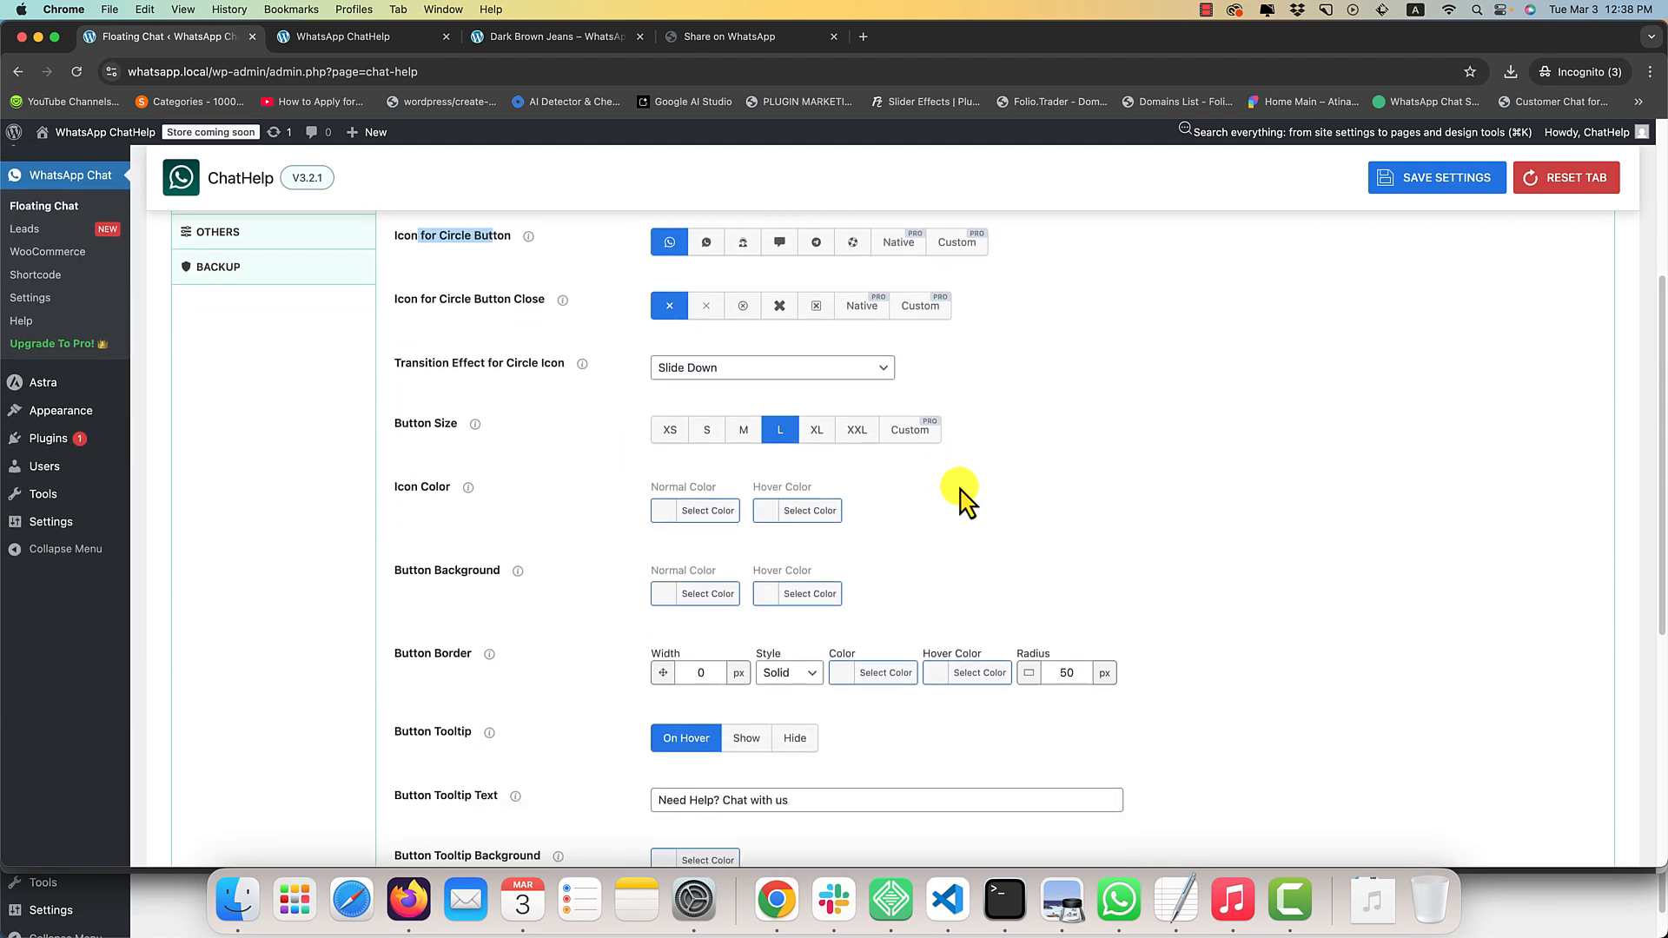
pyautogui.scroll(-2, 963, 502)
pyautogui.click(696, 506)
pyautogui.scroll(-3, 831, 543)
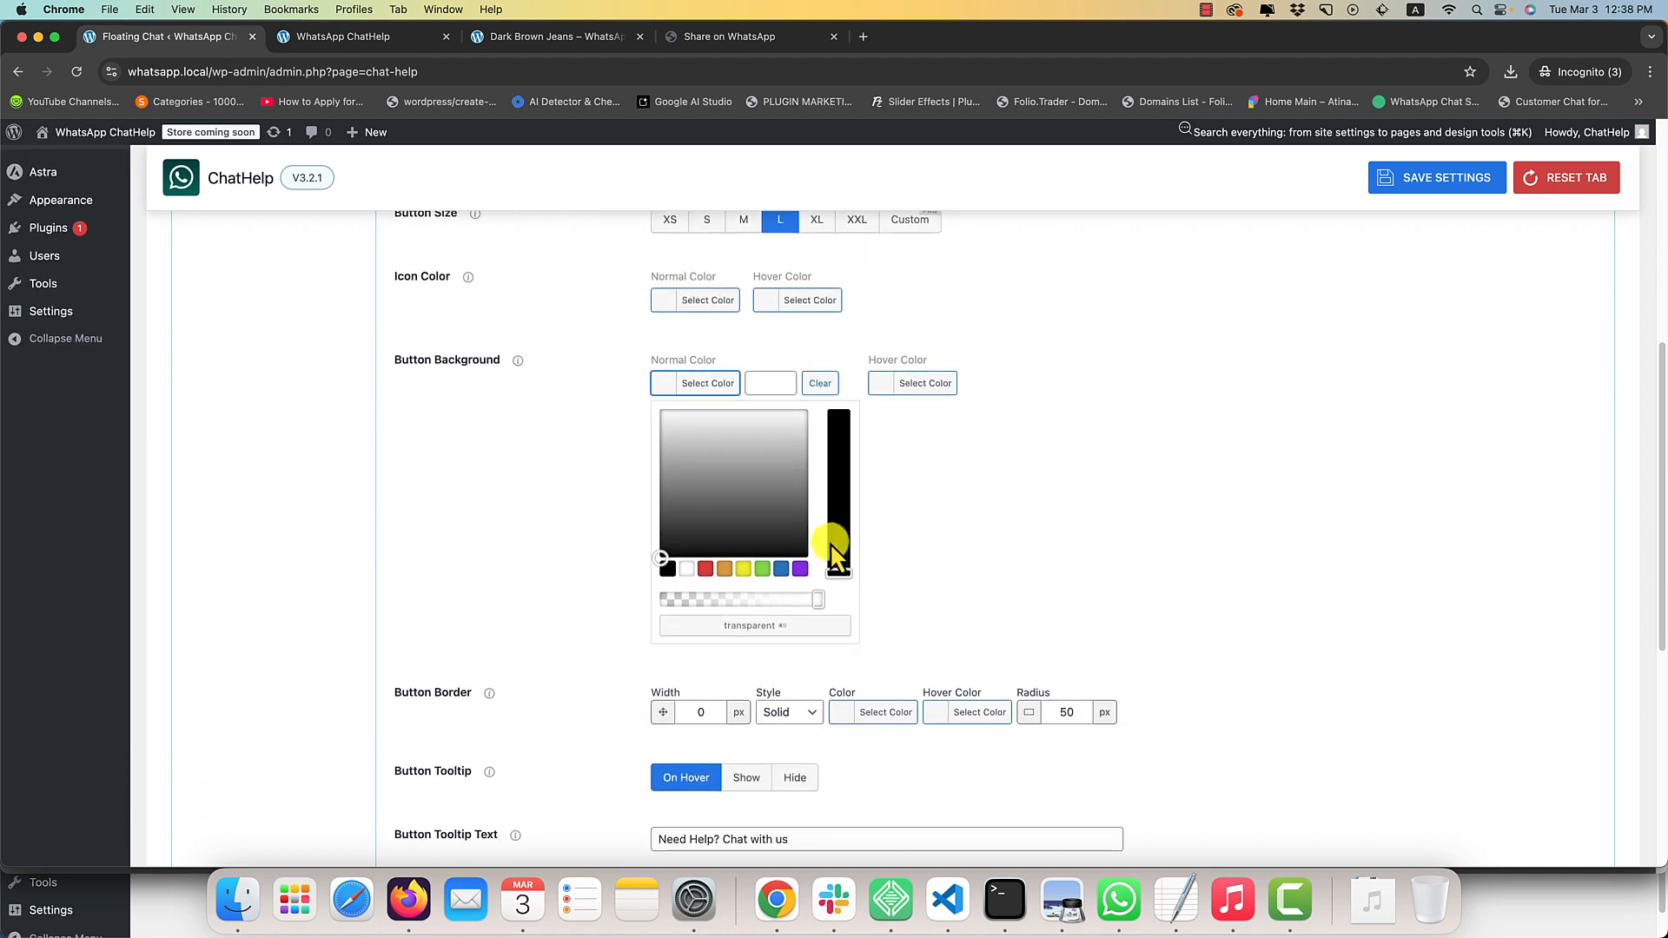
pyautogui.click(762, 568)
pyautogui.click(1143, 377)
pyautogui.press('super+s')
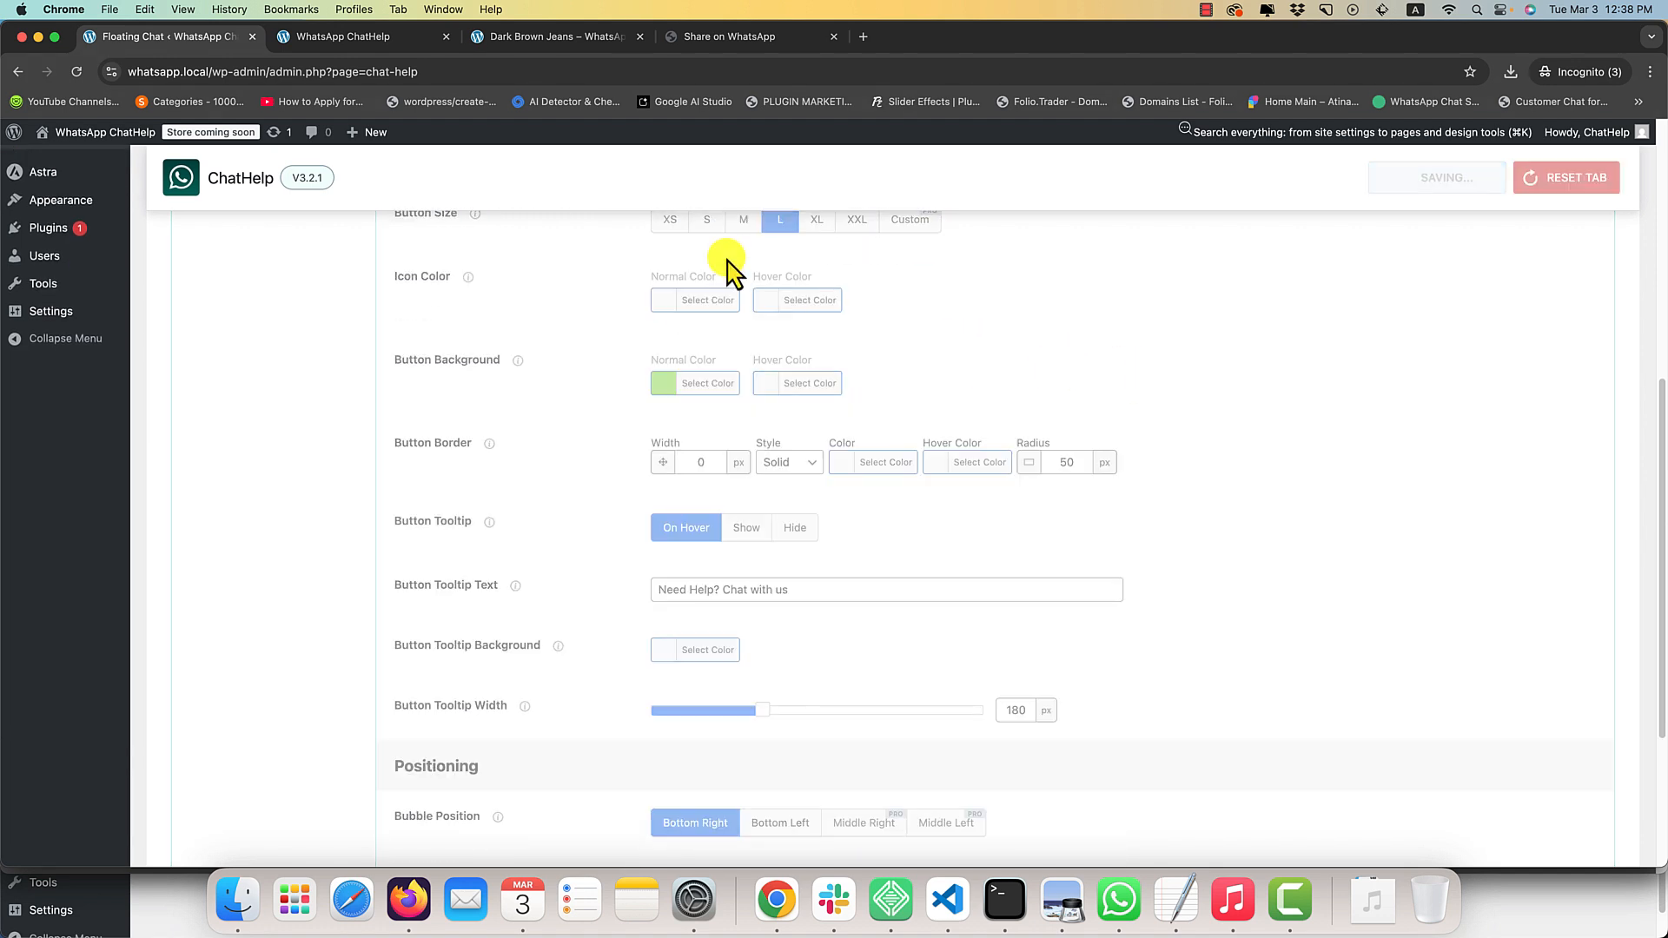
# Reload the home page and open the floating chat to check the button's size and background color.
pyautogui.click(396, 37)
pyautogui.press('super+r')
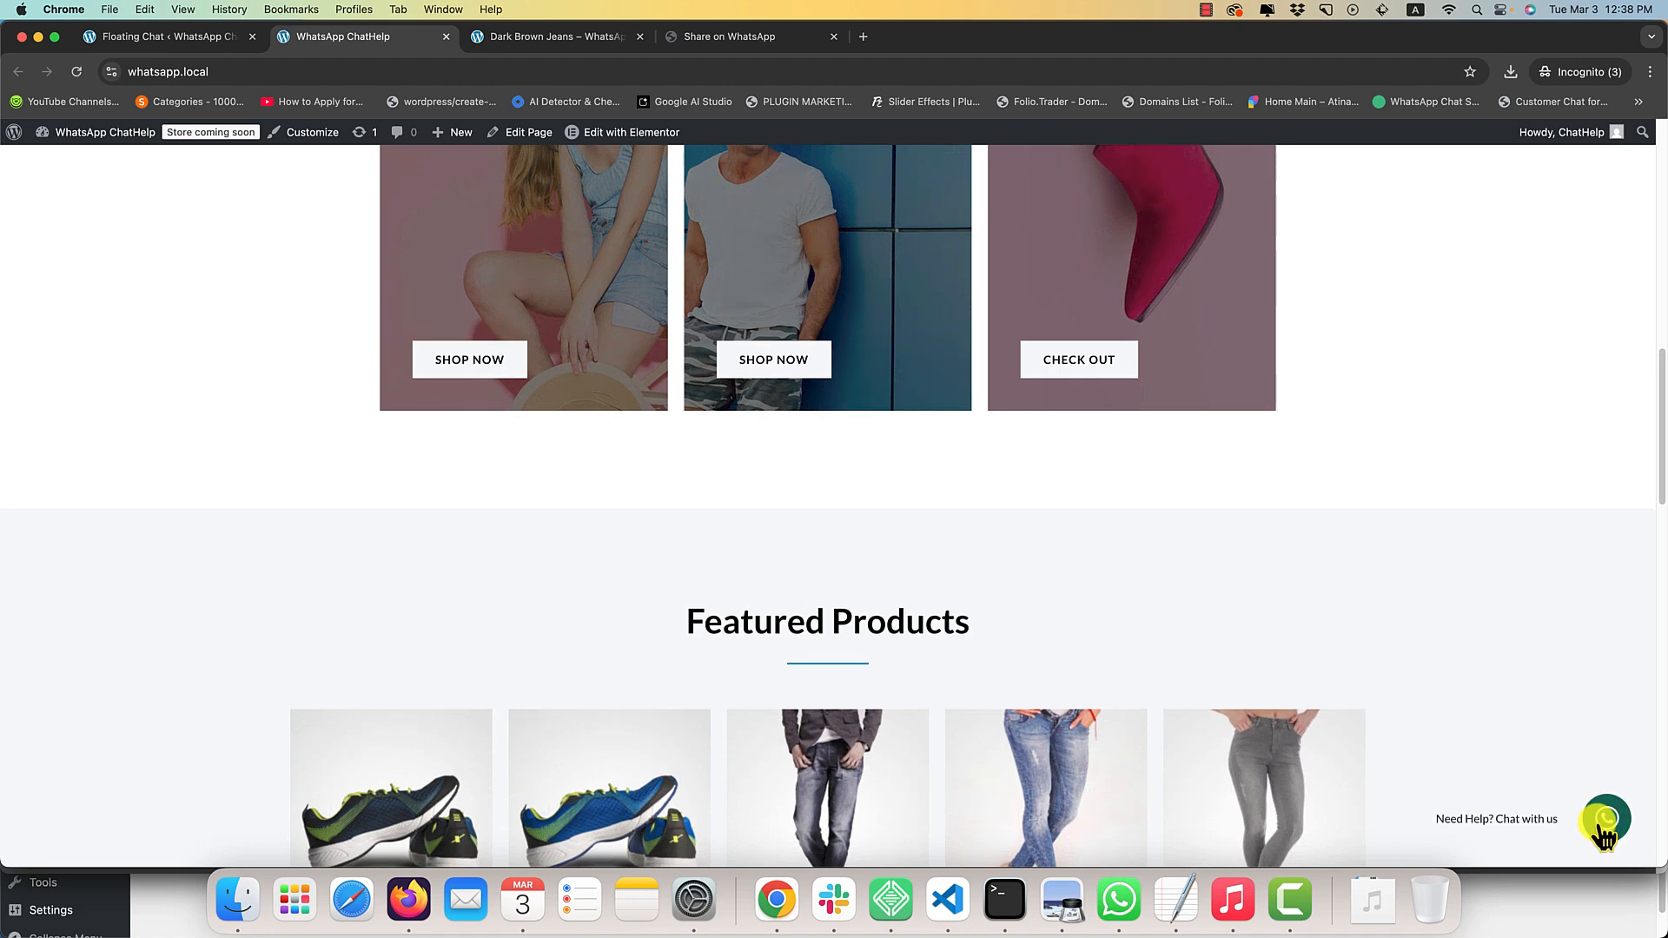
pyautogui.click(1605, 817)
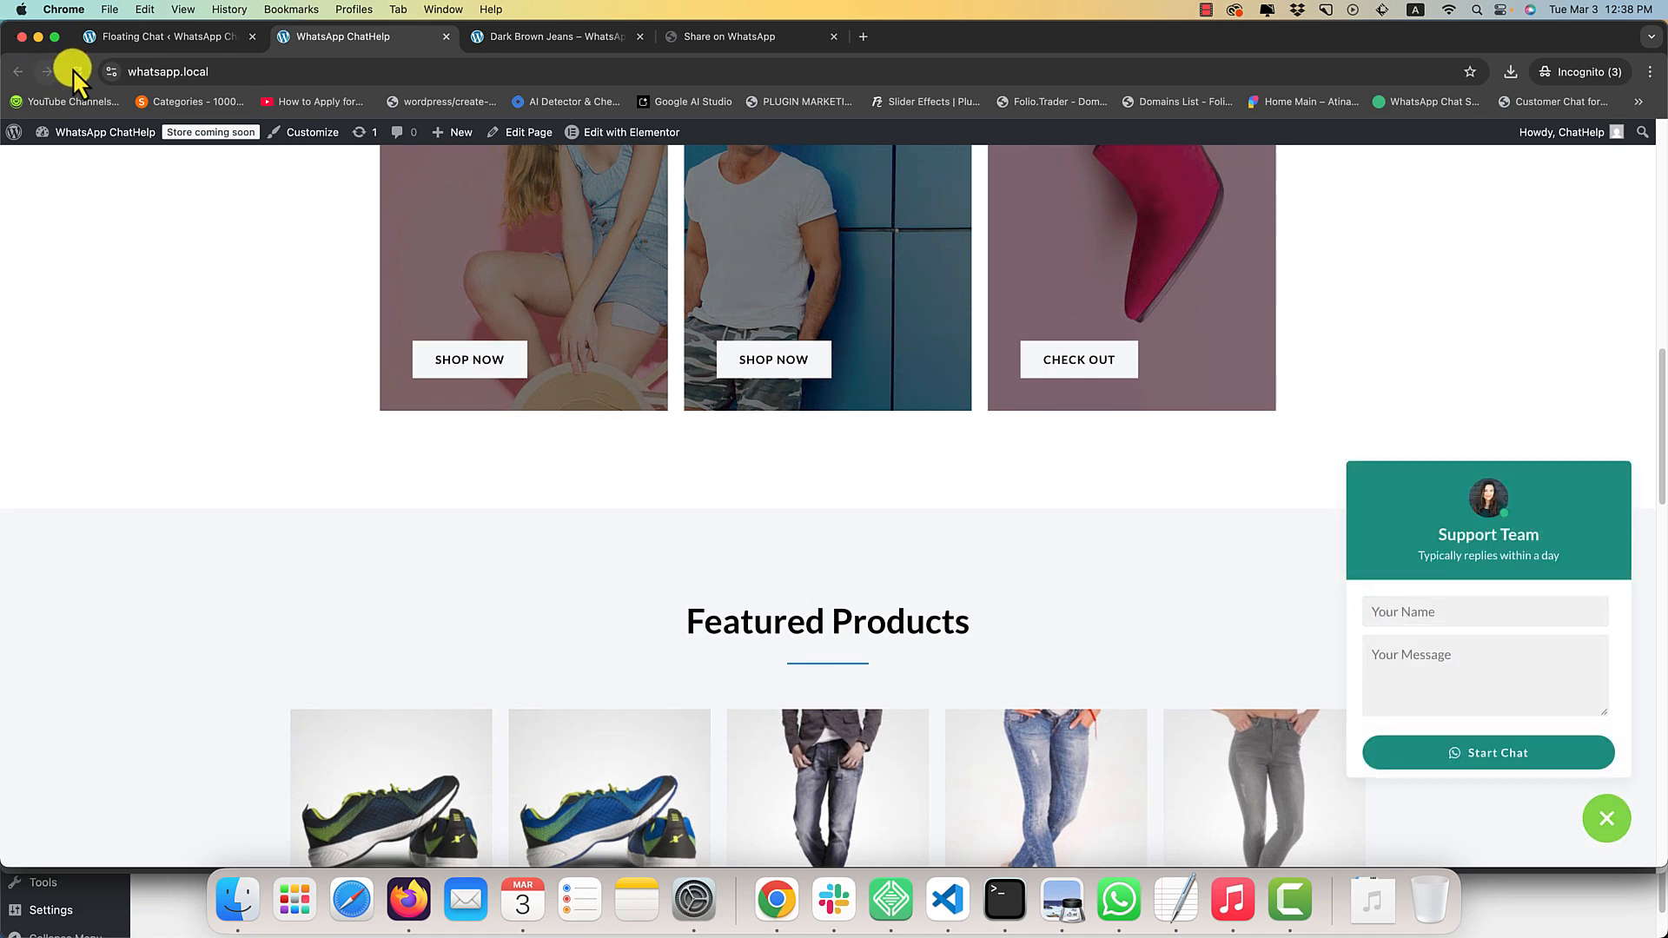
# Set the Button Tooltip to Show in the floating chat settings, save, and reload the home page to check it.
pyautogui.click(139, 37)
pyautogui.scroll(-2, 316, 440)
pyautogui.moveTo(515, 449)
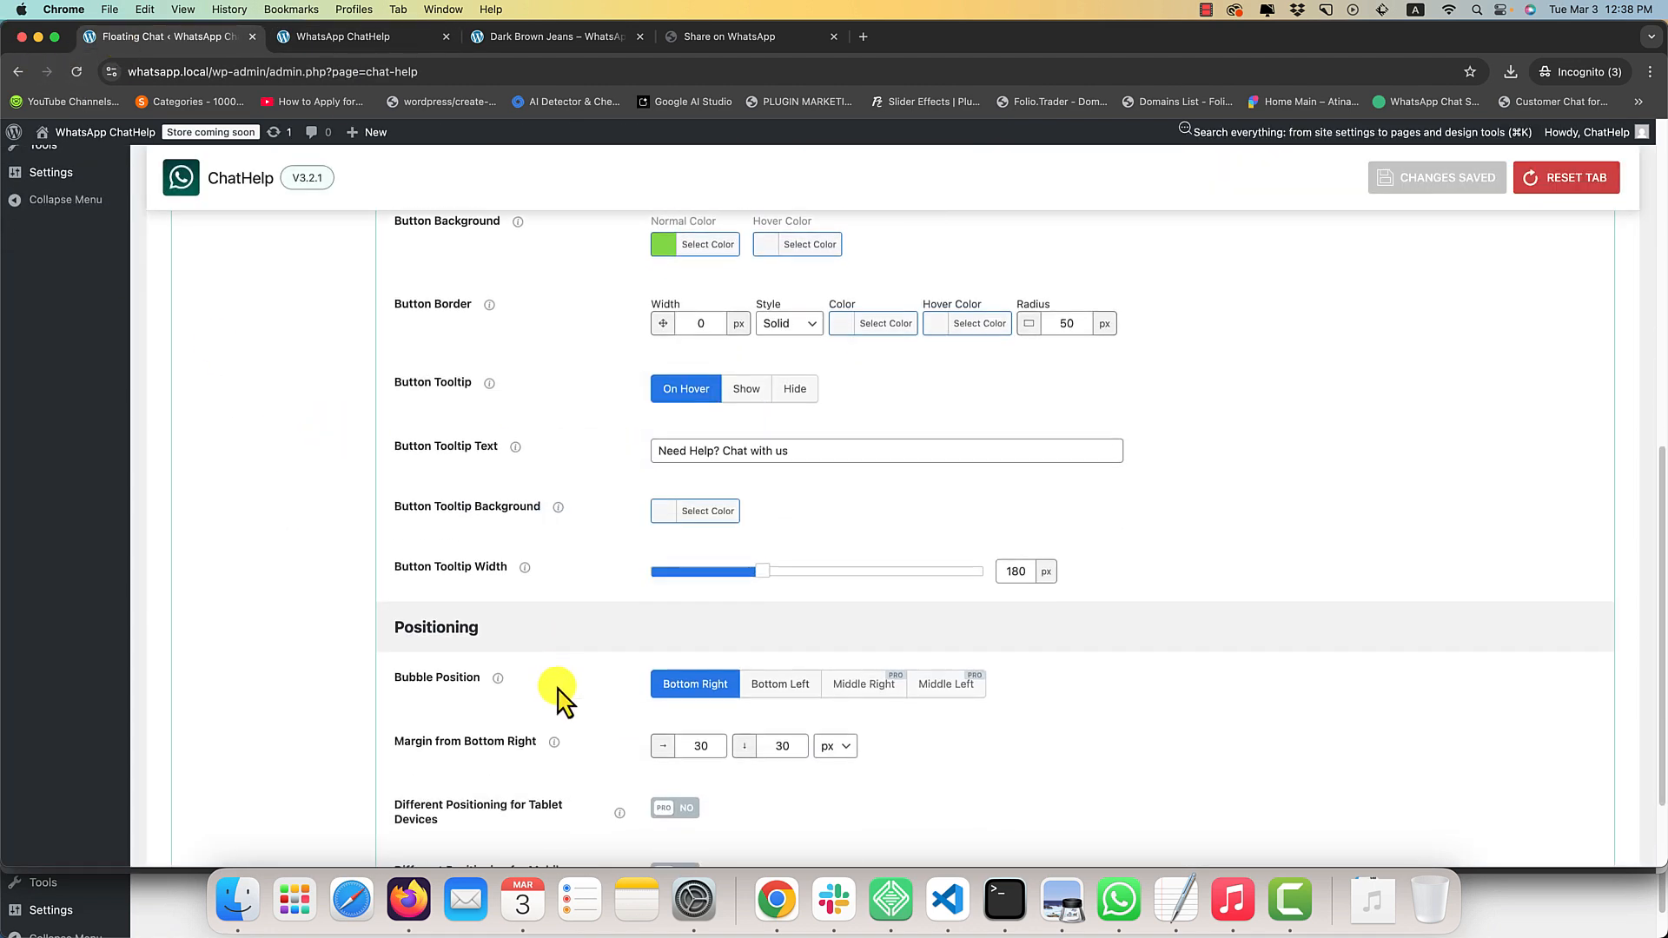
pyautogui.scroll(-2, 569, 609)
pyautogui.scroll(1, 746, 424)
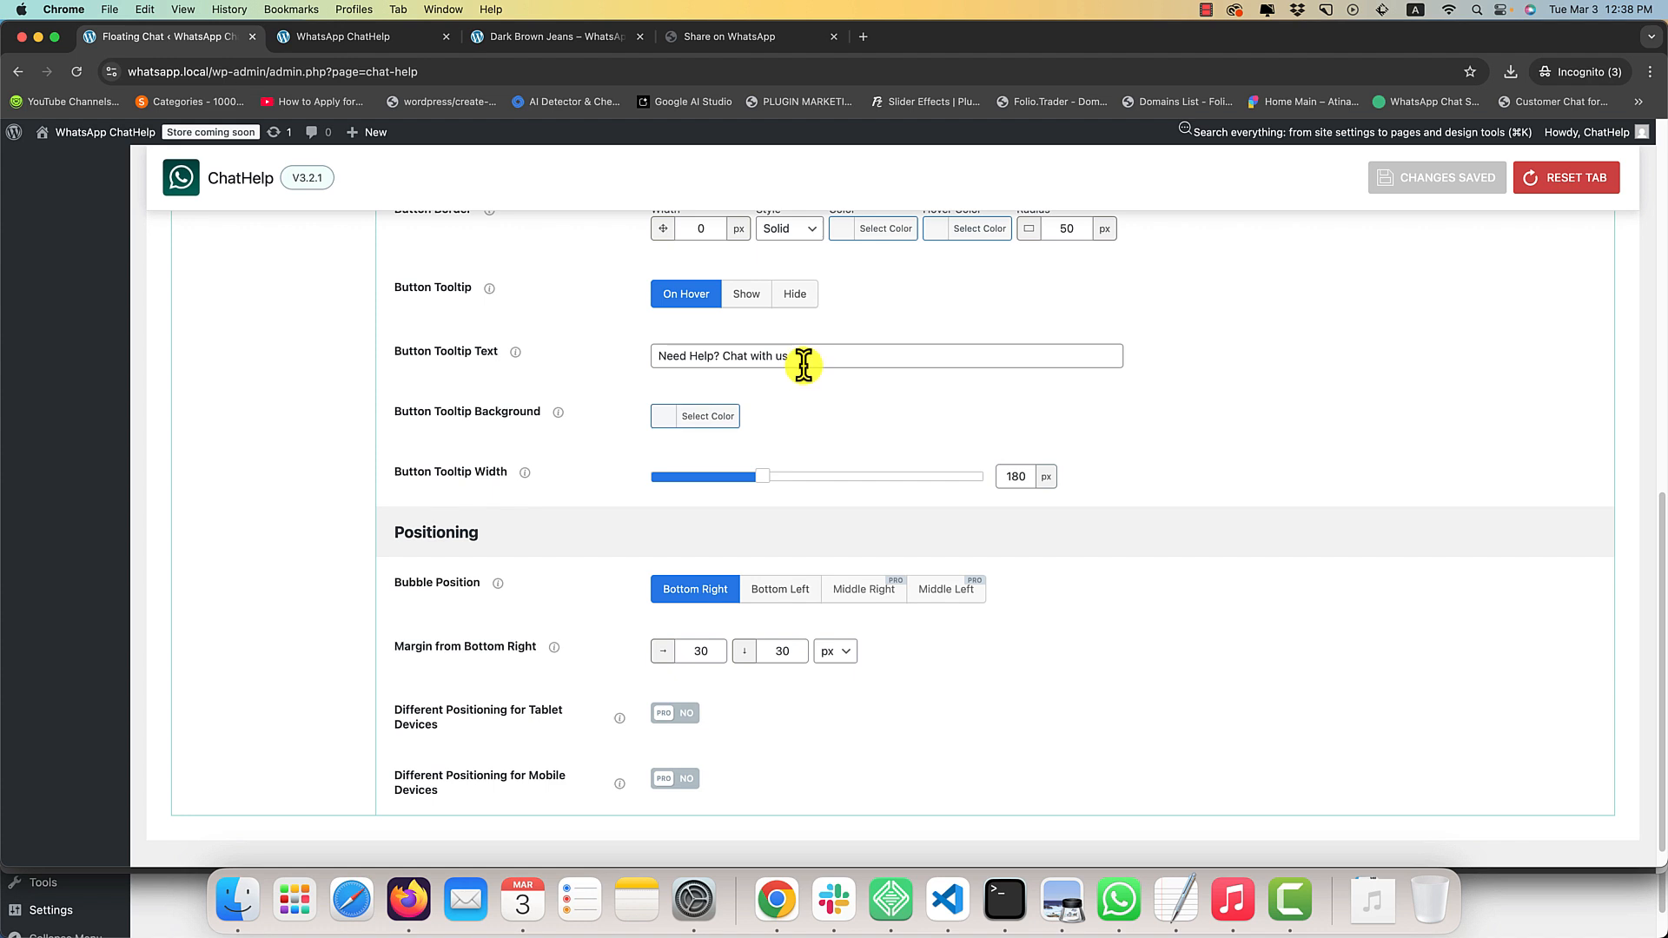
pyautogui.moveTo(803, 365); pyautogui.dragTo(635, 360)
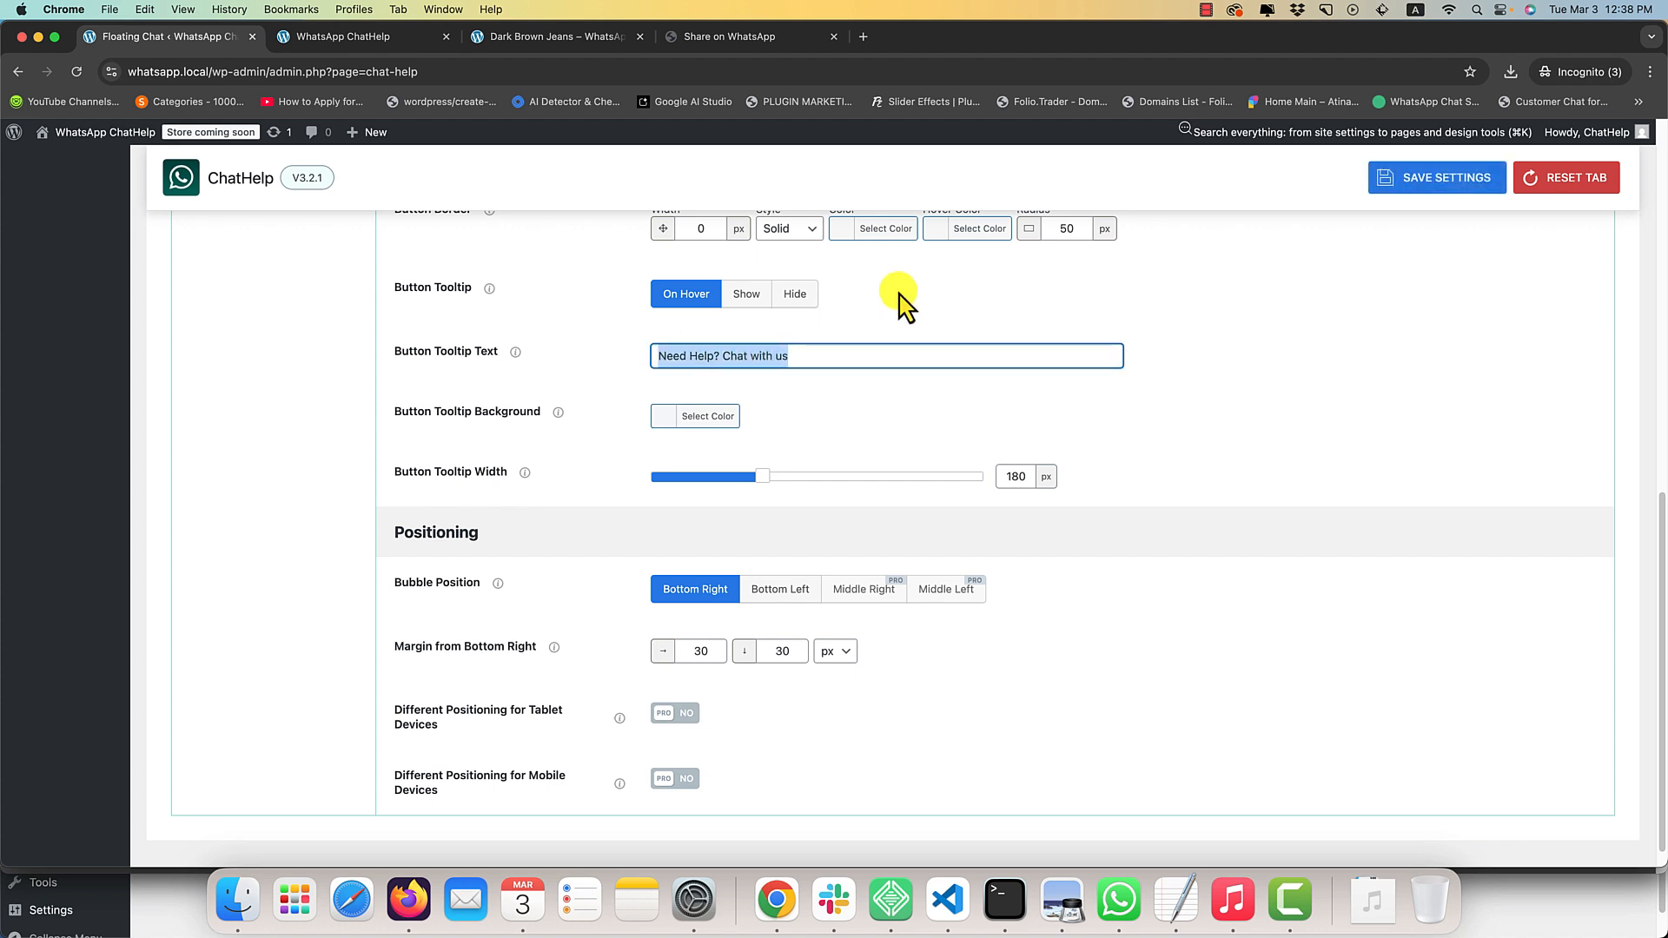
pyautogui.click(745, 293)
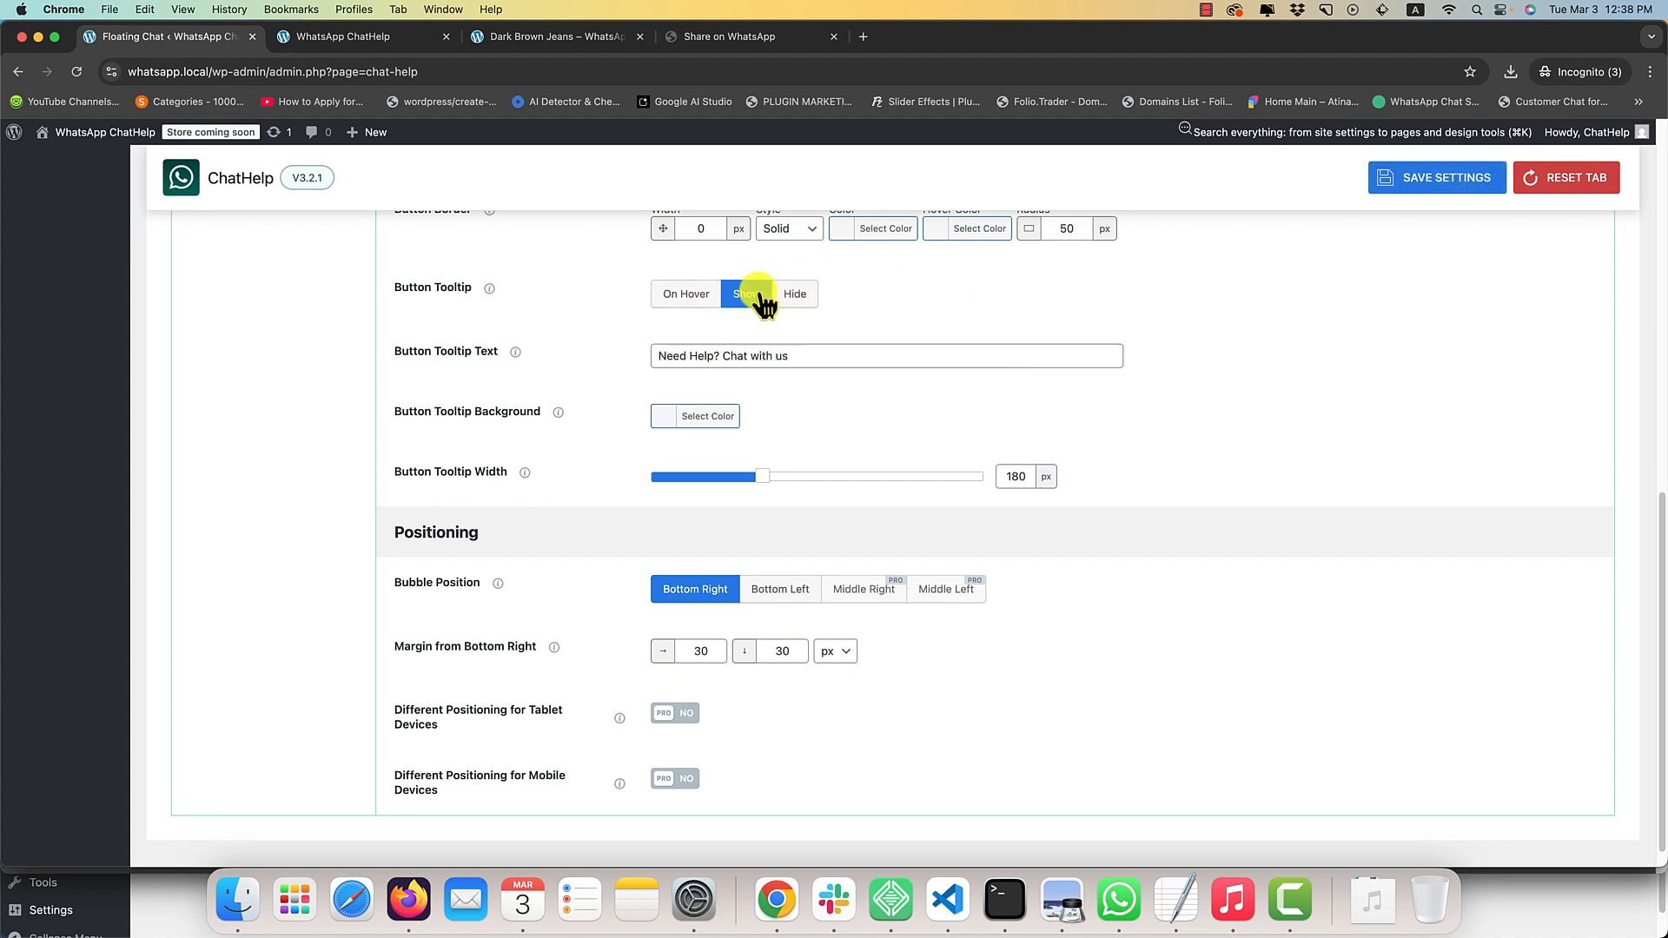
pyautogui.click(355, 35)
pyautogui.press('super+r')
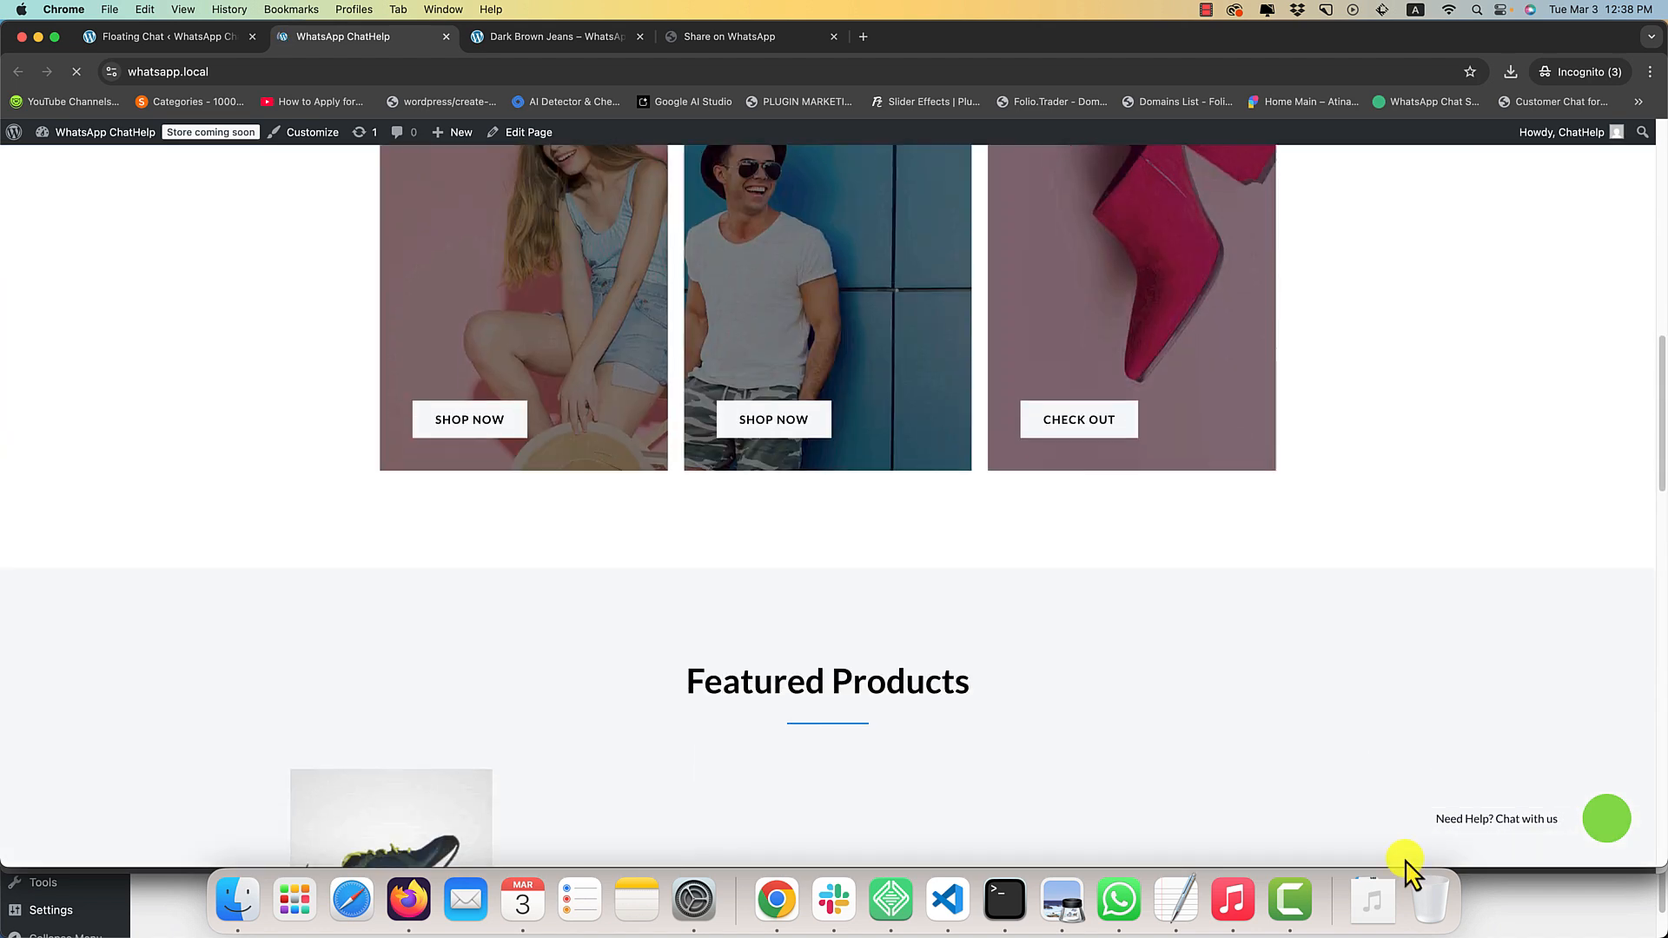
# Change the Floating Button Style to Simple Button in the floating chat settings and examine its main label.
pyautogui.click(188, 38)
pyautogui.scroll(-1, 355, 527)
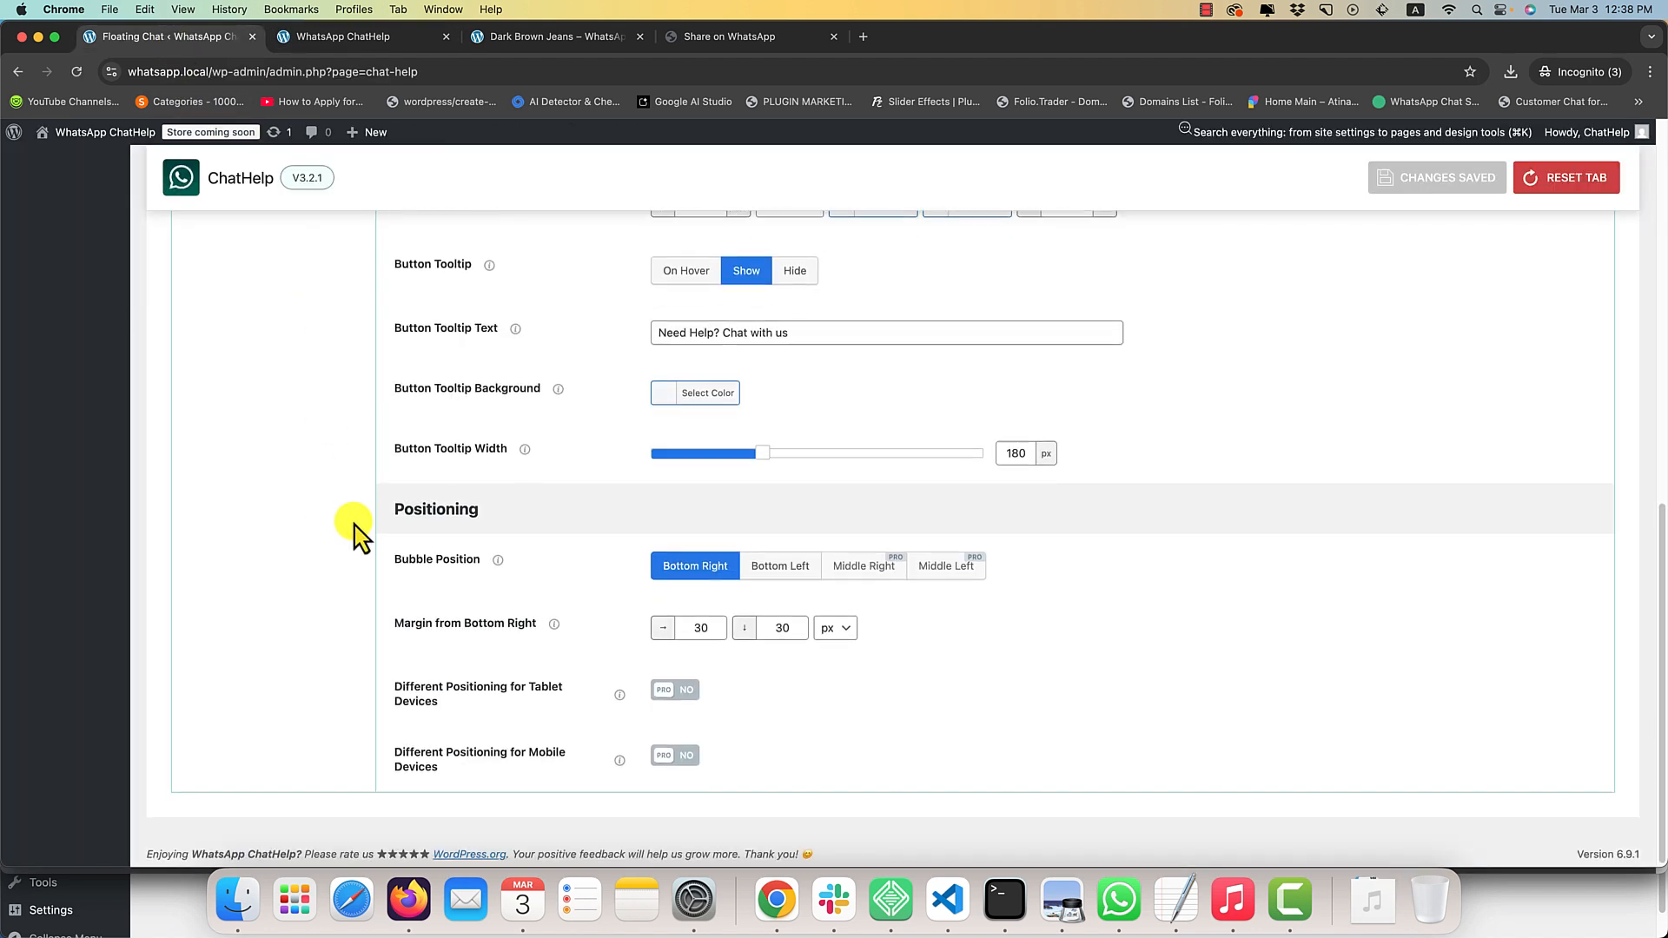
pyautogui.scroll(4, 384, 497)
pyautogui.scroll(3, 388, 508)
pyautogui.click(778, 265)
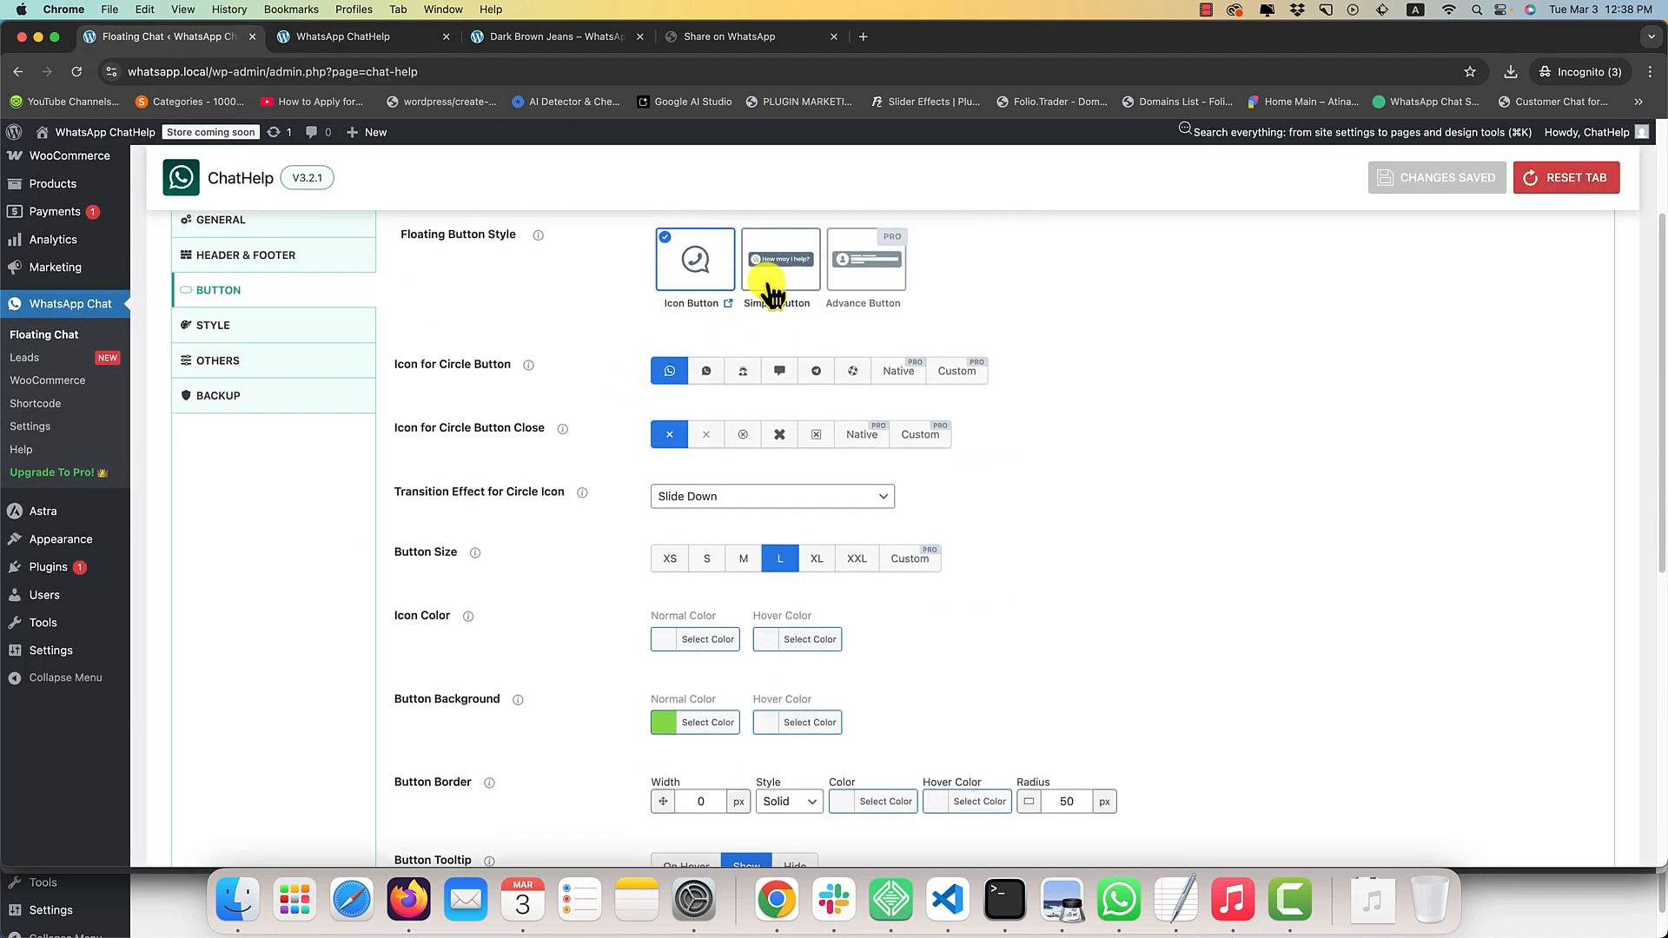
pyautogui.moveTo(848, 368); pyautogui.dragTo(638, 369)
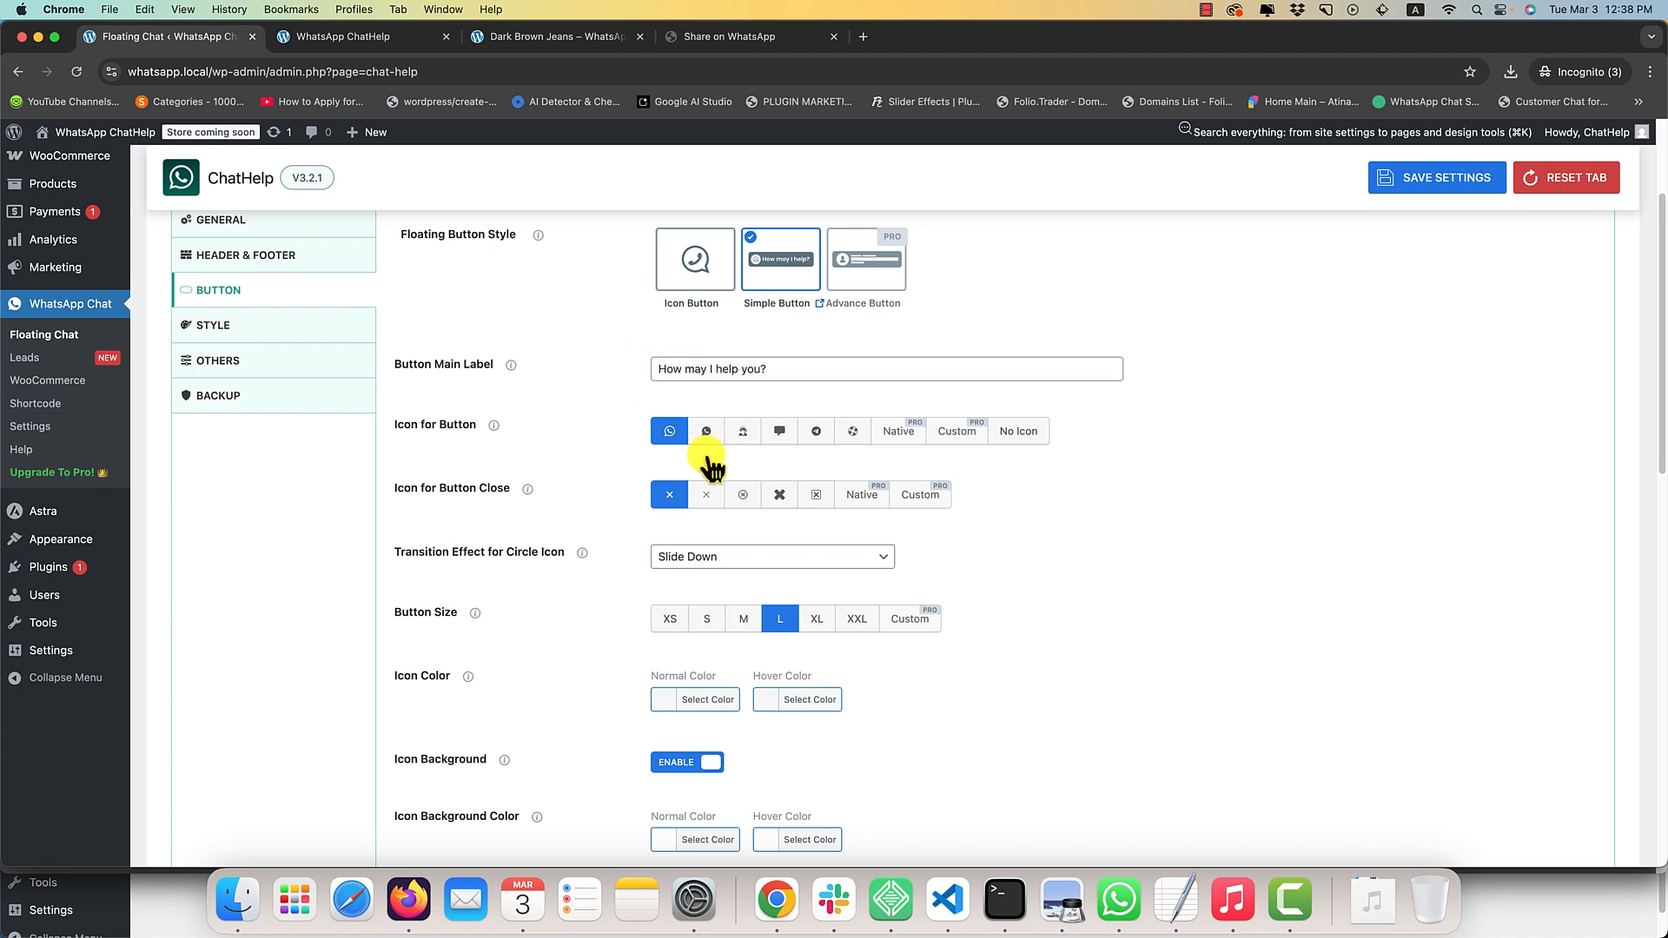
# Clear the normal Button Background color of the simple button and save the settings.
pyautogui.scroll(-4, 651, 533)
pyautogui.scroll(-1, 591, 673)
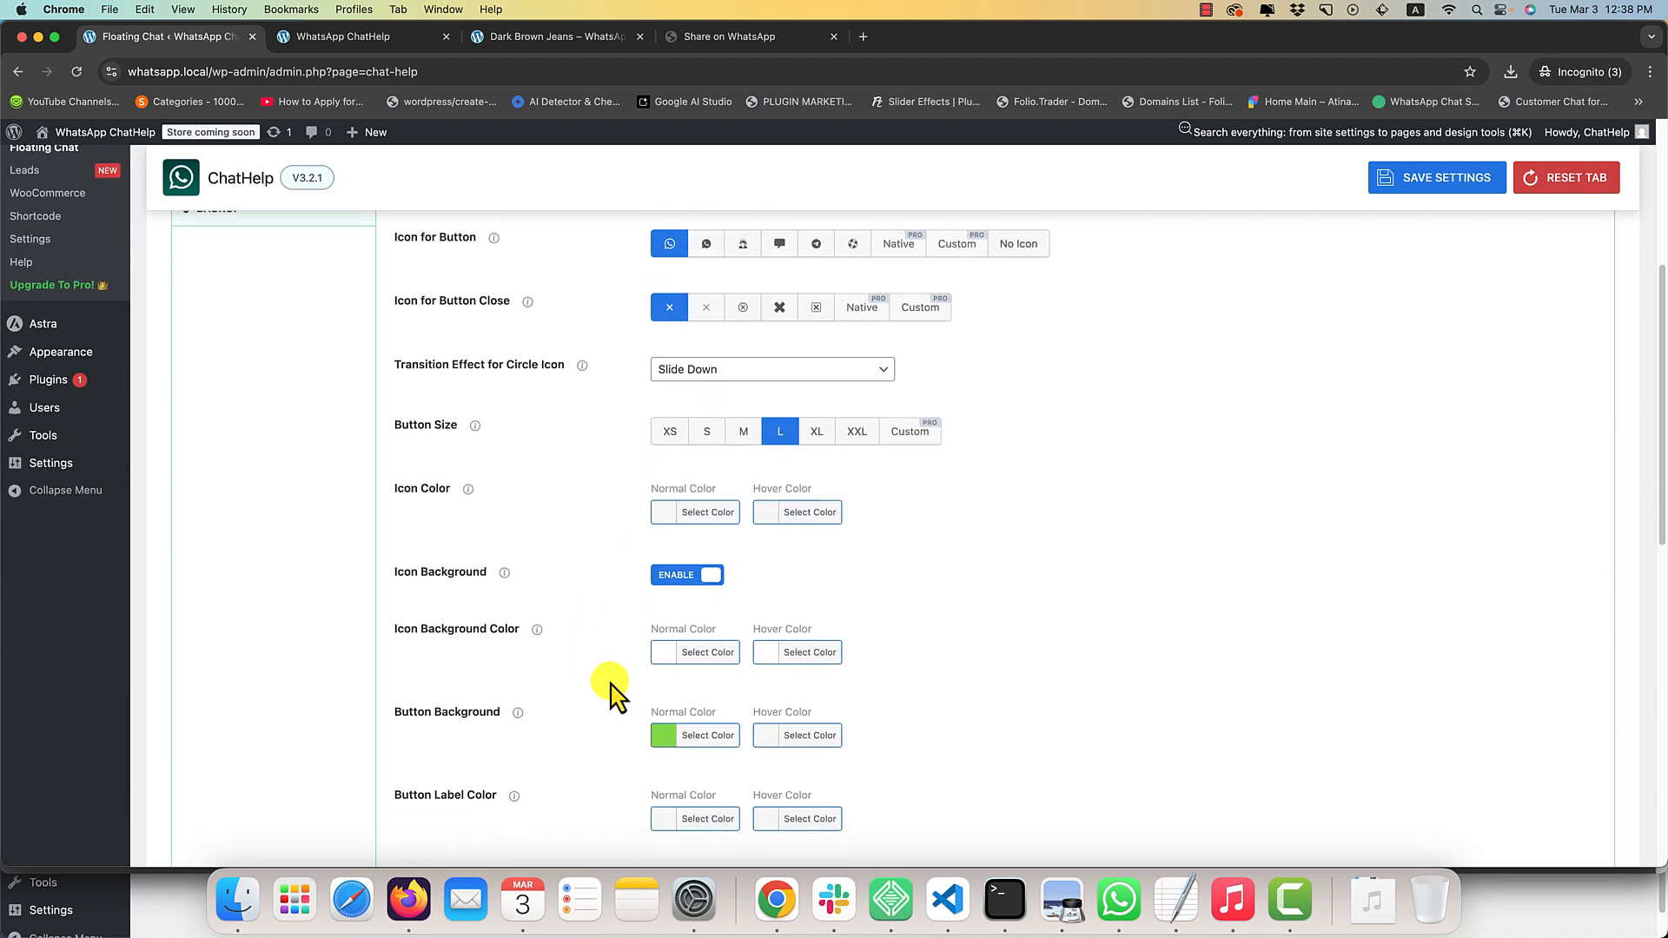
pyautogui.click(730, 757)
pyautogui.scroll(-5, 884, 749)
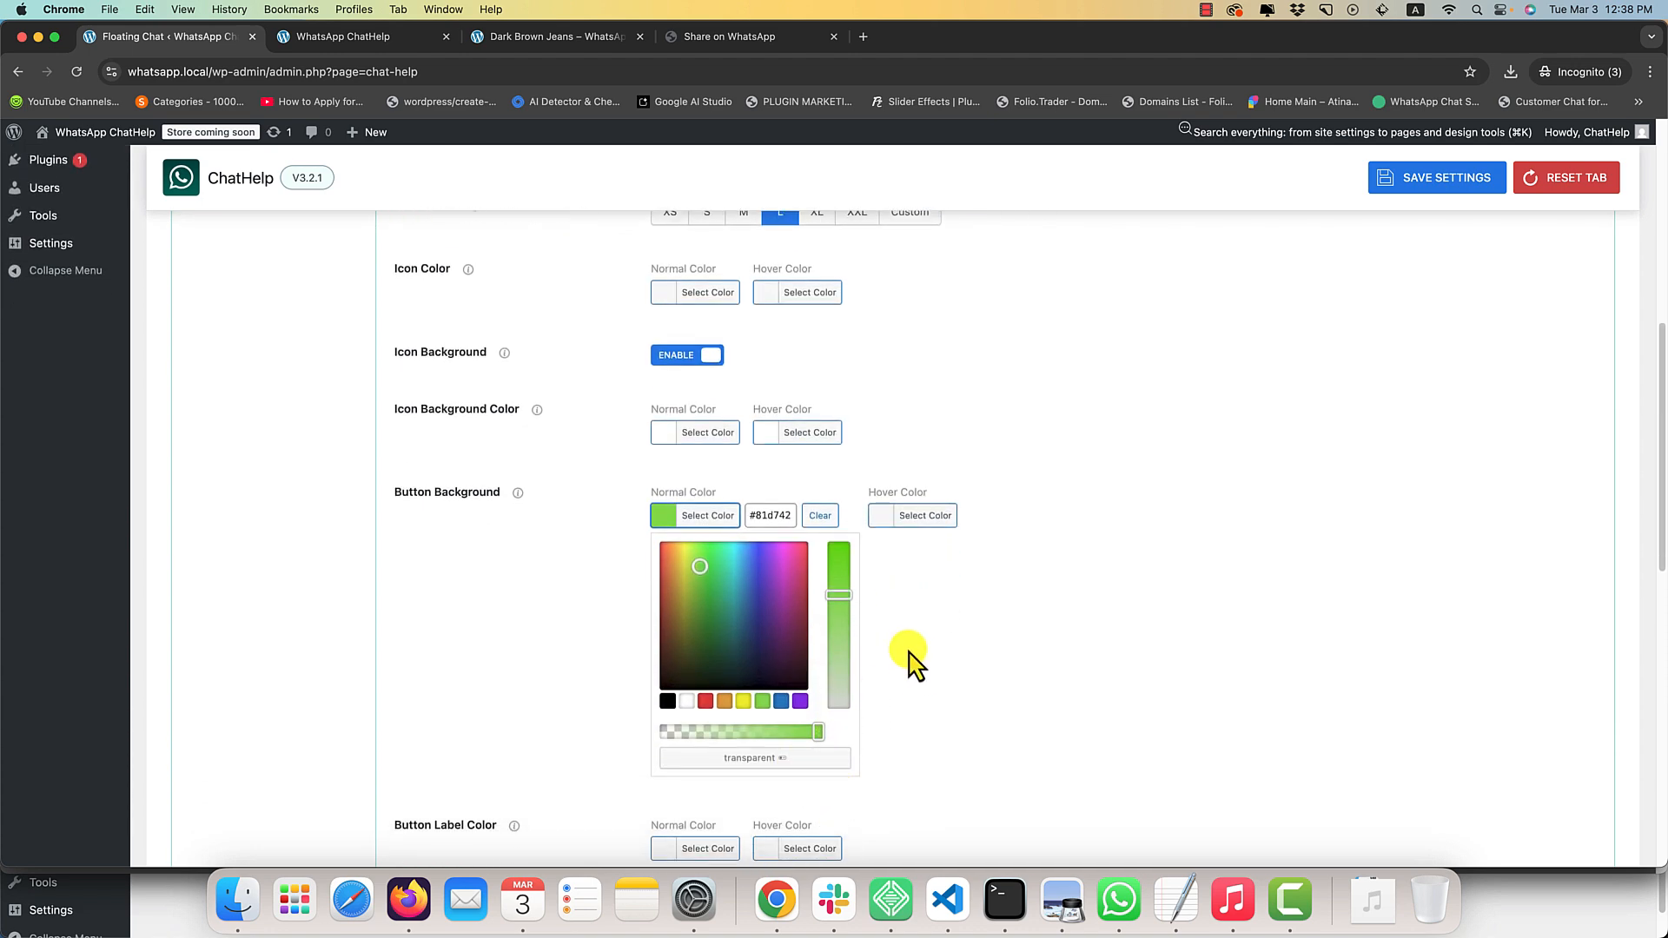
pyautogui.click(821, 522)
pyautogui.click(987, 425)
pyautogui.scroll(7, 984, 428)
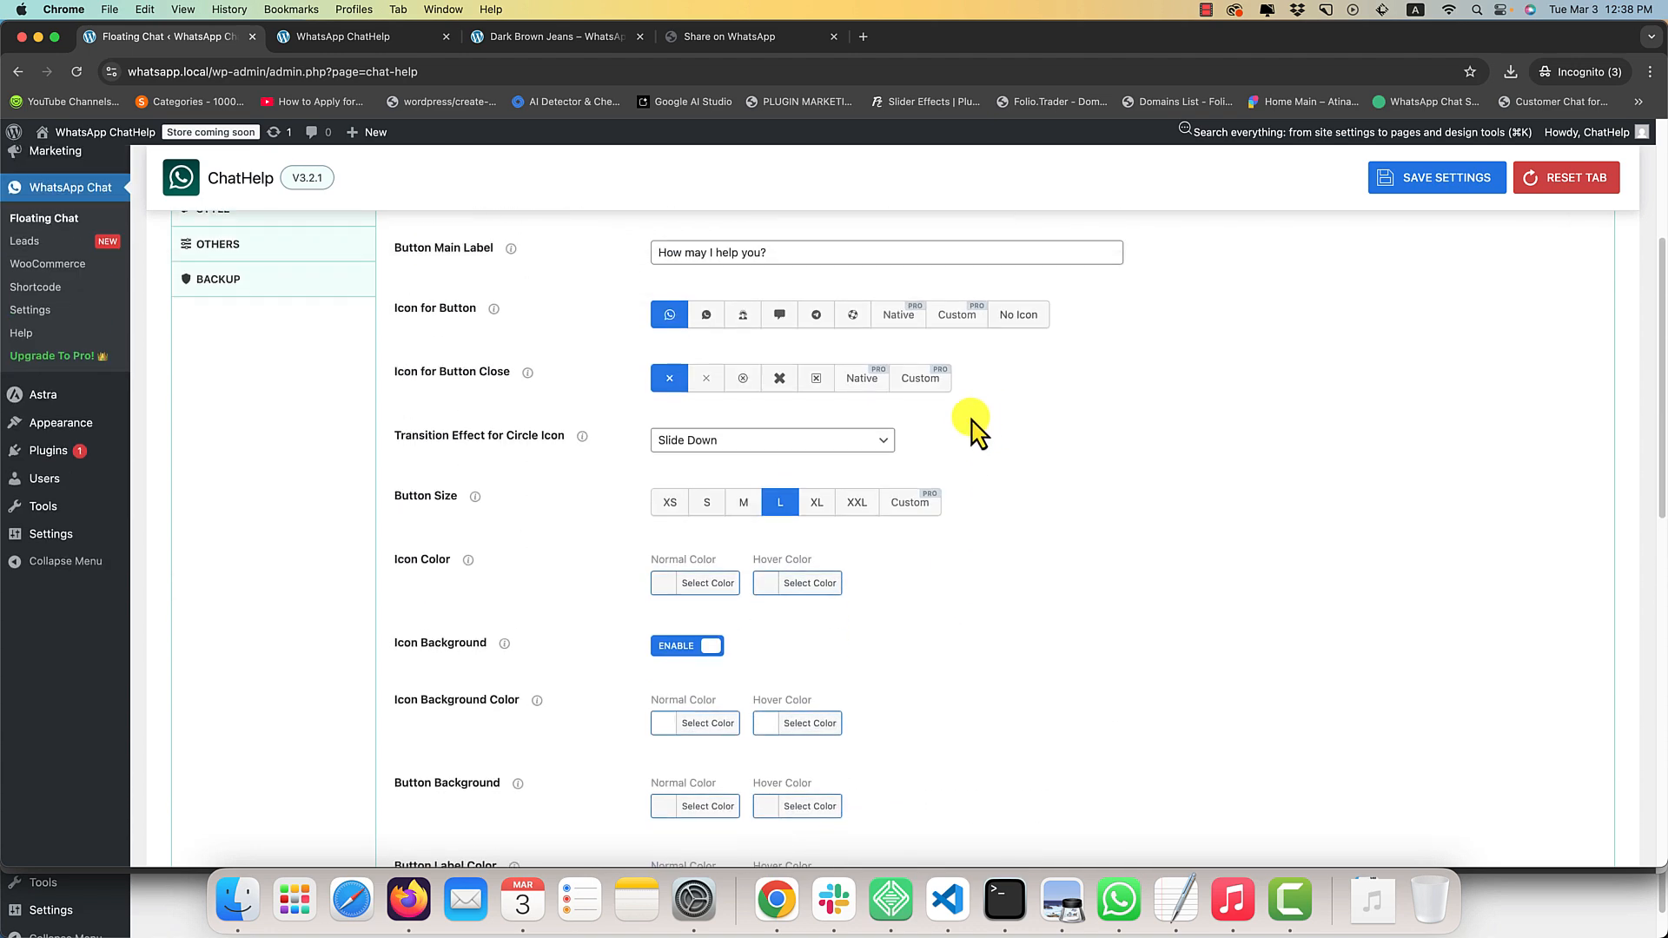
pyautogui.scroll(3, 745, 500)
pyautogui.moveTo(793, 388); pyautogui.dragTo(649, 392)
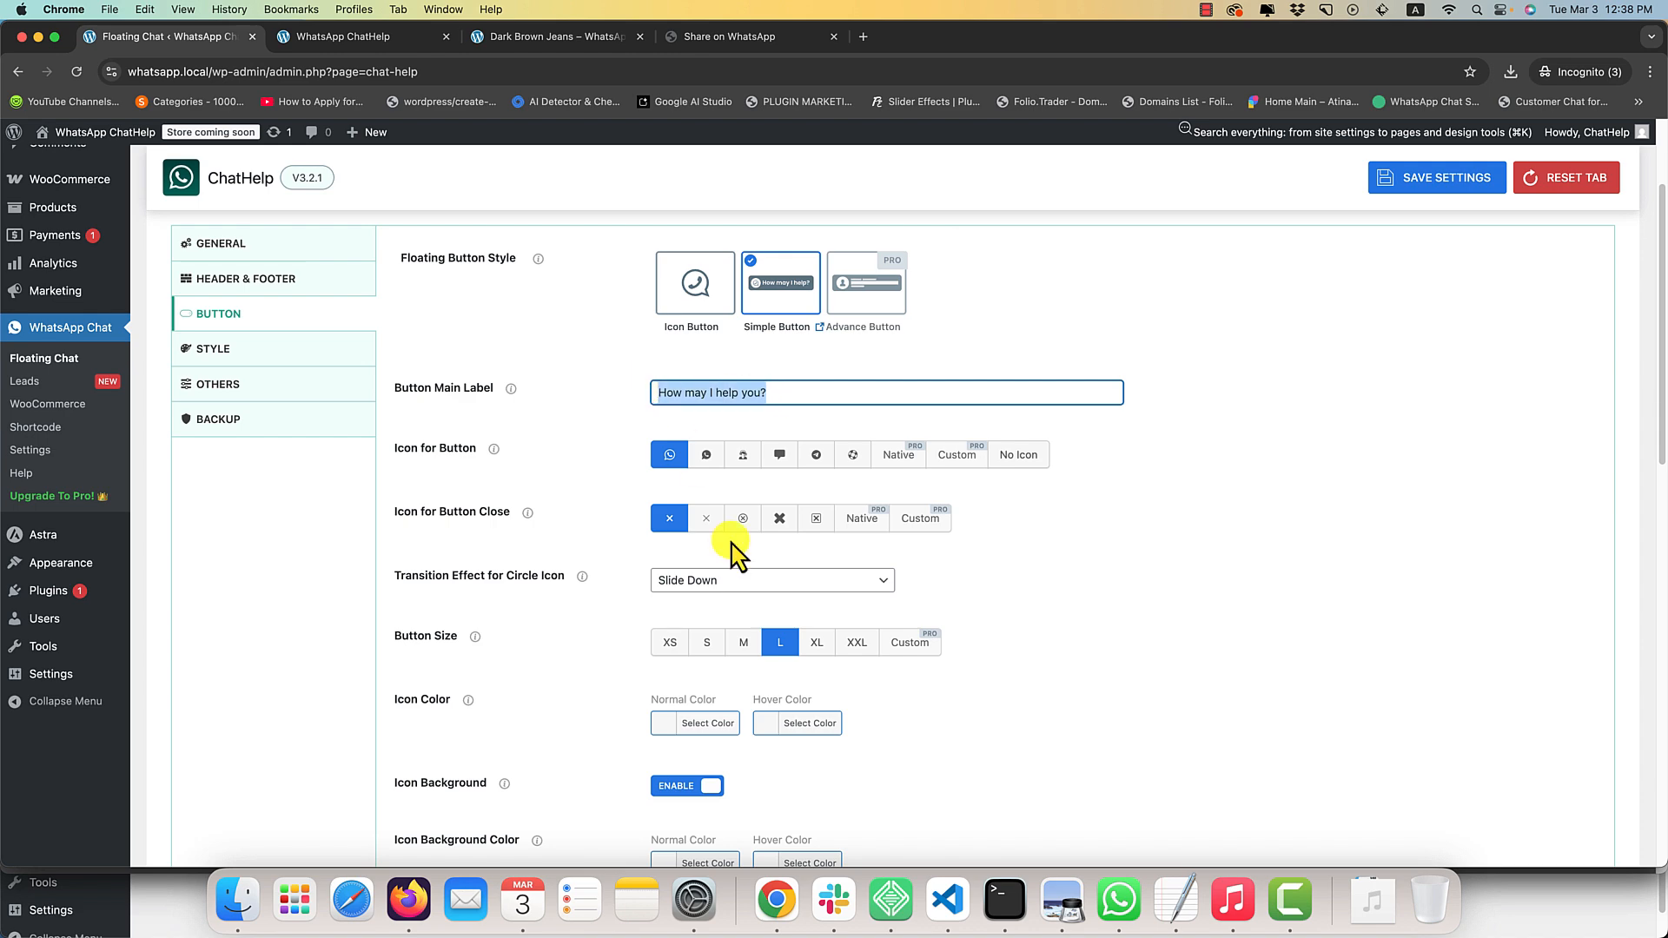
pyautogui.press('super+s')
# Check the Simple Button style on the home page by opening and closing the chat box with it.
pyautogui.click(352, 38)
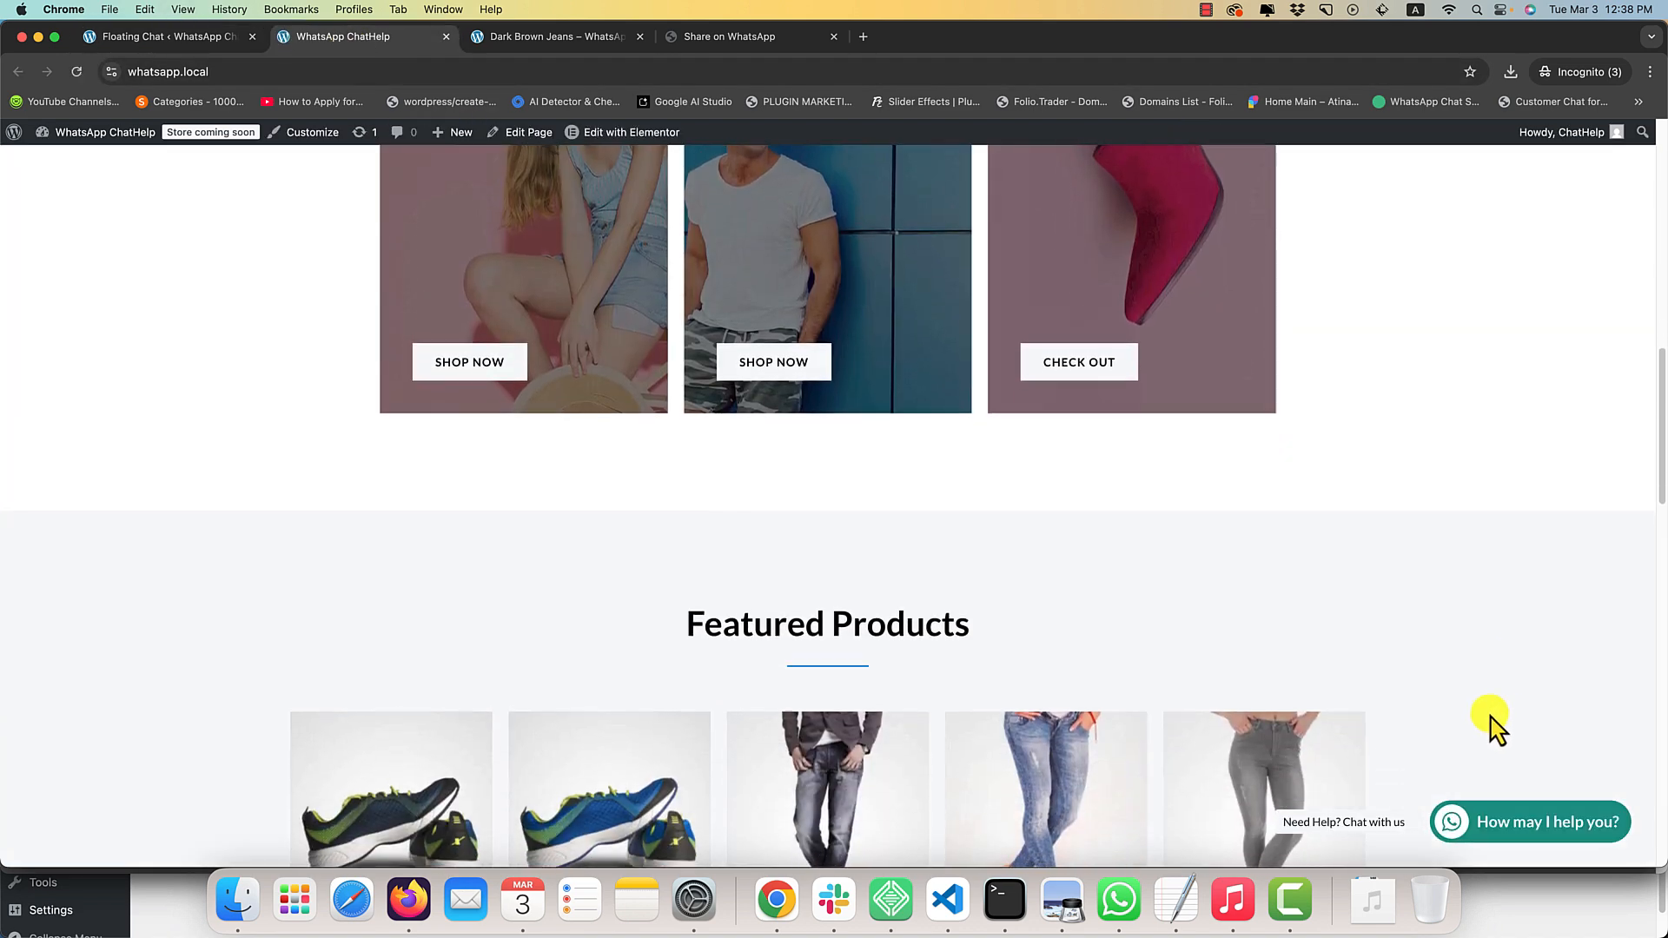
pyautogui.click(1503, 823)
pyautogui.click(1531, 833)
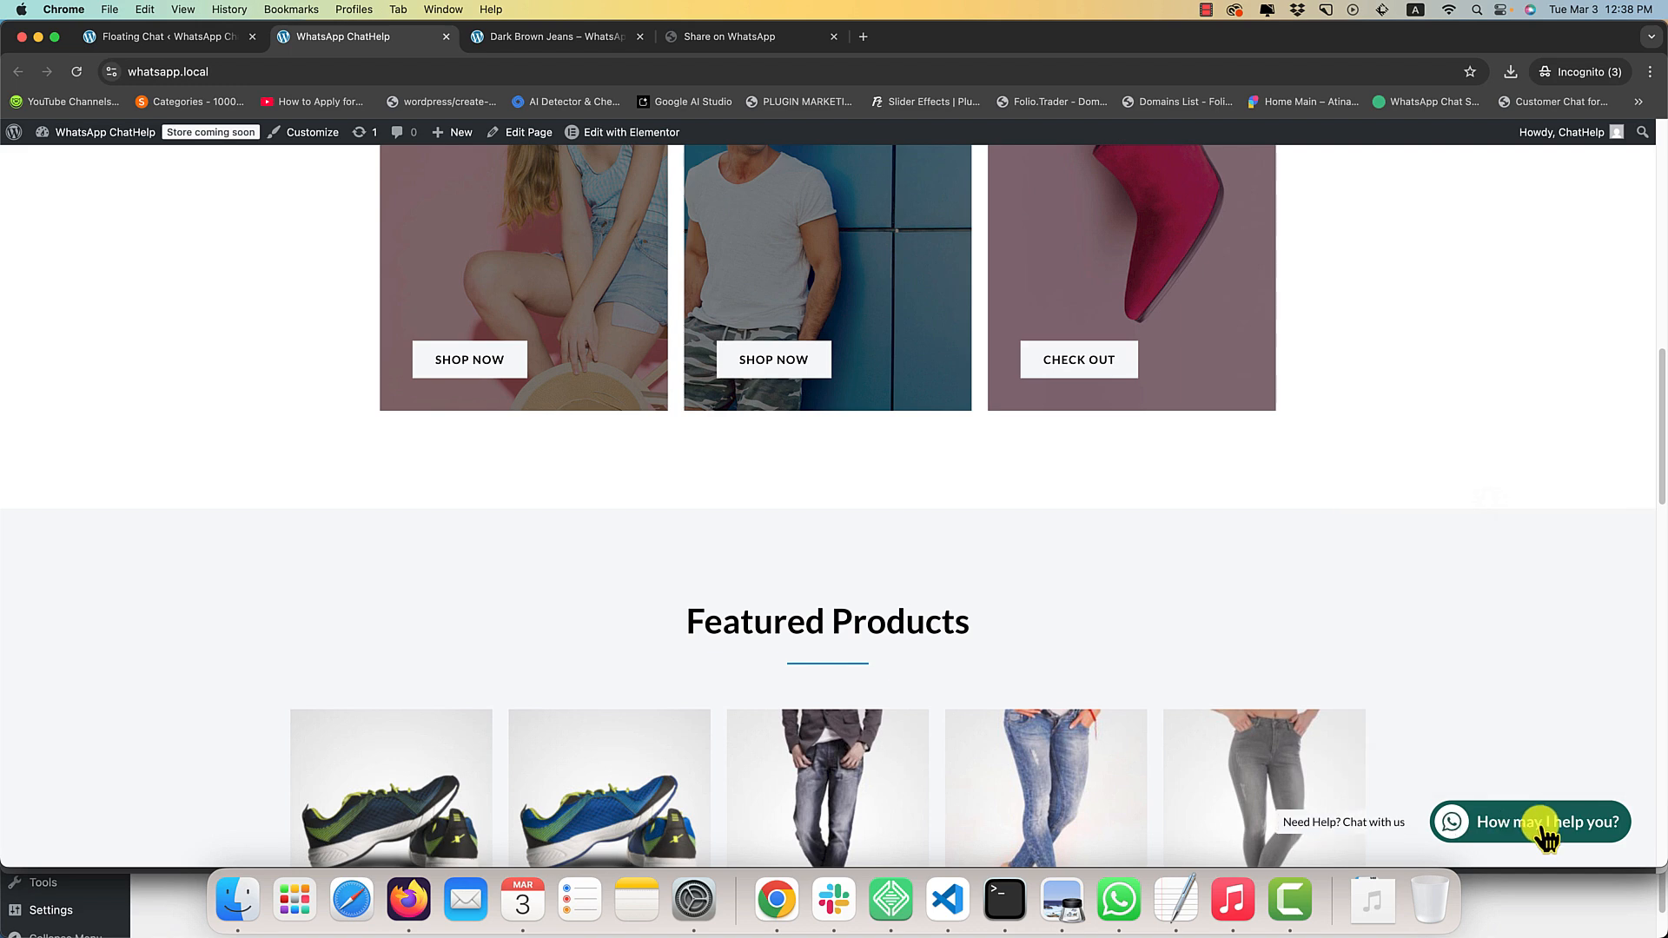
pyautogui.click(1546, 837)
pyautogui.click(1508, 832)
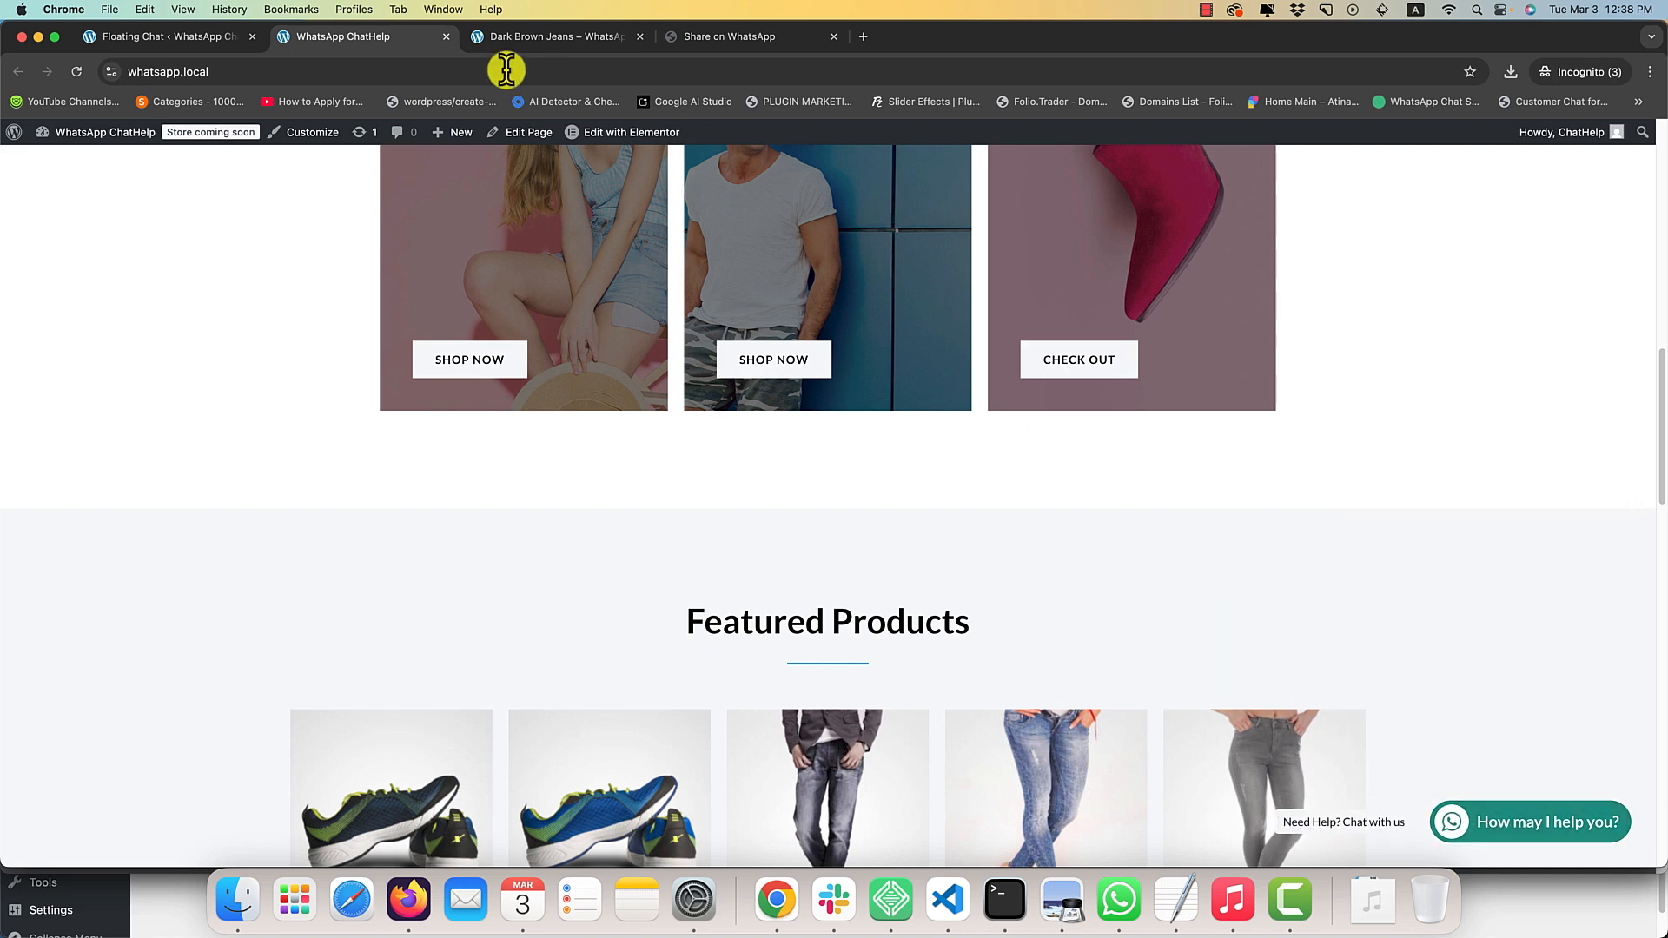
# Set the Button Tooltip to On Hover in the floating chat button settings.
pyautogui.click(234, 33)
pyautogui.scroll(-5, 565, 539)
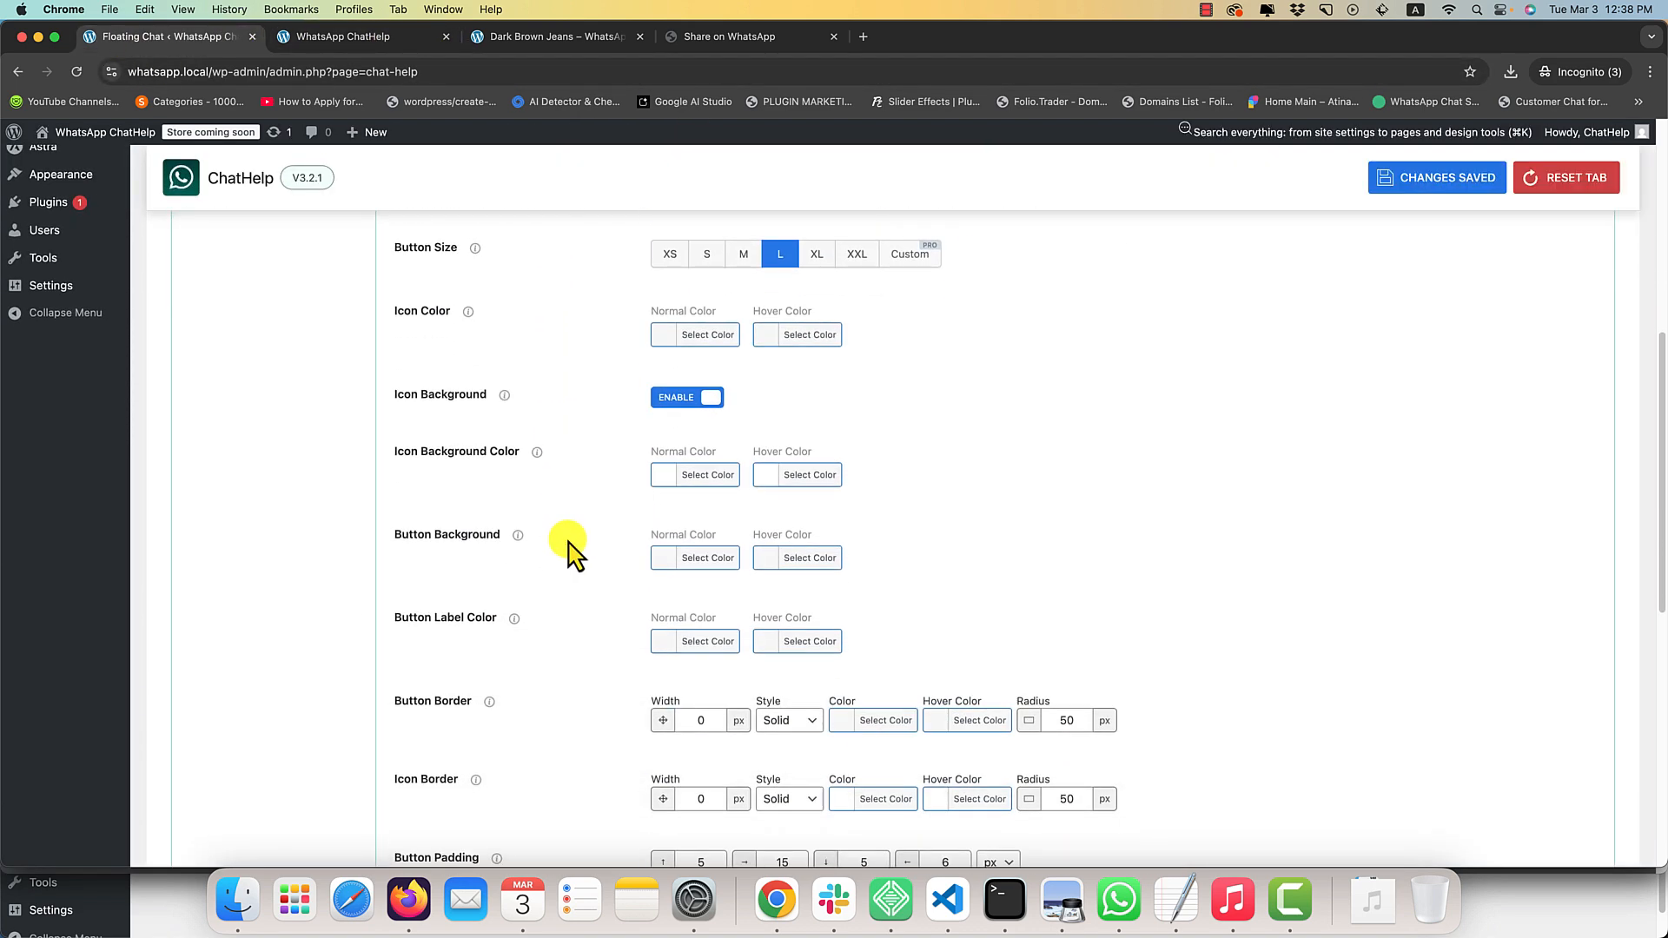
pyautogui.scroll(-5, 569, 556)
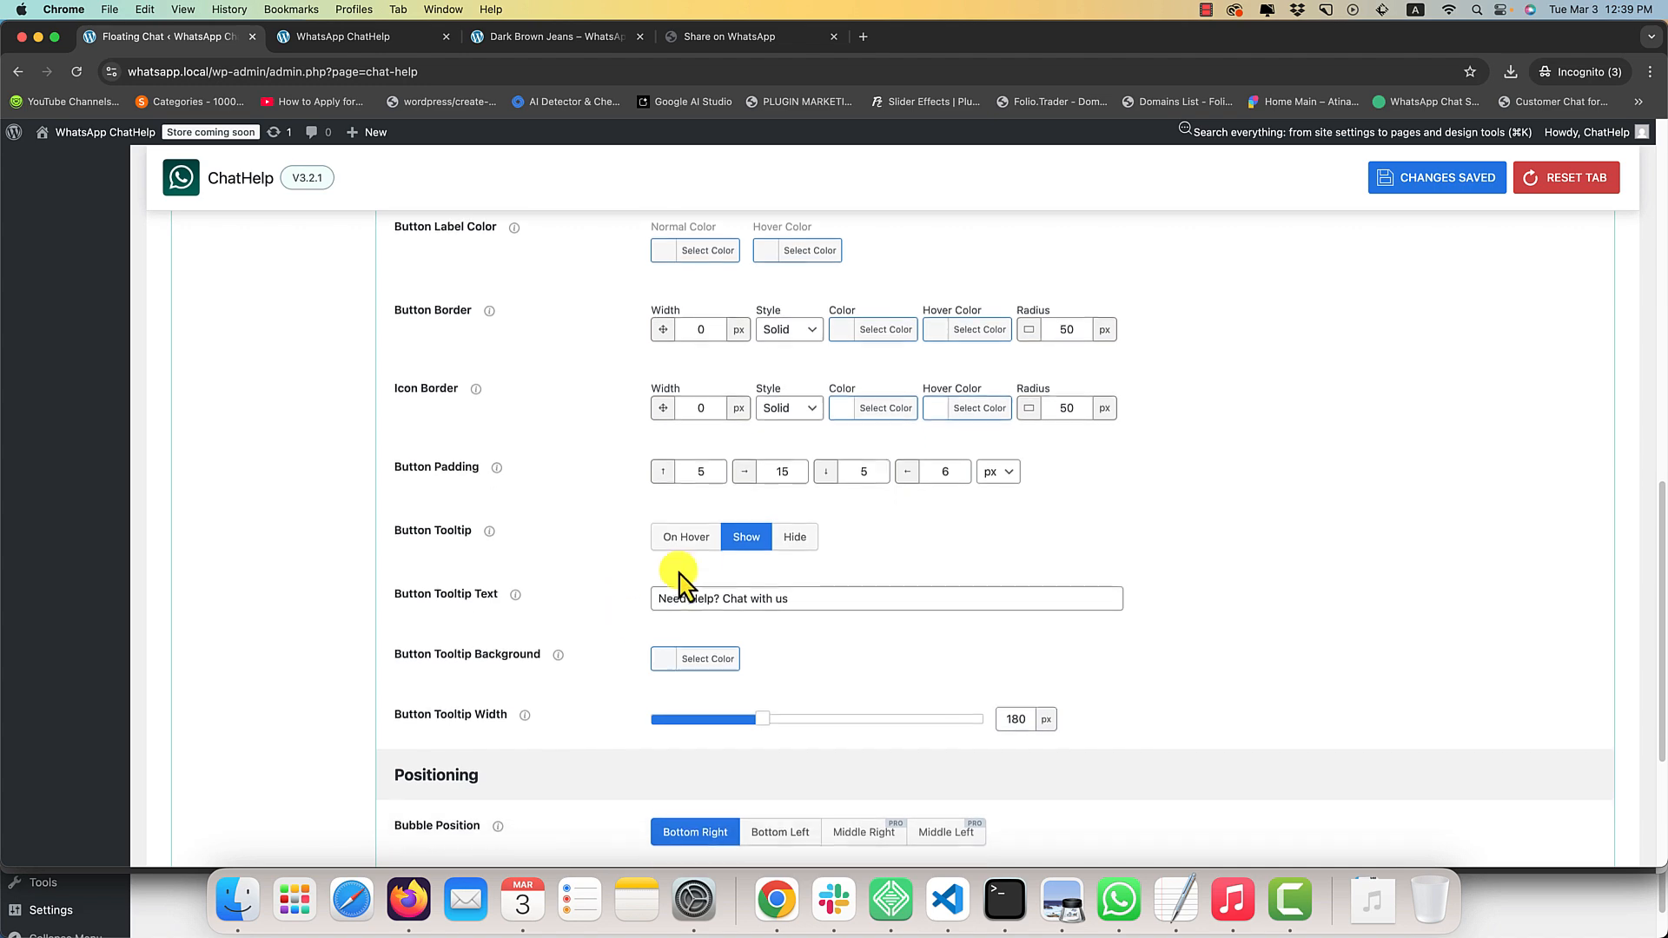
pyautogui.click(686, 536)
pyautogui.scroll(-3, 547, 580)
pyautogui.scroll(15, 409, 521)
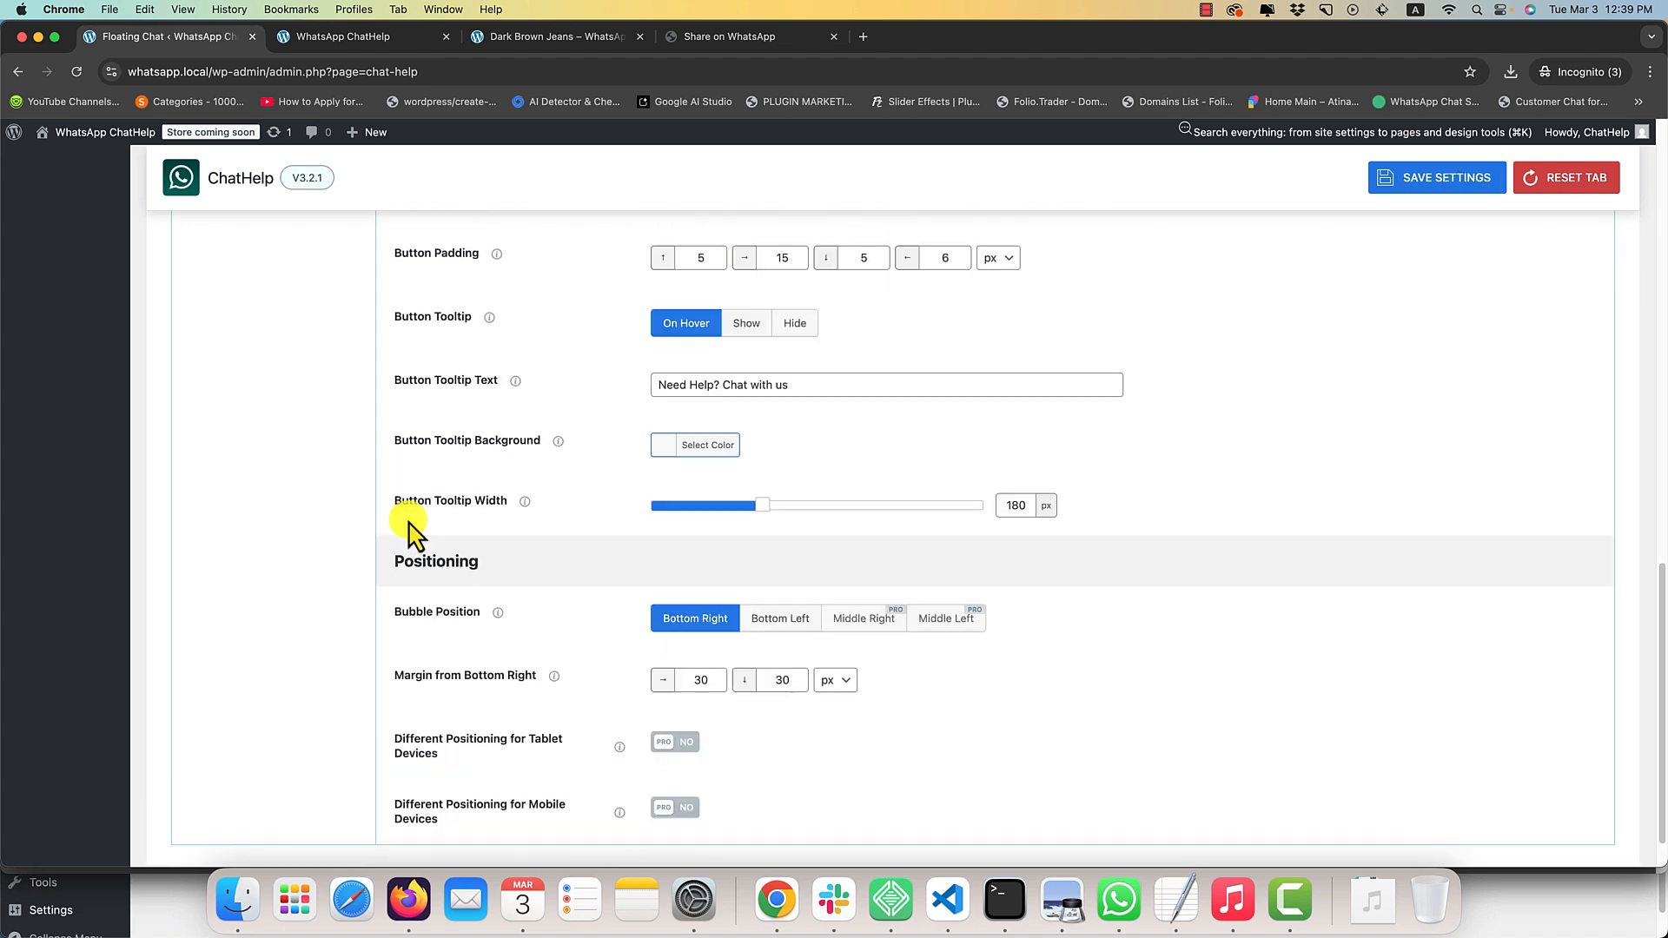
# Turn on Auto Open Popup in the floating chat style settings, save, and reload the home page to check it.
pyautogui.click(278, 502)
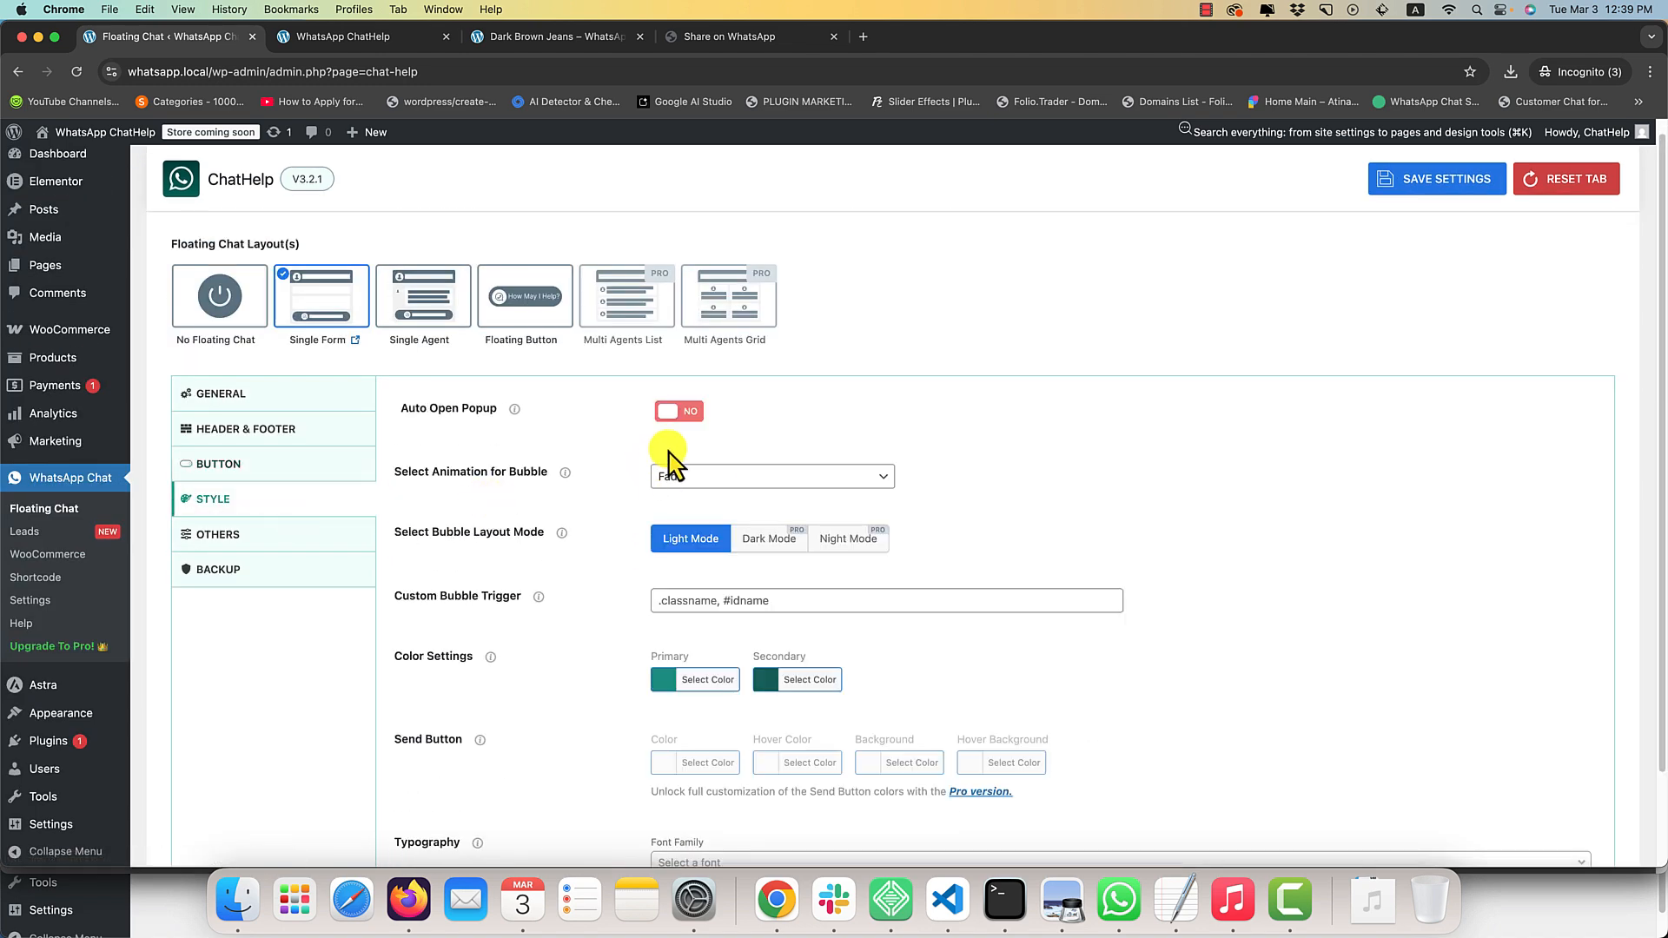
pyautogui.click(680, 412)
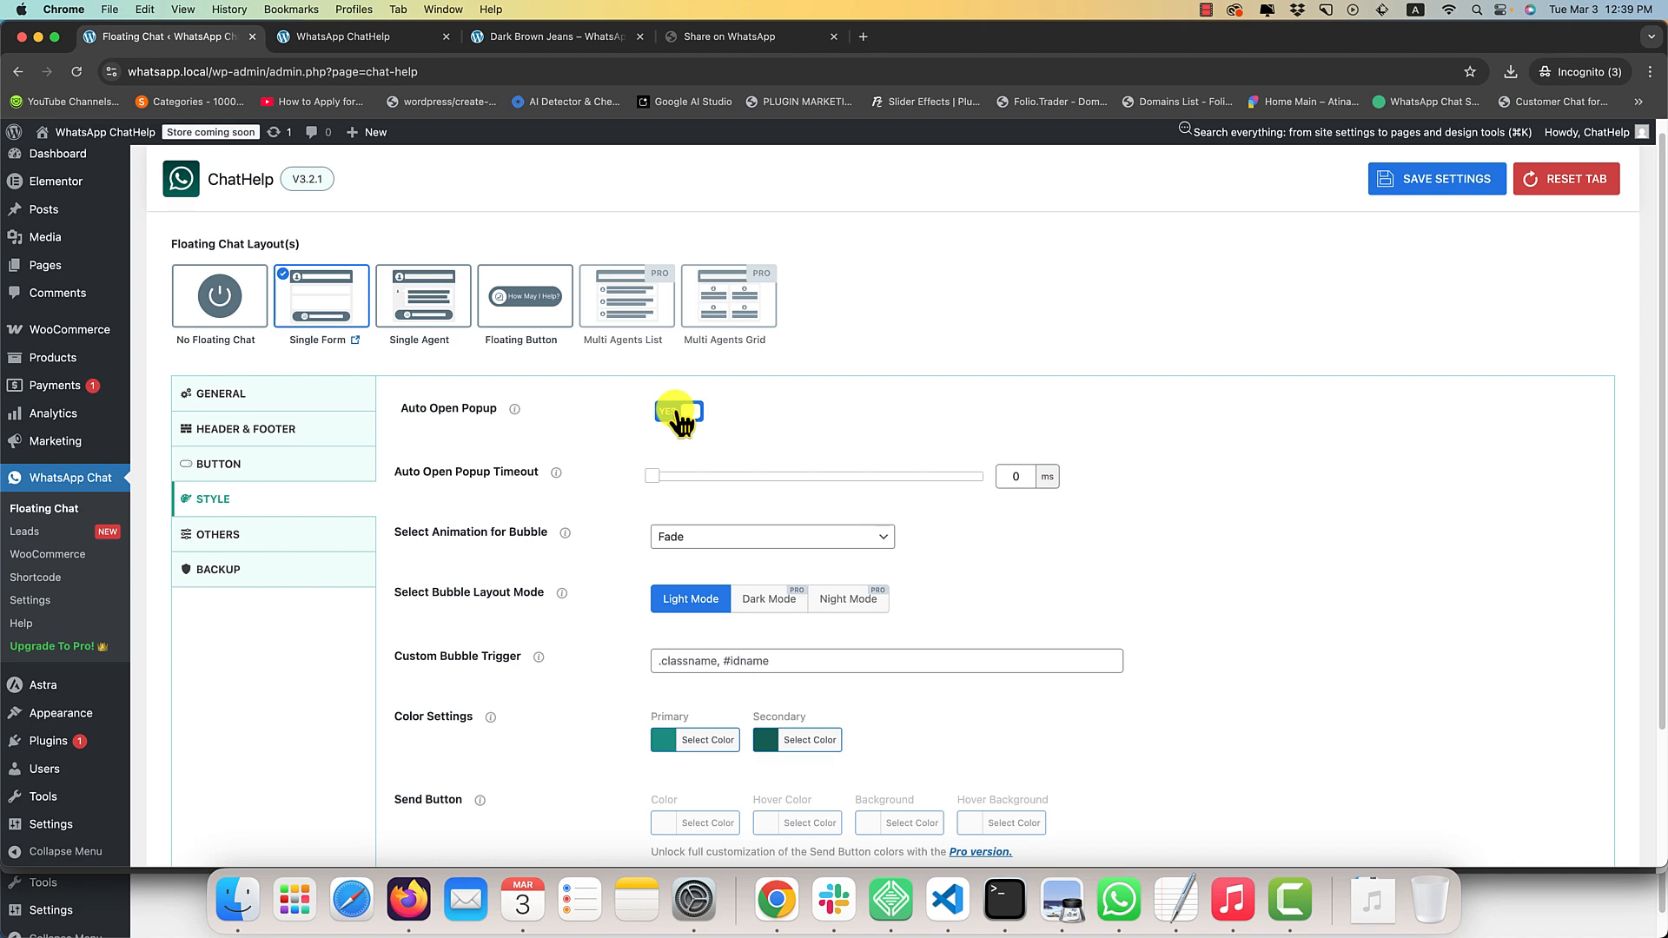
pyautogui.click(351, 39)
pyautogui.press('super+r')
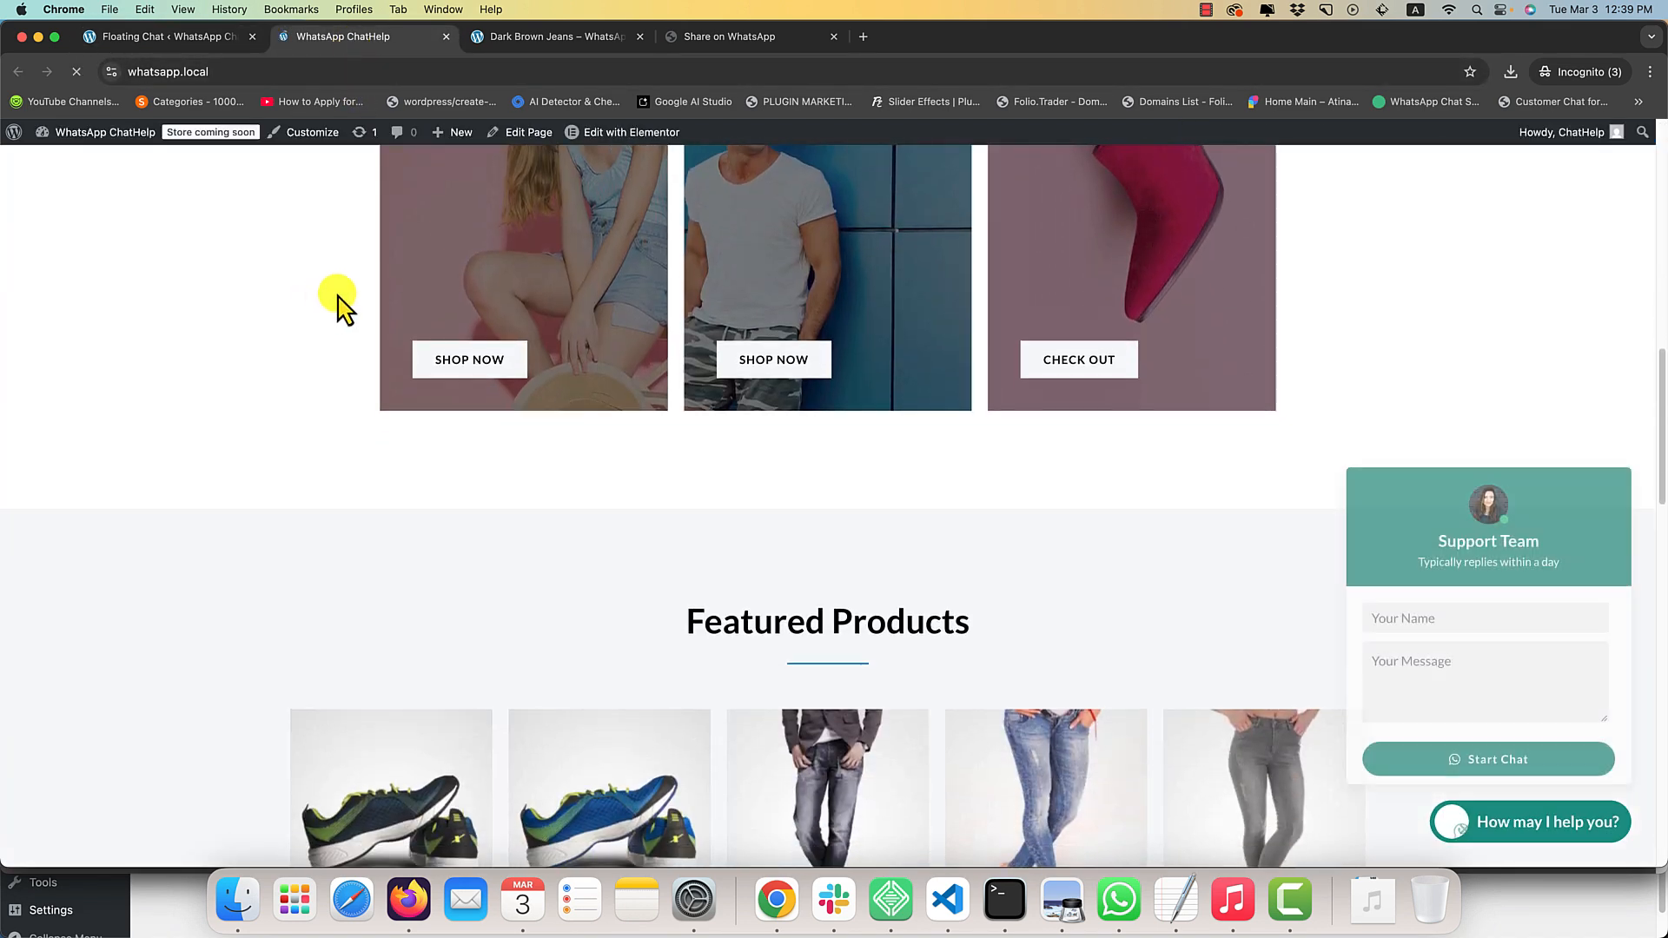
# Set the Auto Open Popup Timeout to 1500 ms in the floating chat style settings and save.
pyautogui.click(177, 44)
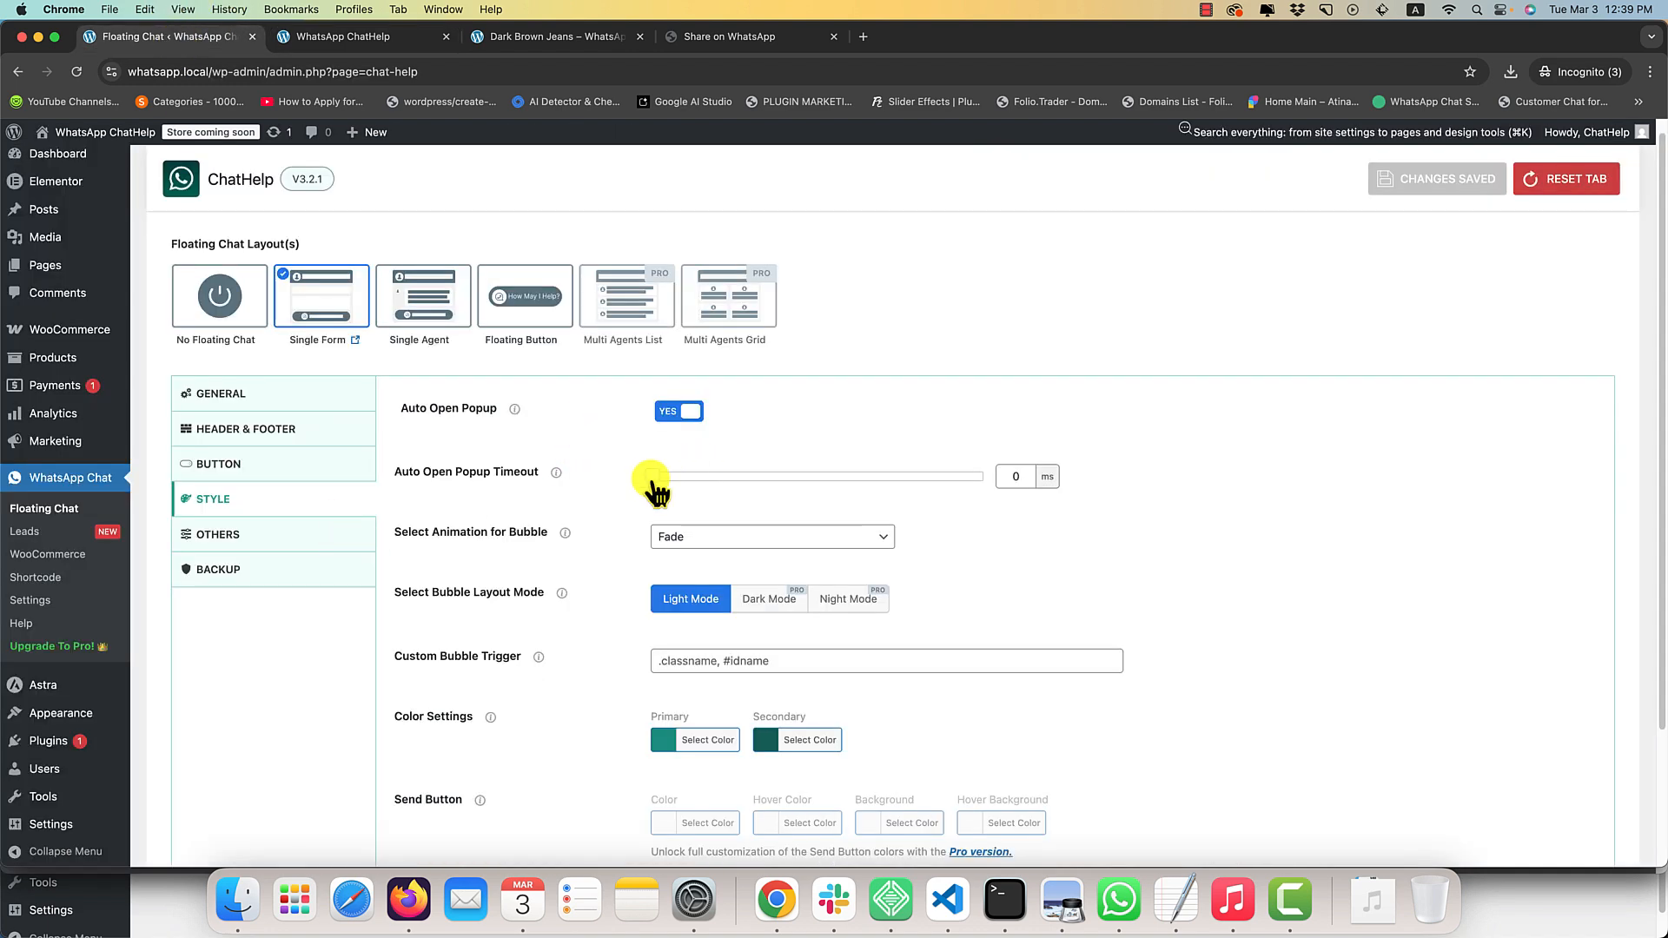
pyautogui.moveTo(653, 483); pyautogui.dragTo(699, 484)
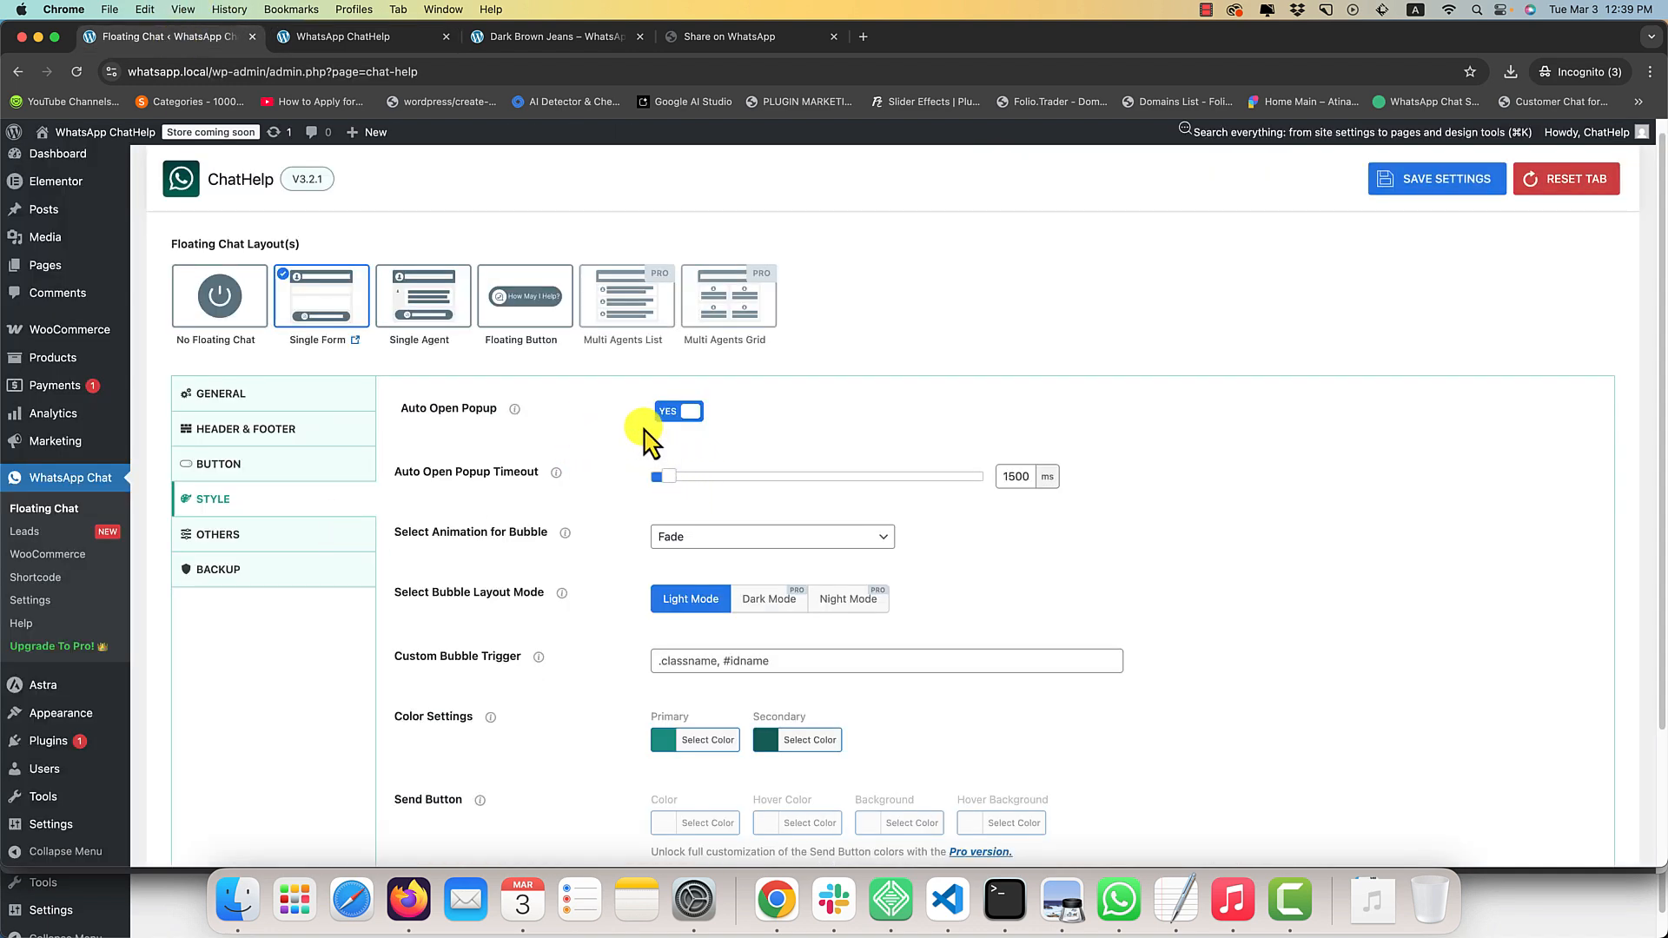
pyautogui.press('super+s')
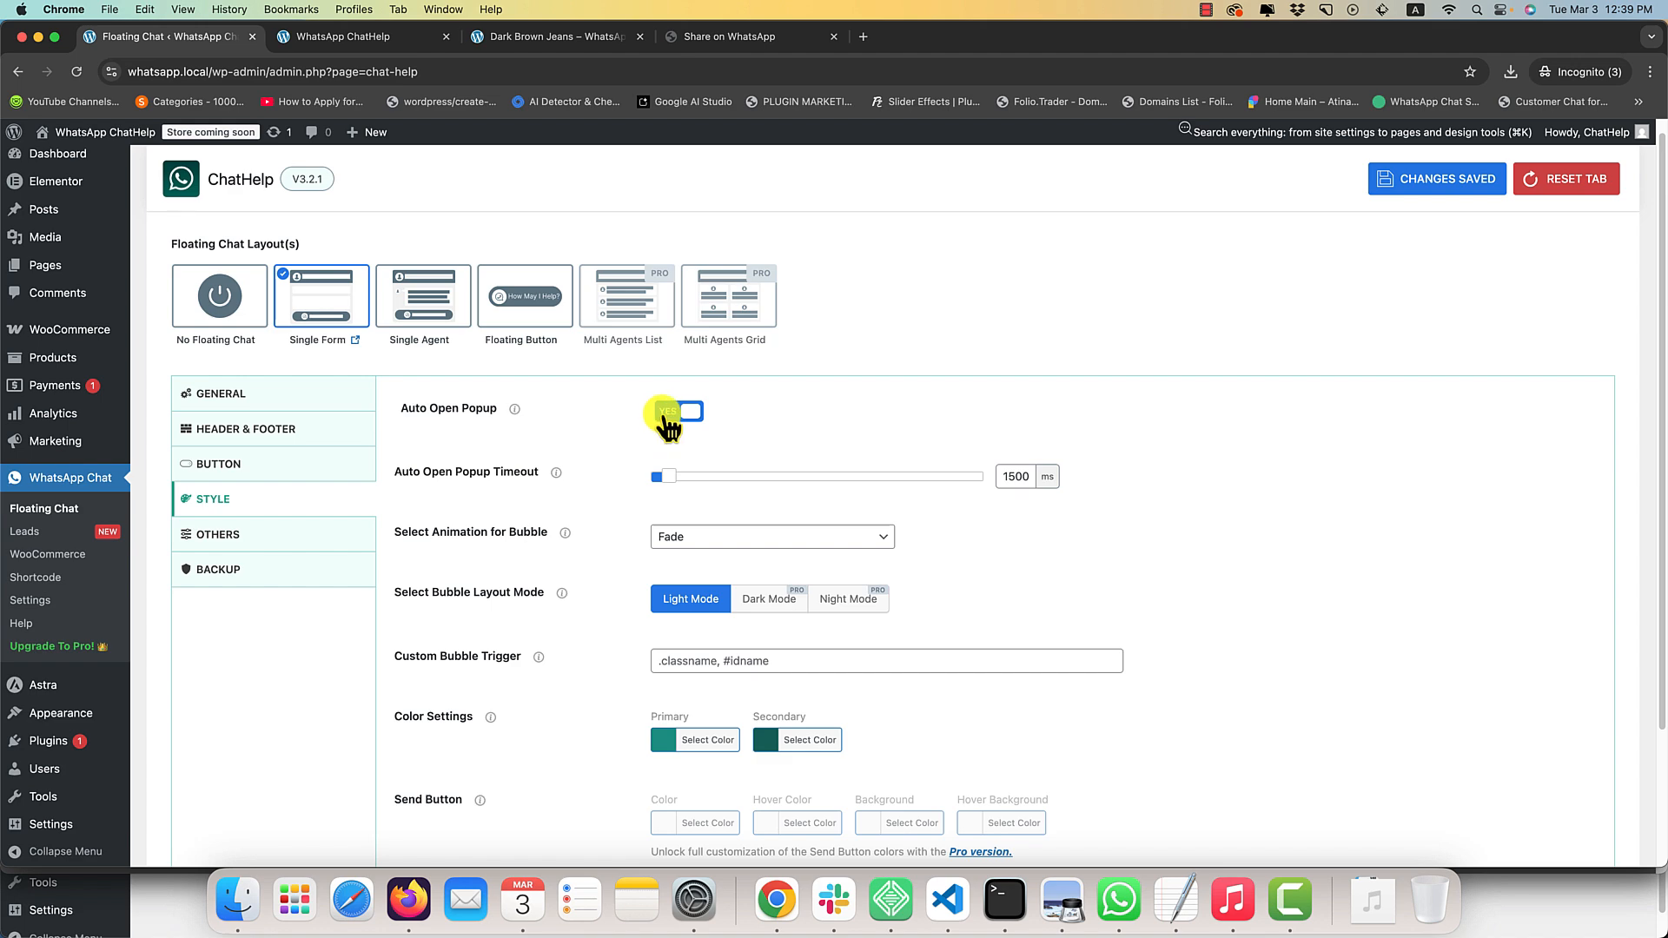
# Turn off Auto Open Popup, set the bubble animation to Fade Right, and save the settings.
pyautogui.click(667, 417)
pyautogui.click(710, 480)
pyautogui.click(697, 493)
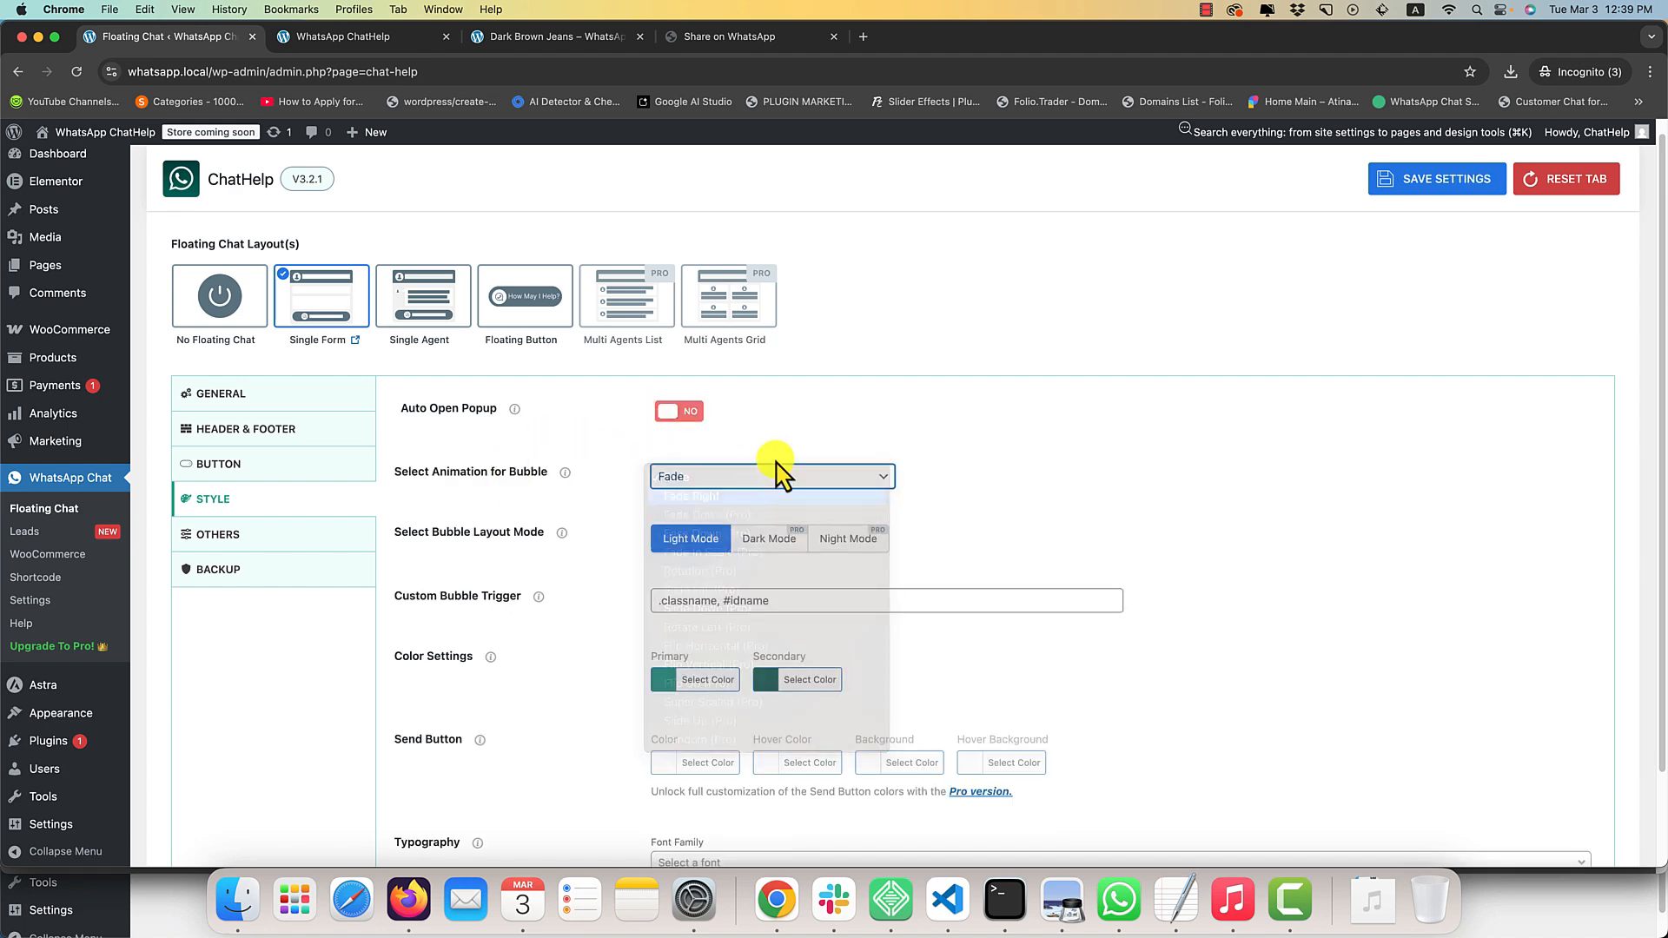
pyautogui.press('super+s')
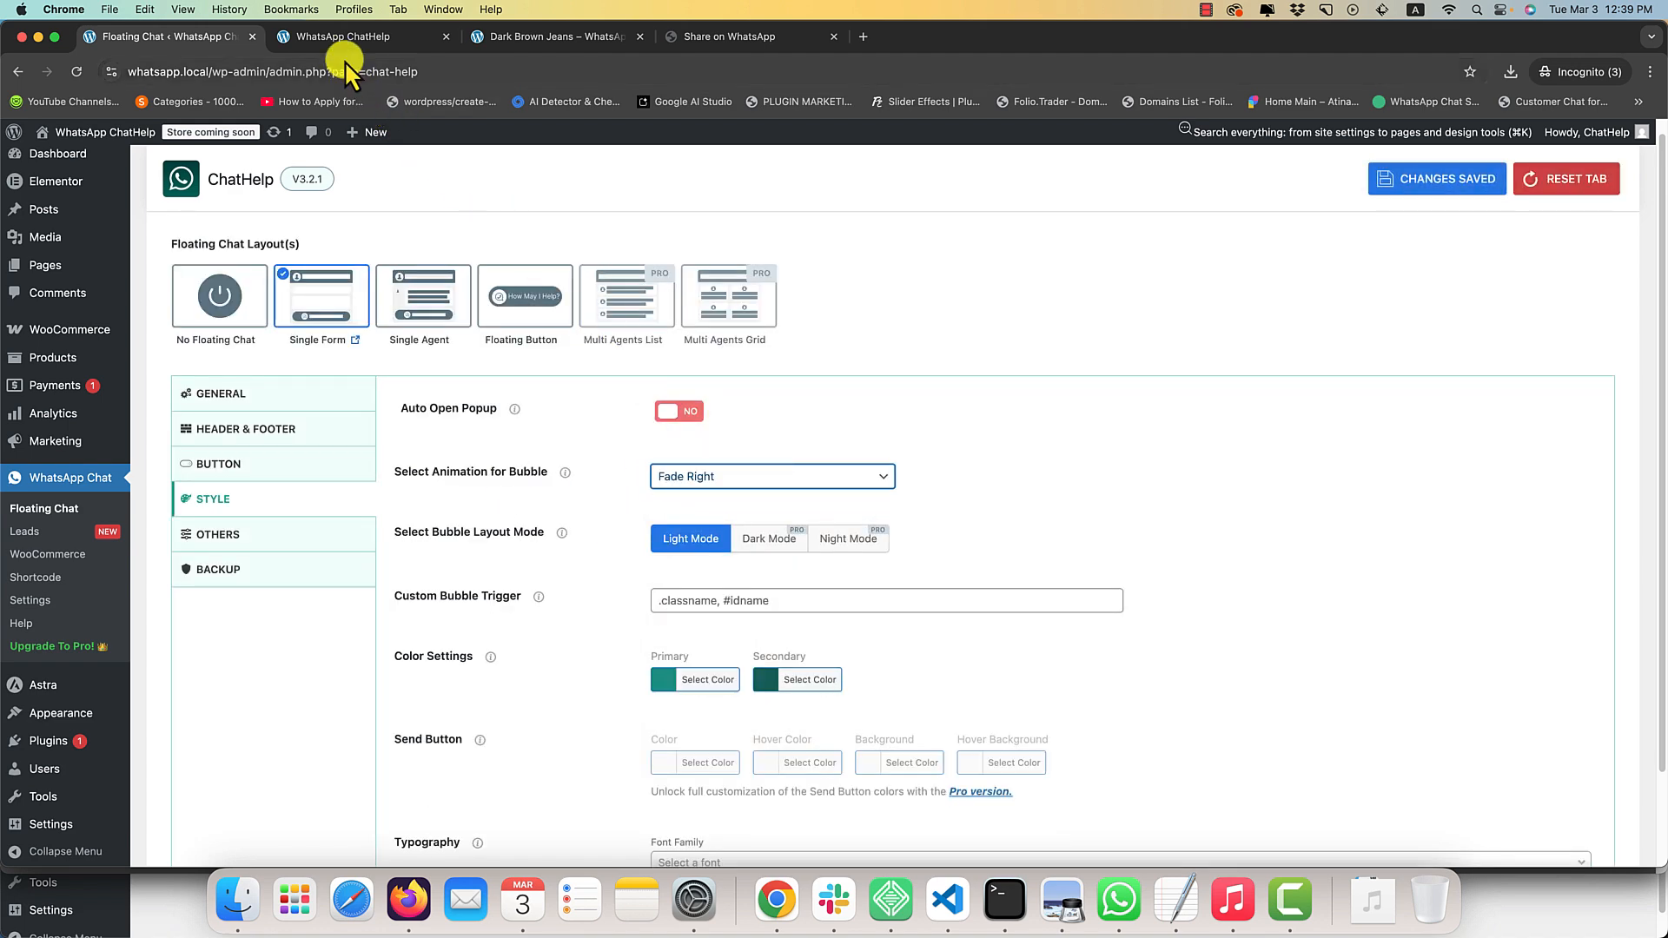
# Reload the home page and check the bubble animation by repeatedly opening and closing the chat box.
pyautogui.click(344, 36)
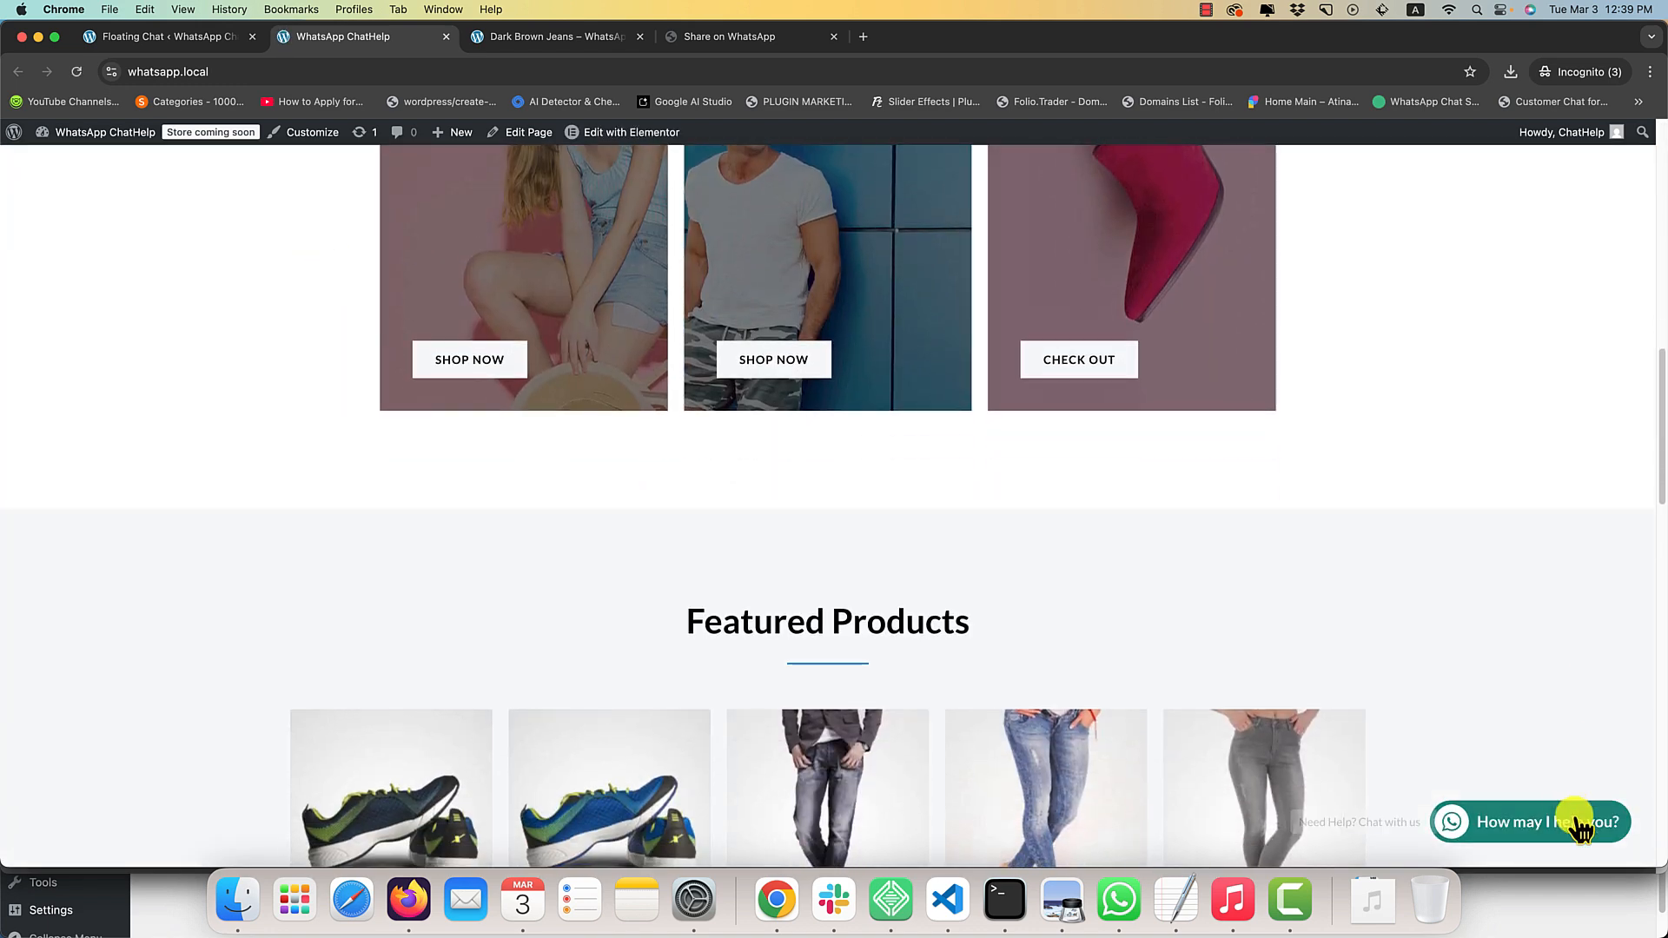
pyautogui.doubleClick(1581, 831)
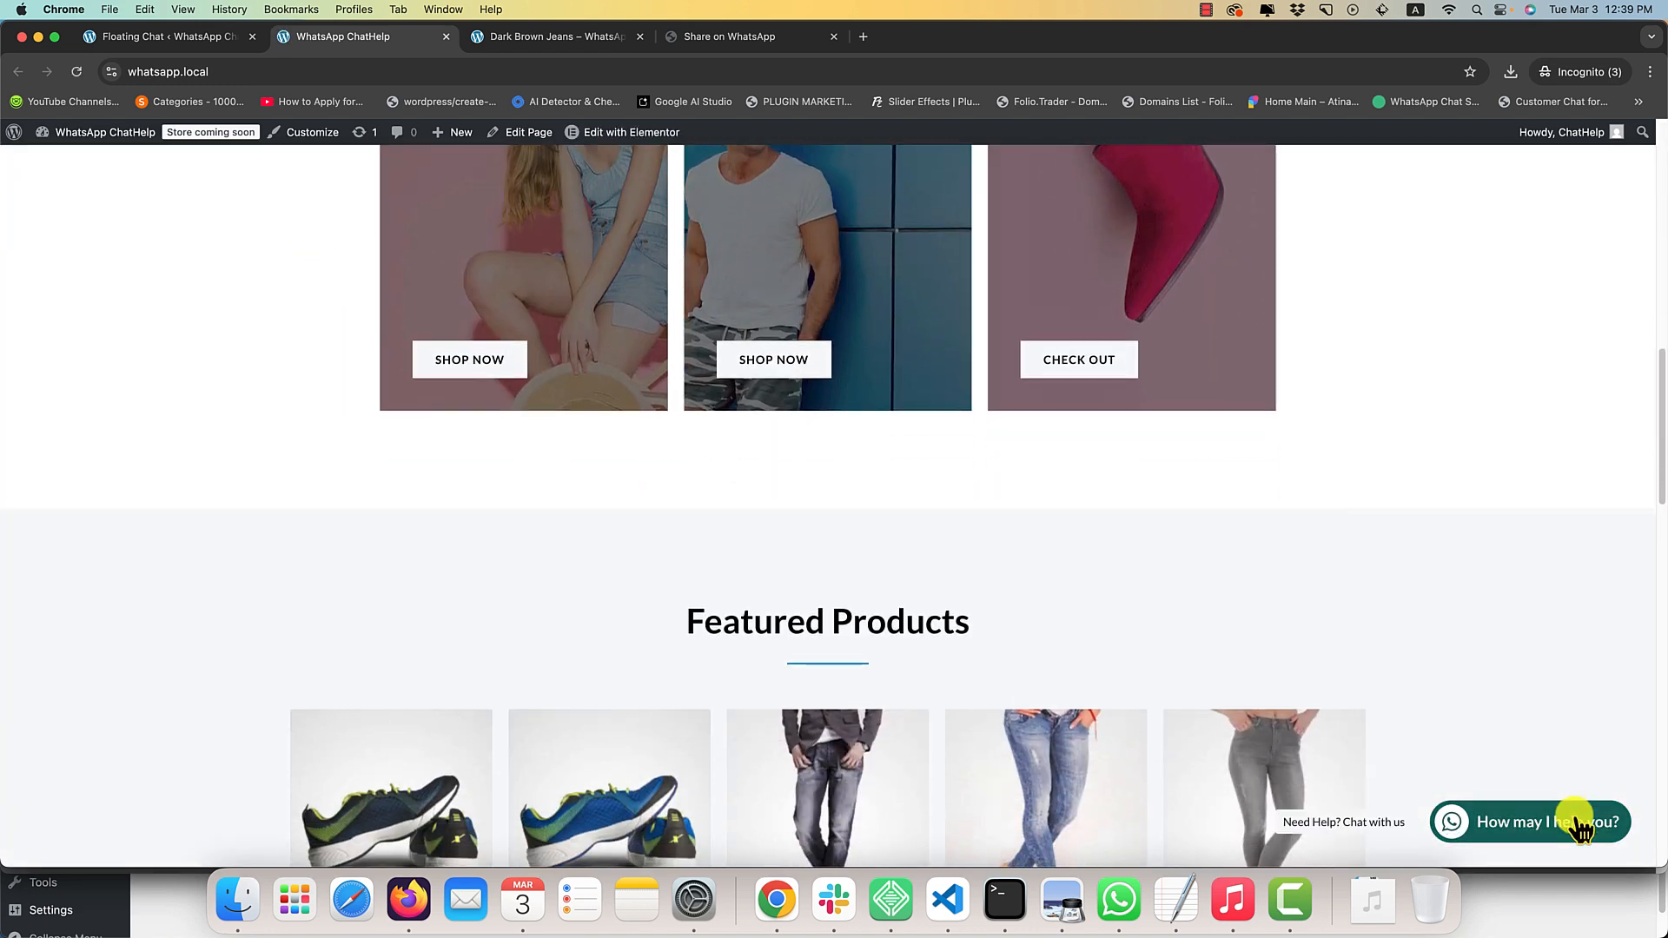
pyautogui.click(1581, 831)
pyautogui.click(1581, 831)
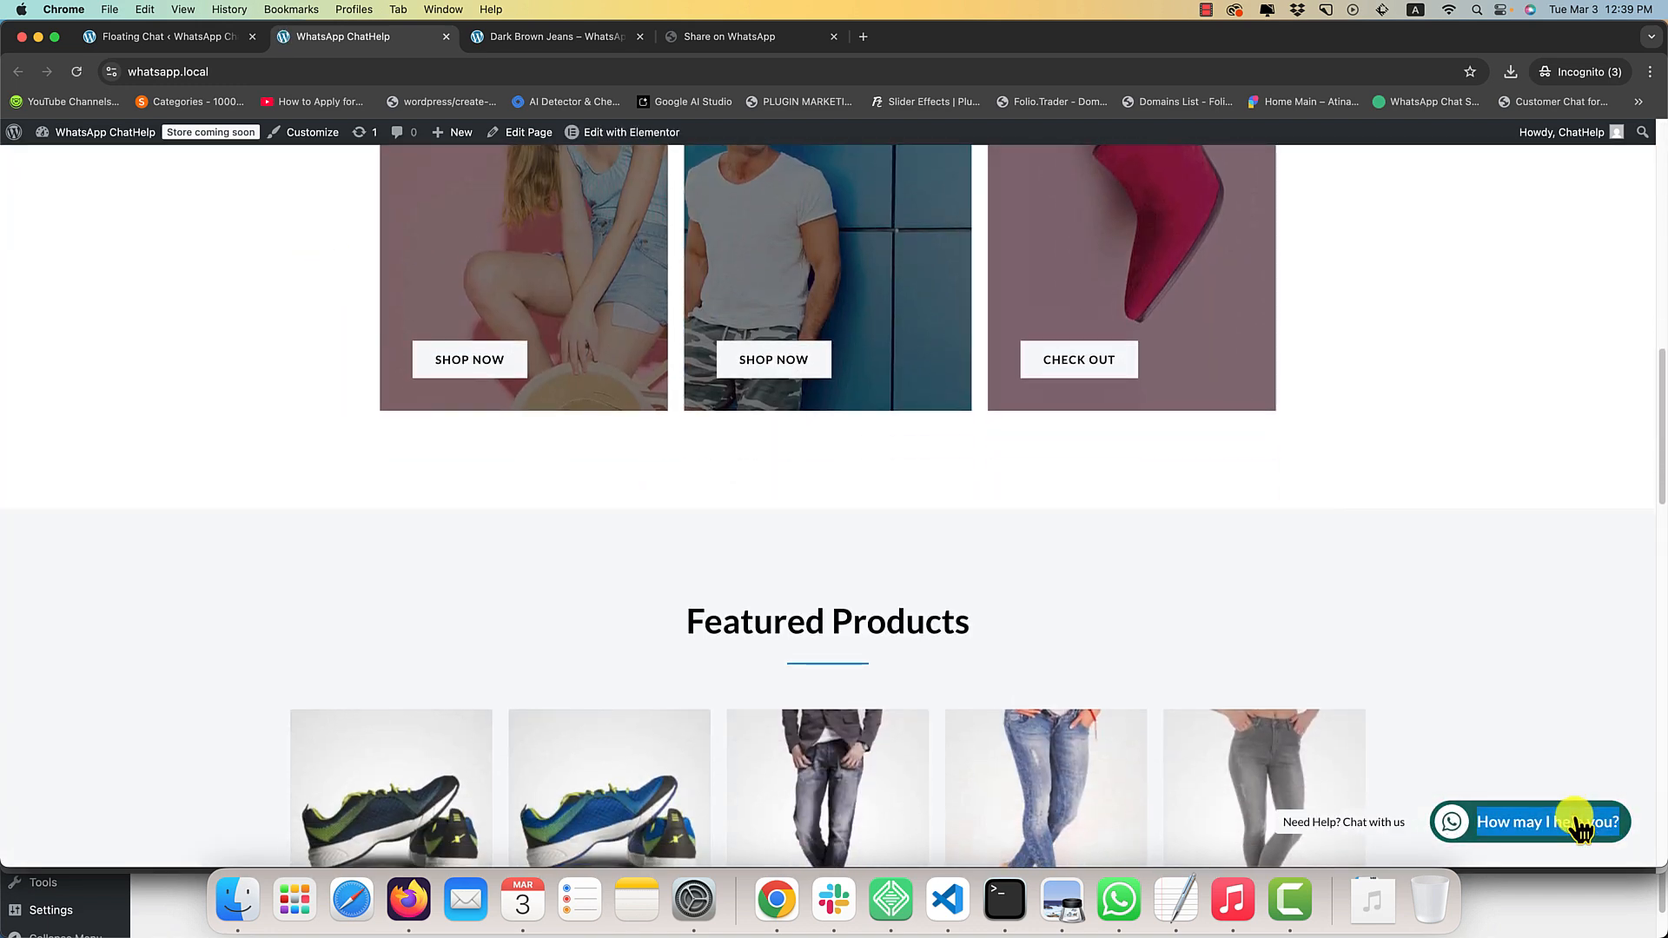
pyautogui.click(1581, 825)
pyautogui.click(1581, 825)
pyautogui.click(1582, 825)
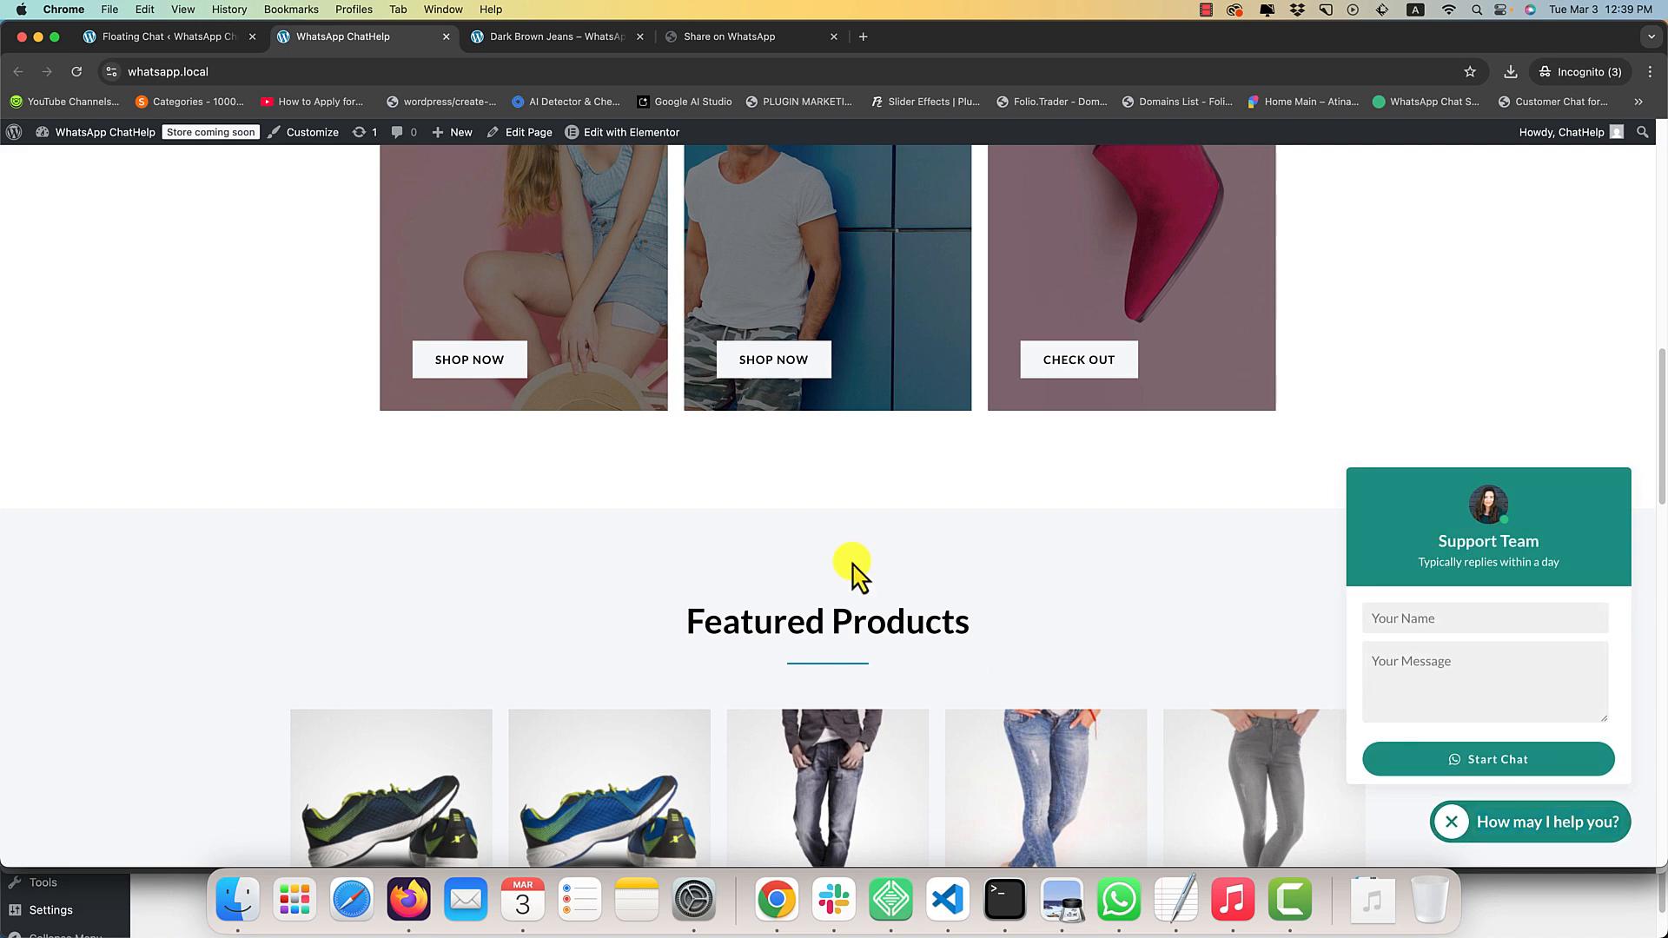
# Review the Custom Bubble Trigger setting and inspect the Featured Products heading's HTML class on the home page.
pyautogui.click(122, 40)
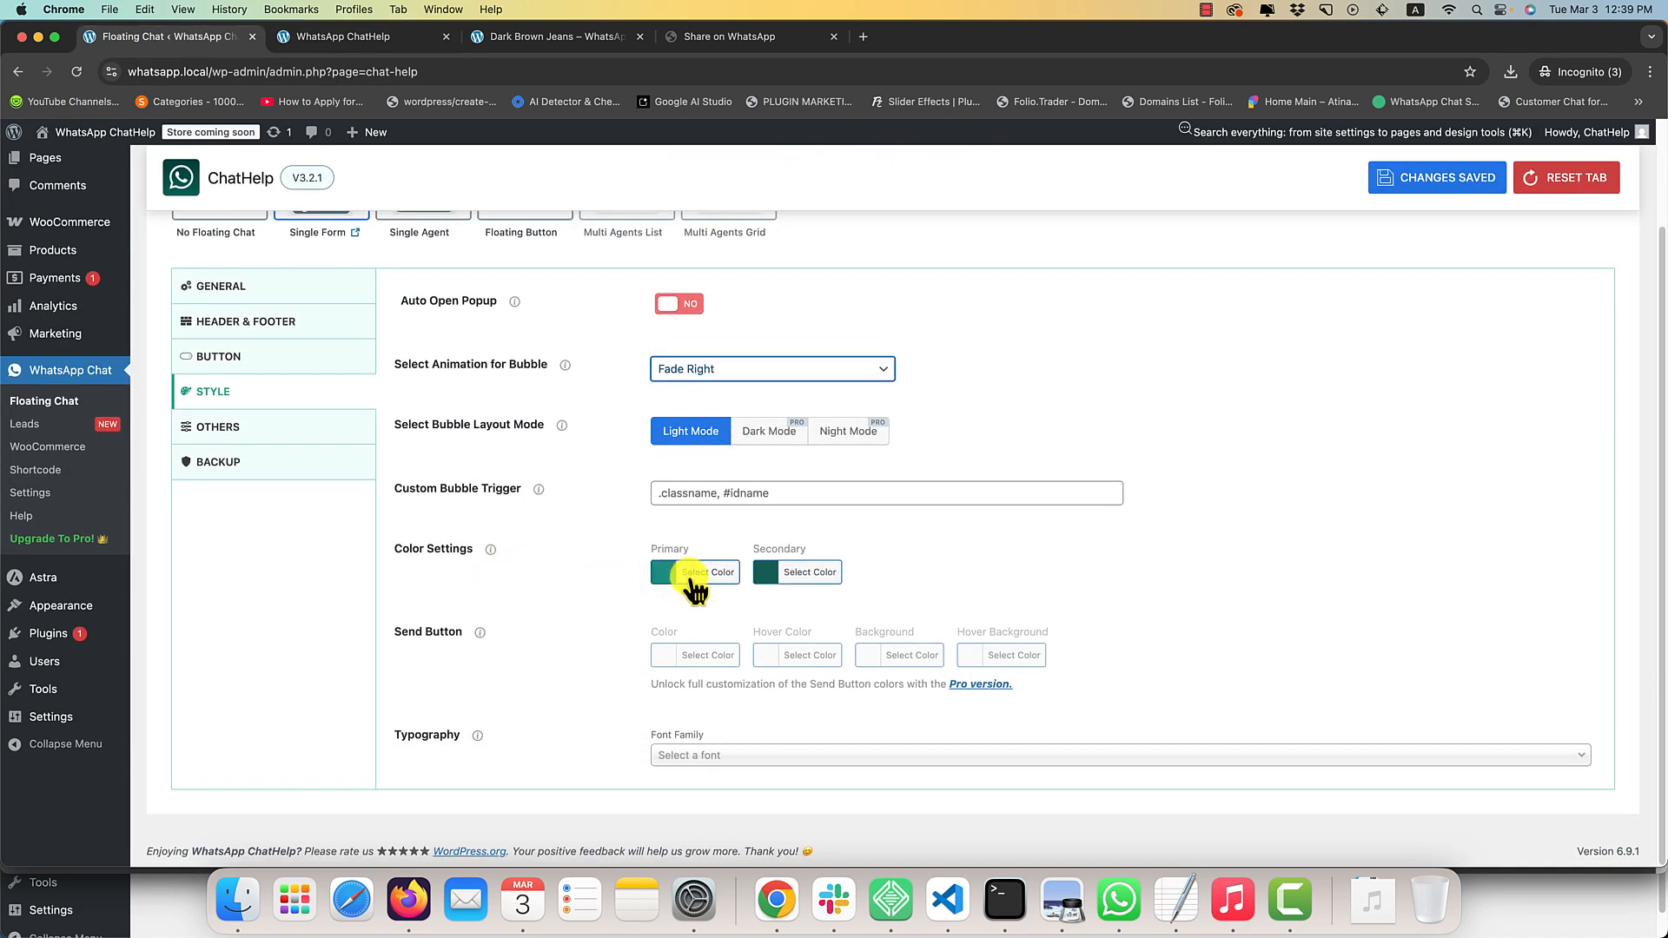
pyautogui.click(695, 584)
pyautogui.click(600, 521)
pyautogui.click(686, 492)
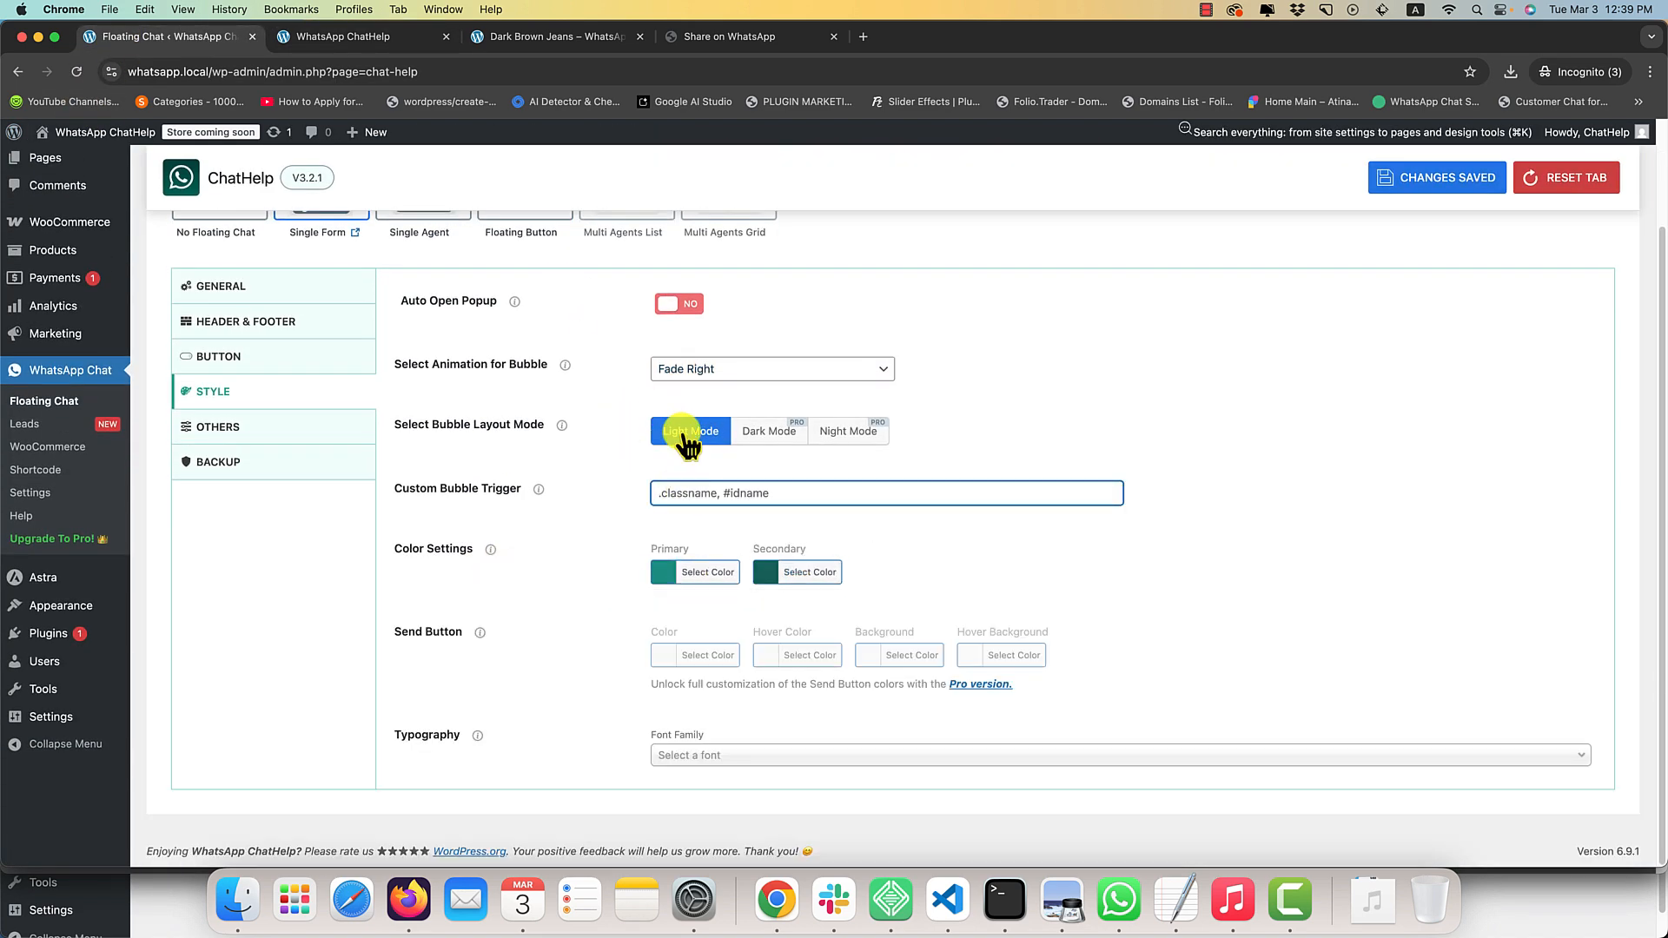
pyautogui.click(330, 37)
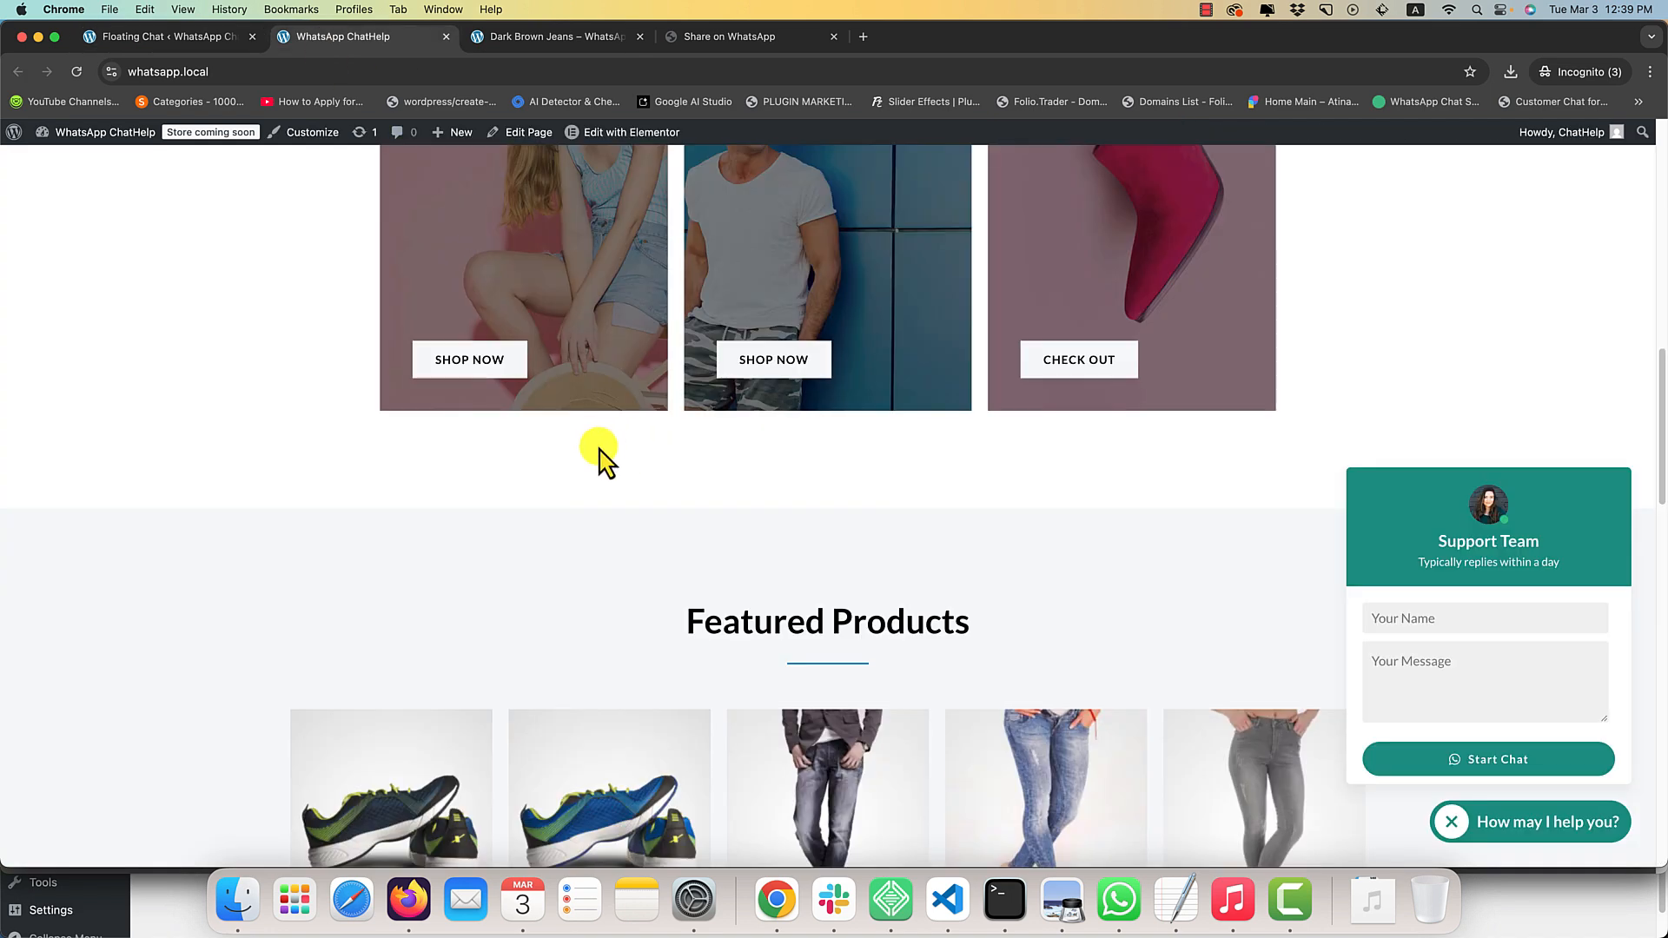
pyautogui.doubleClick(795, 624)
pyautogui.rightClick(800, 624)
pyautogui.click(843, 776)
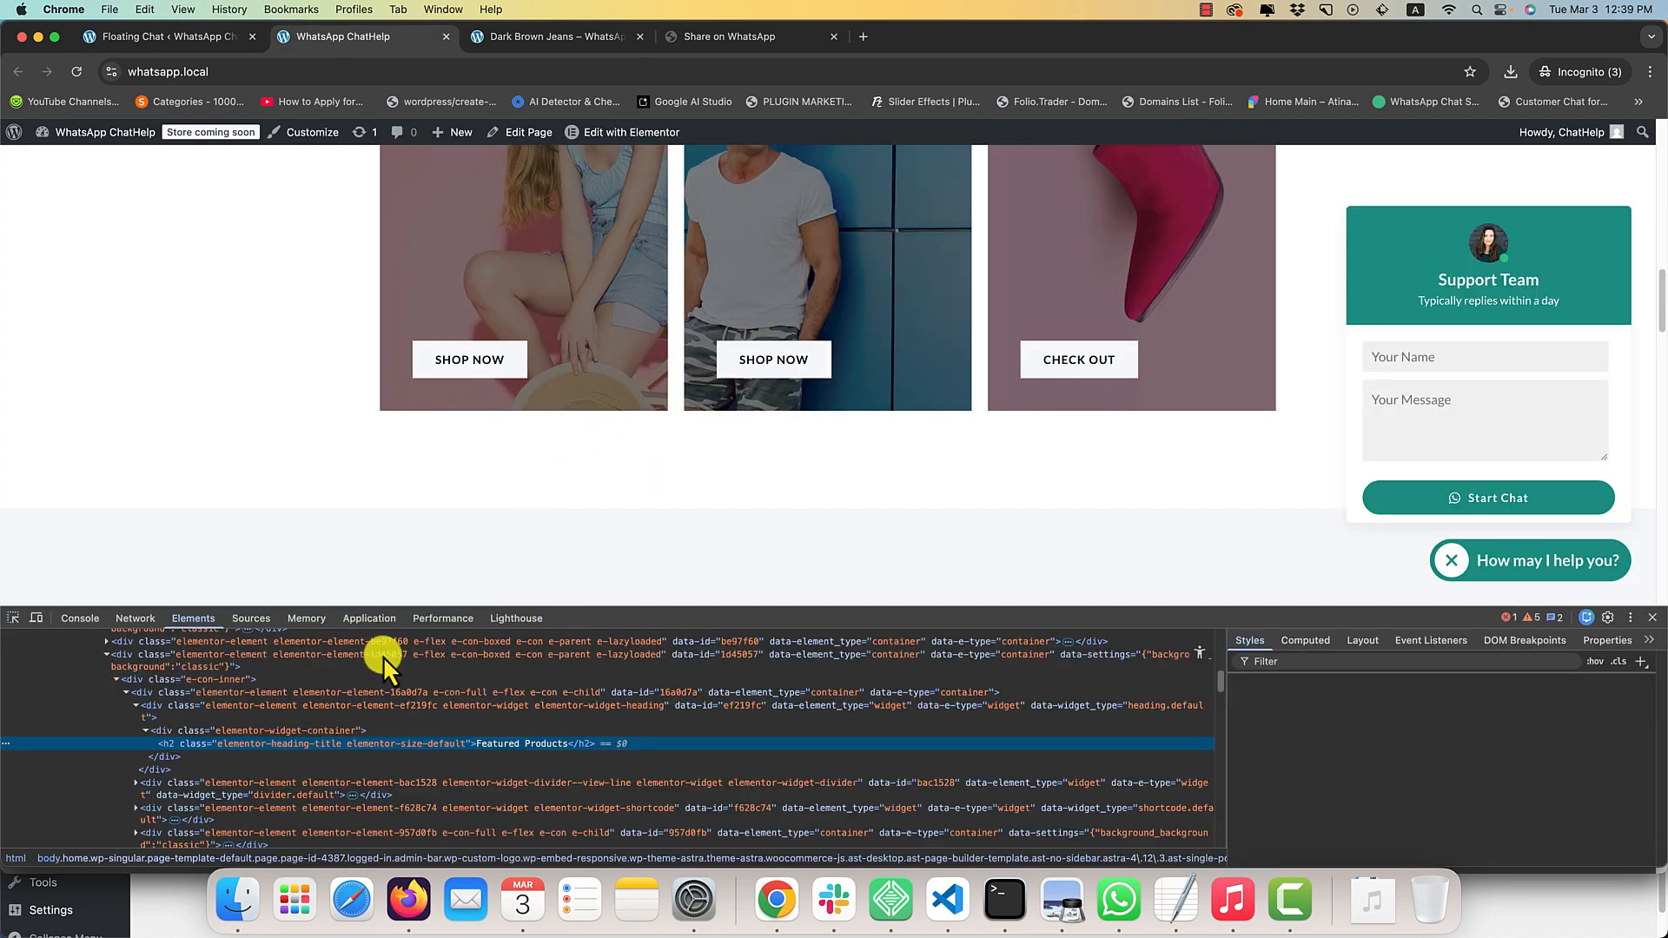
# Set the floating chat's primary color to the green swatch and the secondary color to the blue swatch, and save.
pyautogui.click(207, 38)
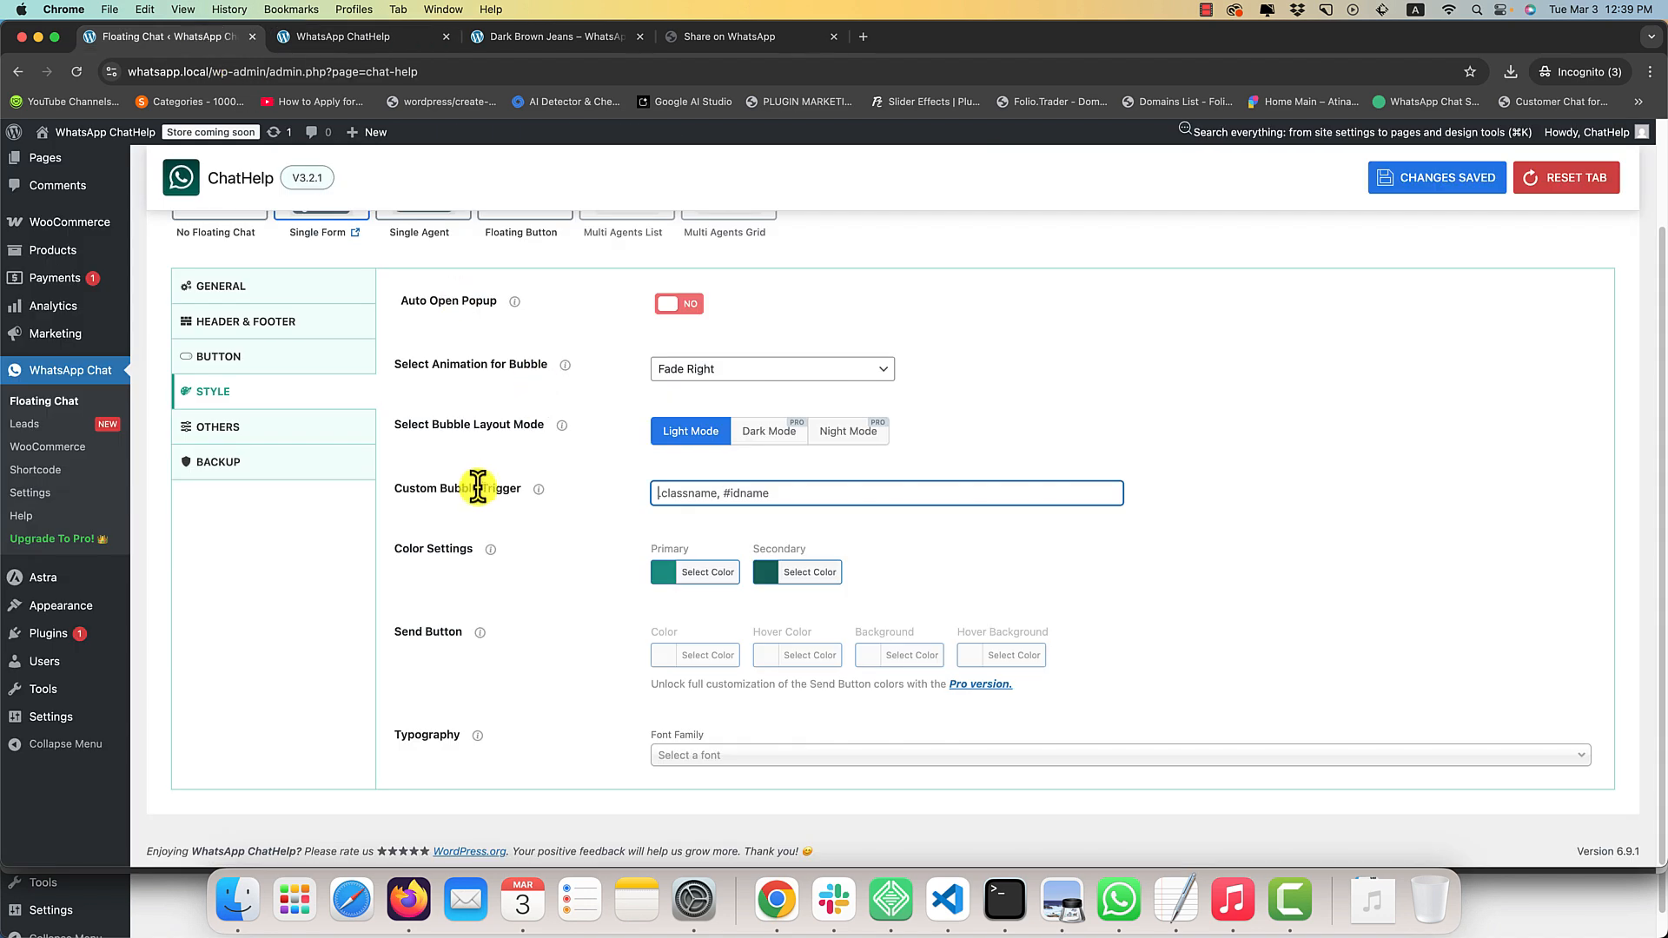
pyautogui.click(709, 573)
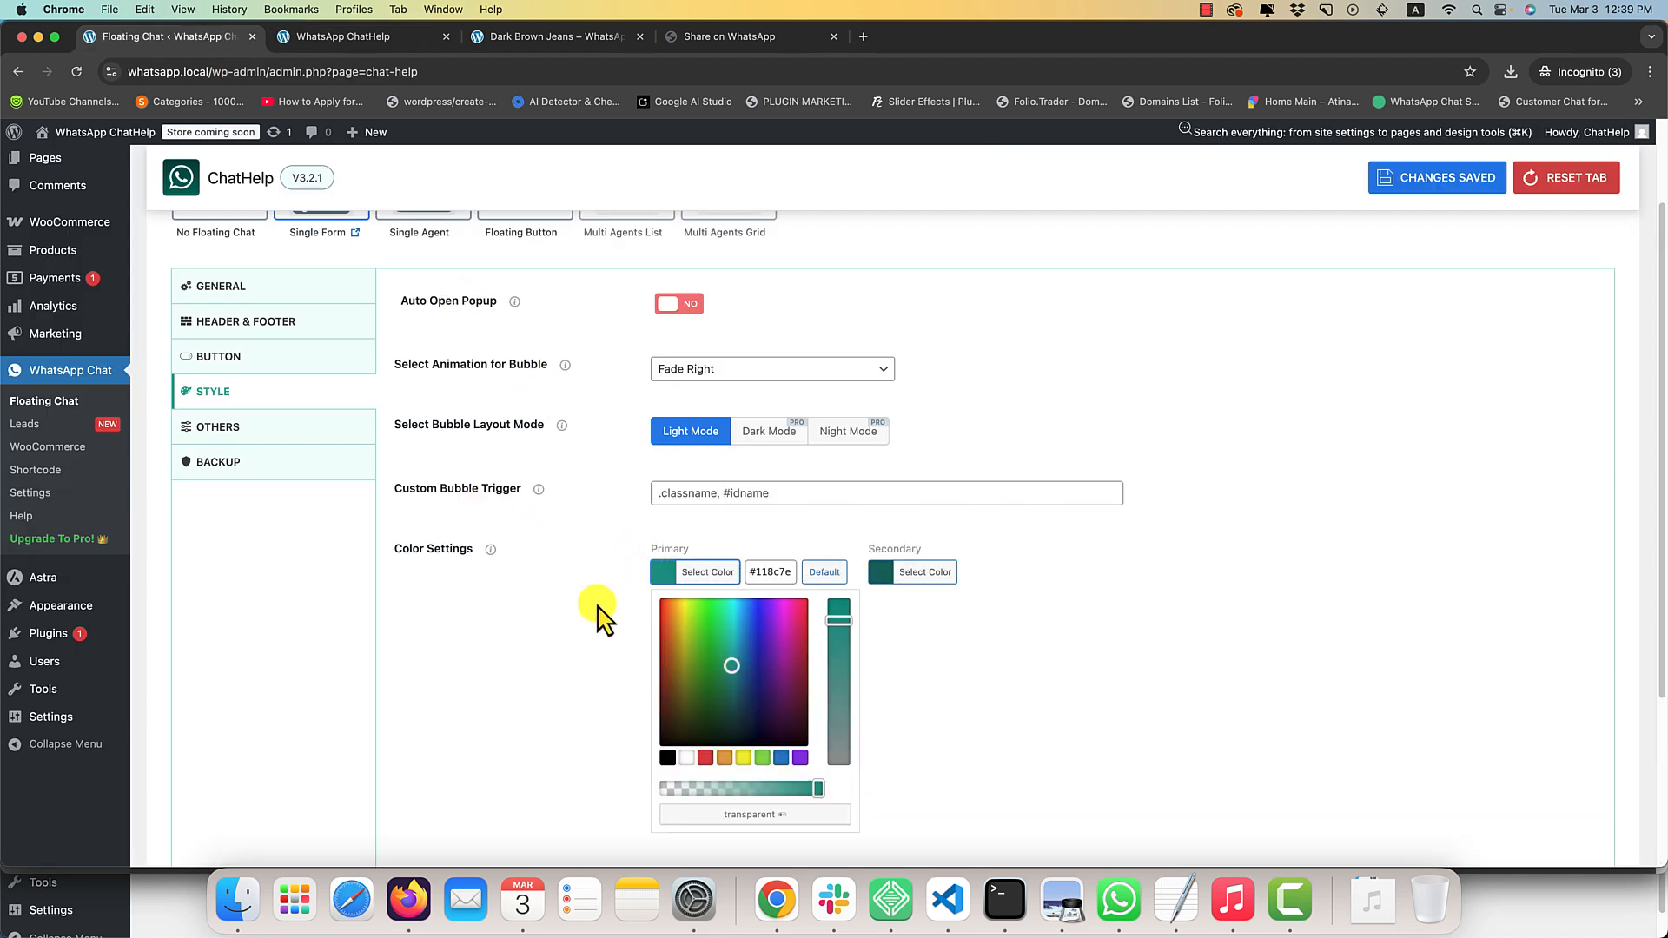
pyautogui.click(762, 758)
pyautogui.click(904, 574)
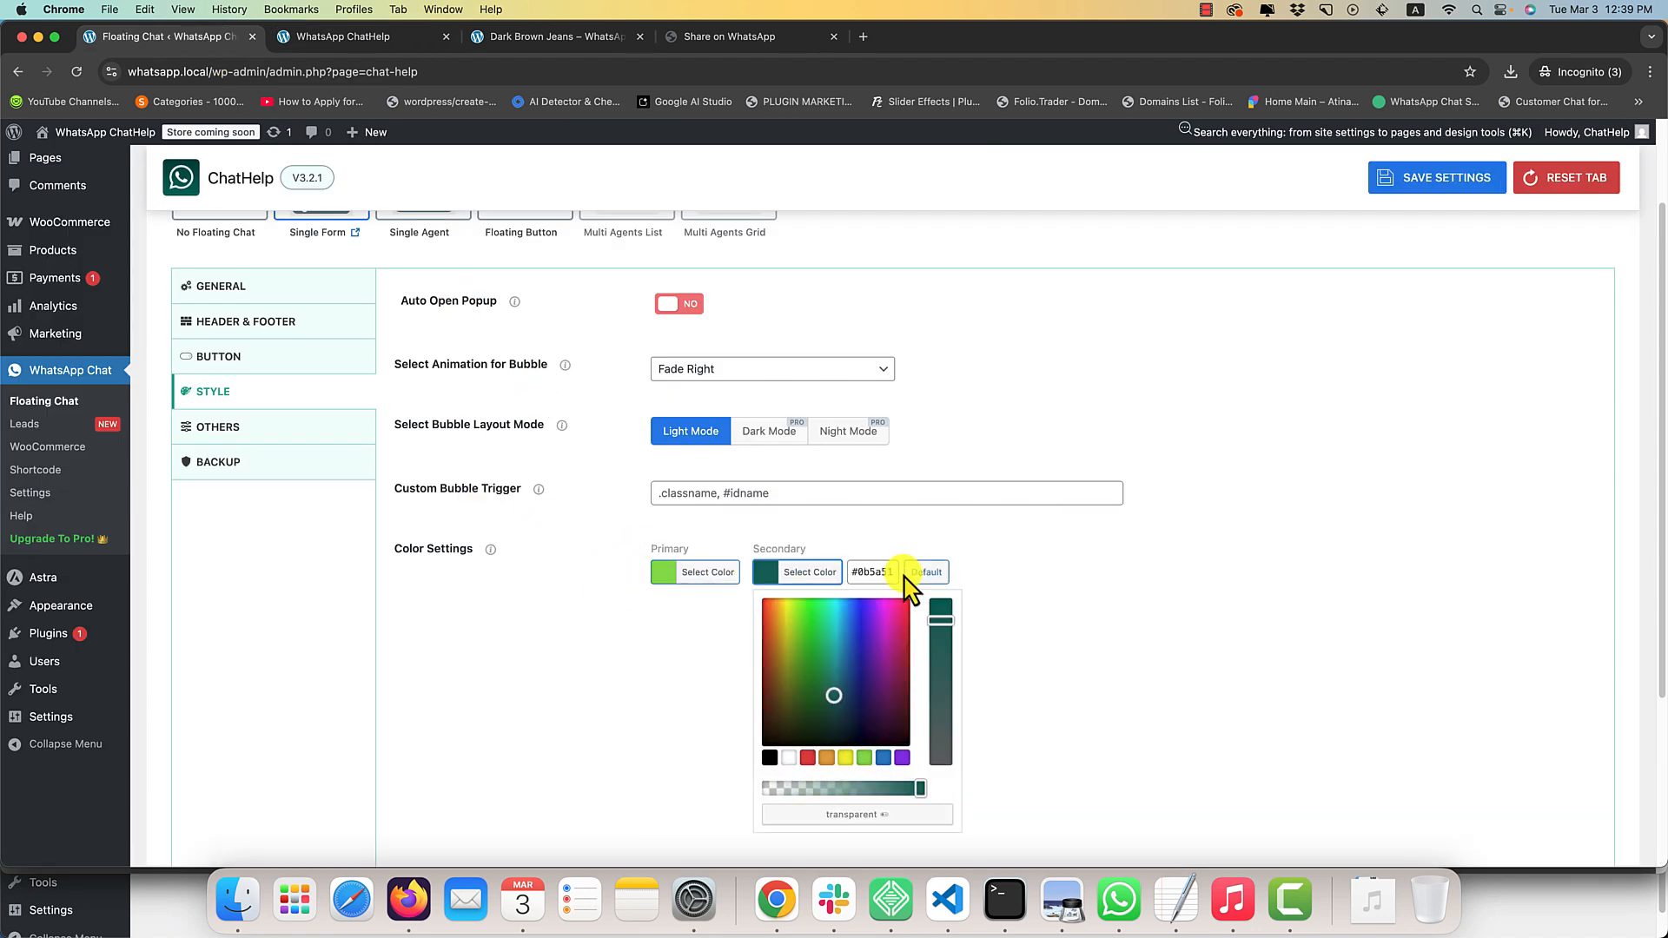
pyautogui.press('super+s')
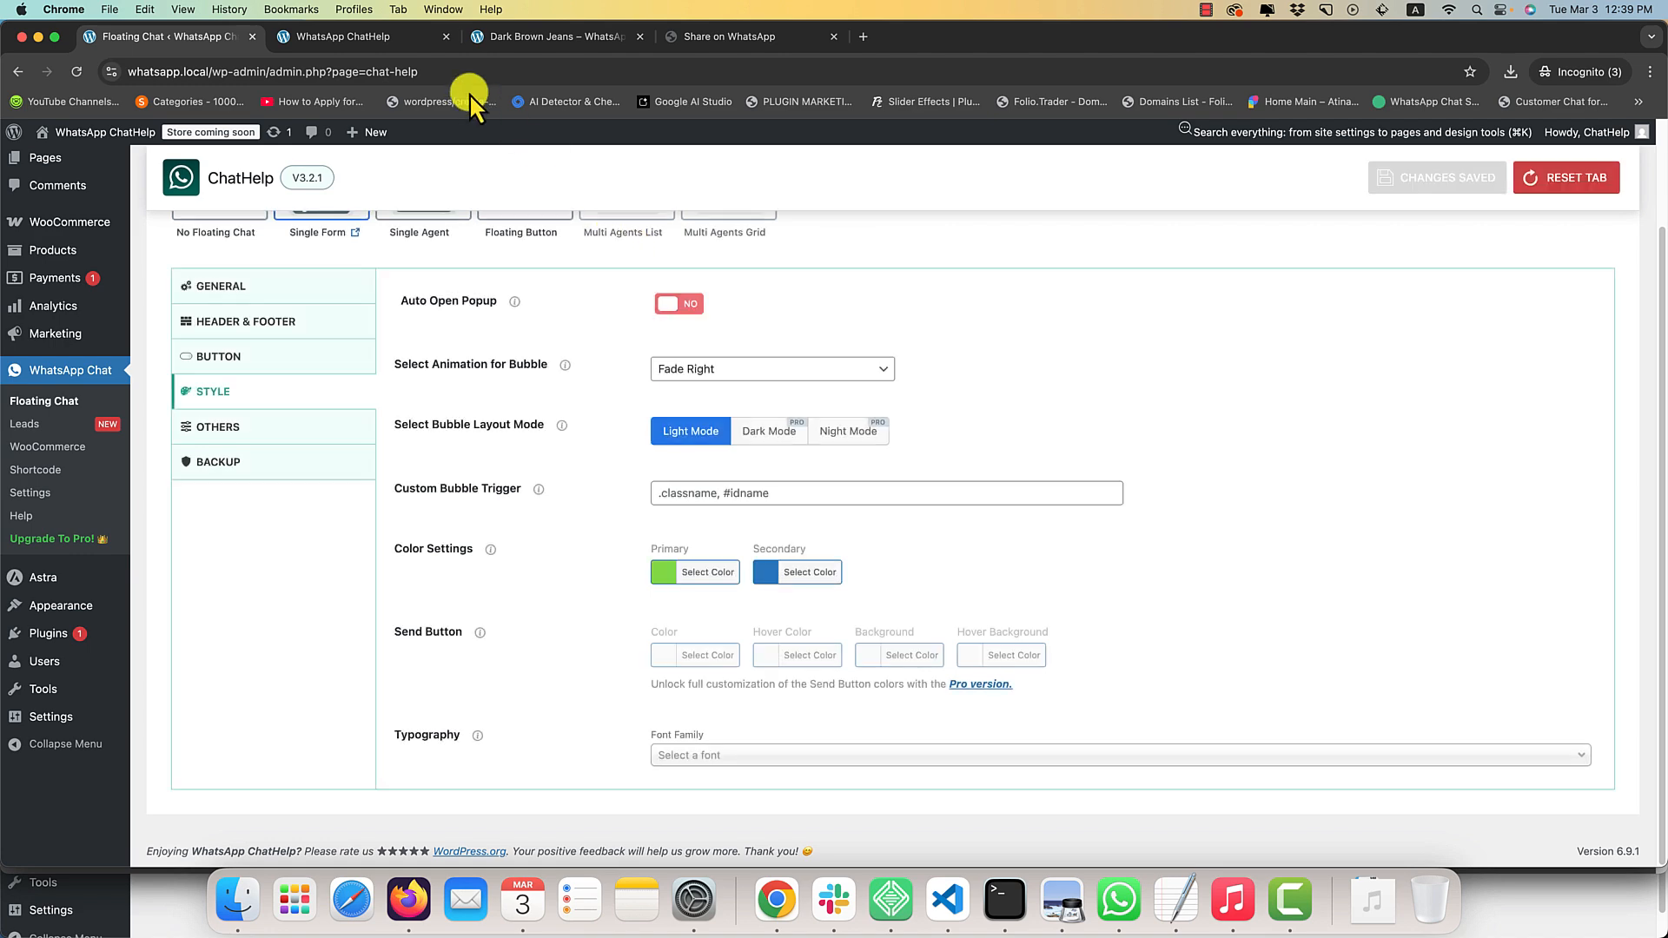
# Reload the home page, close the developer tools, and check the chat box colors by opening and closing it.
pyautogui.click(407, 39)
pyautogui.press('super+r')
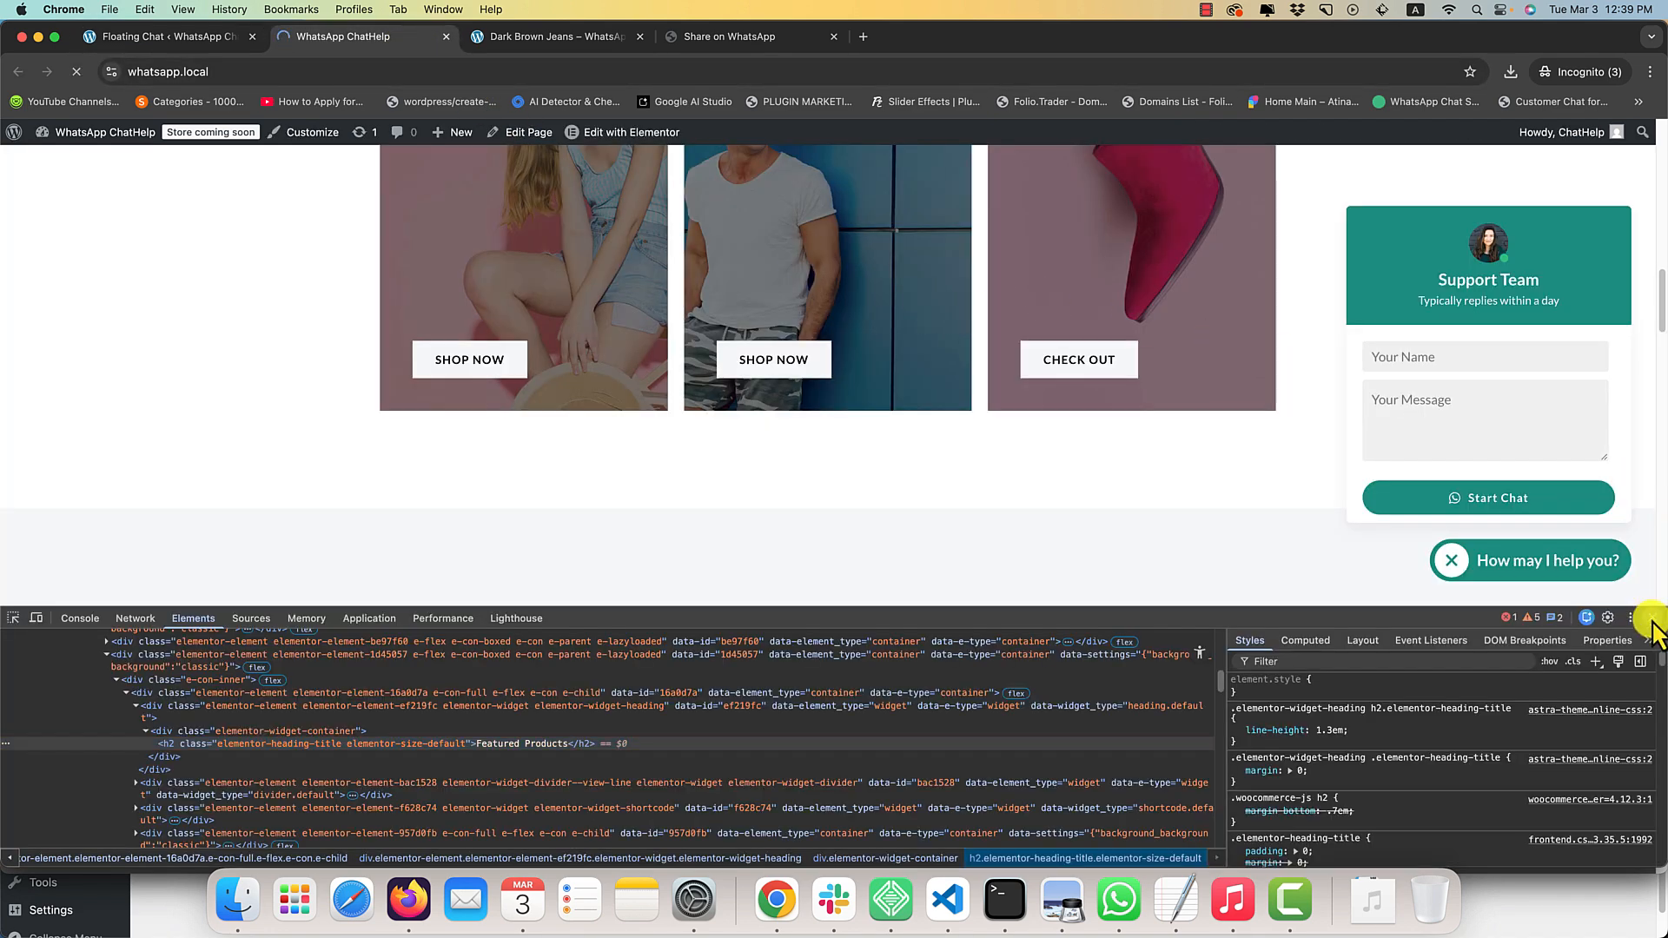
pyautogui.click(1650, 617)
pyautogui.click(1539, 822)
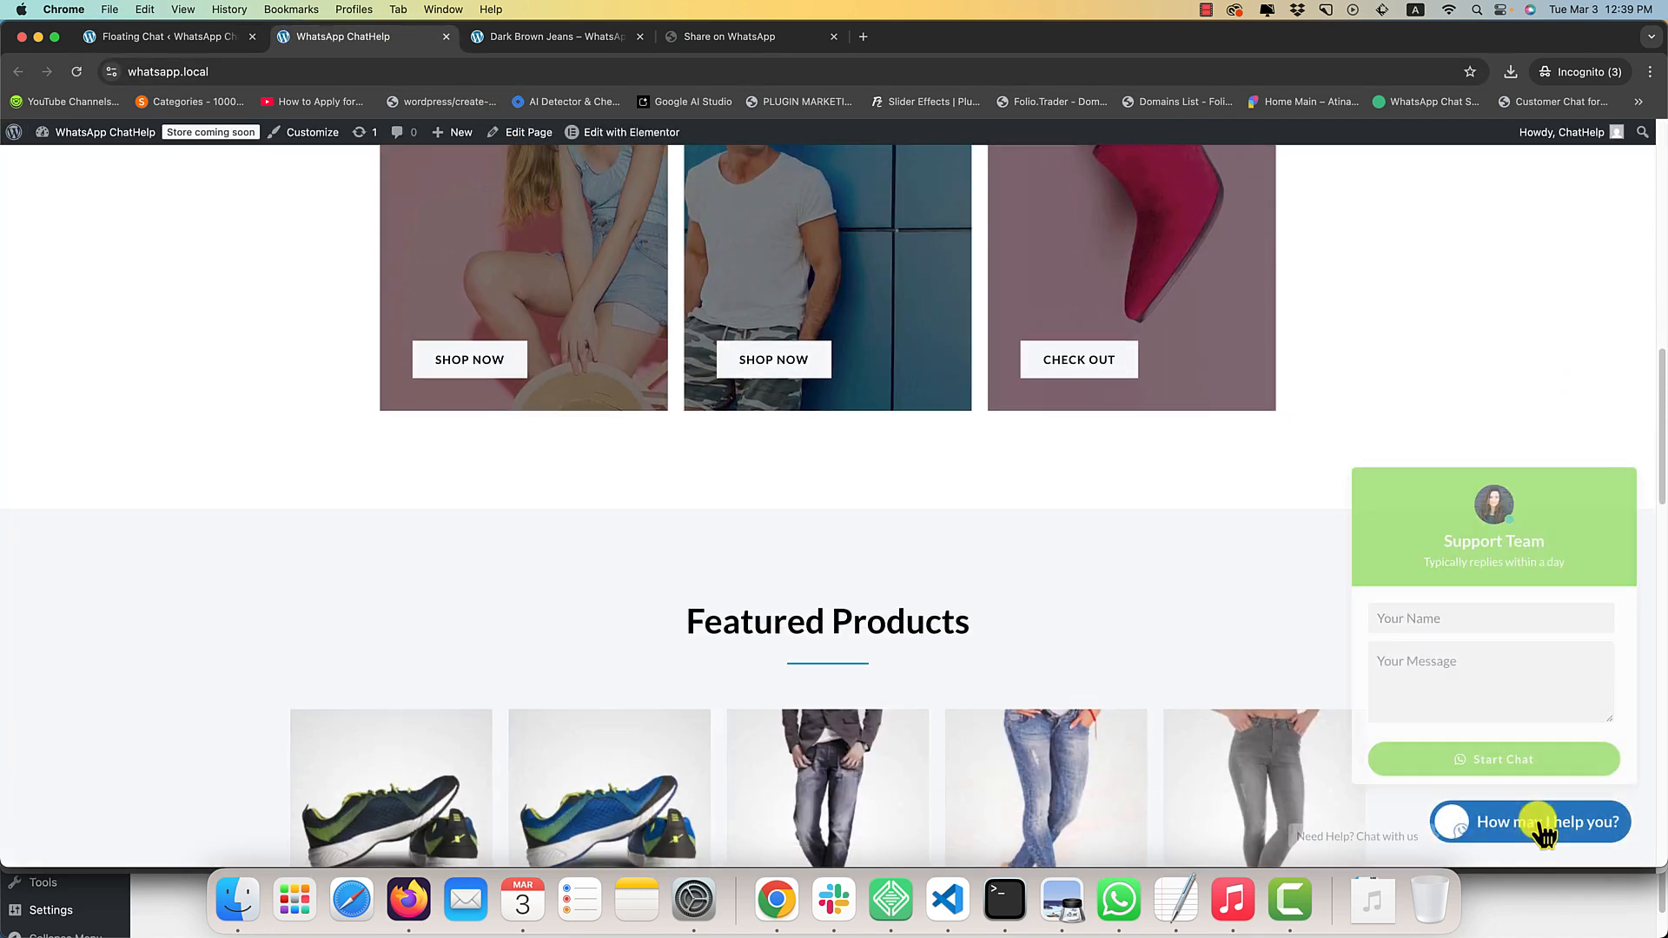
pyautogui.click(1308, 542)
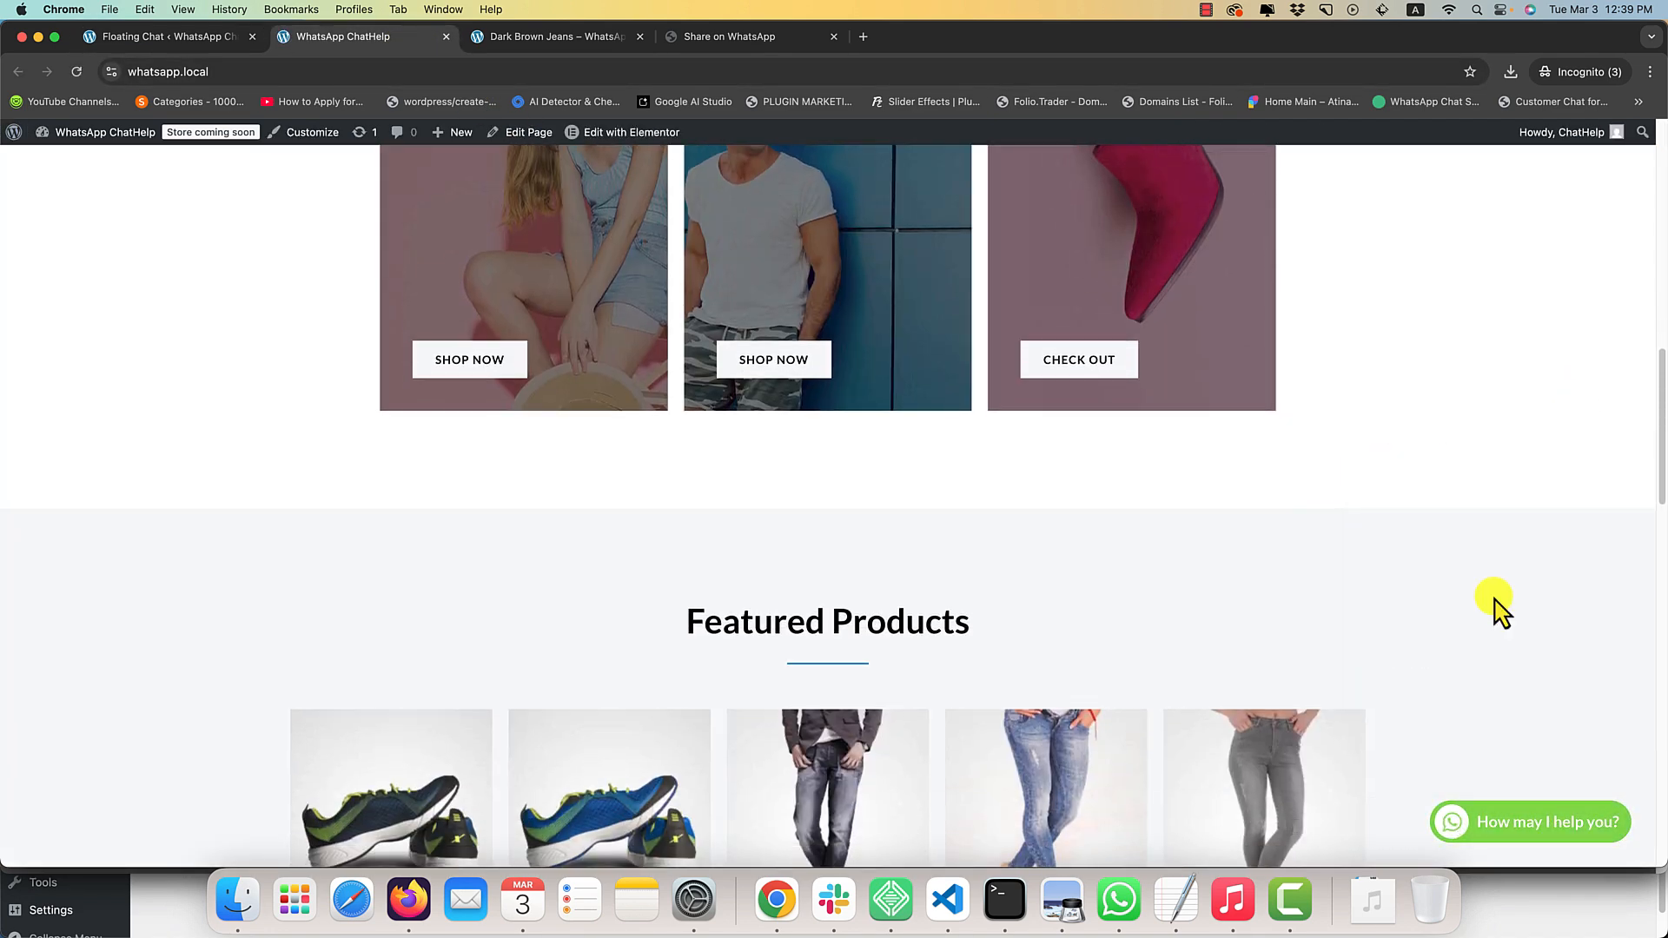
pyautogui.click(1508, 821)
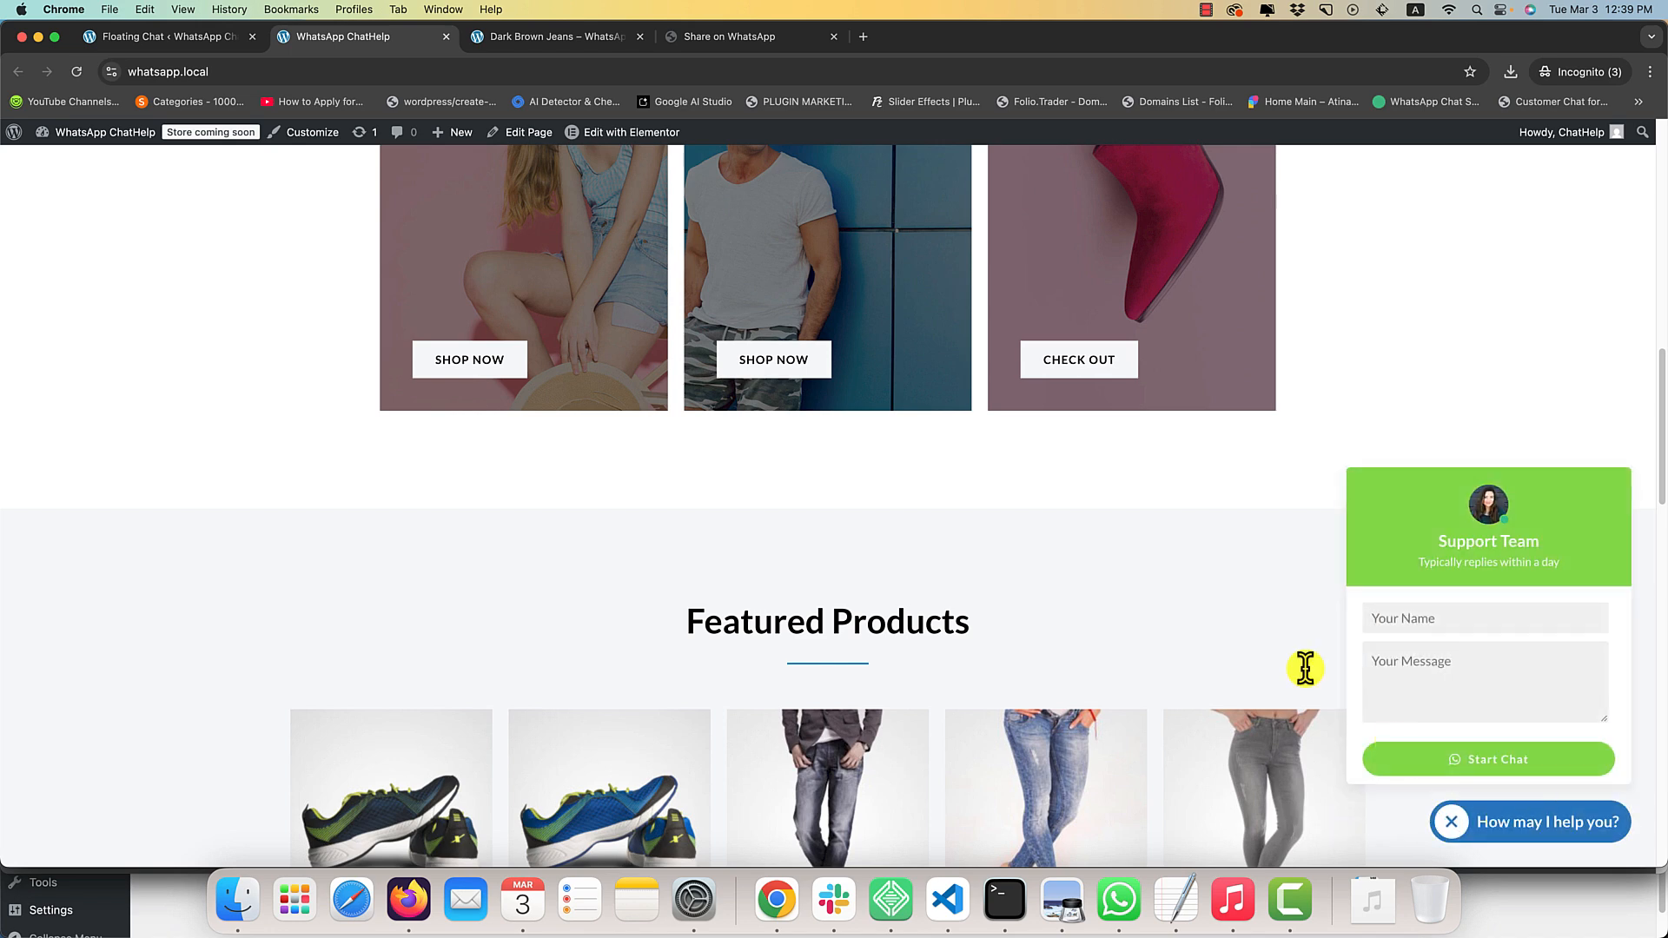
# Set the floating chat's typography font family to Helvetica and save the settings.
pyautogui.click(181, 35)
pyautogui.click(794, 752)
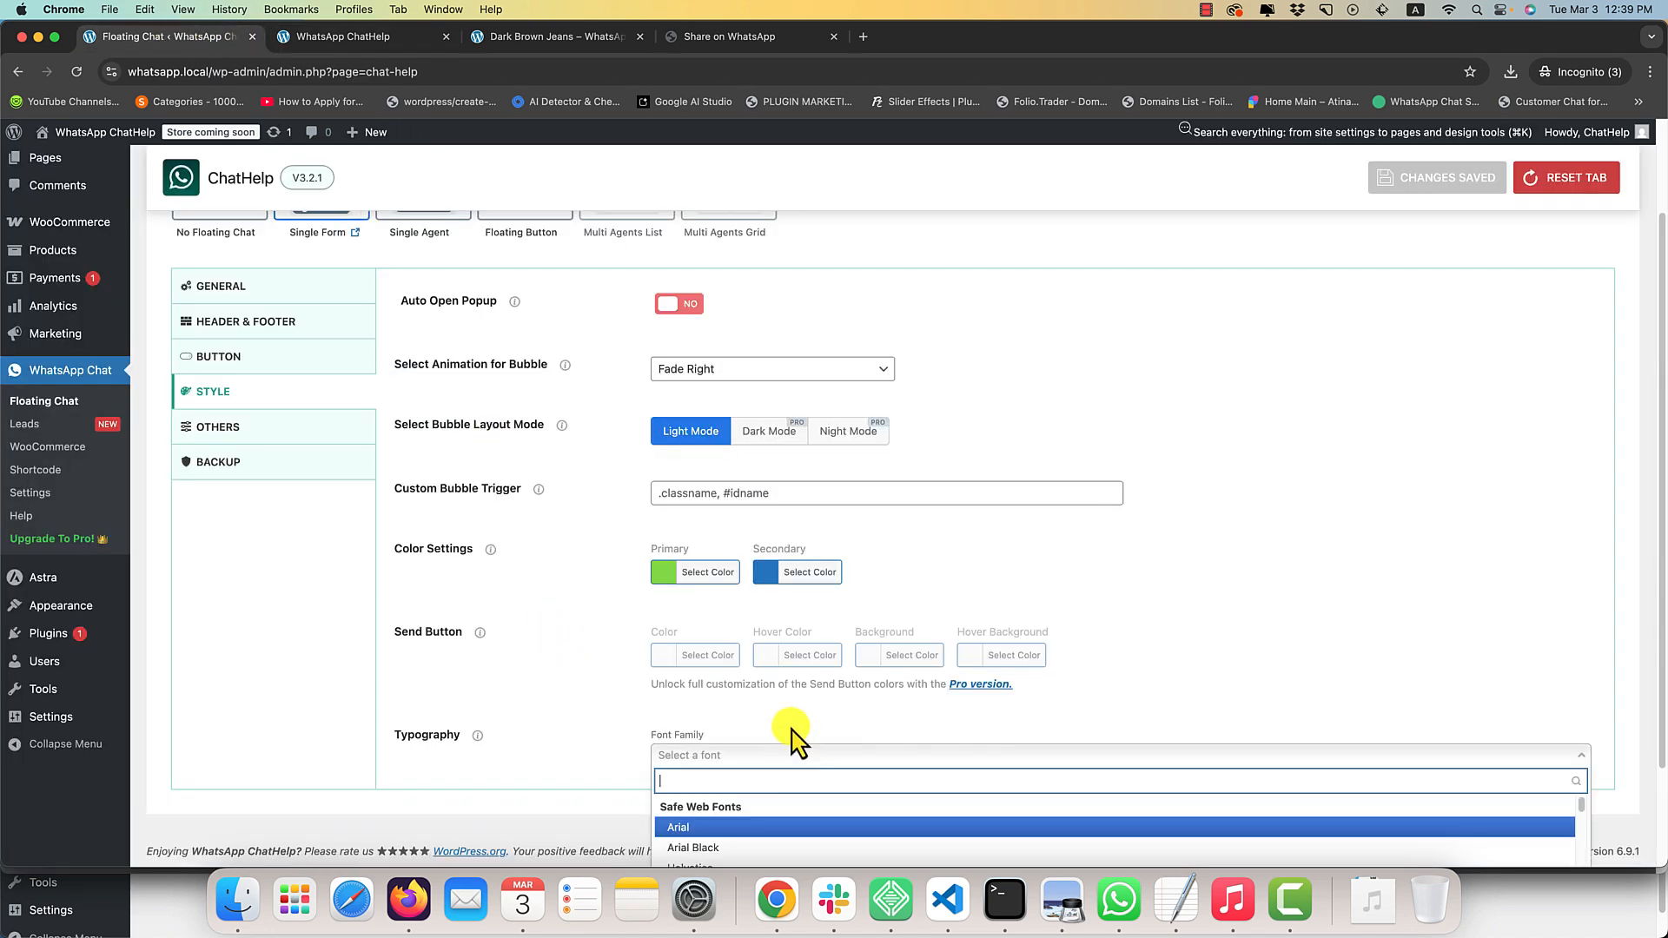
pyautogui.click(745, 756)
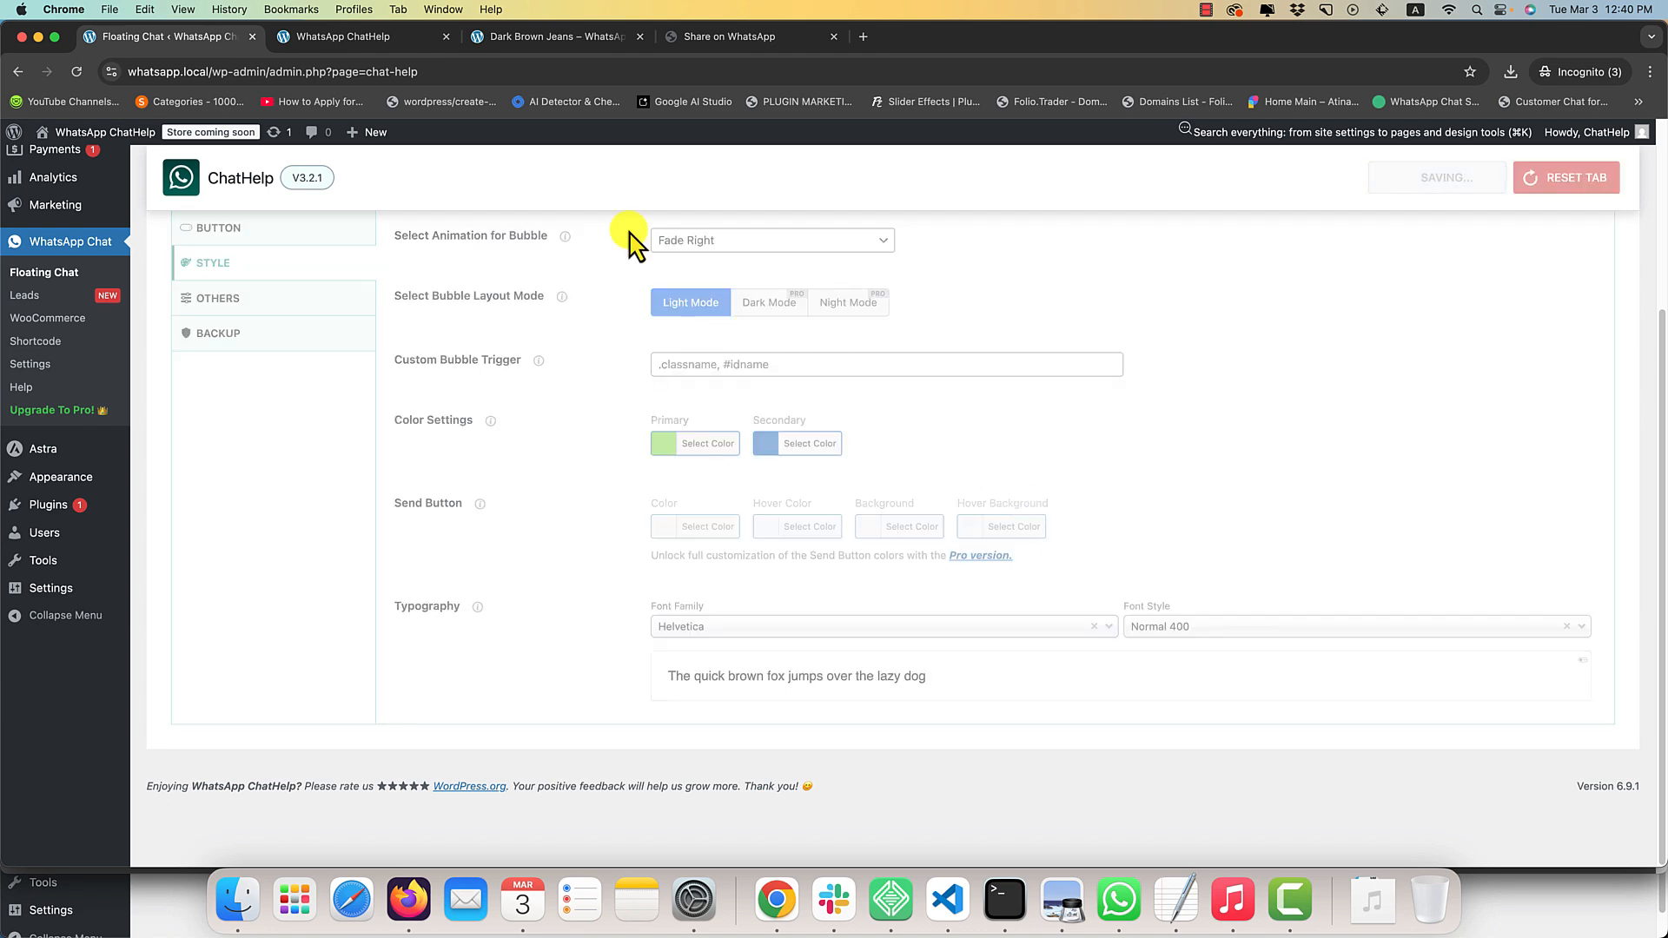
# Reload the home page and check the chat box typography by opening and closing the chat box.
pyautogui.click(387, 43)
pyautogui.press('super+r')
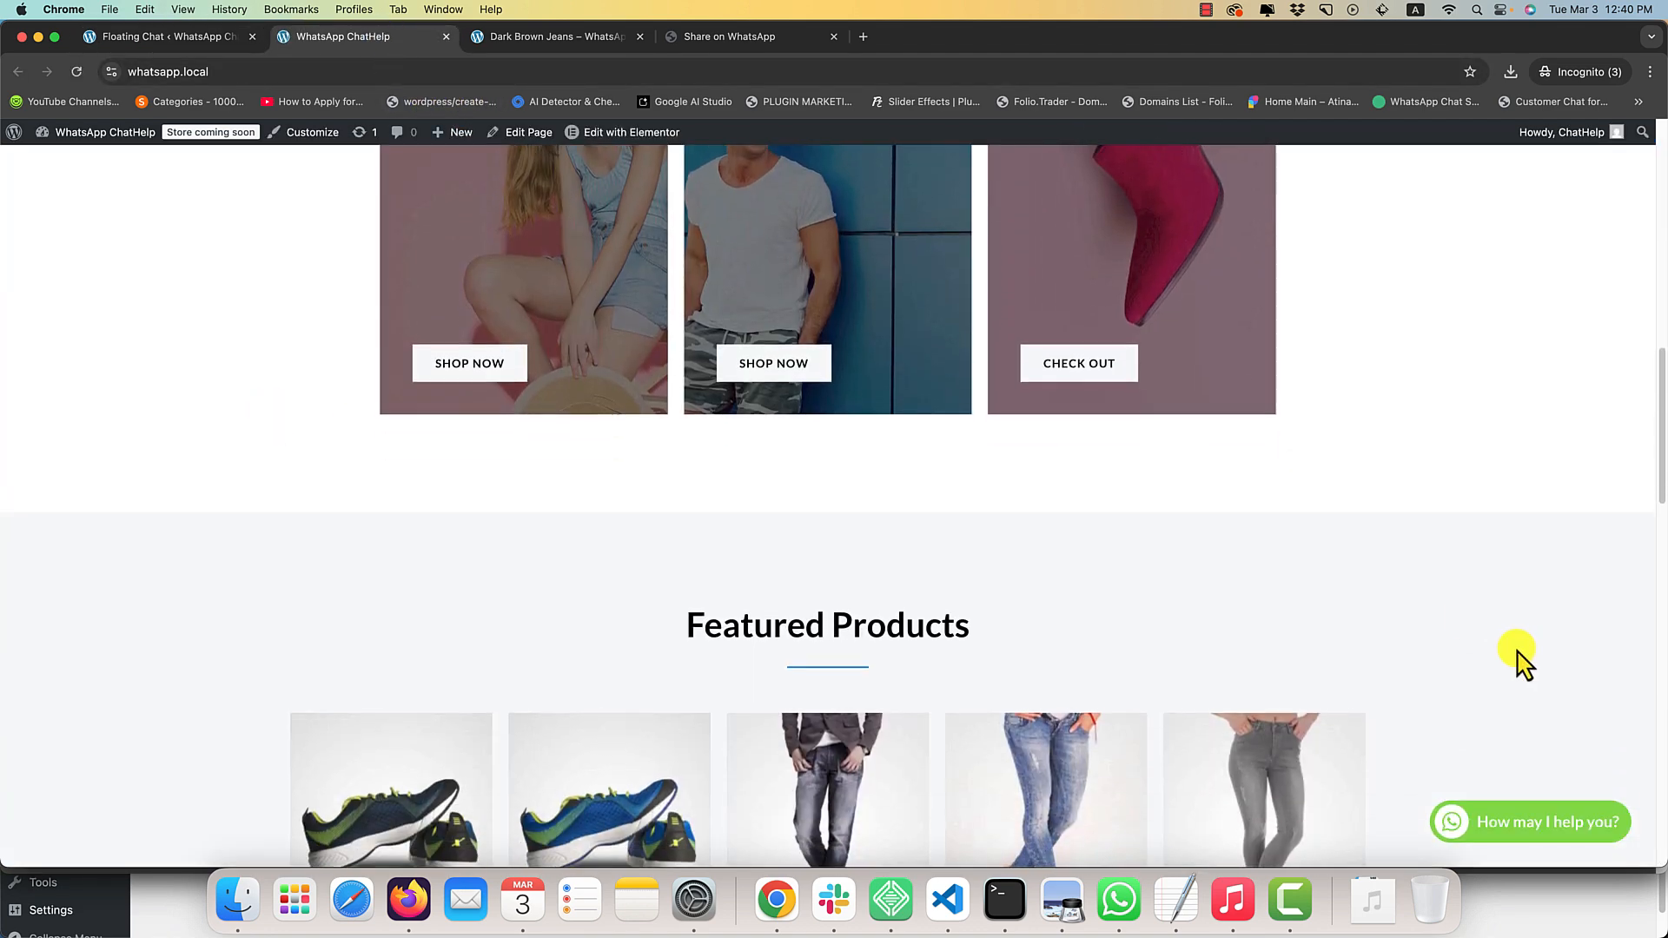
pyautogui.click(1529, 819)
pyautogui.click(1526, 829)
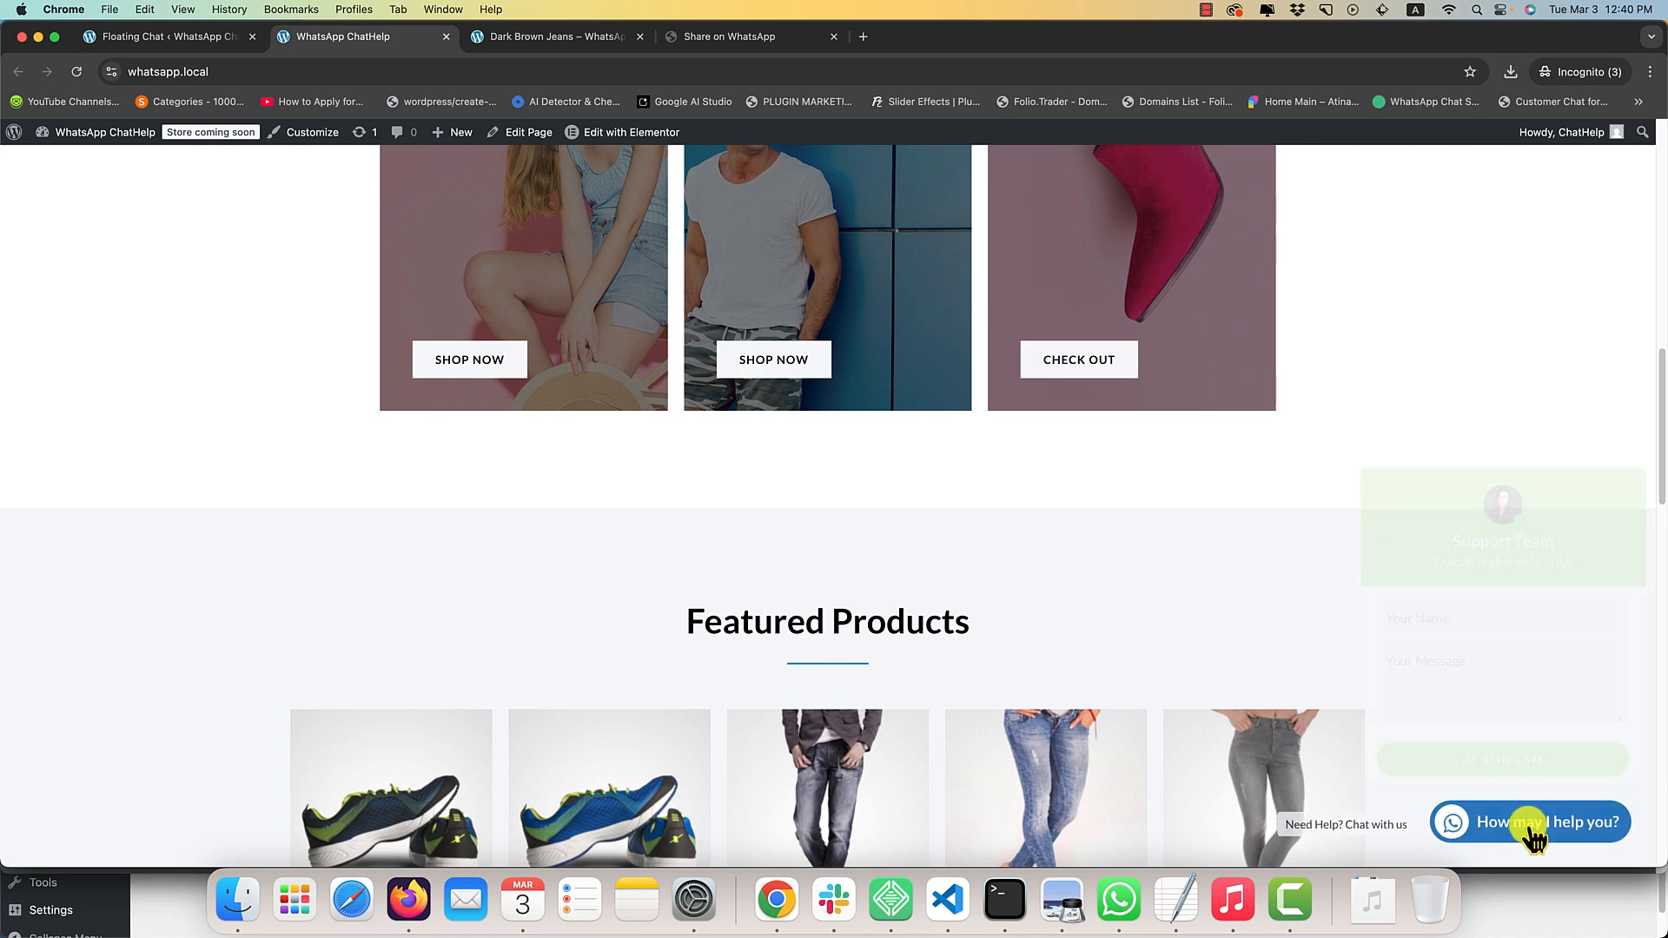
# Set the floating chat's Device Visibility to Desktop Only and save the settings.
pyautogui.click(153, 49)
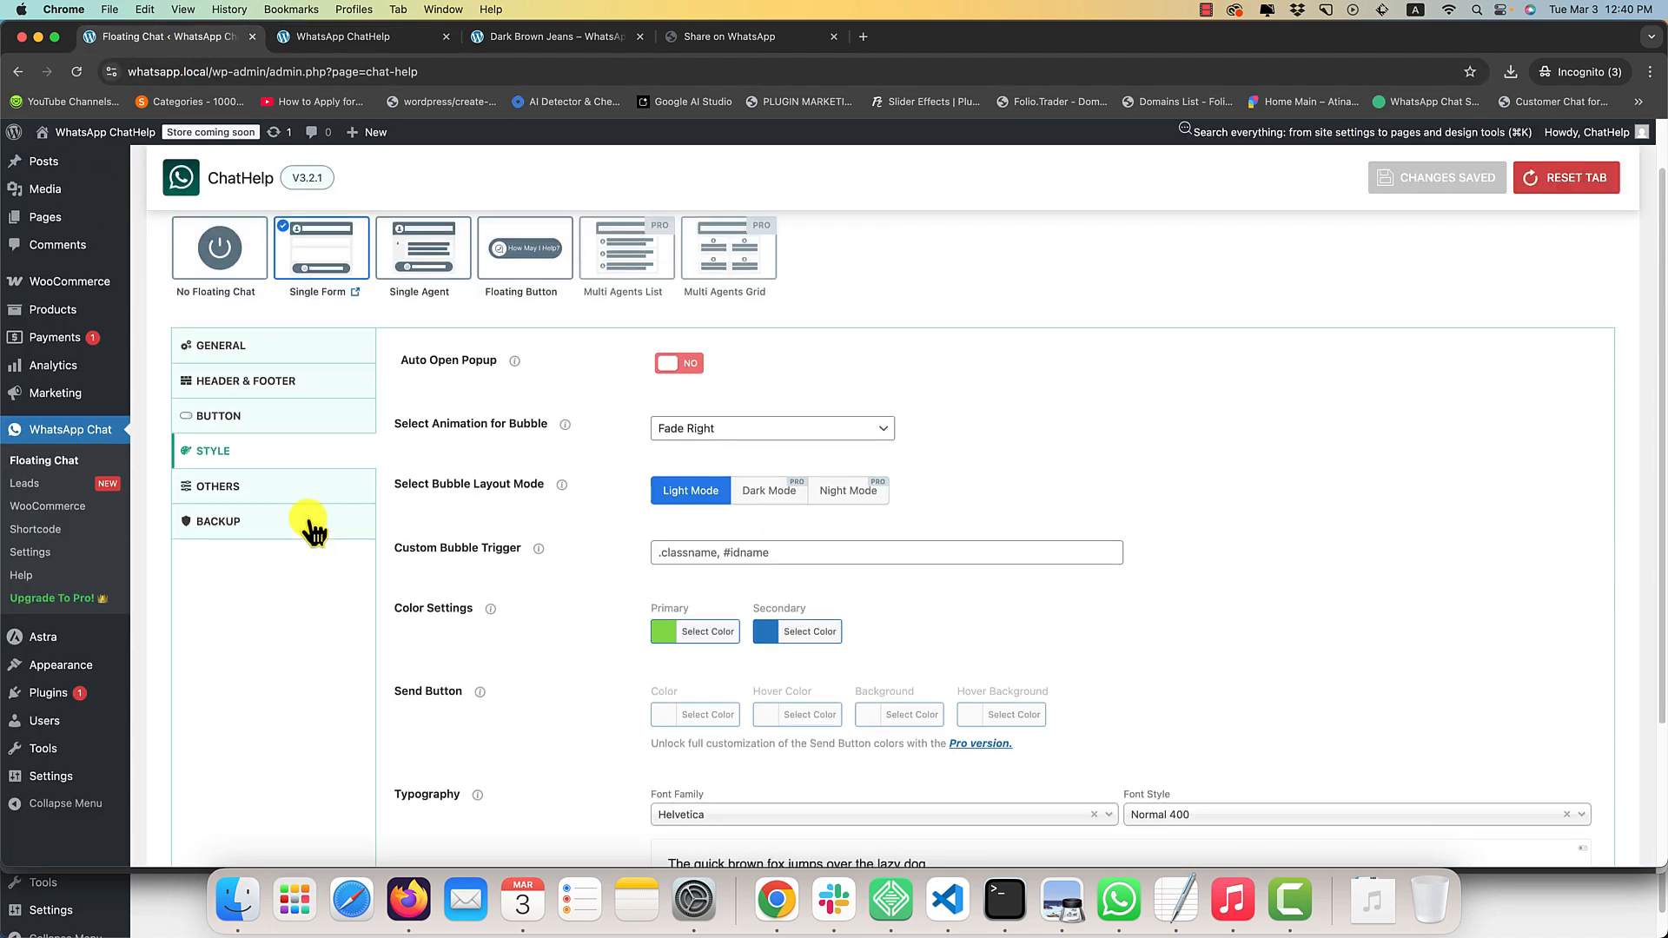
pyautogui.click(275, 501)
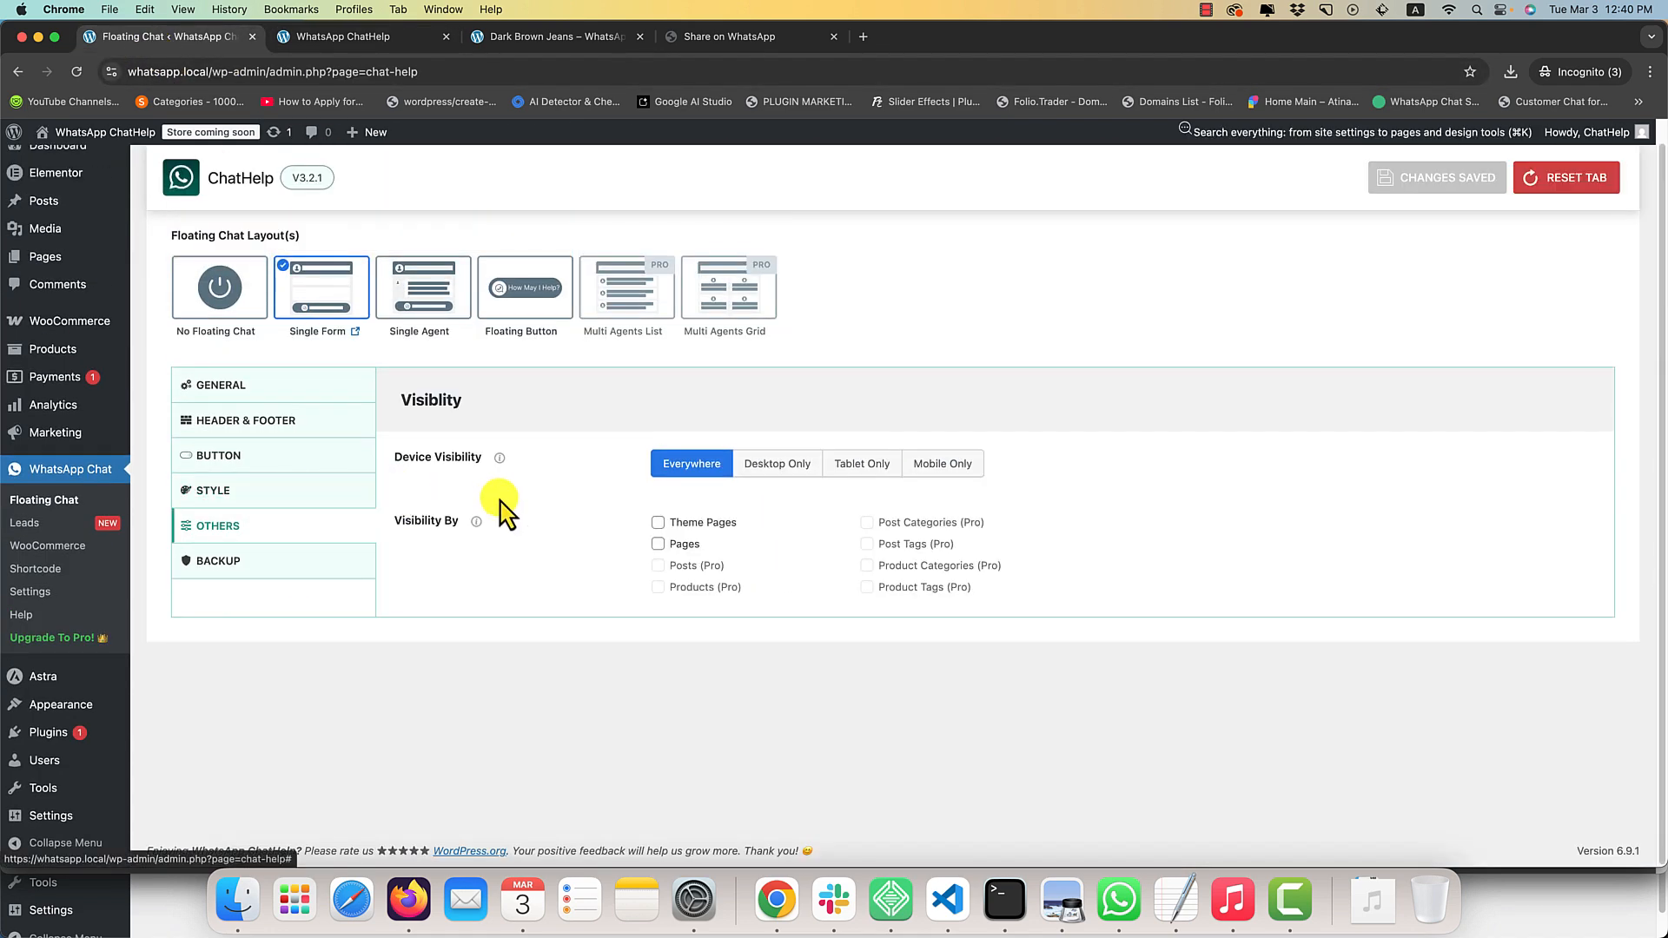
pyautogui.click(780, 469)
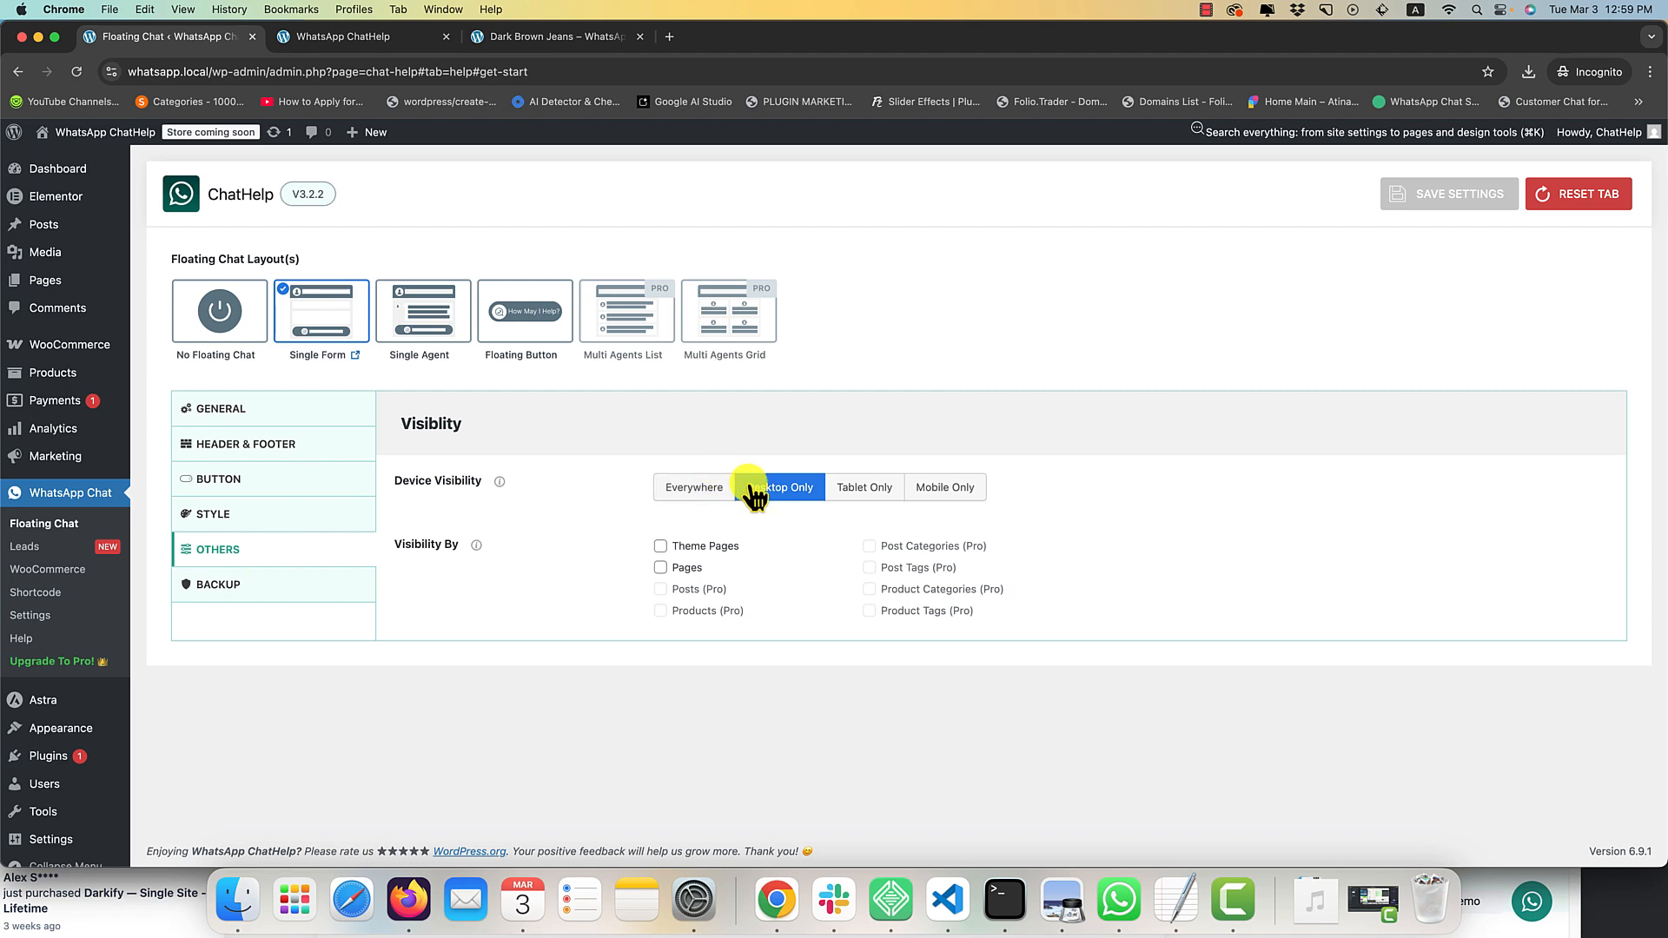
pyautogui.click(1430, 205)
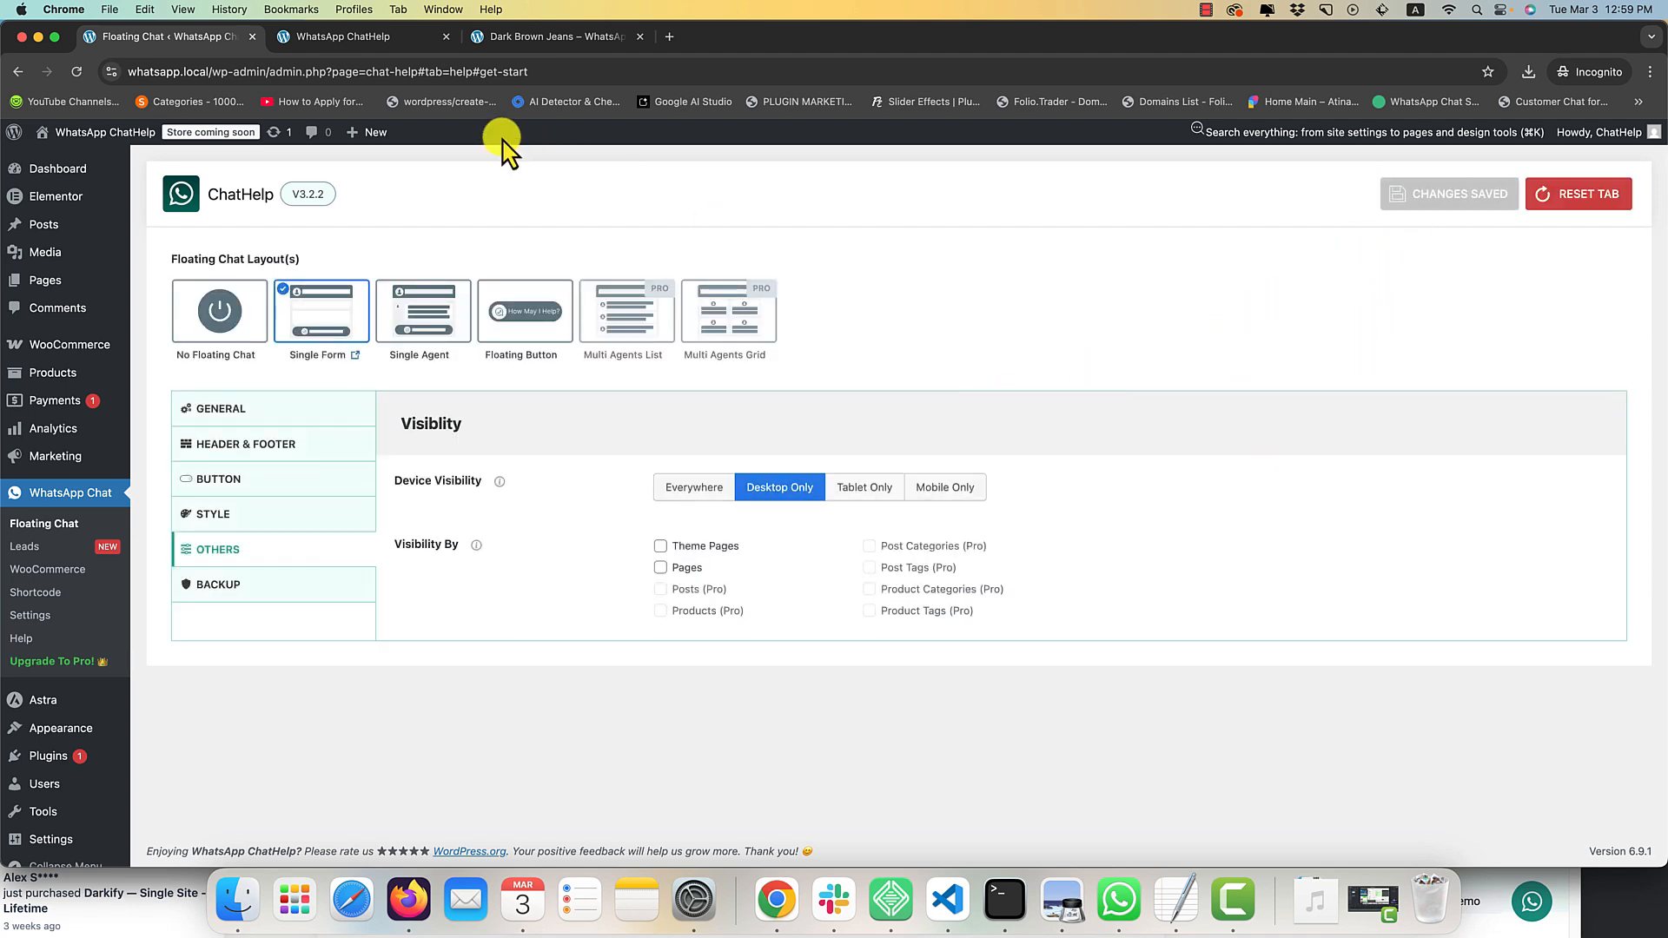
# Reload the home page and narrow the browser window to check the floating chat's Desktop Only visibility.
pyautogui.click(358, 38)
pyautogui.rightClick(487, 247)
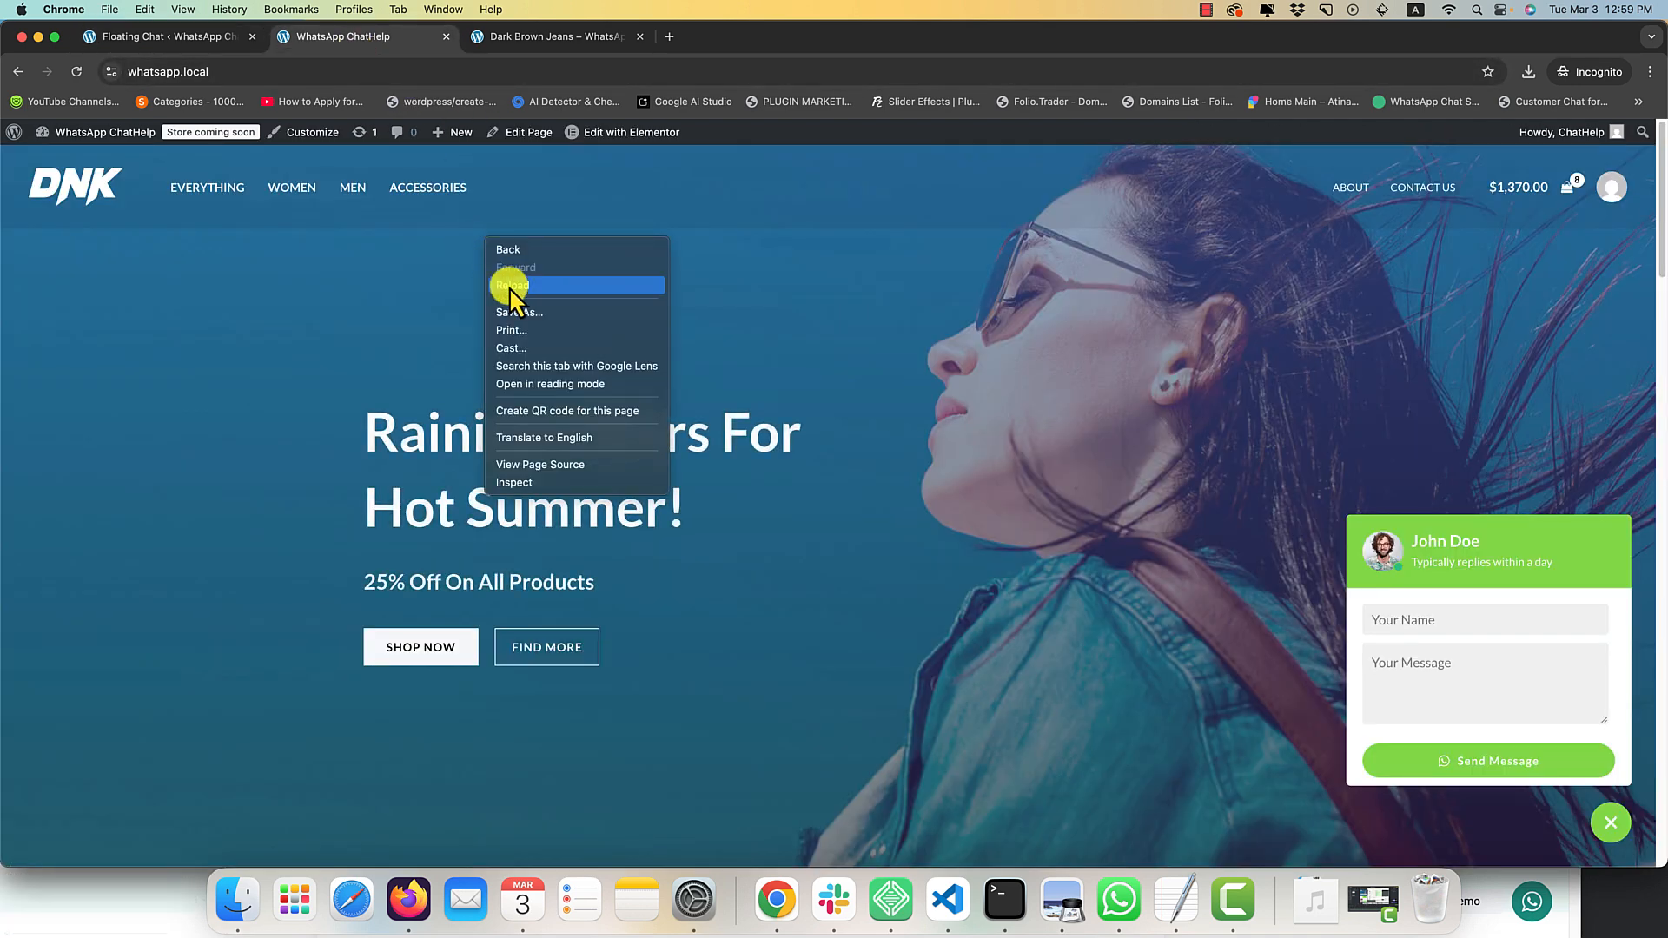
pyautogui.click(509, 286)
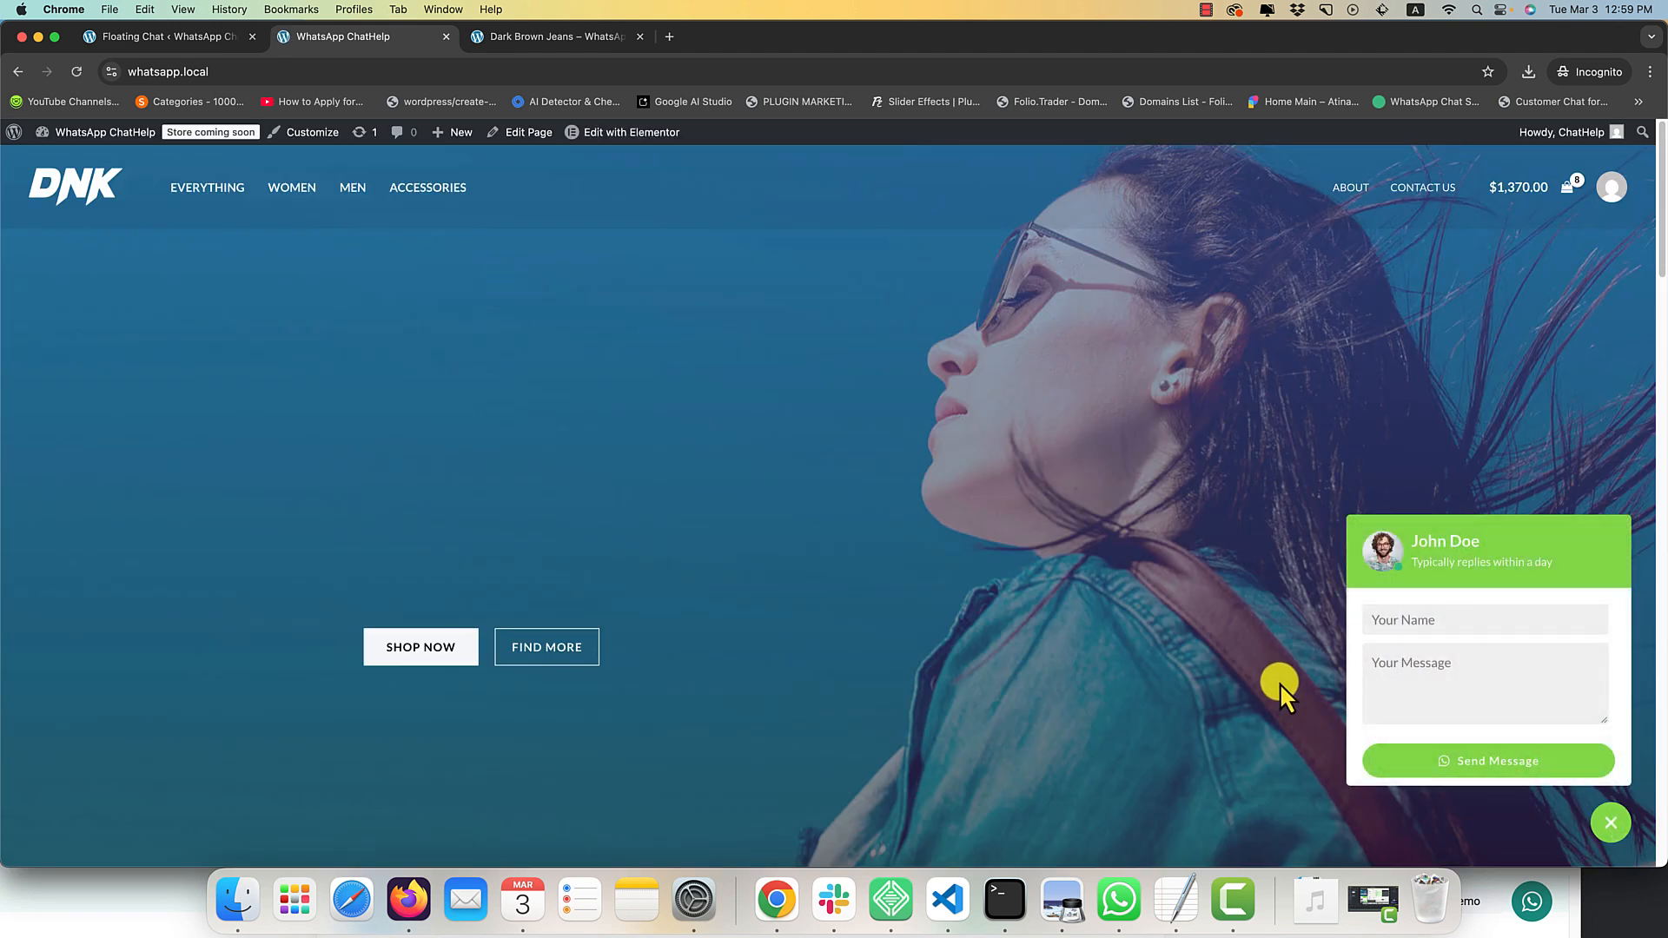
pyautogui.moveTo(1660, 569); pyautogui.dragTo(637, 608)
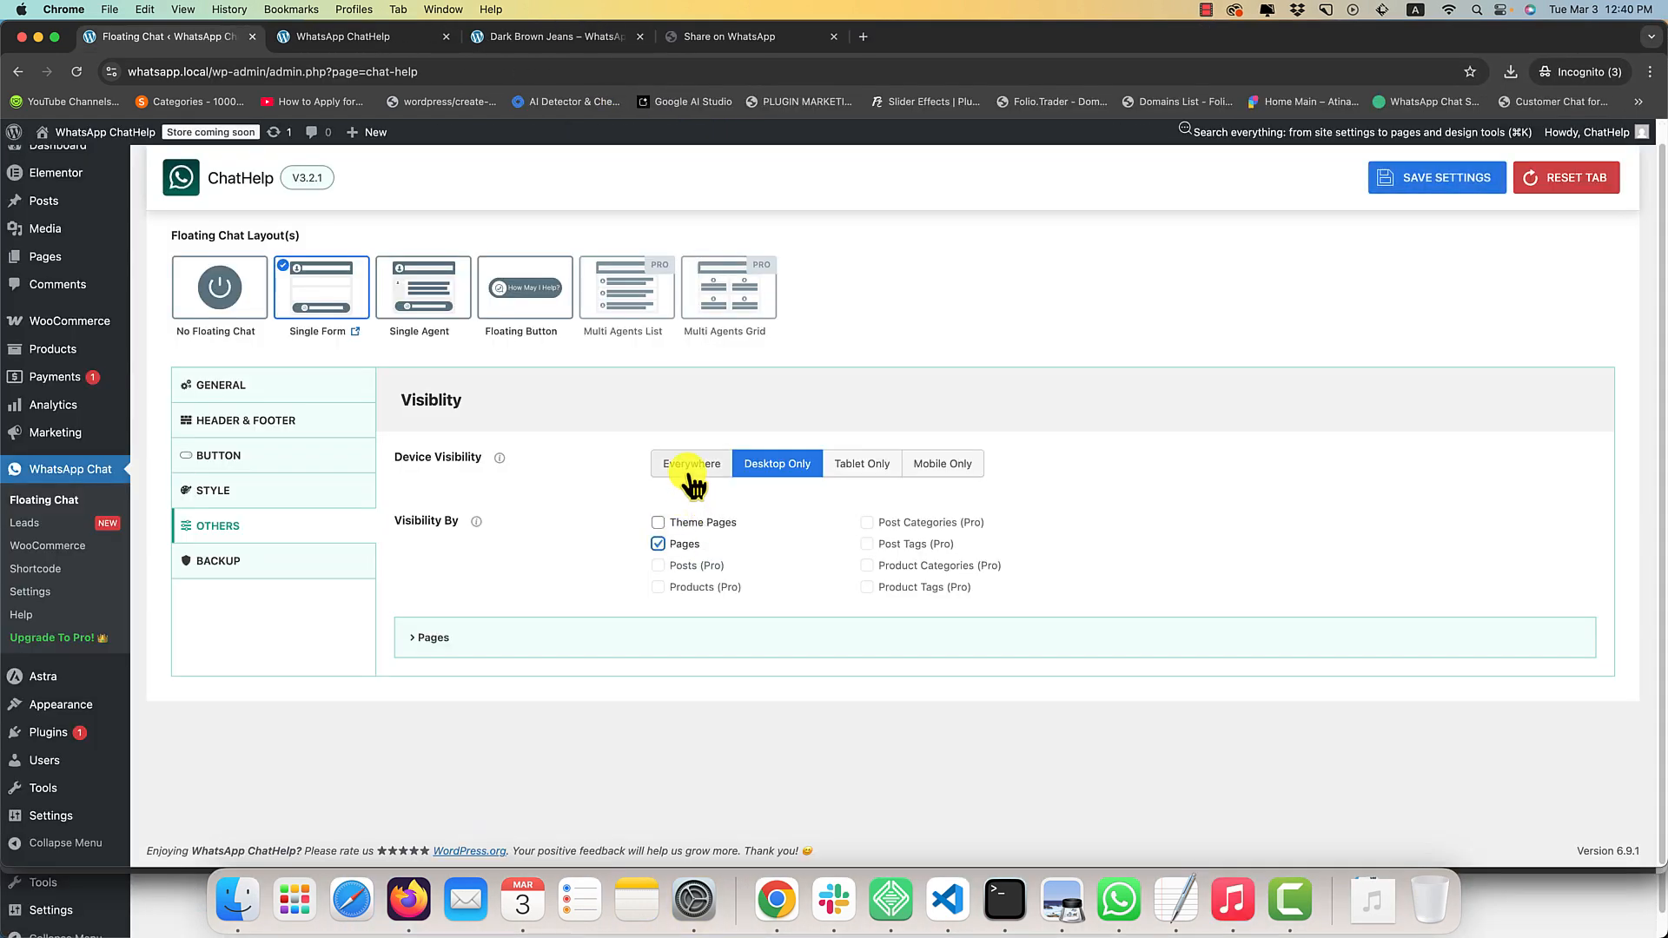
# Set Device Visibility to Everywhere, restrict page visibility to include only the Test page, and save the settings.
pyautogui.click(690, 468)
pyautogui.click(543, 639)
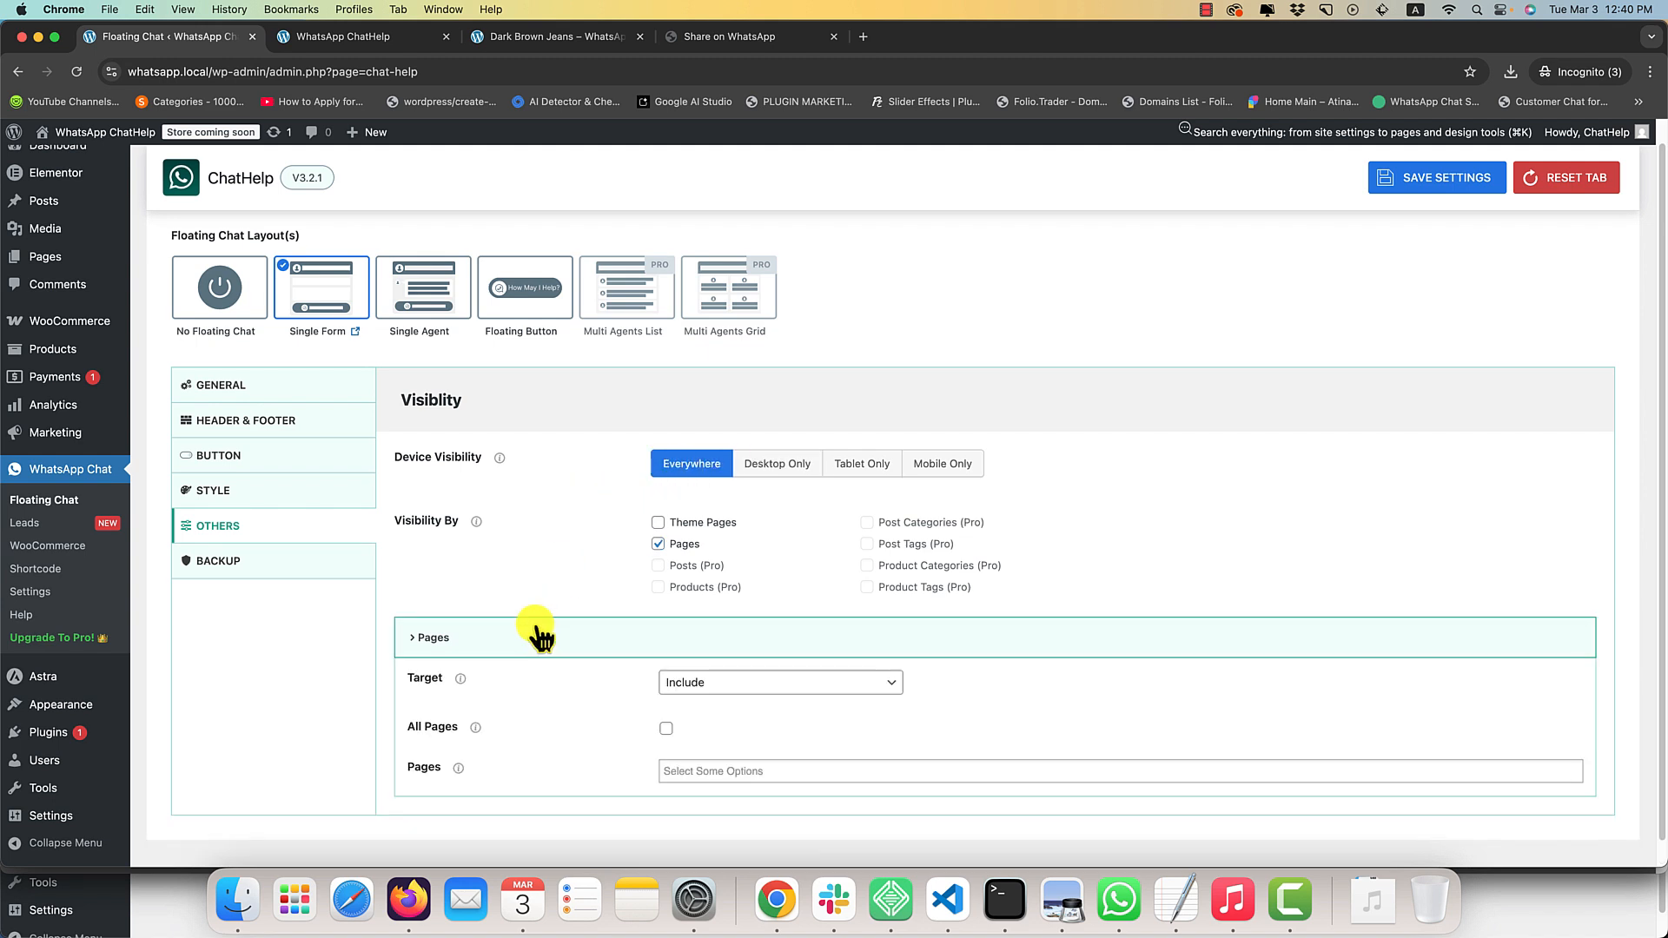
pyautogui.scroll(-1, 608, 695)
pyautogui.click(666, 704)
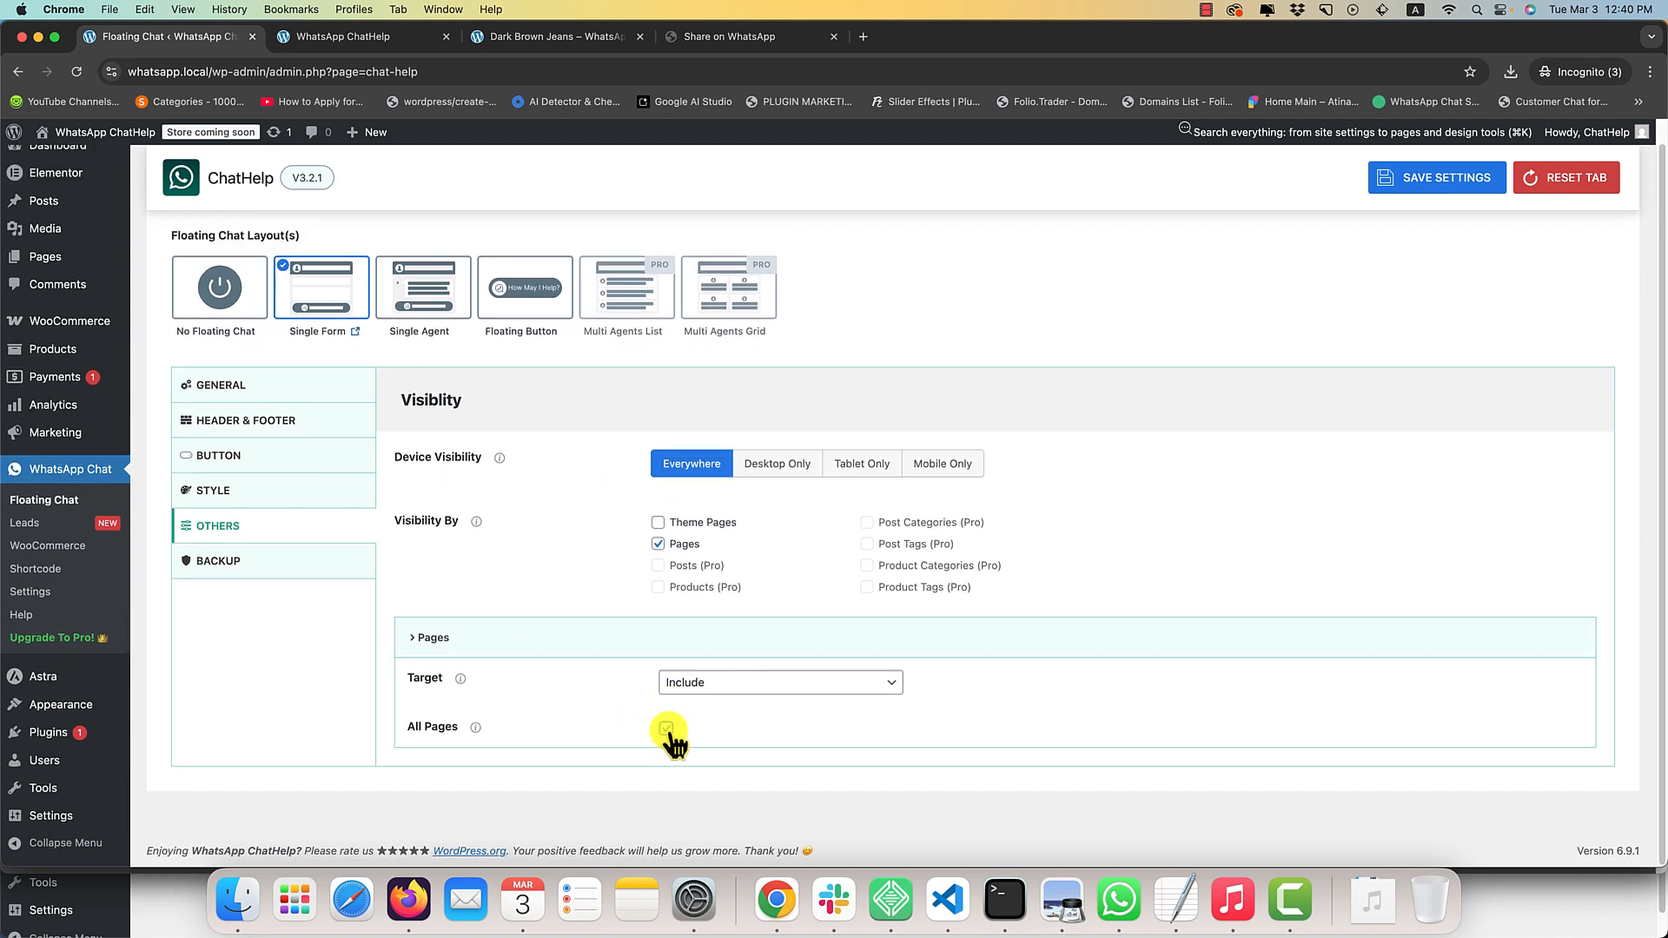
pyautogui.click(666, 728)
pyautogui.click(681, 770)
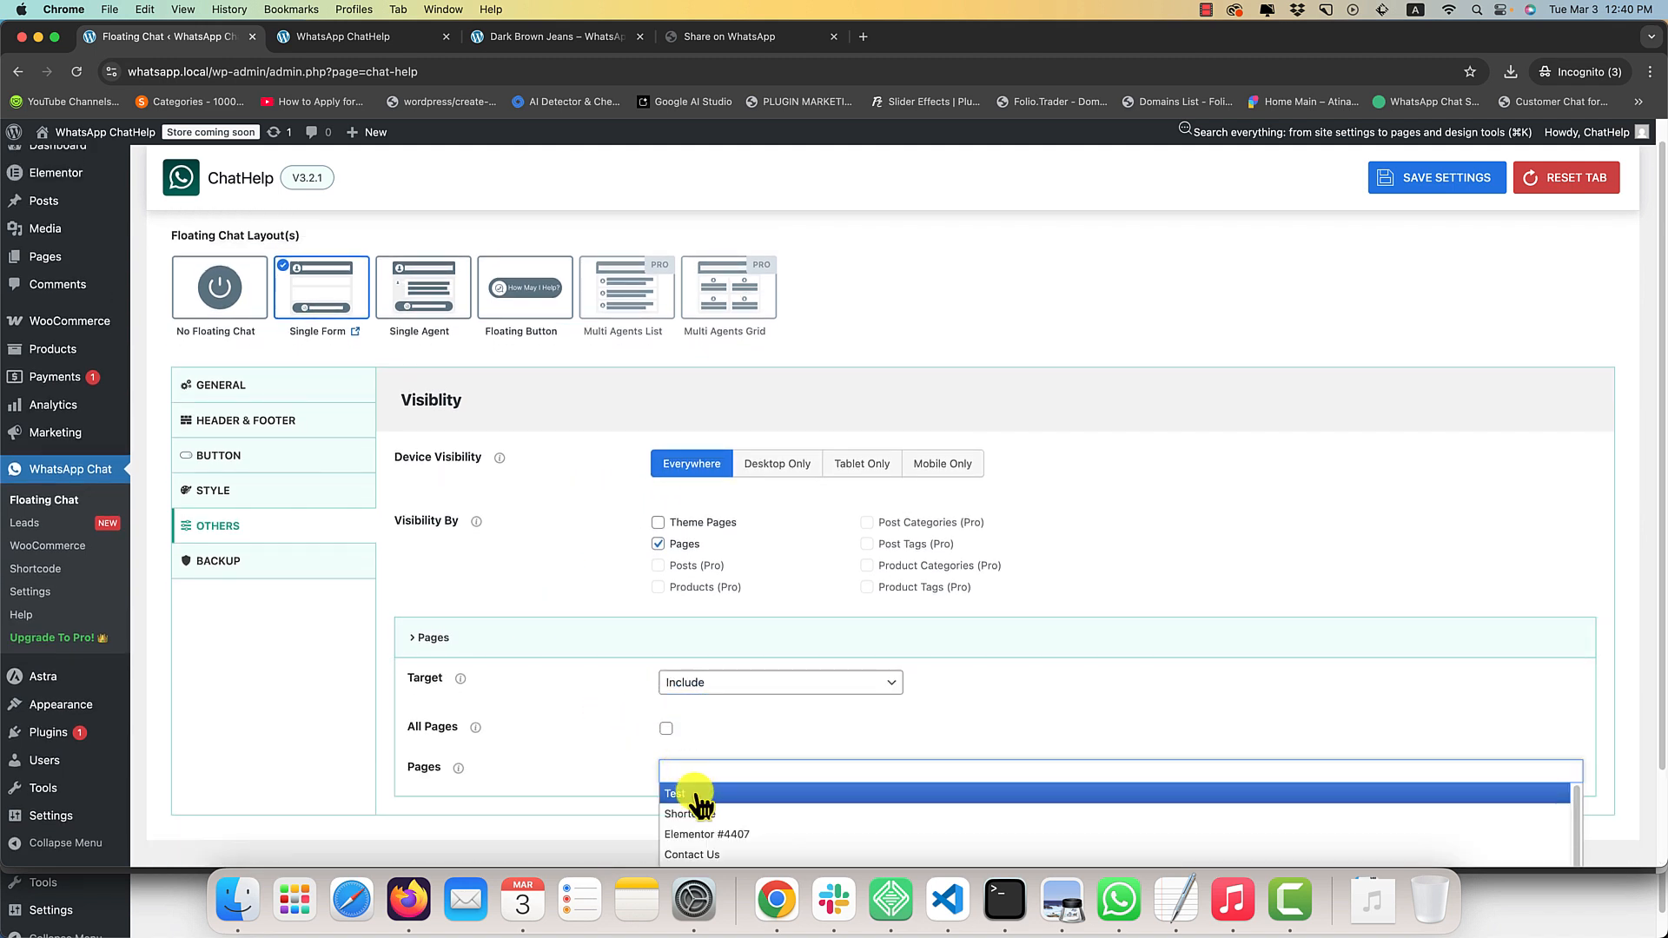
pyautogui.click(699, 796)
pyautogui.press('super+s')
# Reload the home page and open the /test page to check where the floating chat appears.
pyautogui.click(363, 40)
pyautogui.press('super+r')
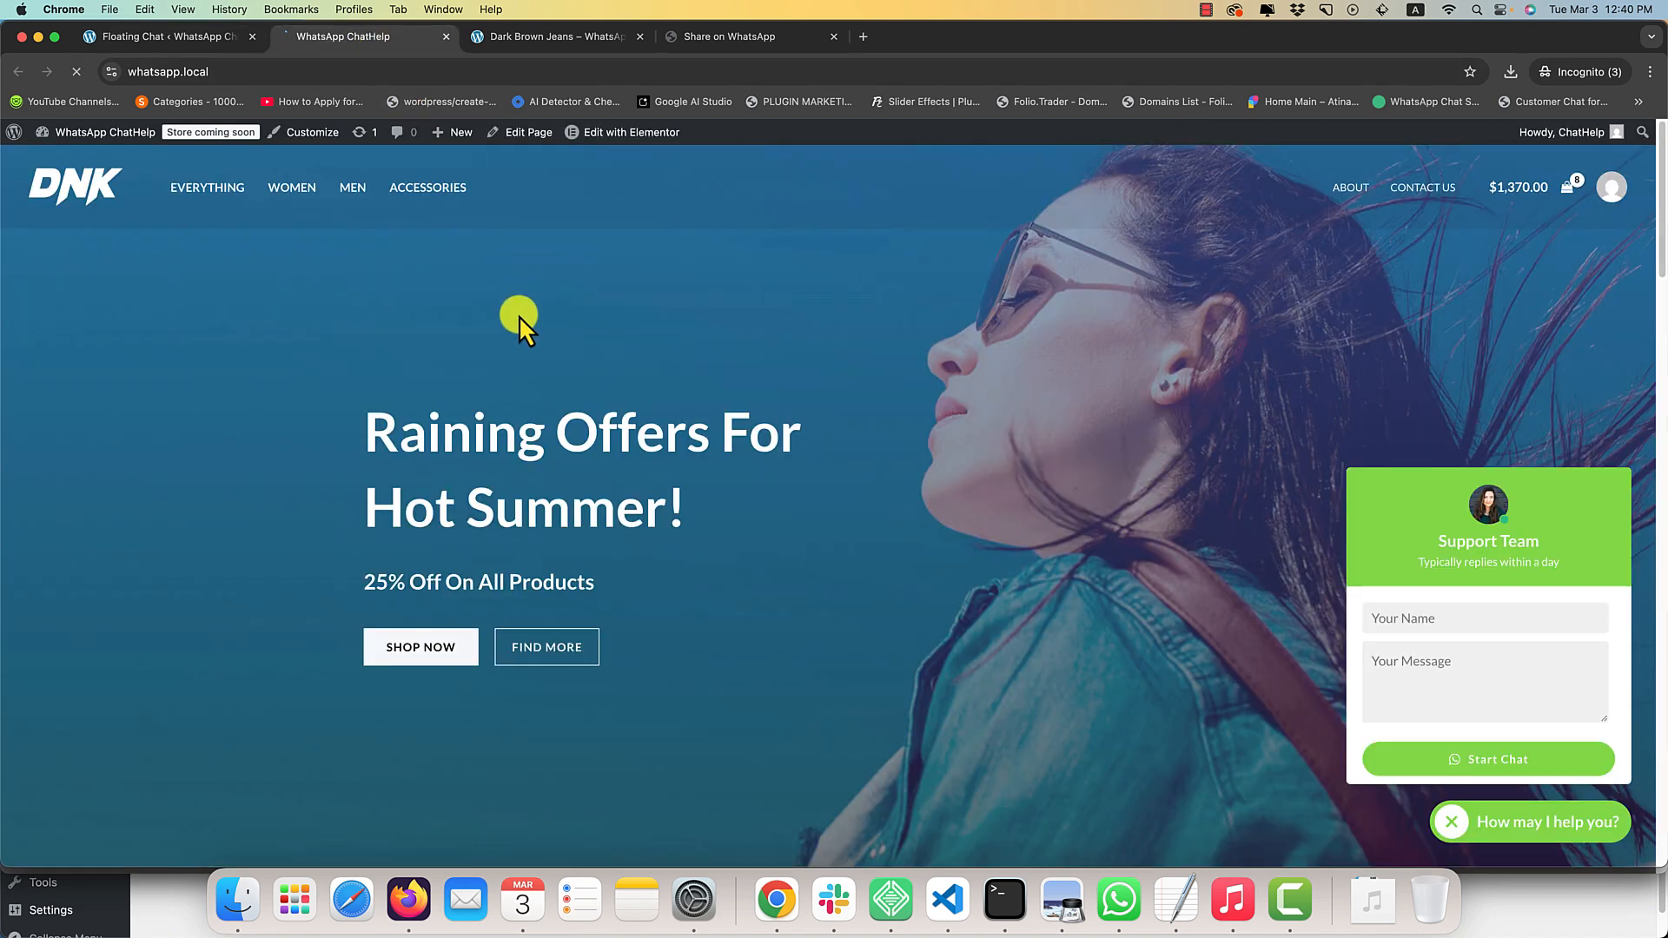
pyautogui.click(357, 71)
pyautogui.write('/test')
pyautogui.press('Return')
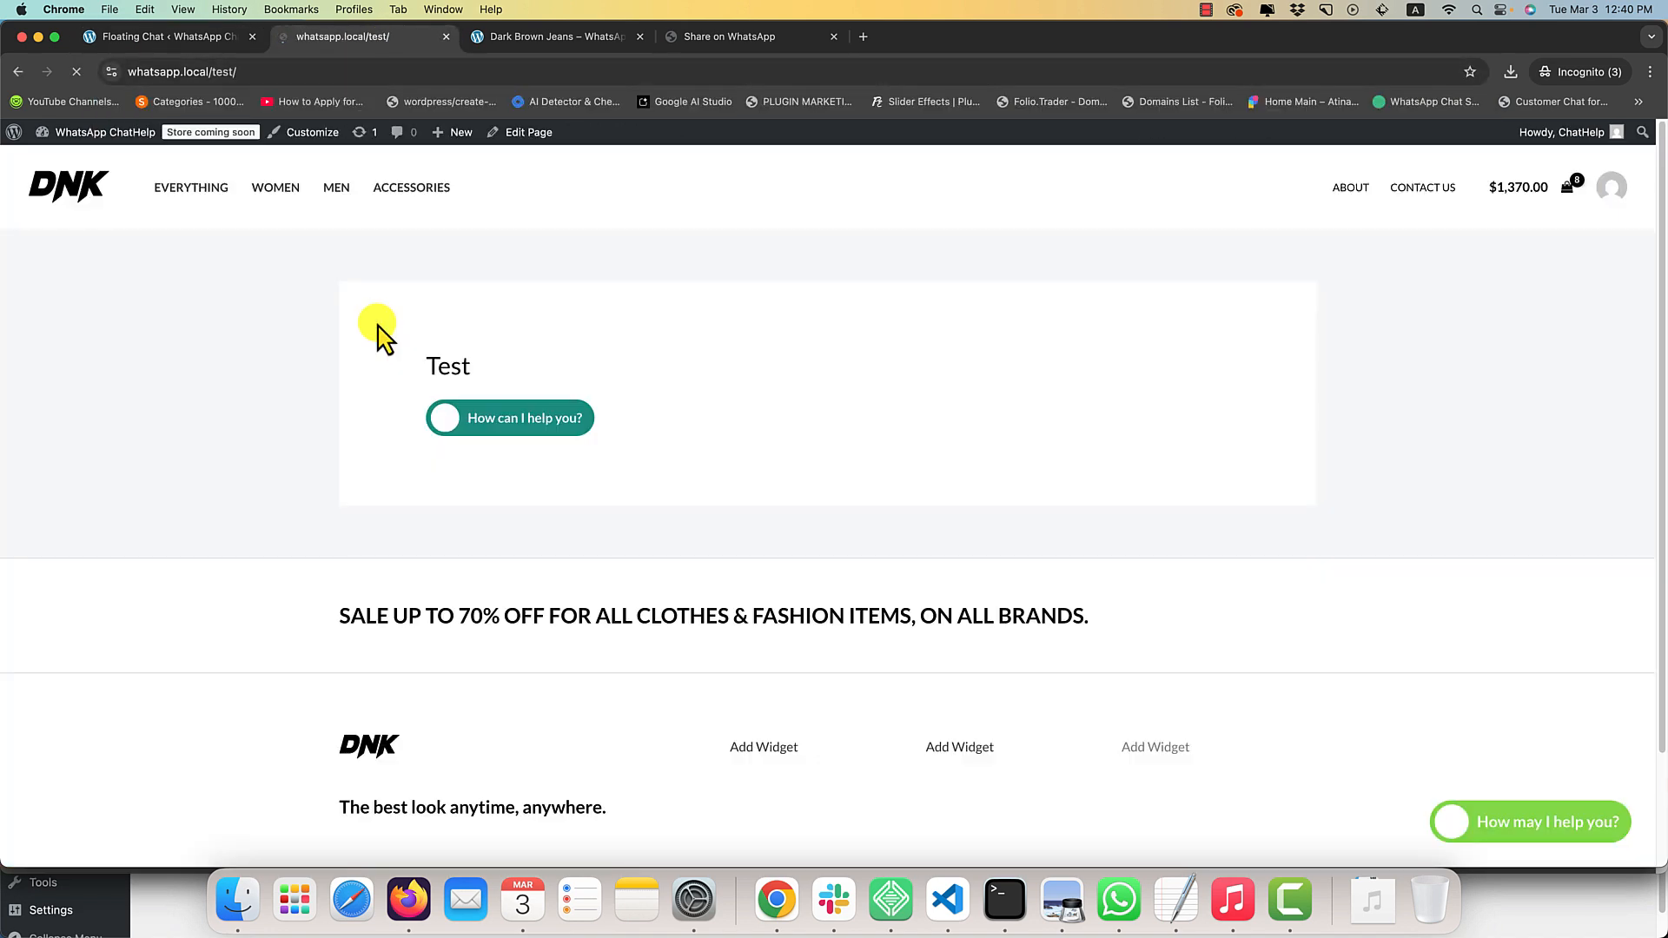
# Return to the floating chat settings and look over the Backup section's import and export options.
pyautogui.click(139, 37)
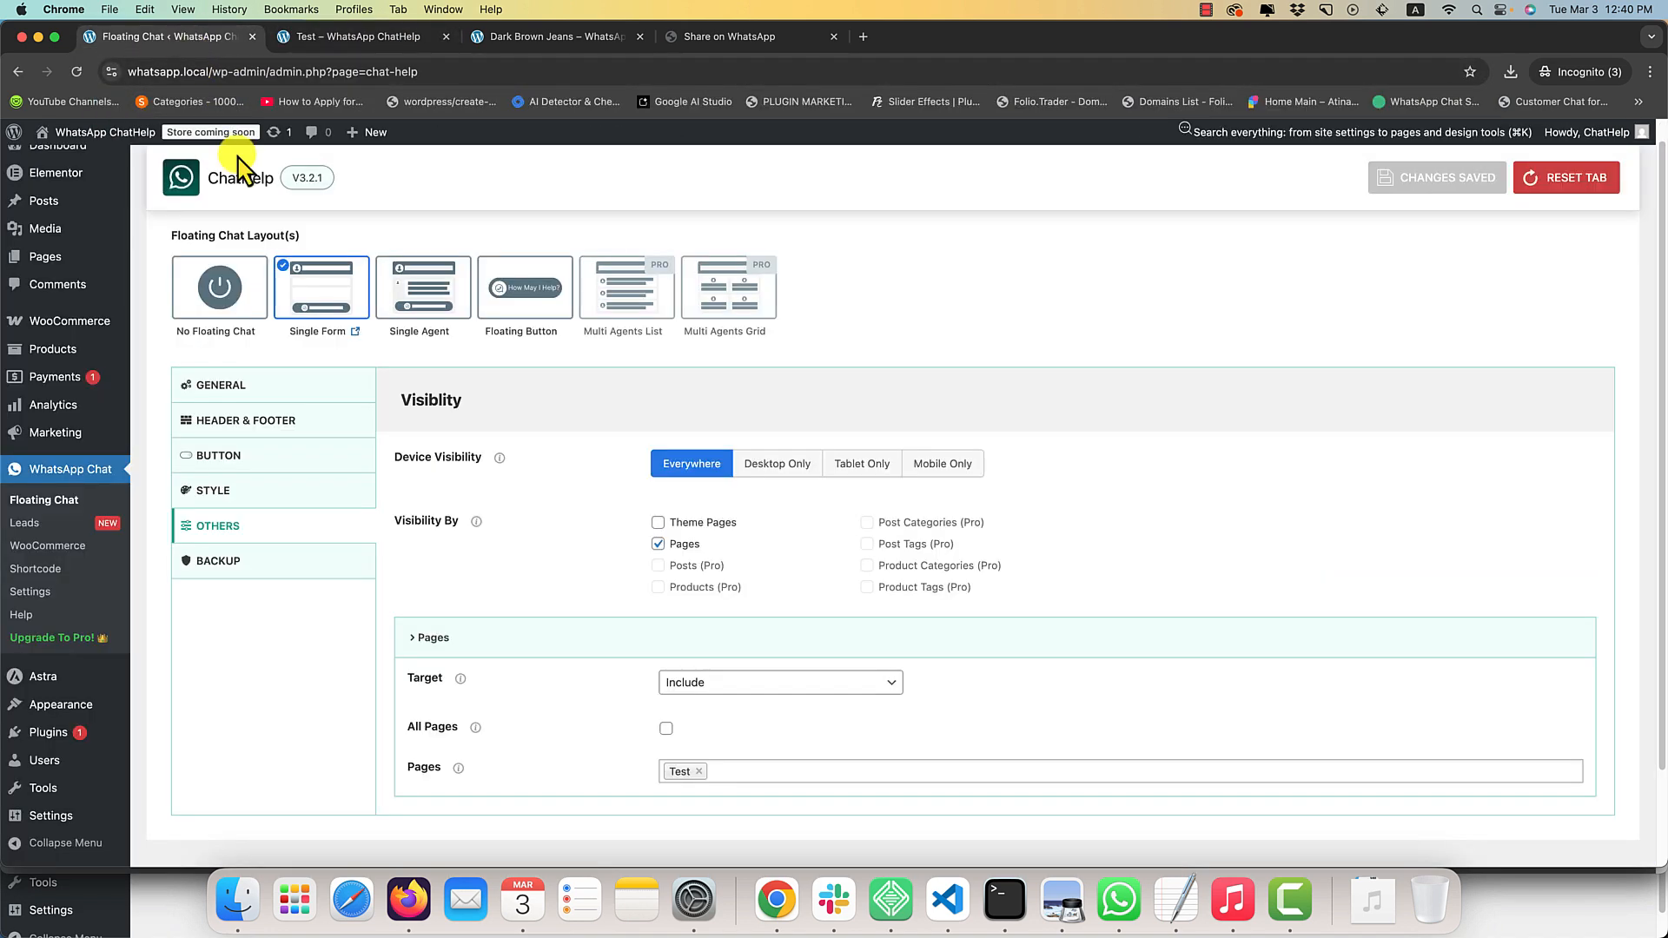
pyautogui.click(311, 565)
pyautogui.scroll(-2, 626, 565)
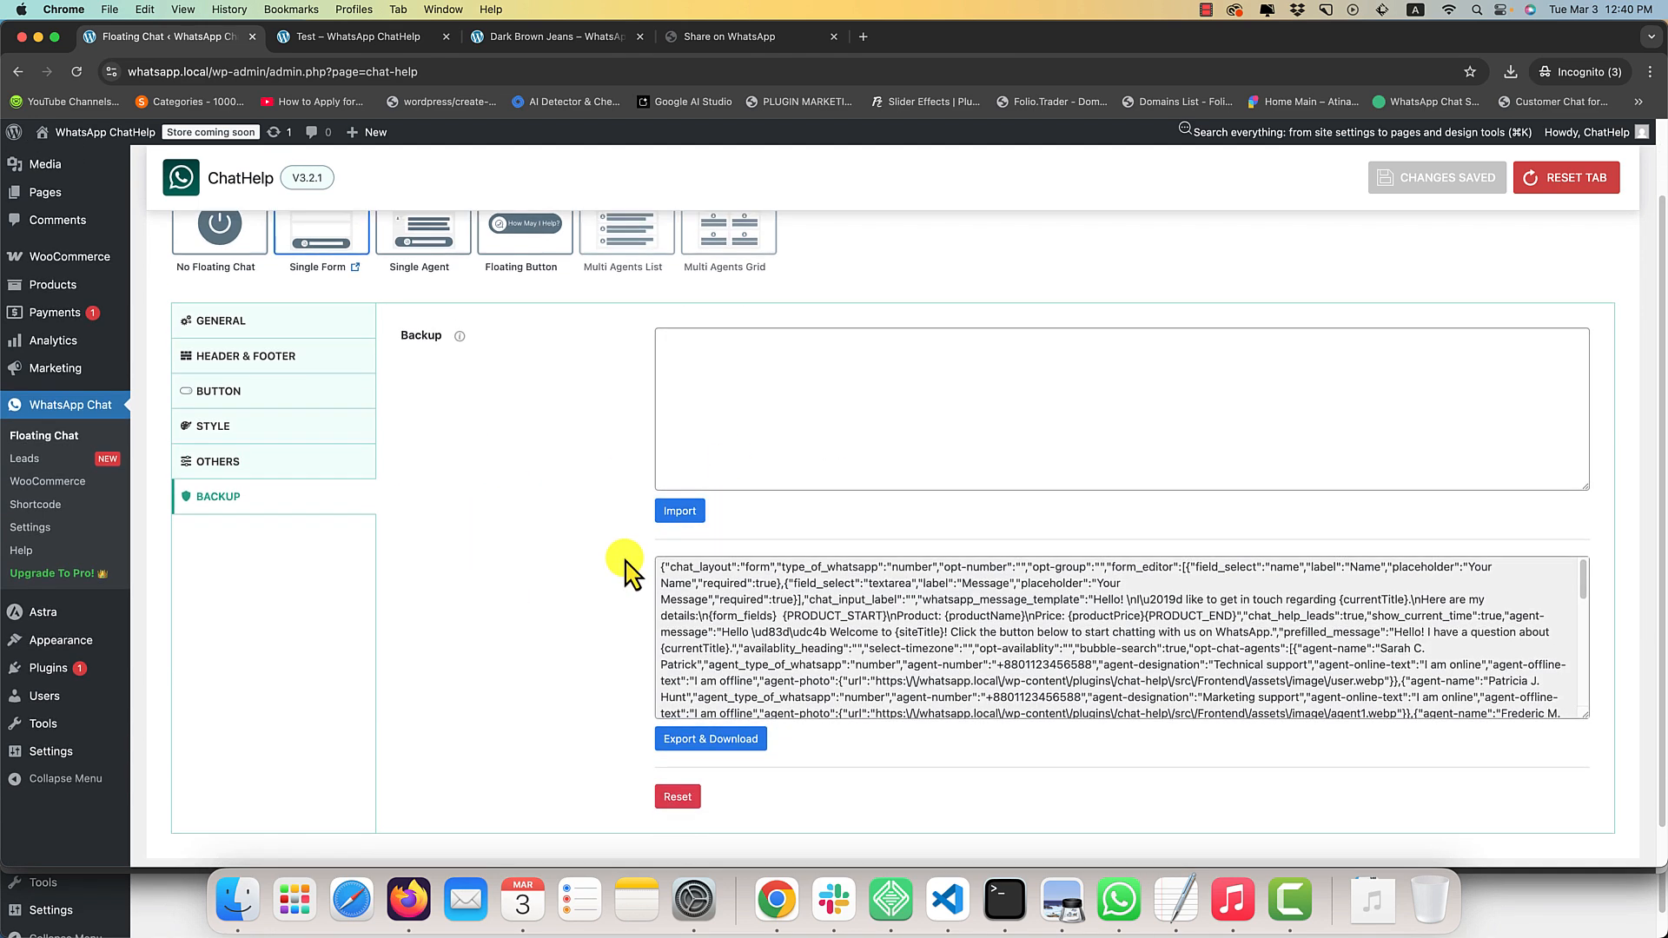
pyautogui.scroll(2, 753, 549)
# Try copying the exported settings code into the backup import field, and clear the field again.
pyautogui.click(842, 487)
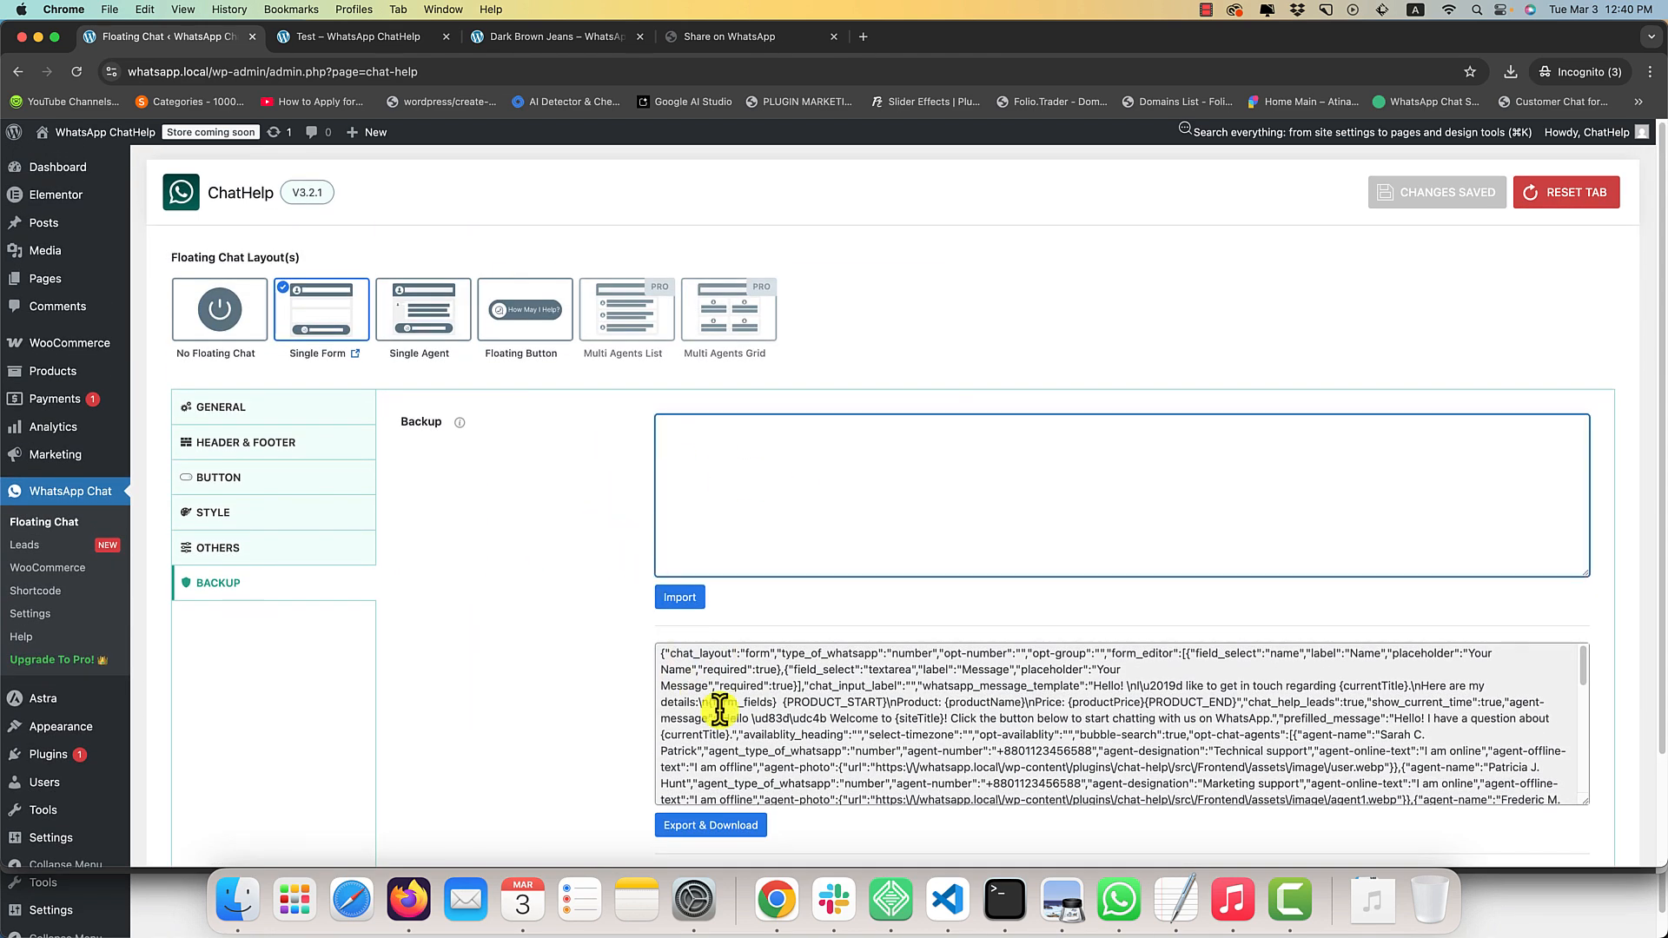
pyautogui.moveTo(668, 653); pyautogui.dragTo(1429, 821)
pyautogui.click(793, 483)
pyautogui.press('cmd+v')
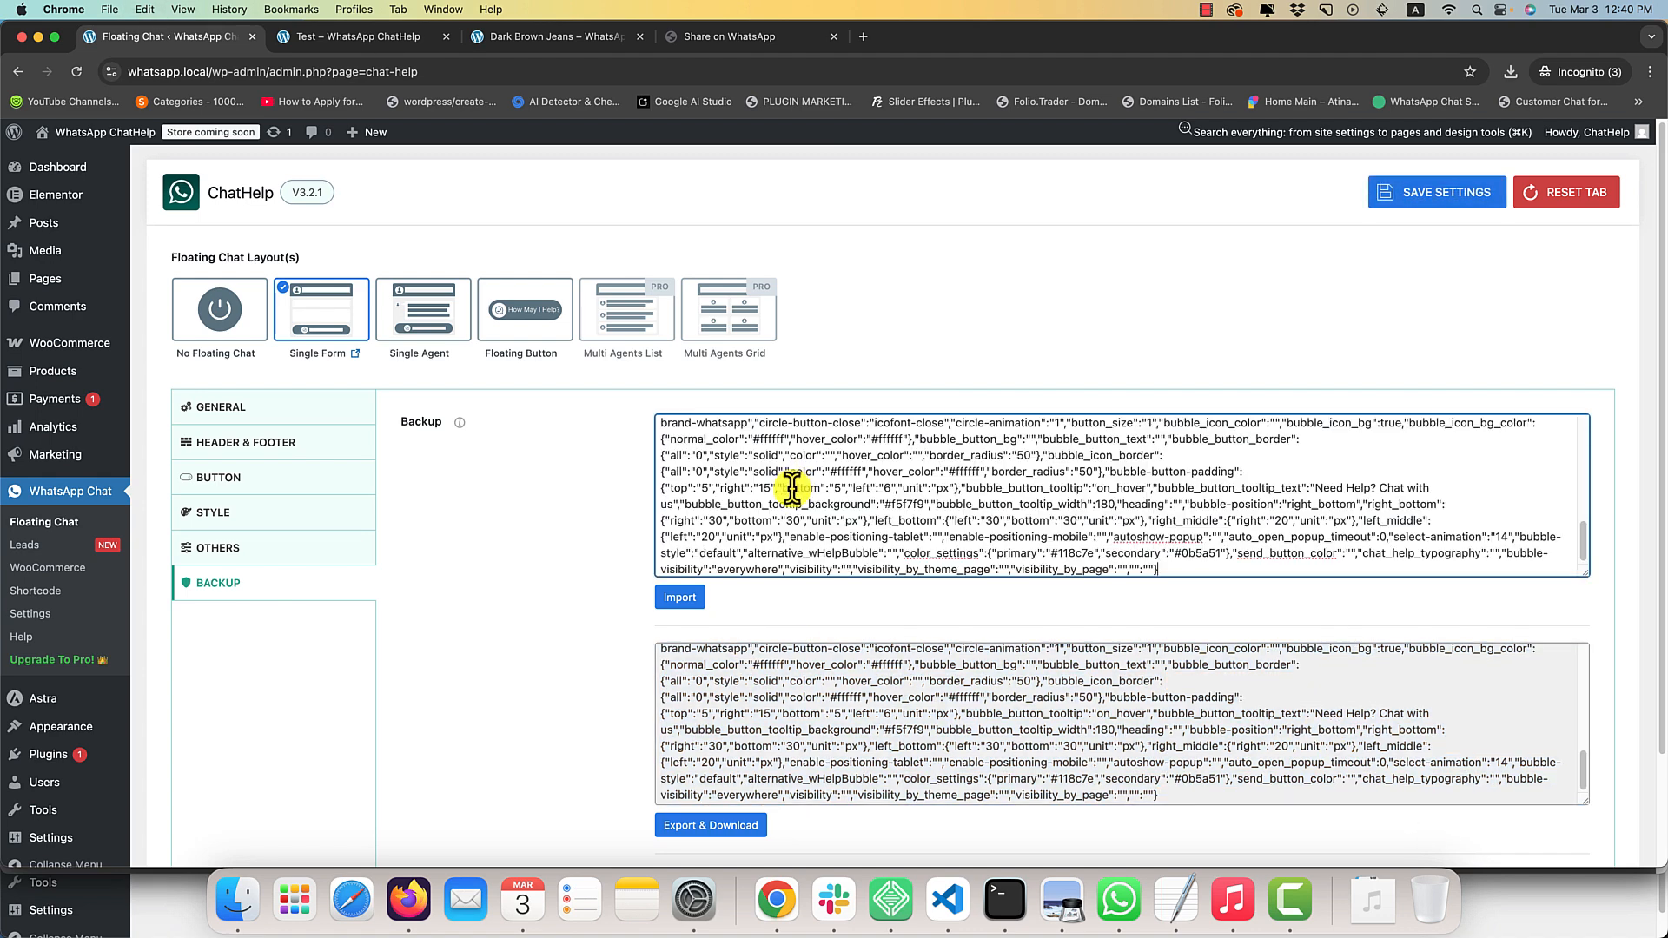
pyautogui.press('super+a')
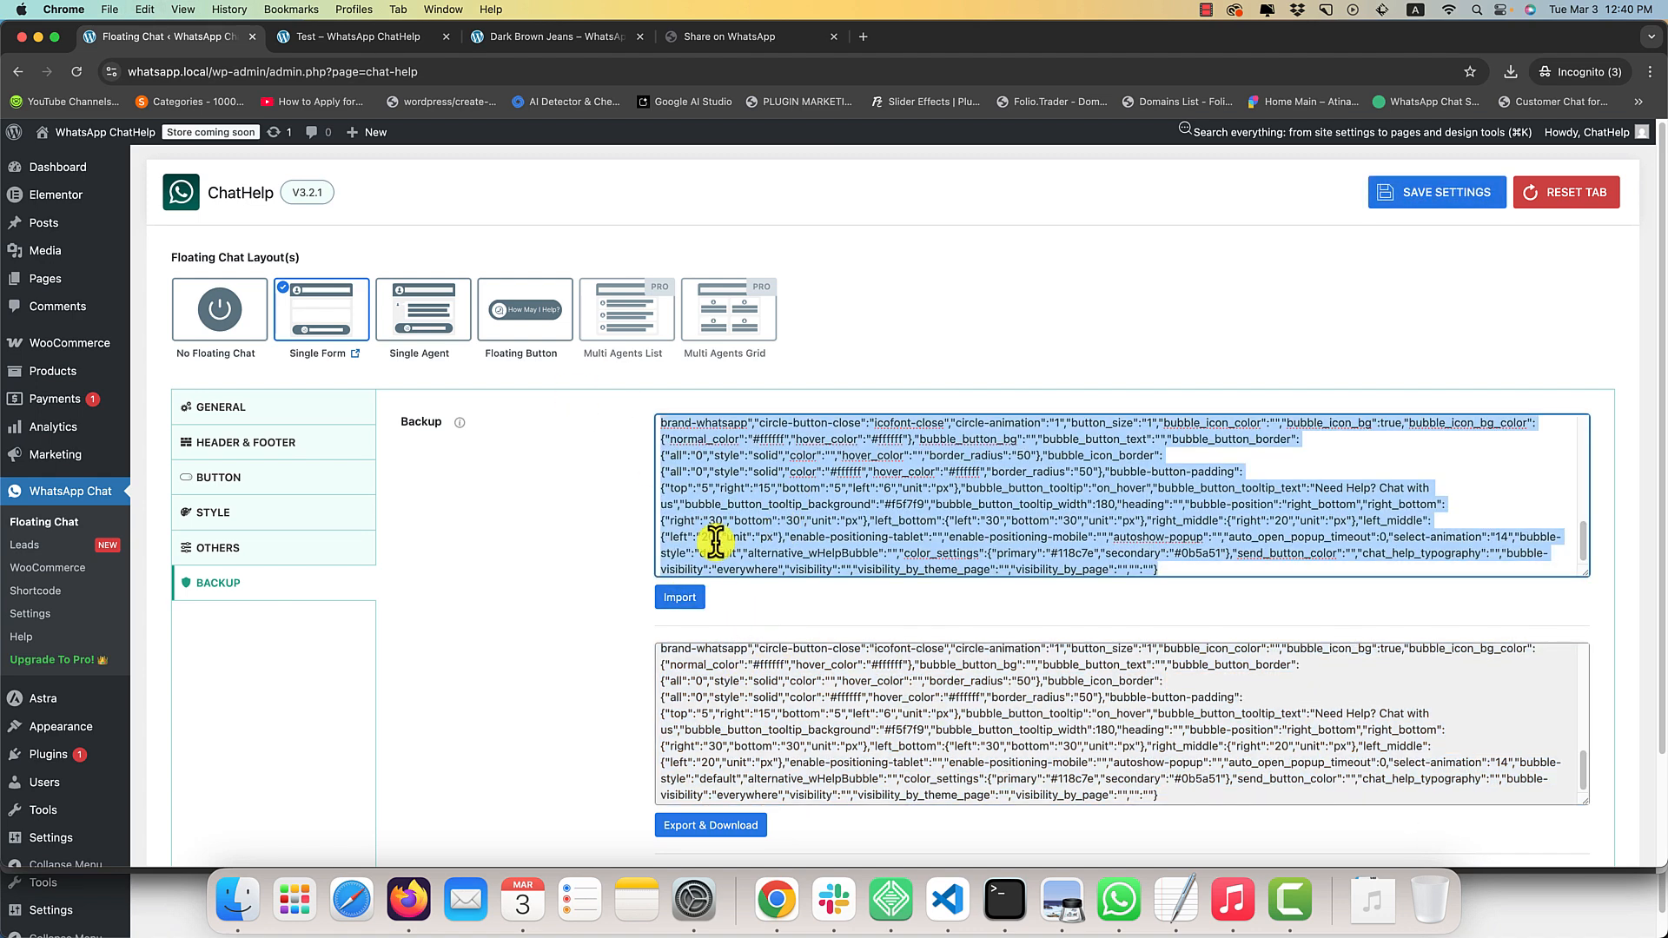
pyautogui.press('BackSpace')
# Look over the export and reset options, and view the floating chat on the Test page.
pyautogui.scroll(-3, 502, 561)
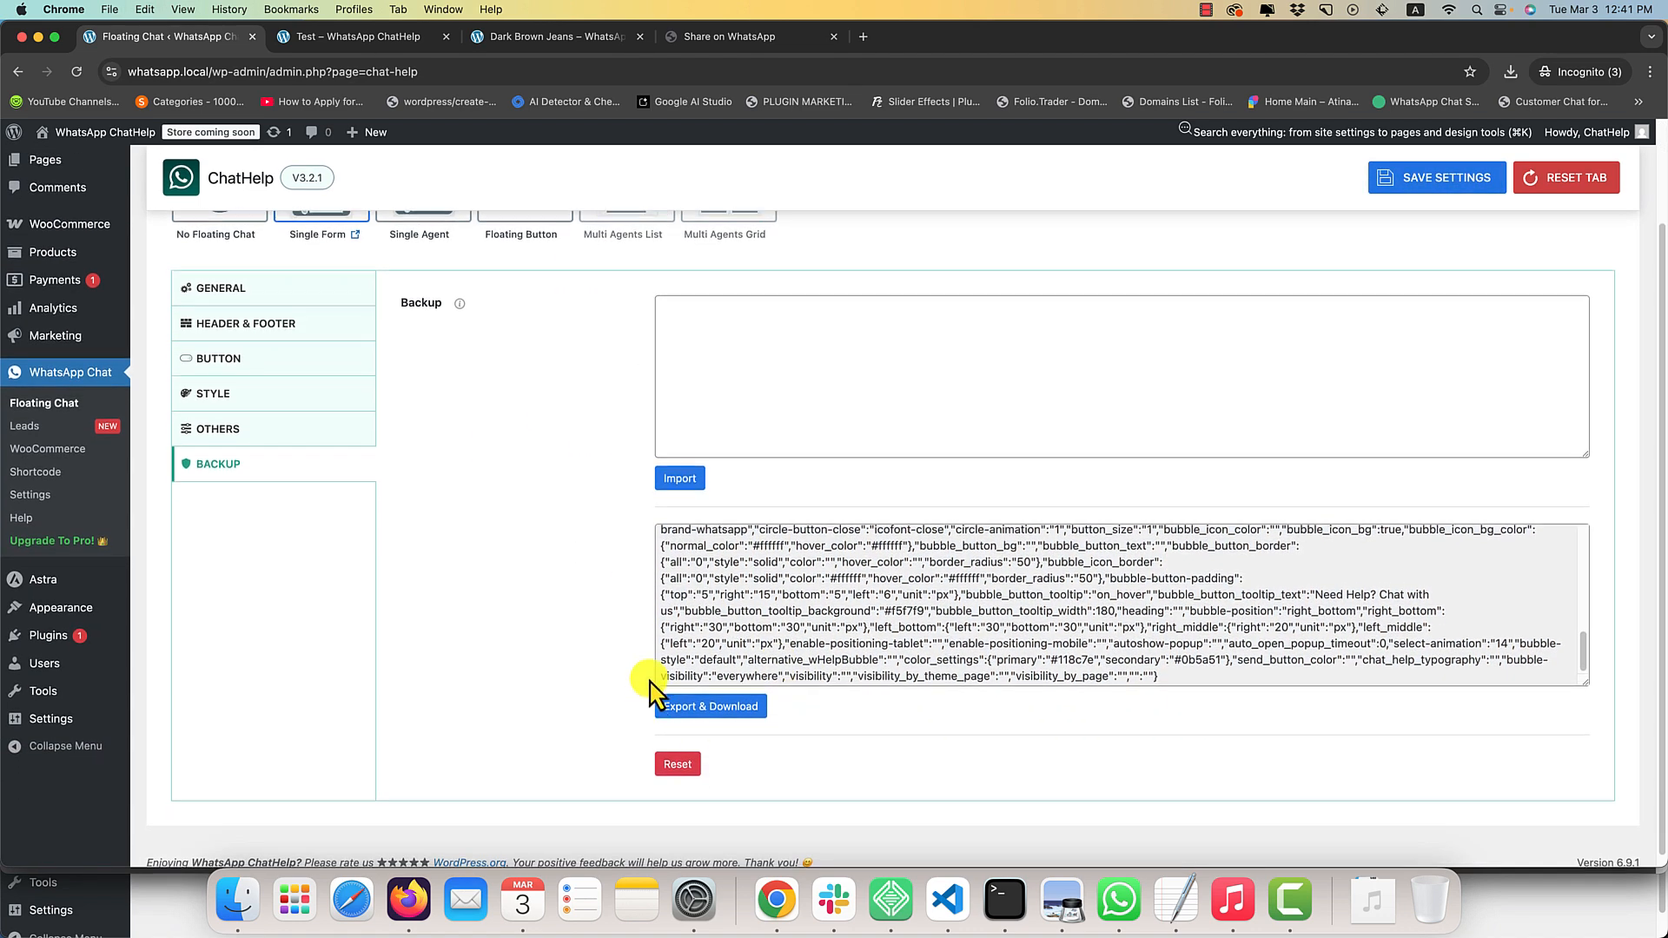
pyautogui.scroll(10, 756, 661)
pyautogui.scroll(3, 591, 612)
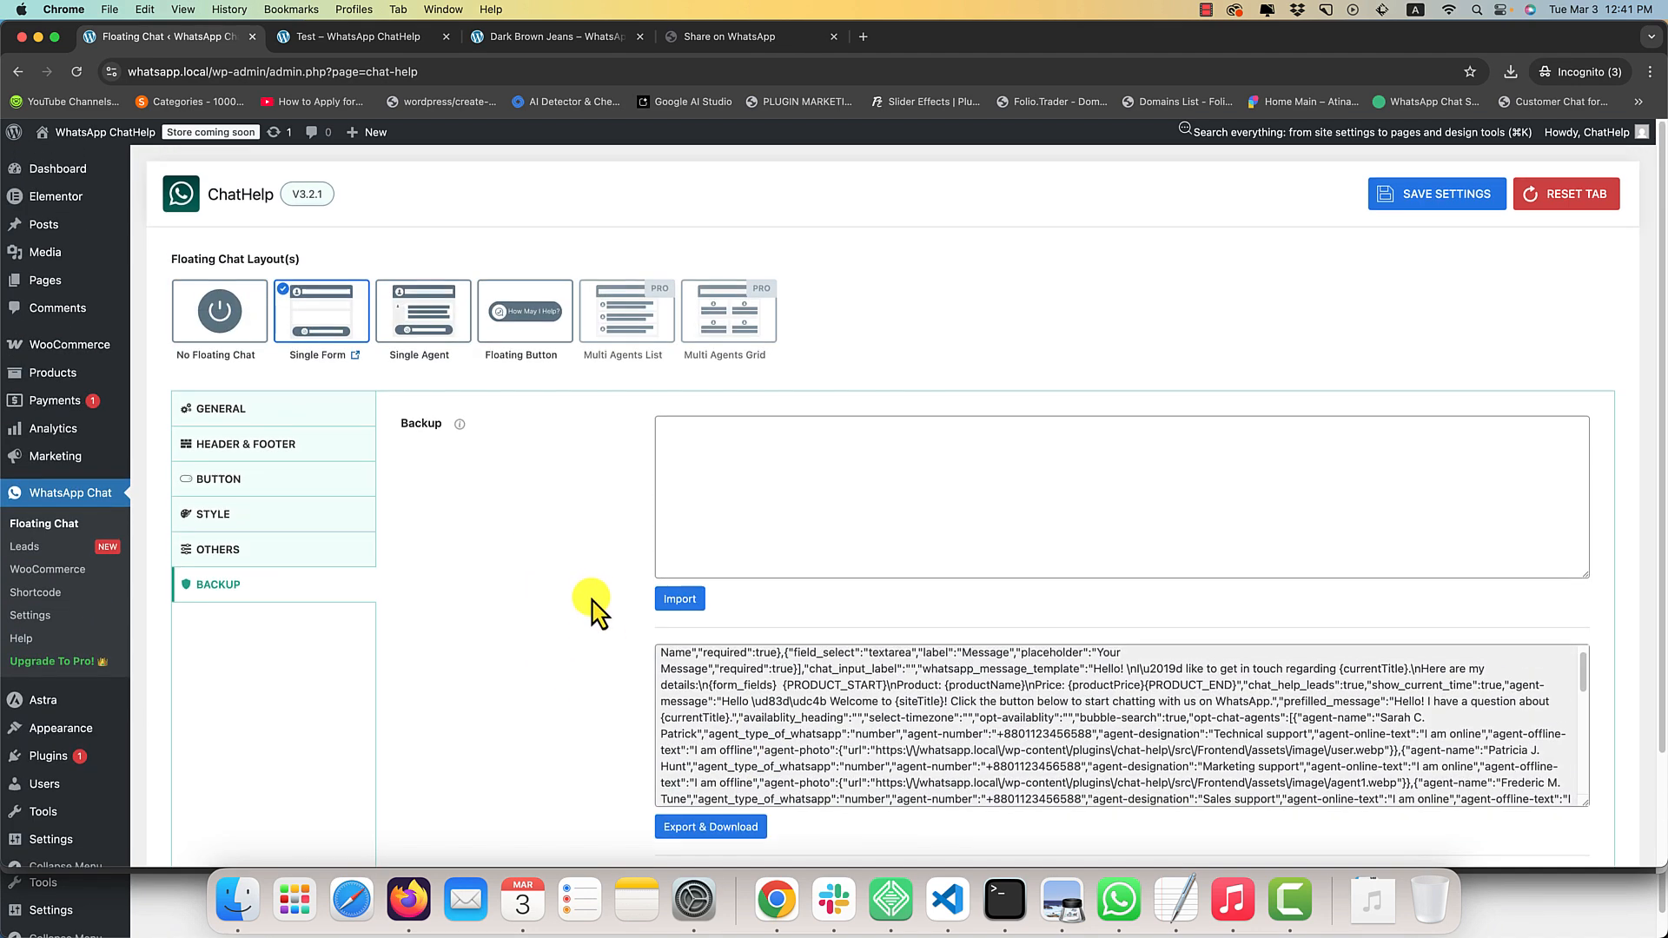
pyautogui.click(363, 34)
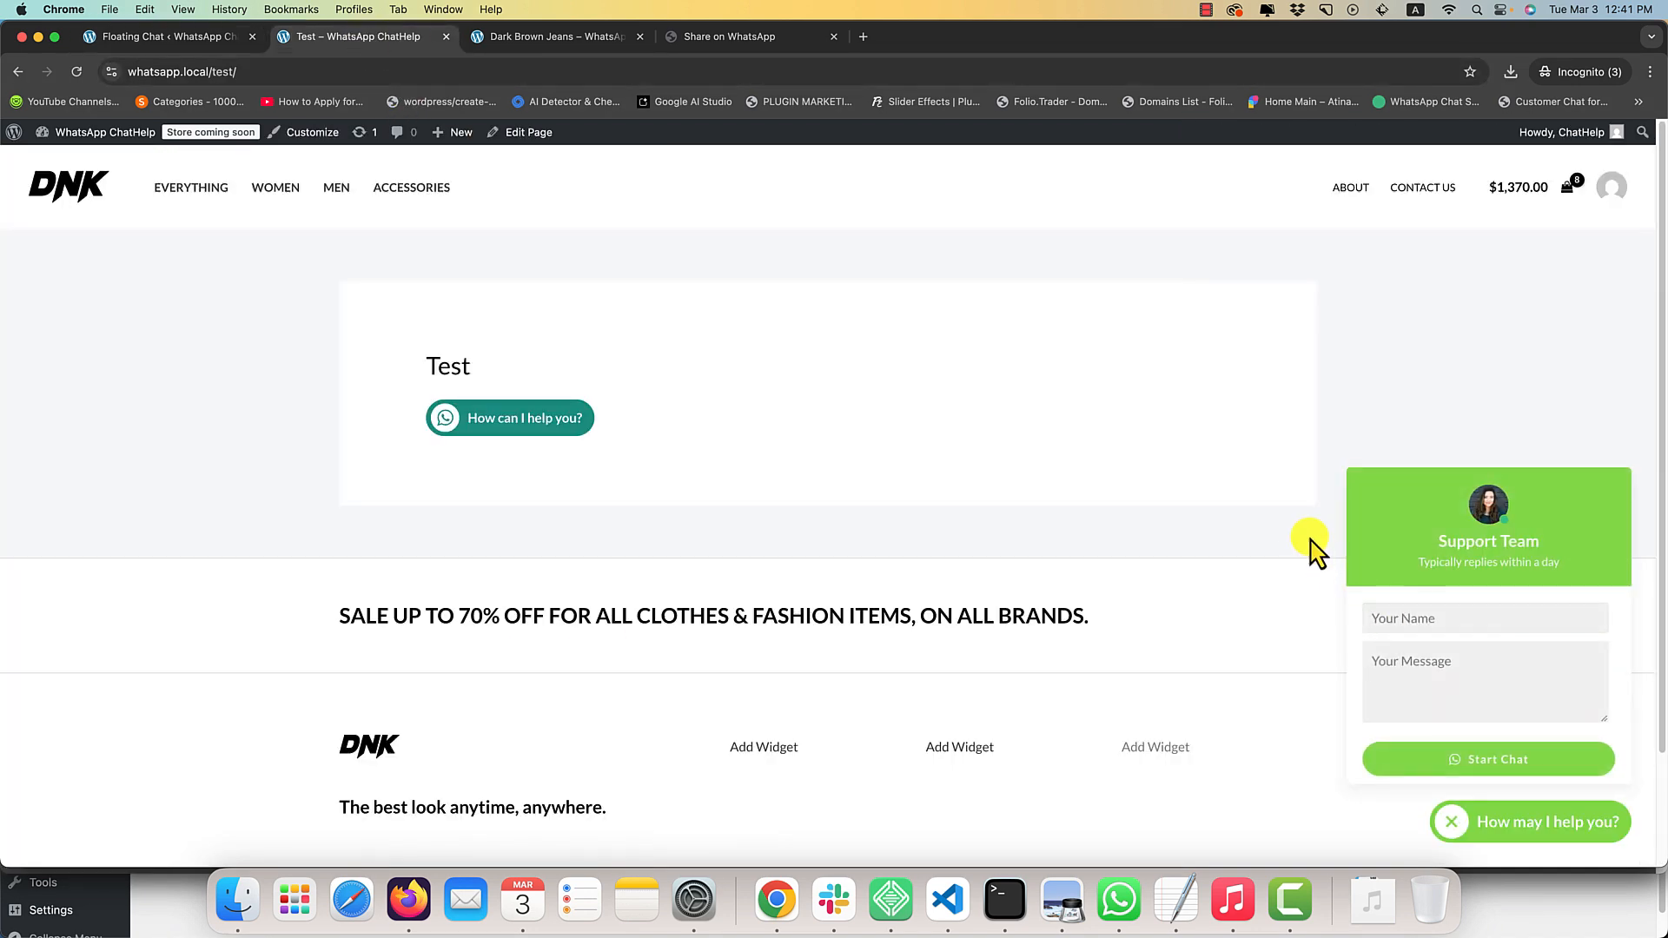
# Review the floating chat's Header & Footer, Button, Style, Others, Backup and General settings sections.
pyautogui.click(160, 36)
pyautogui.click(233, 465)
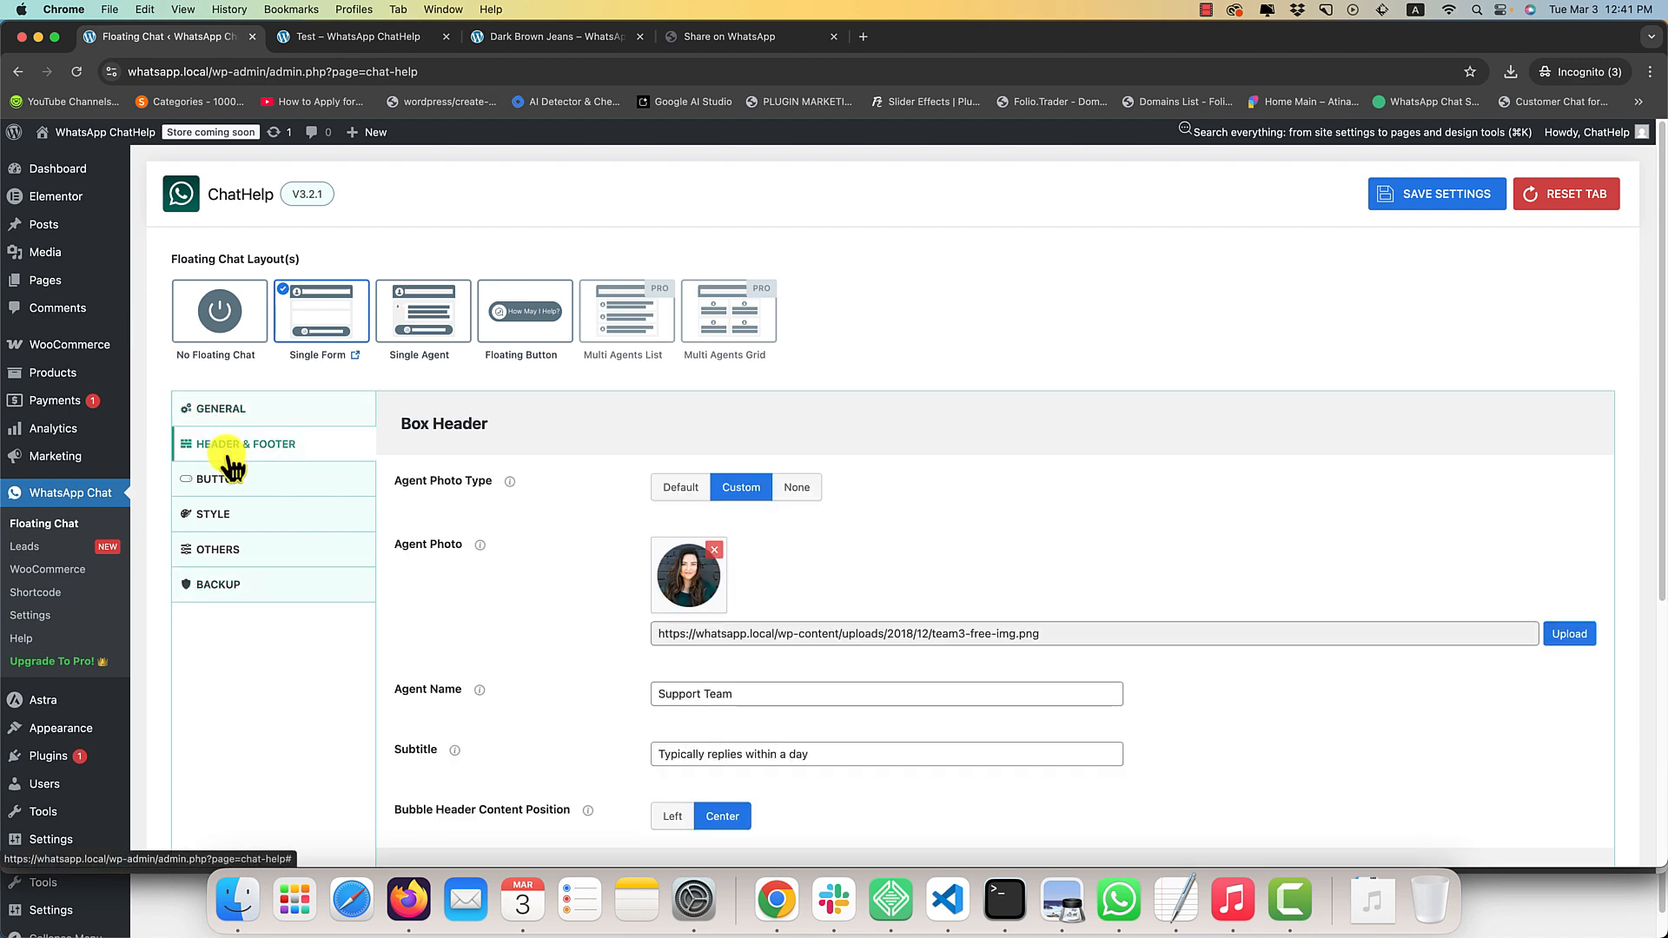
pyautogui.click(228, 485)
pyautogui.click(229, 519)
pyautogui.click(228, 553)
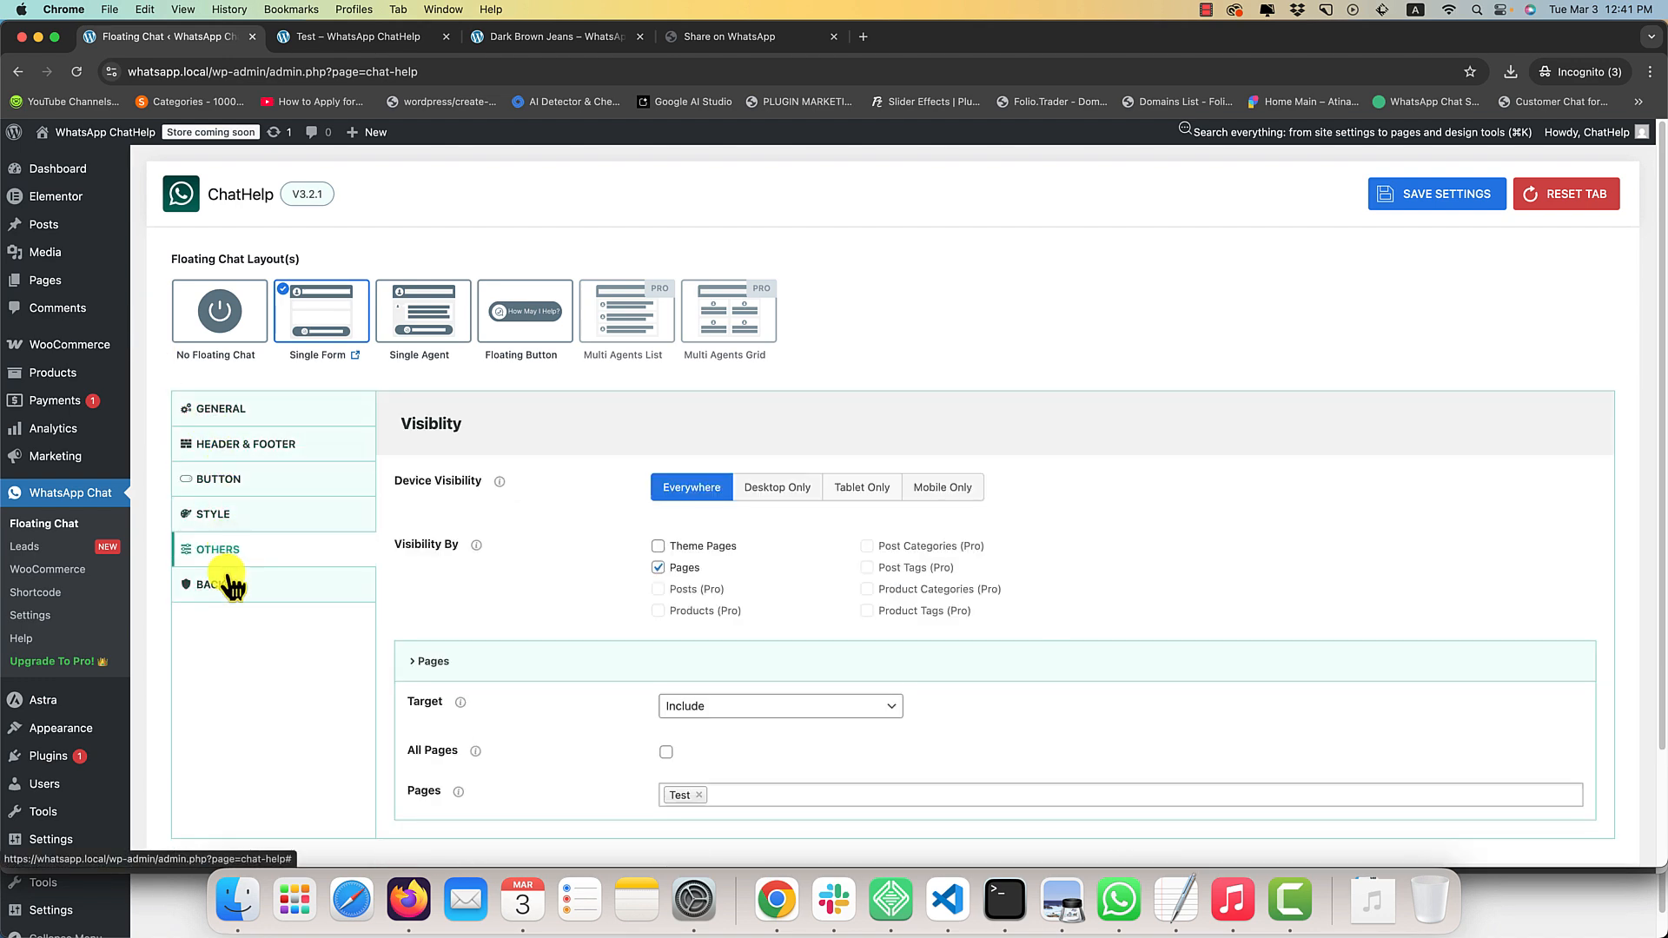
pyautogui.click(231, 582)
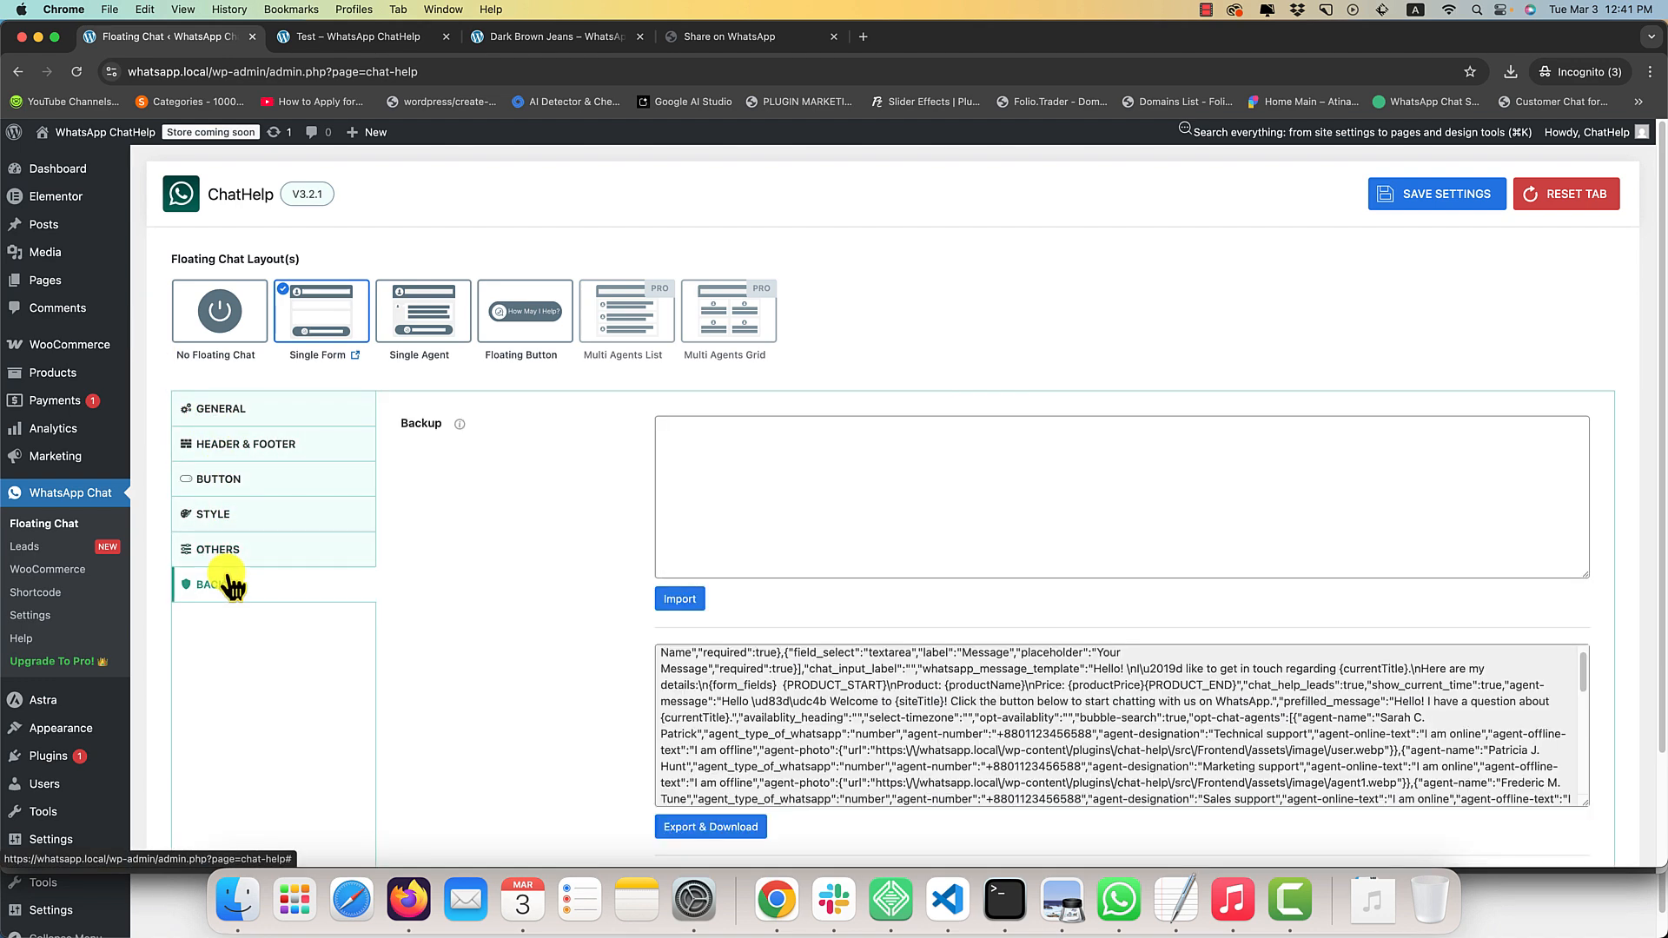
pyautogui.click(253, 419)
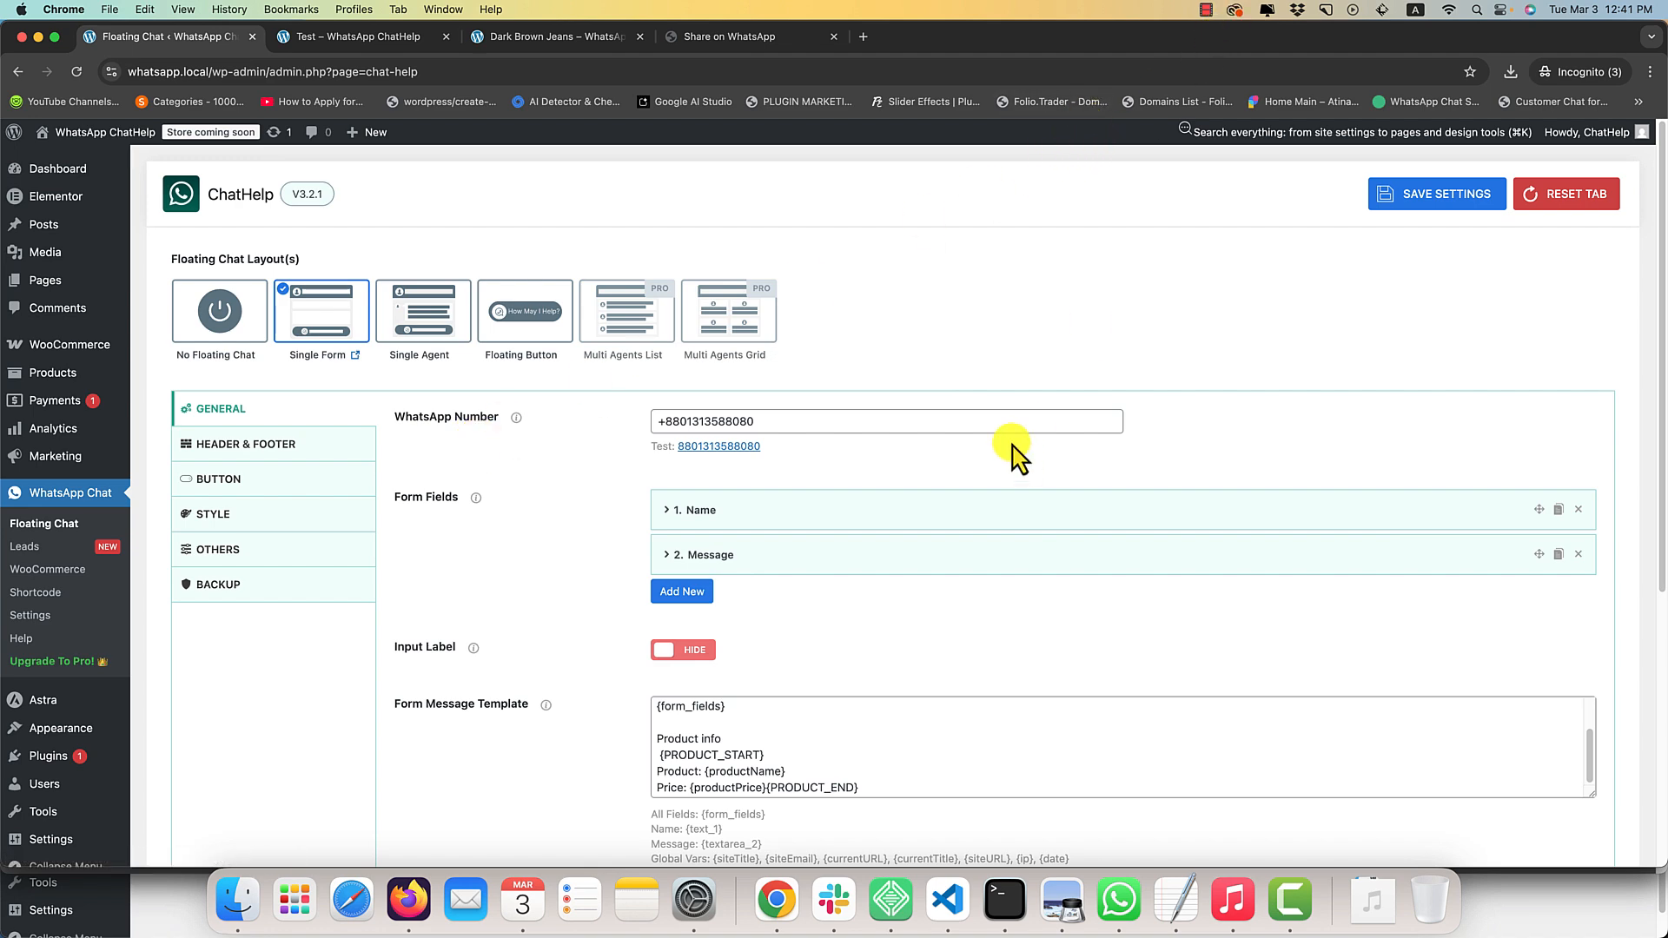
pyautogui.scroll(-1, 331, 521)
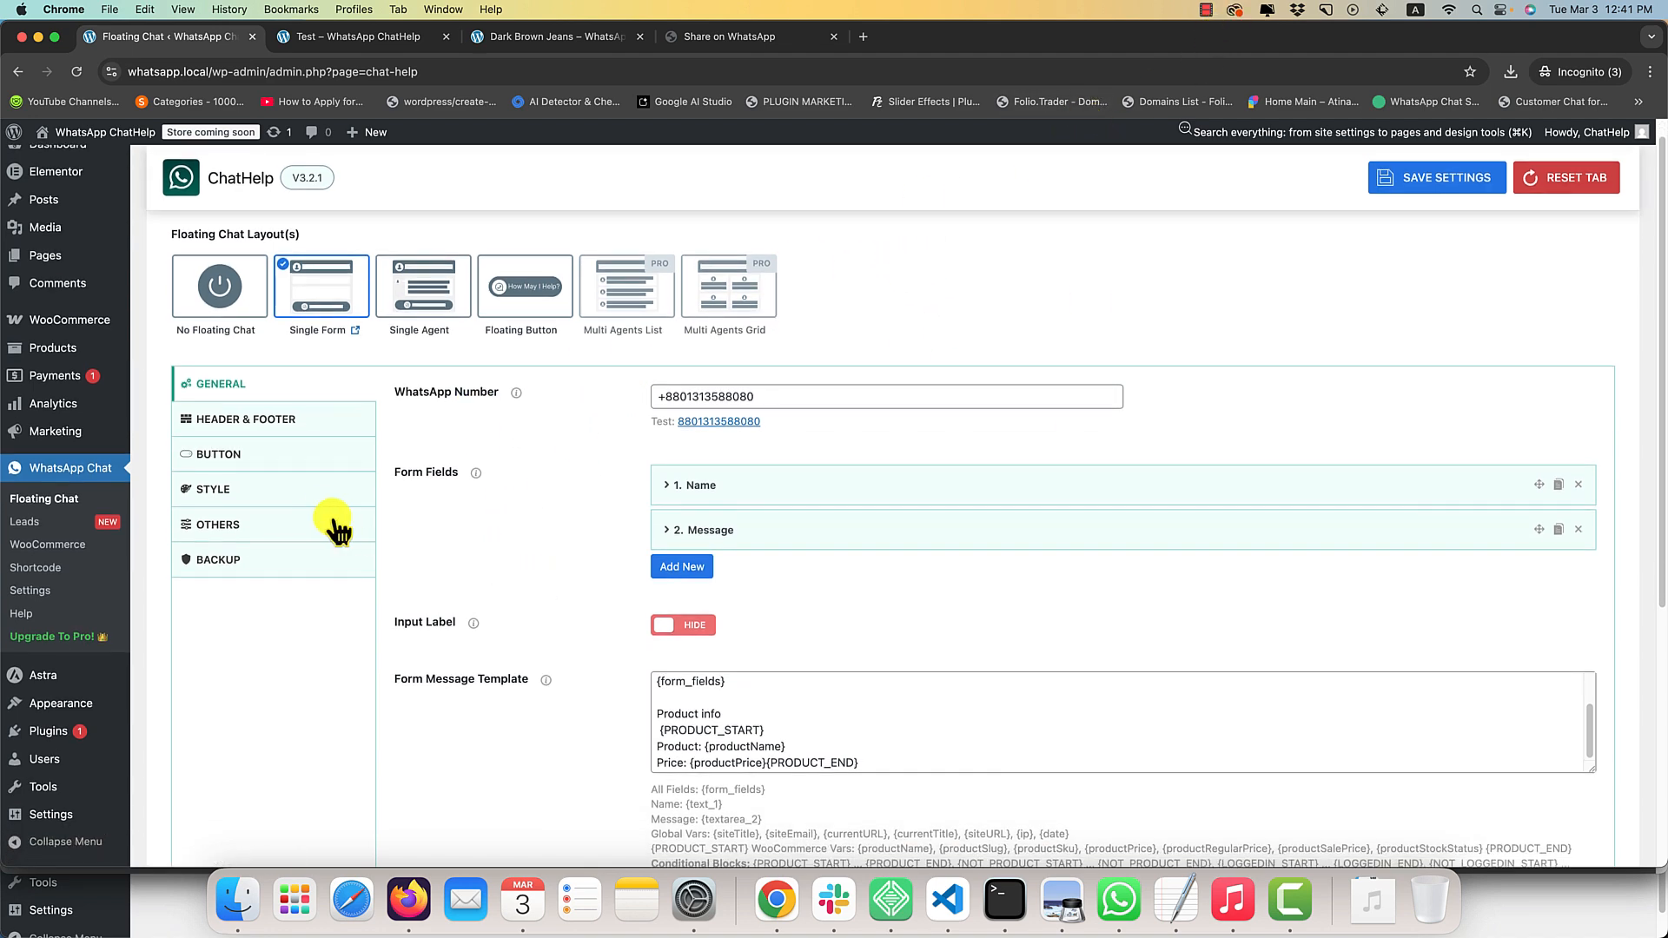